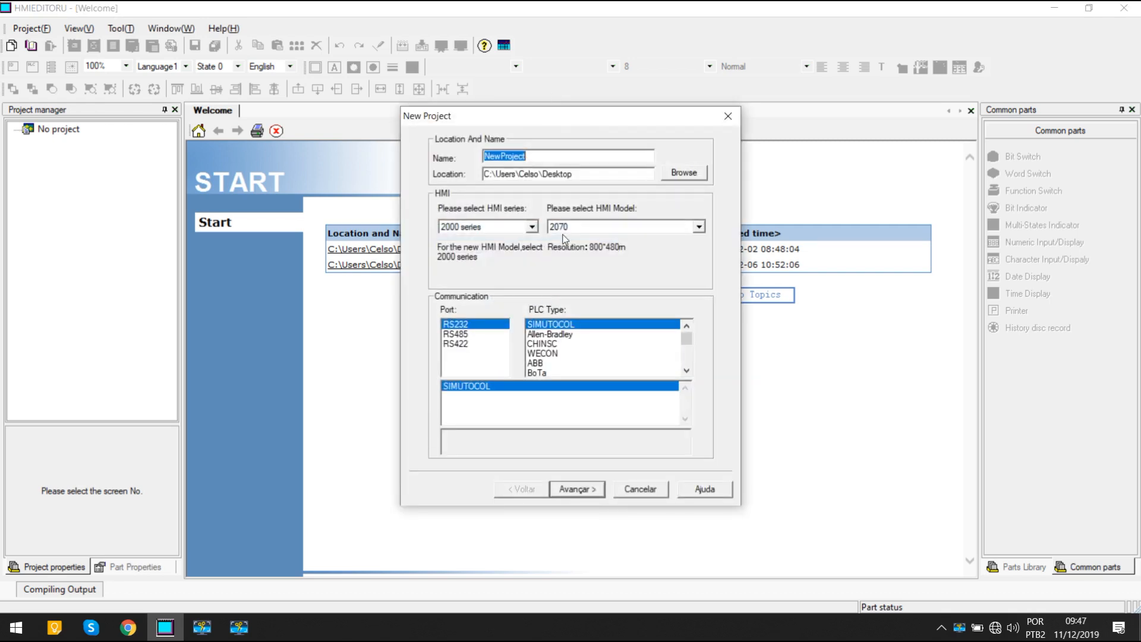
Step: Name the new project Teste and select the General series HMI model 043
click(547, 155)
drag(536, 157, 455, 166)
text(Teste)
click(532, 228)
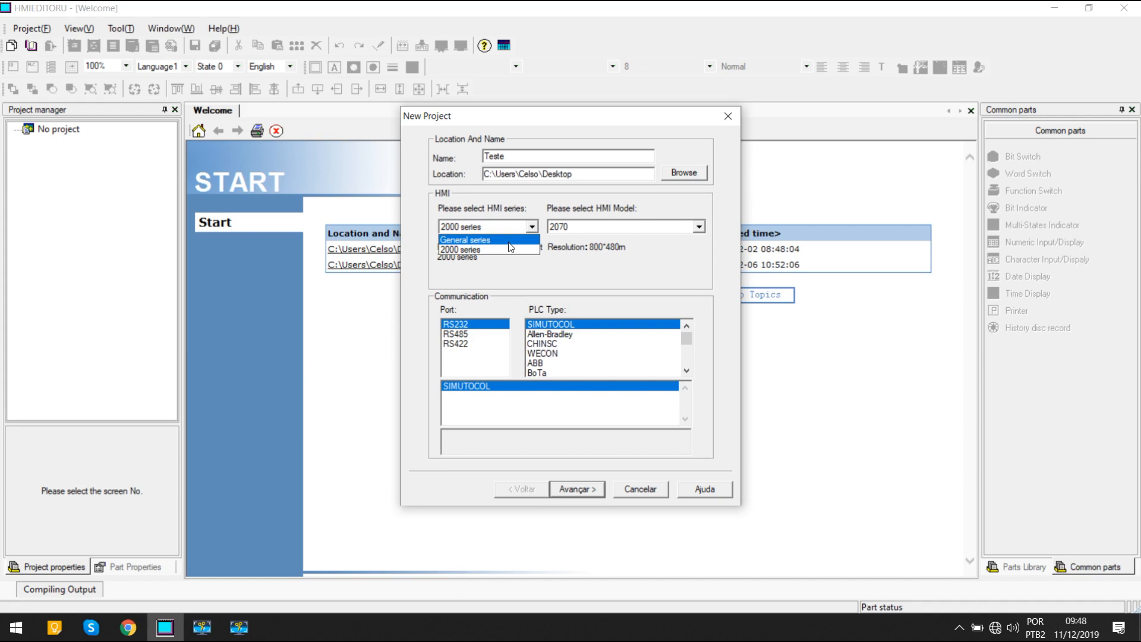
click(509, 240)
click(602, 227)
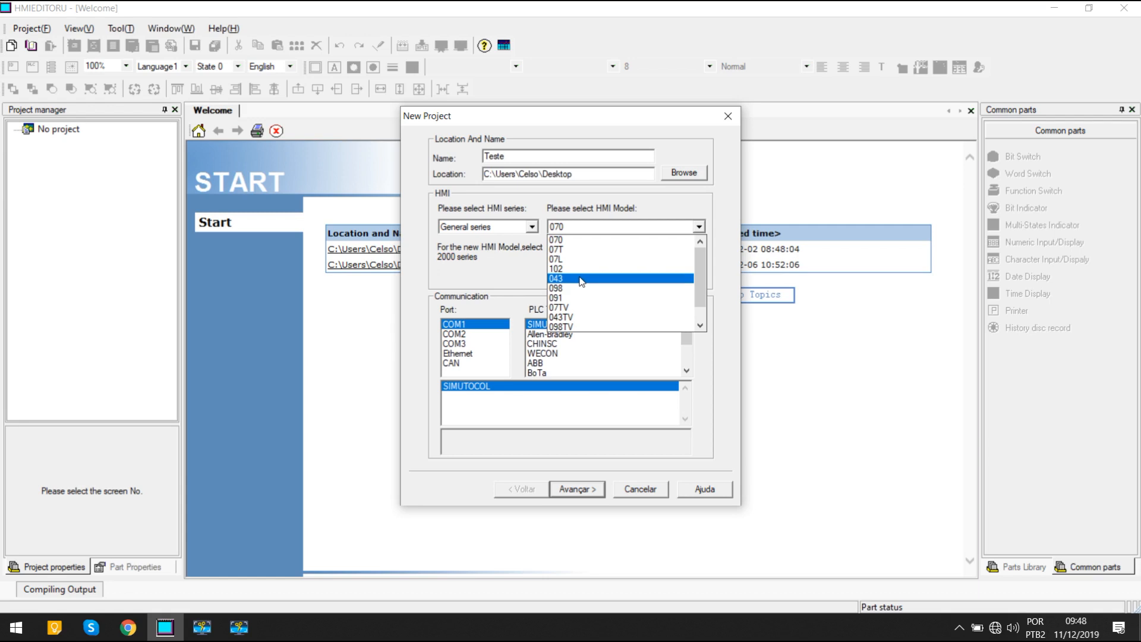
click(581, 280)
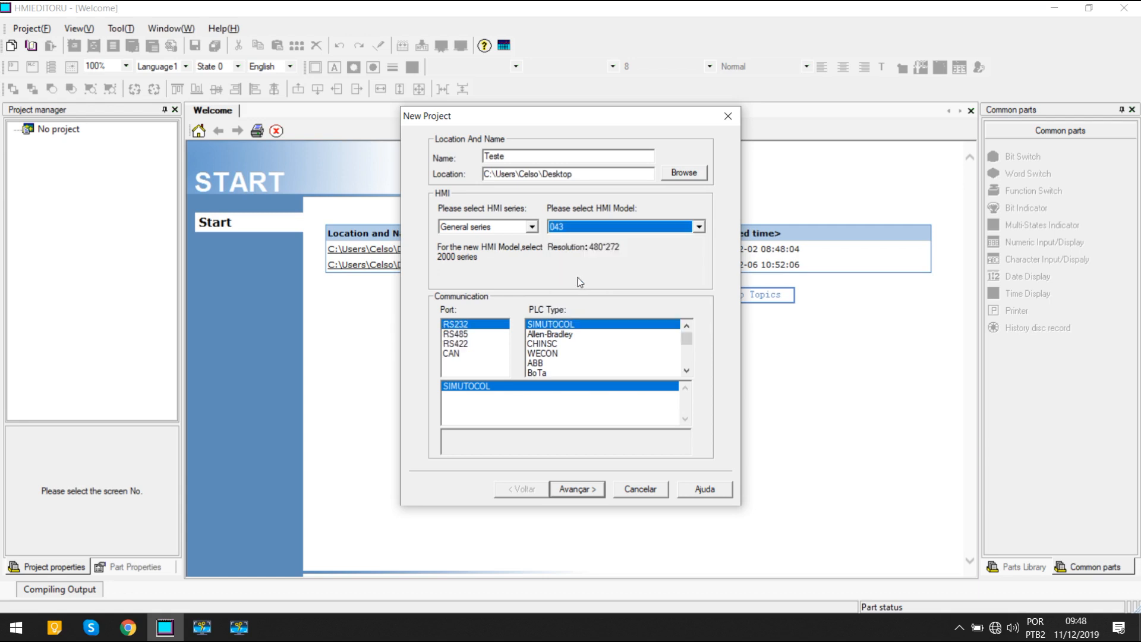
Step: Set communication to RS485 with the ModBus RTU Slave(All Fuction) protocol, and create the project in Windows Classic style
click(463, 334)
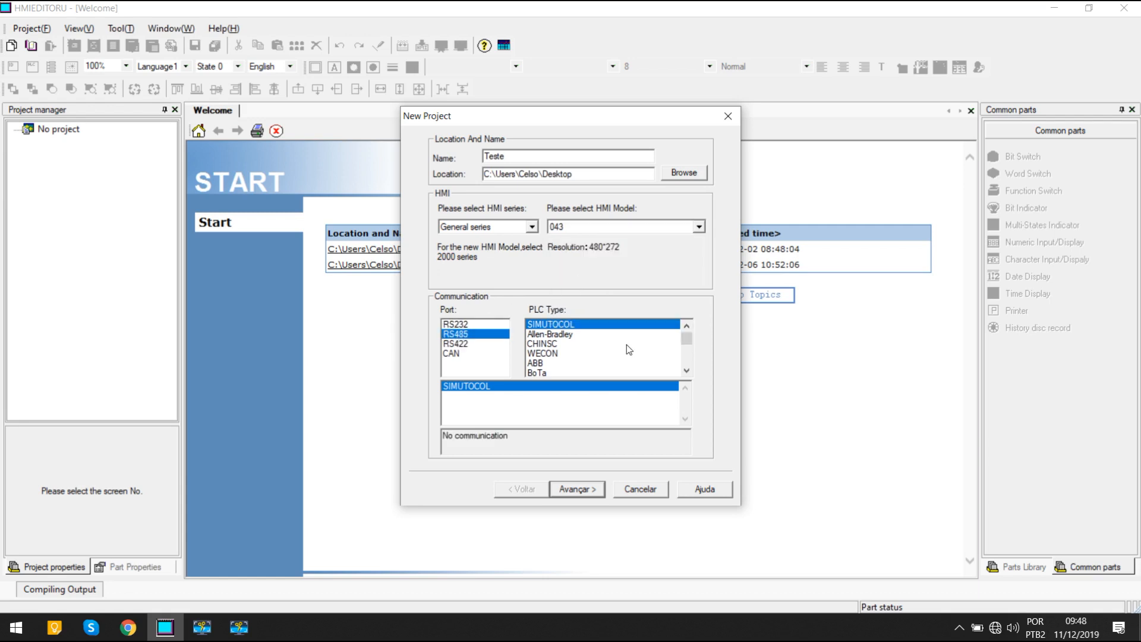
scroll(690, 340, down, 3)
scroll(655, 349, down, 3)
scroll(656, 349, down, 1)
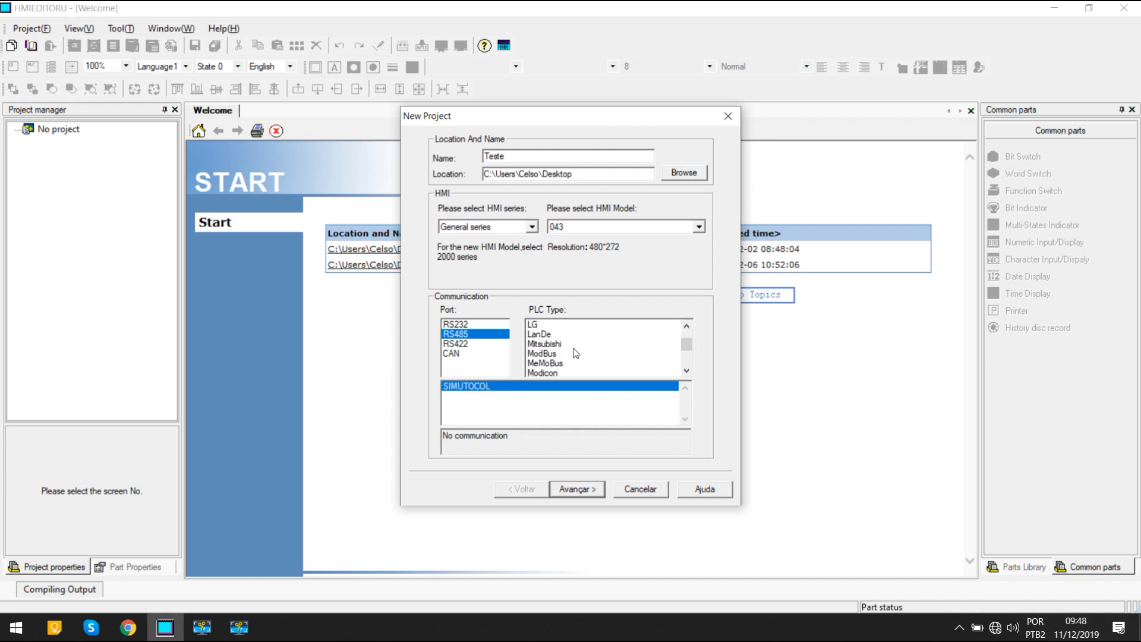
click(554, 354)
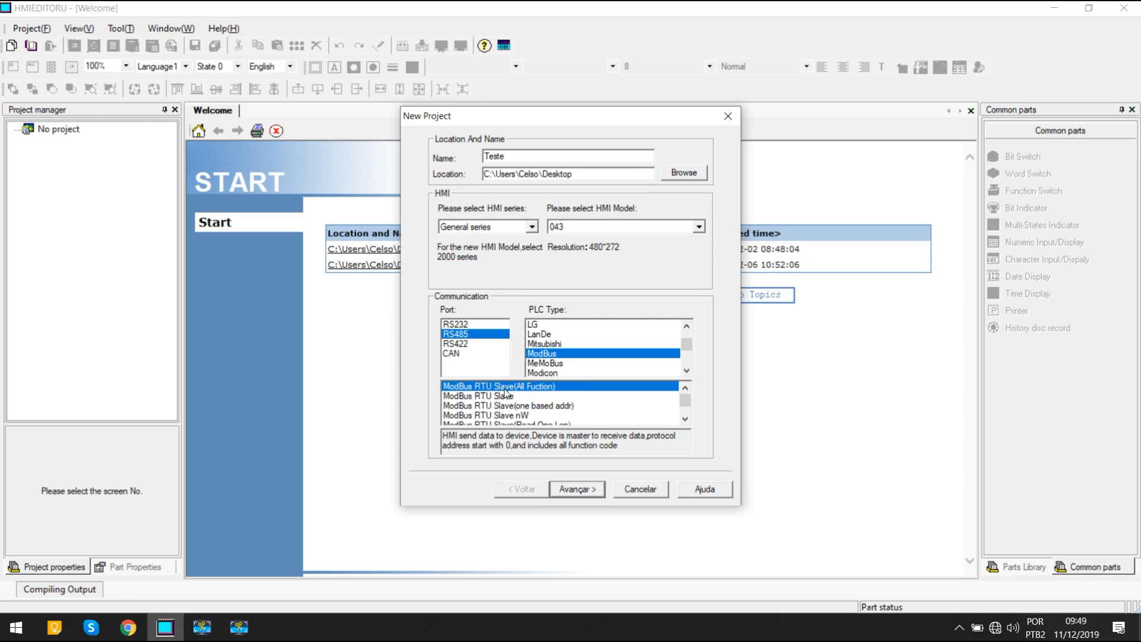
click(586, 490)
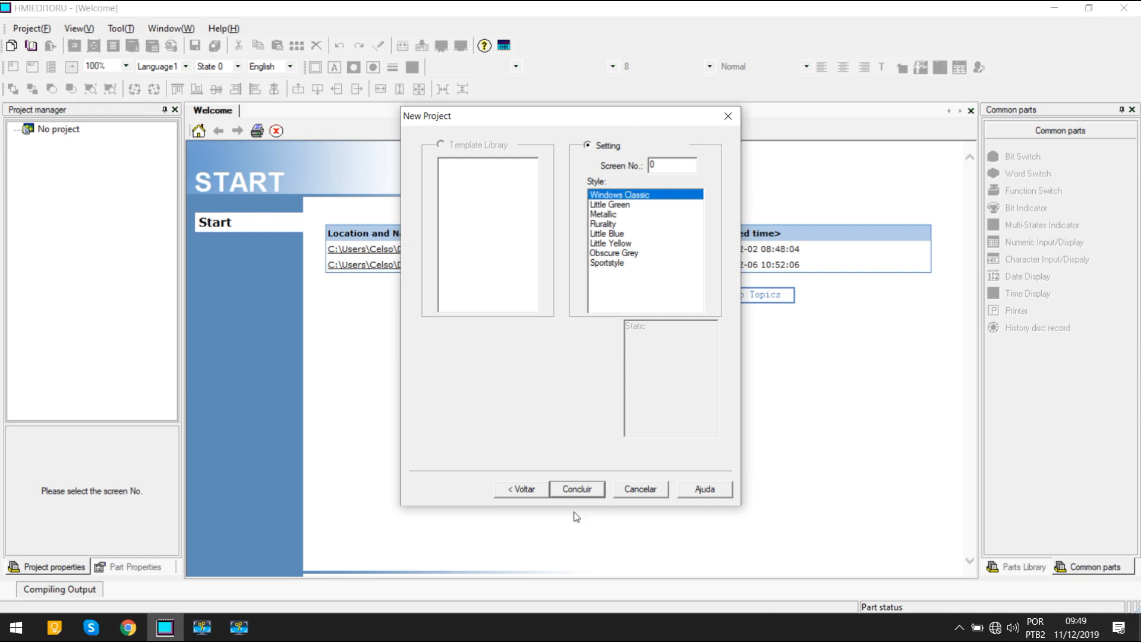
click(581, 492)
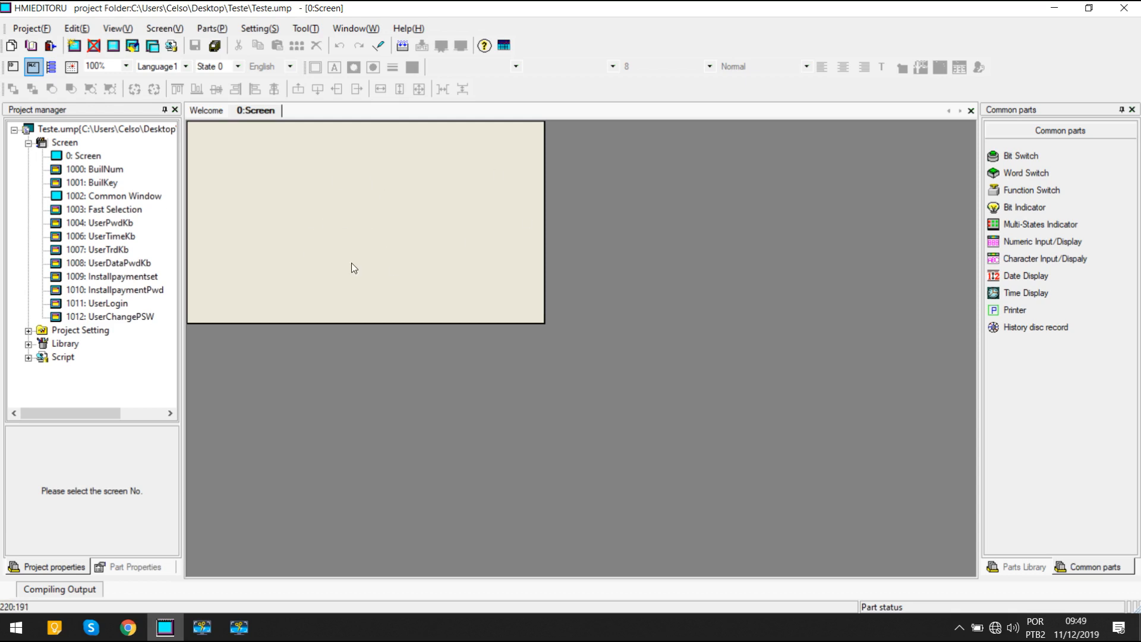
Step: Change the background fill color of screen 0 to white in its screen properties
right_click(349, 212)
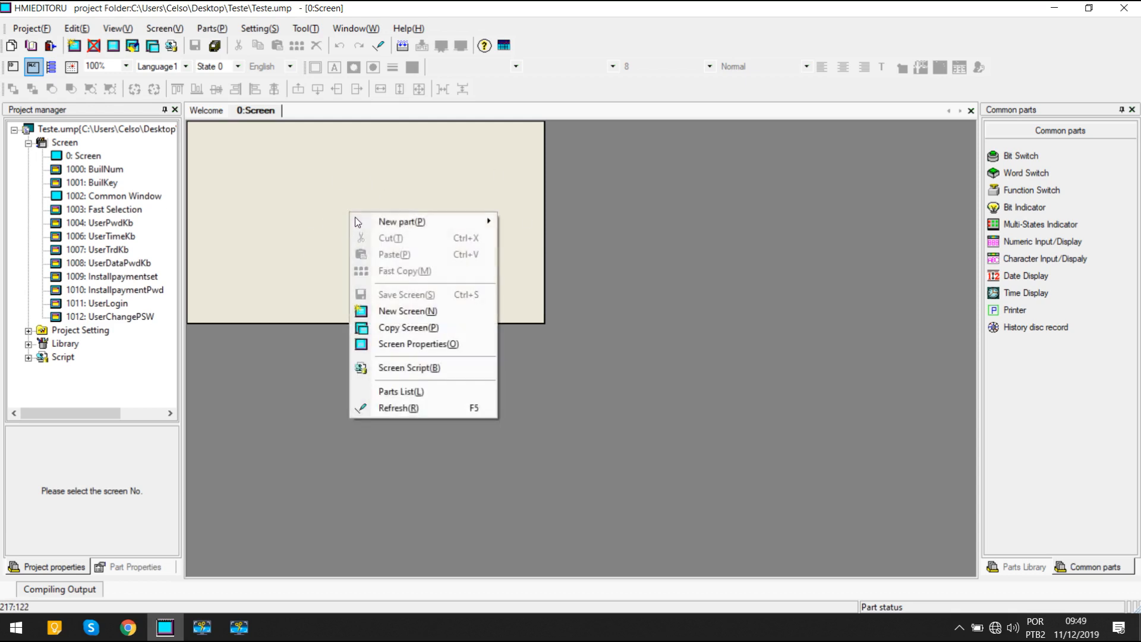
click(416, 344)
click(508, 331)
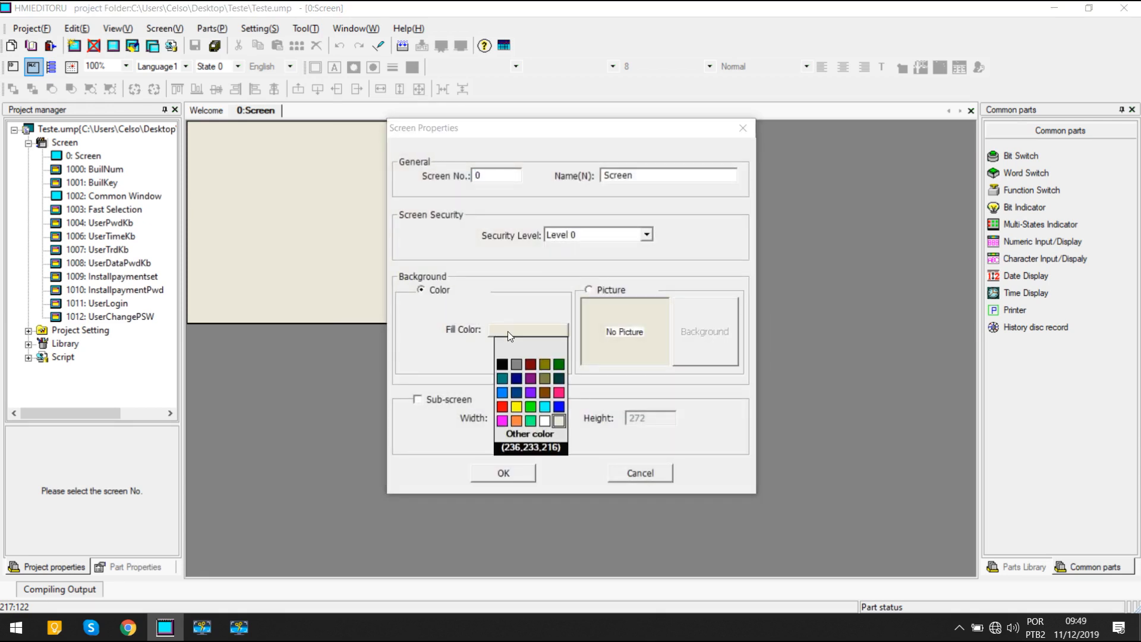
click(546, 421)
click(504, 473)
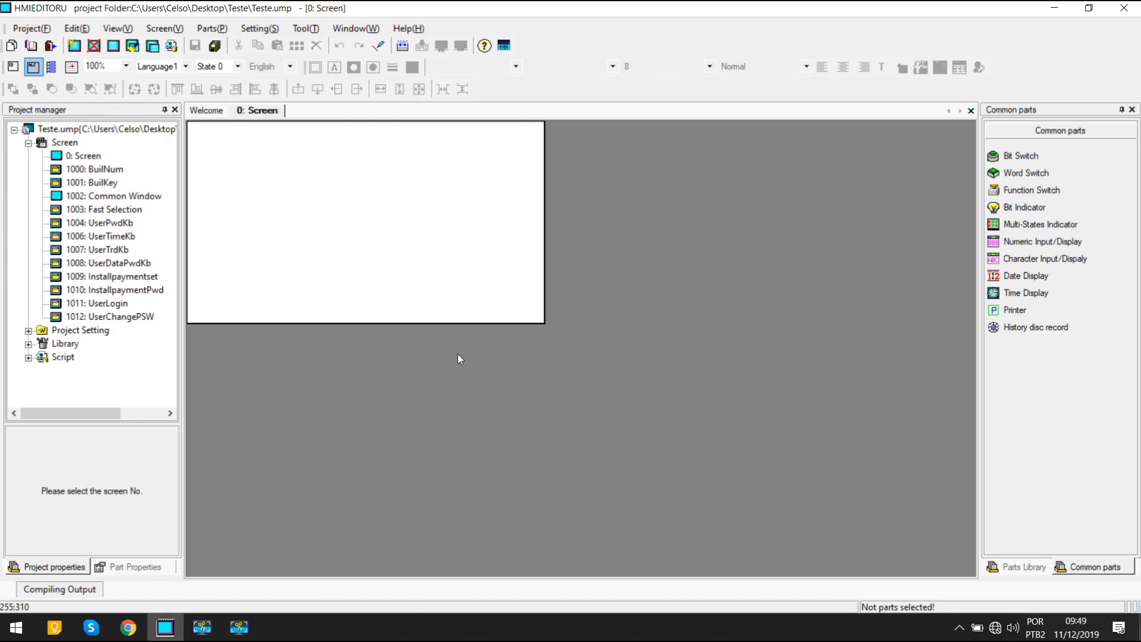
click(1037, 190)
click(1024, 564)
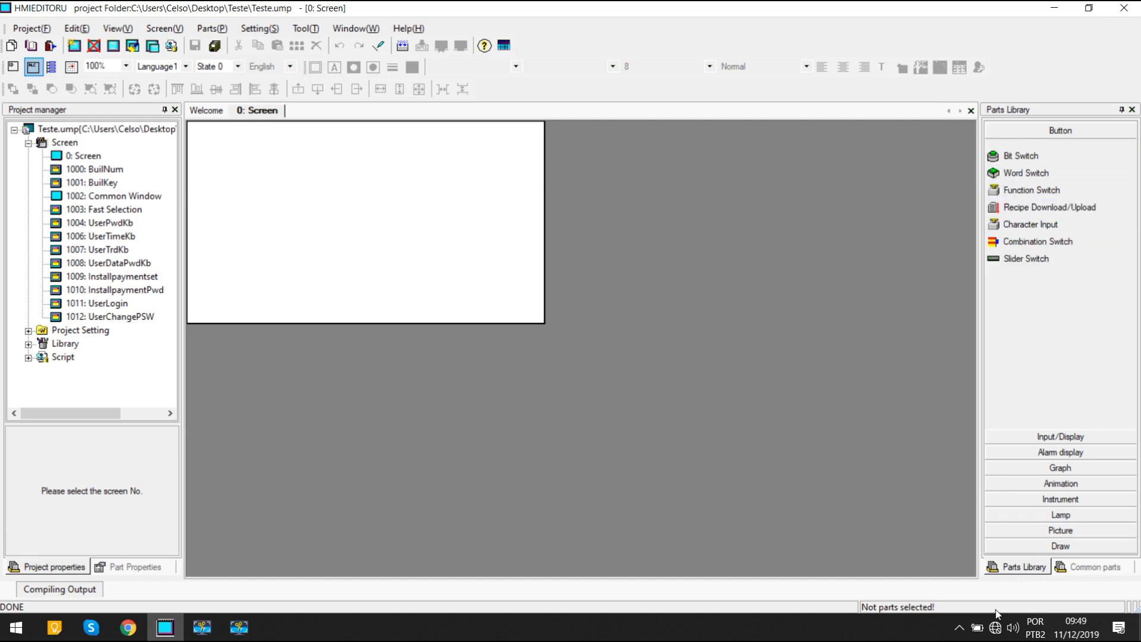
click(1077, 570)
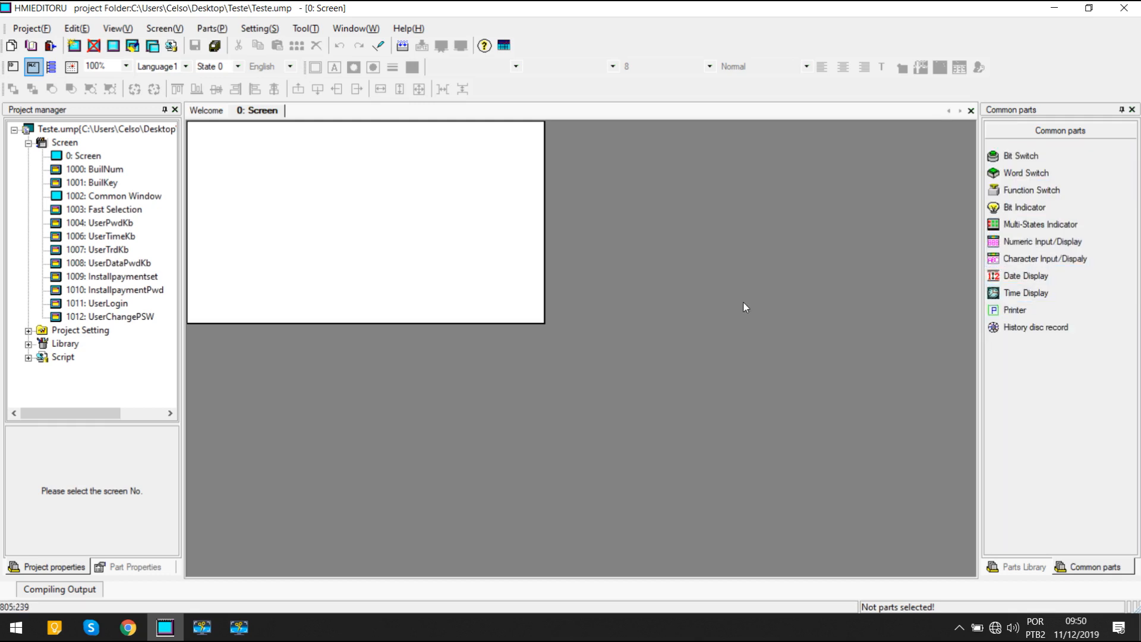
Step: Set the RS485 connection's baud rate to 9600 in the project's communication settings and accept them
click(279, 29)
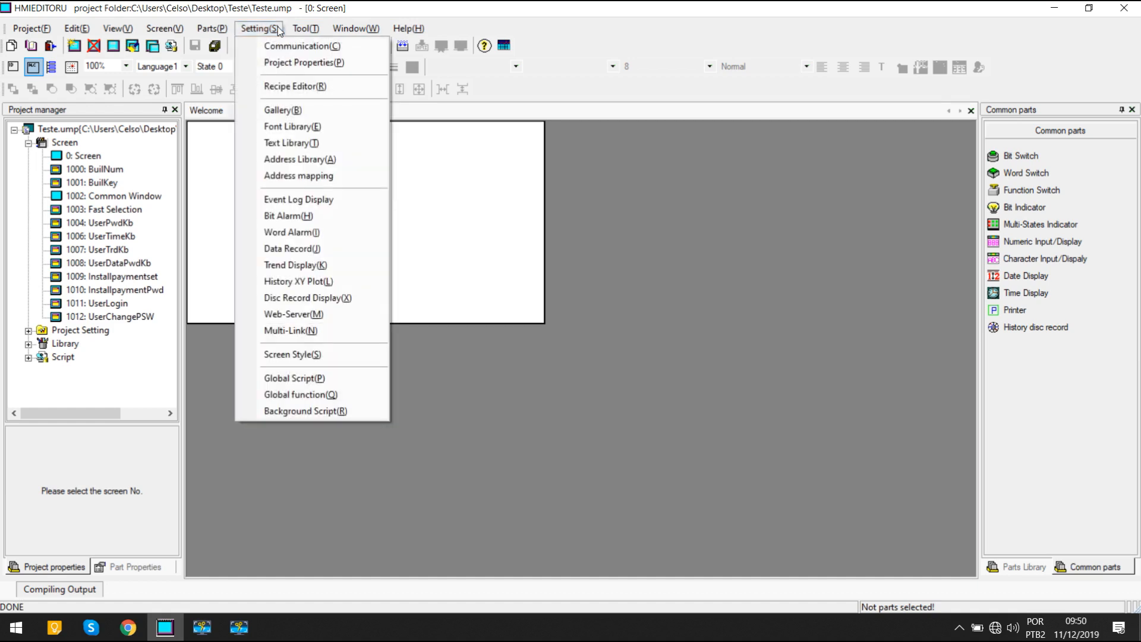
click(302, 47)
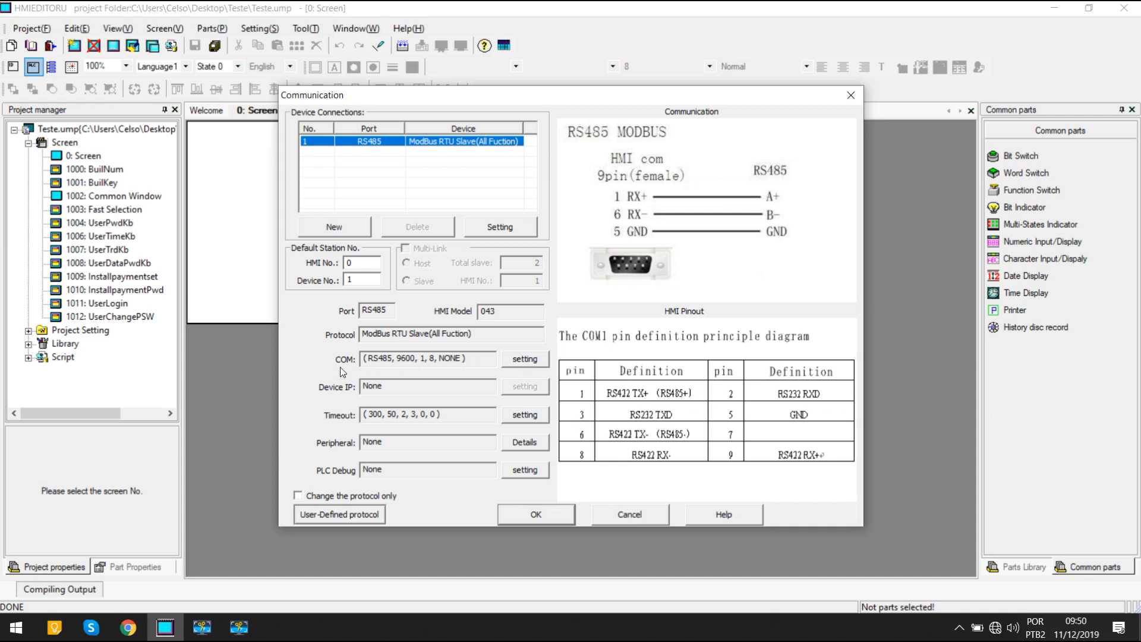
click(515, 360)
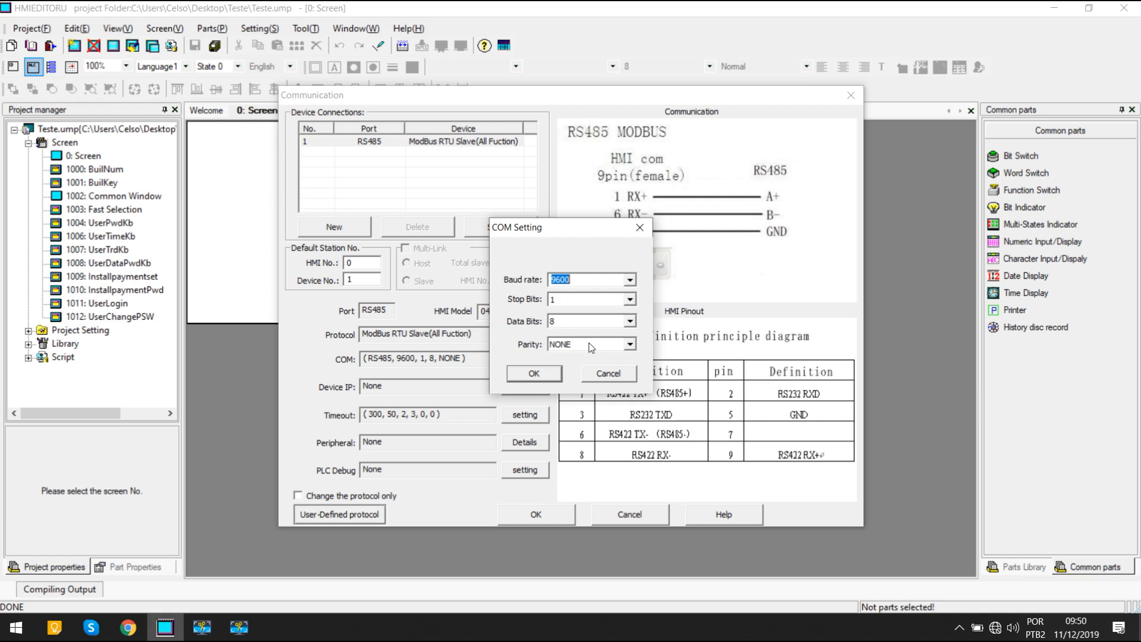
click(630, 280)
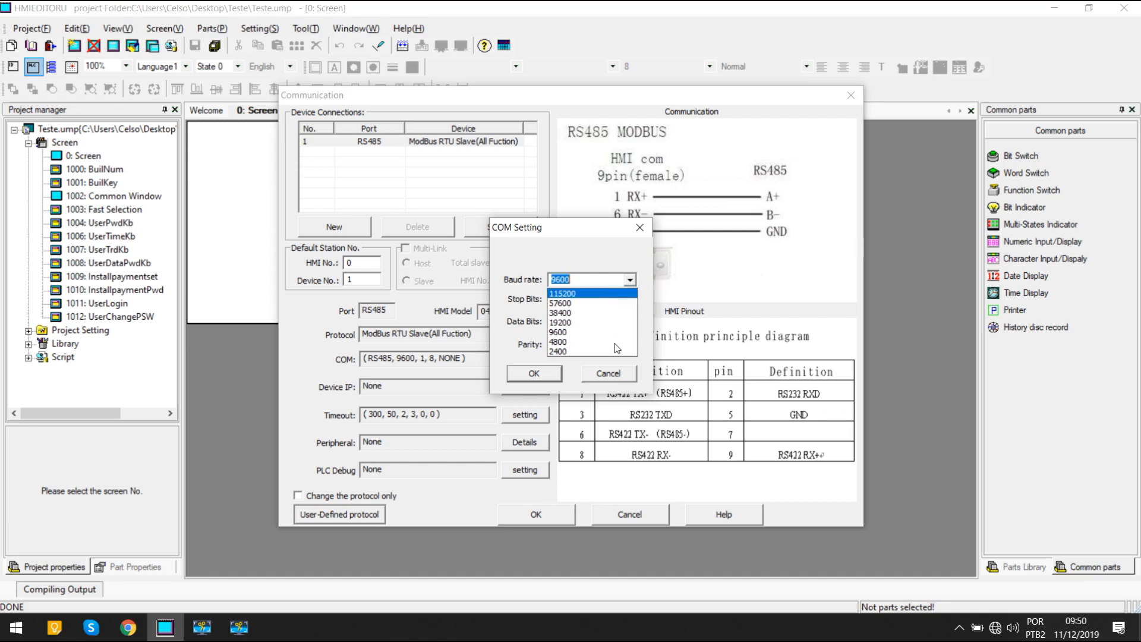
click(562, 332)
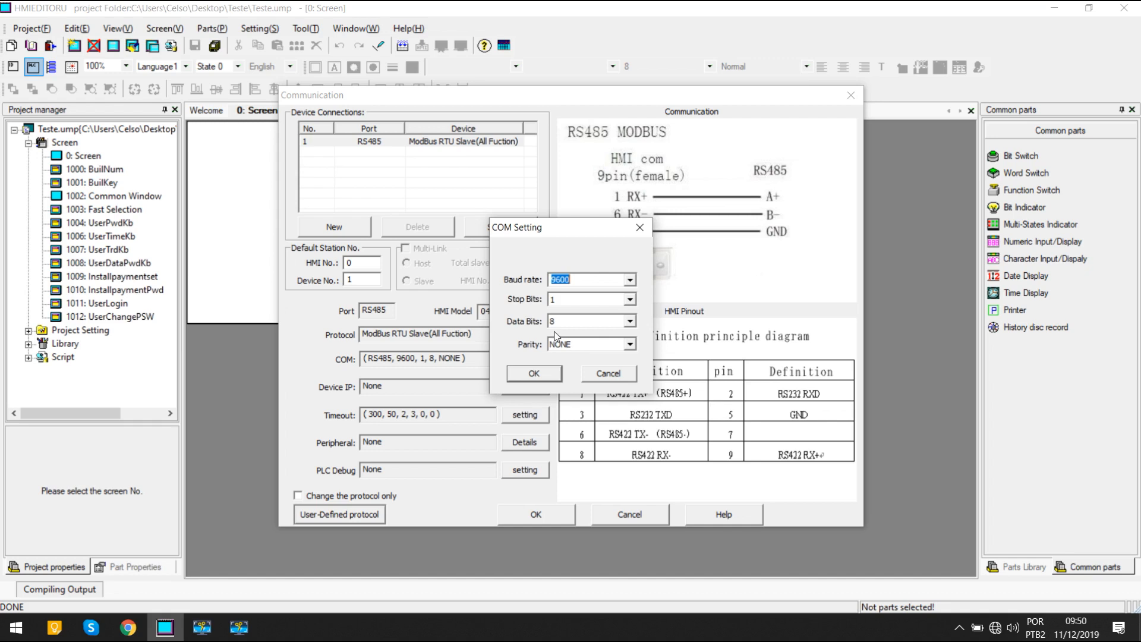
click(518, 378)
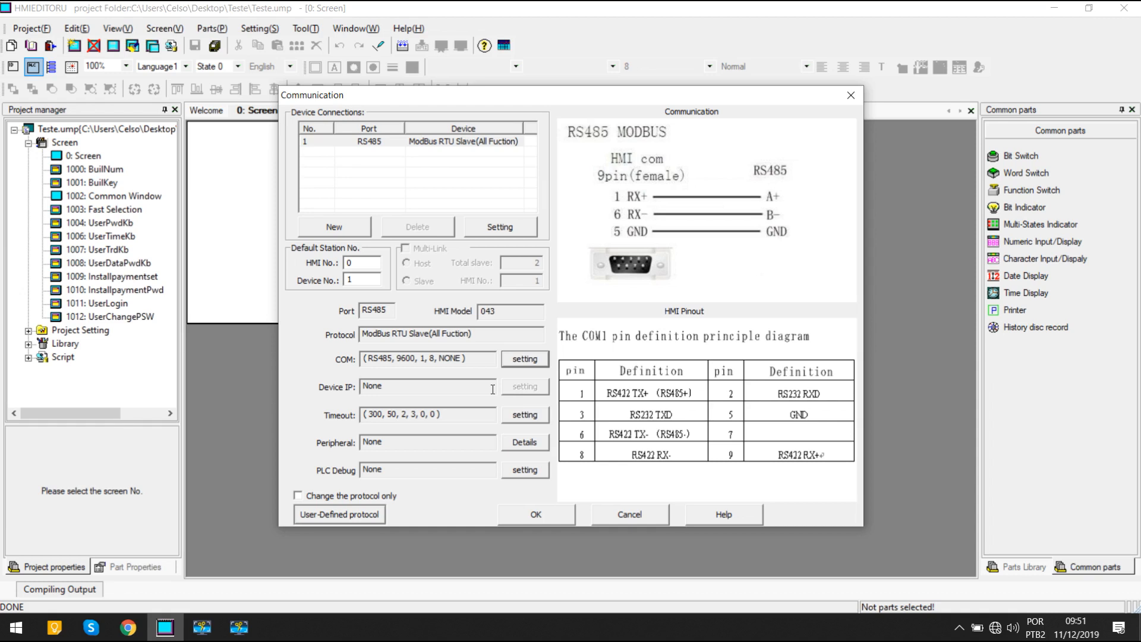
click(537, 515)
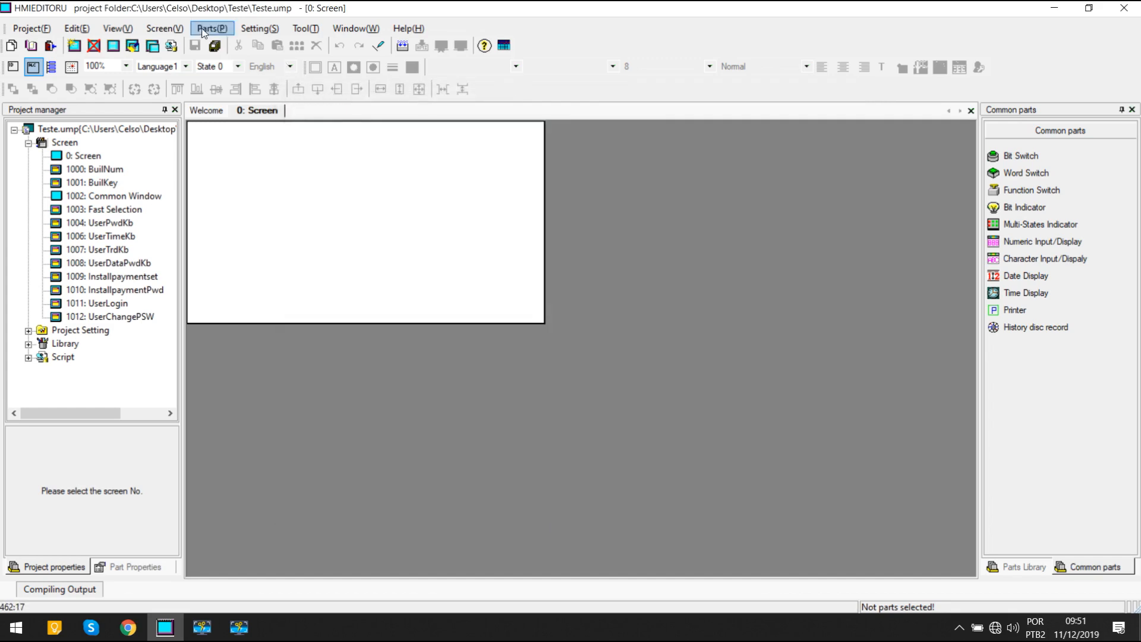
Step: Review the general project properties, including HMI model, backlight, startup screen and language, and accept them
click(256, 30)
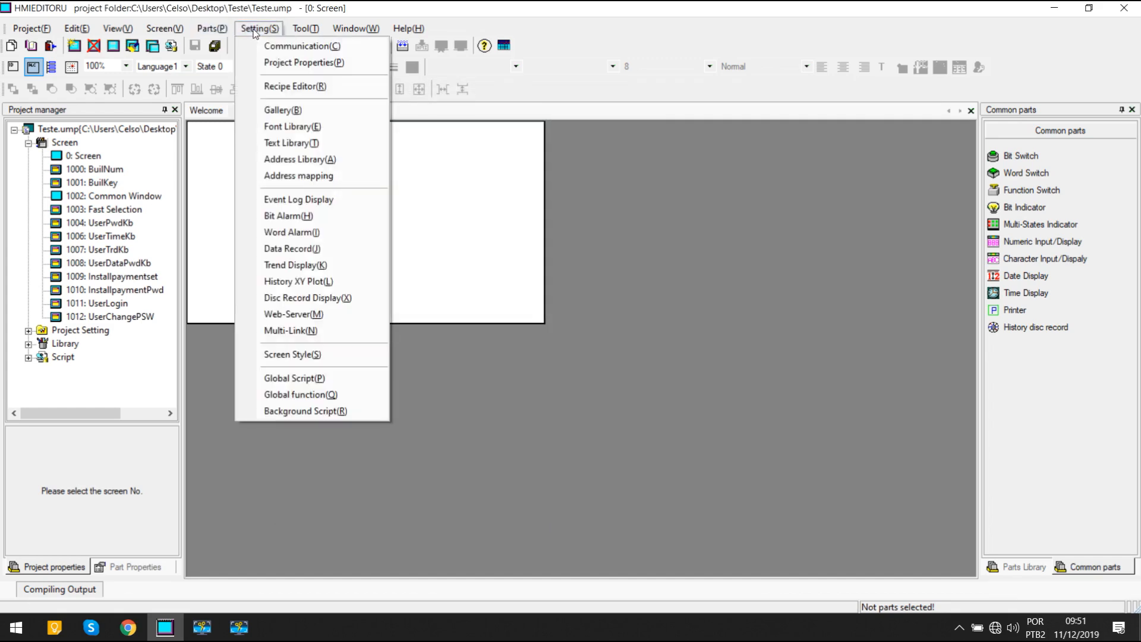
click(287, 64)
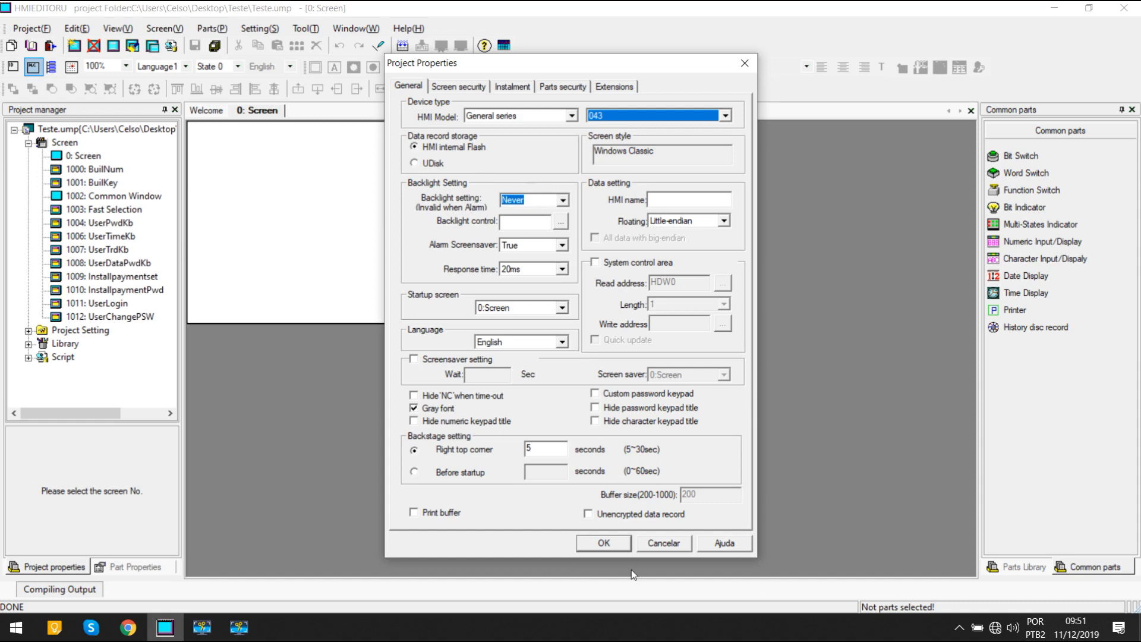
click(603, 543)
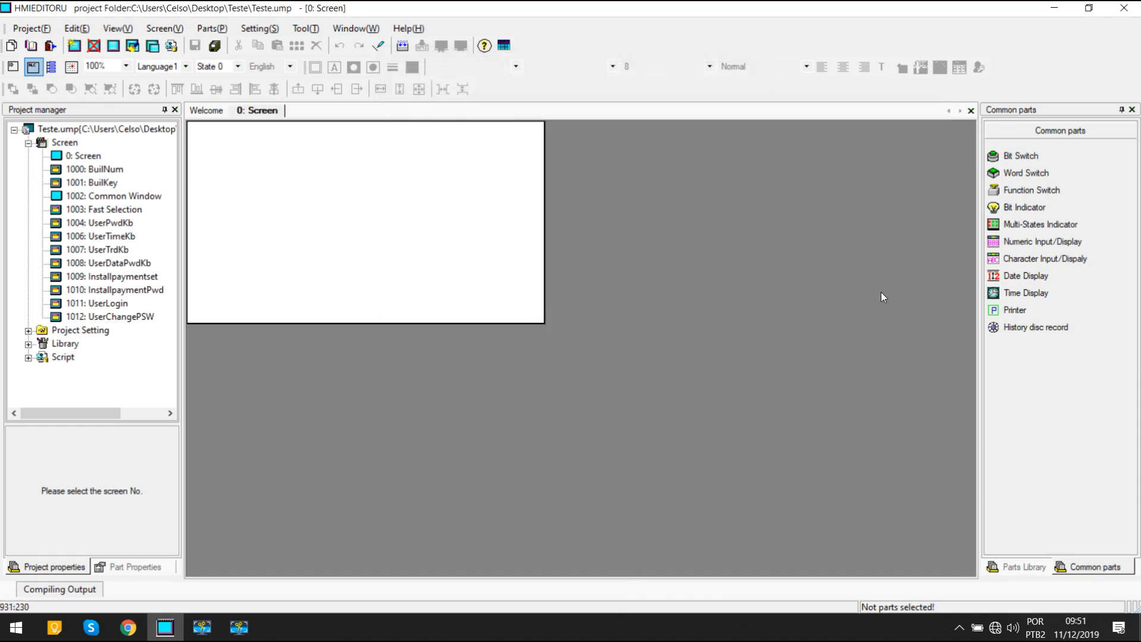
Step: Switch to Adobe Acrobat Reader with ISTR-PK_5ENG01.pdf and highlight the KM5 model name in the title on its first page
click(1062, 9)
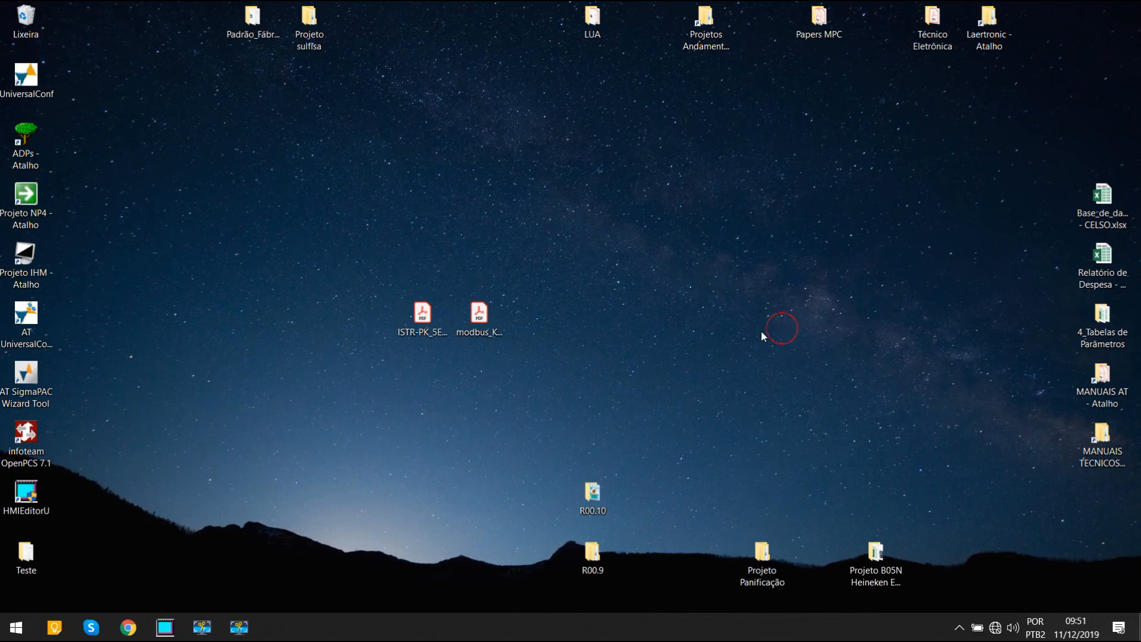
double_click(422, 315)
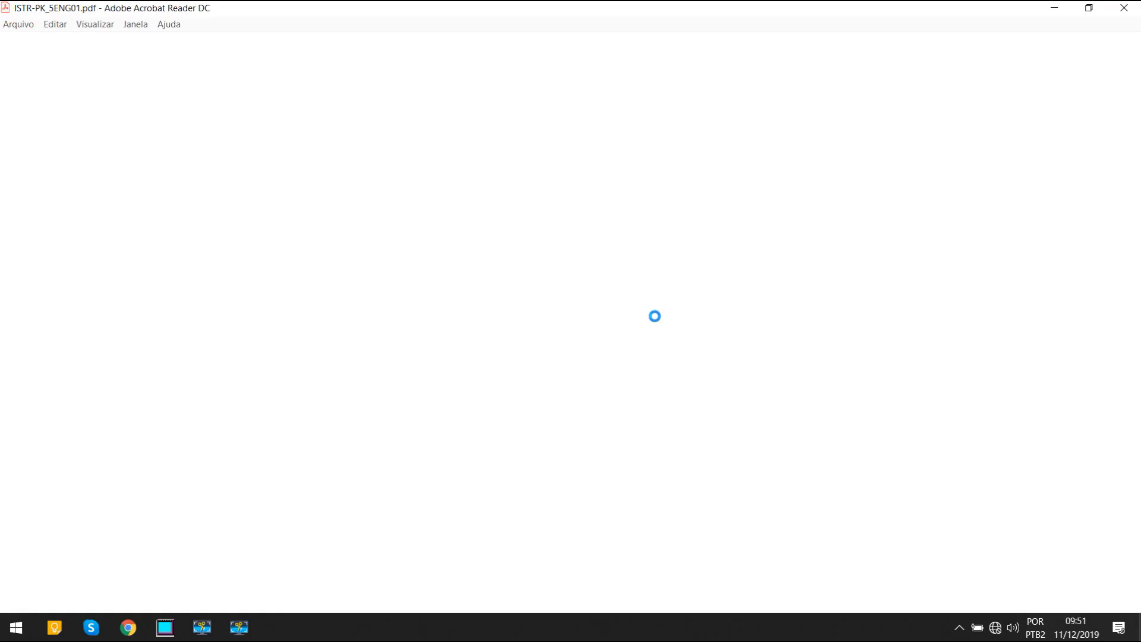
drag(1090, 246, 1090, 110)
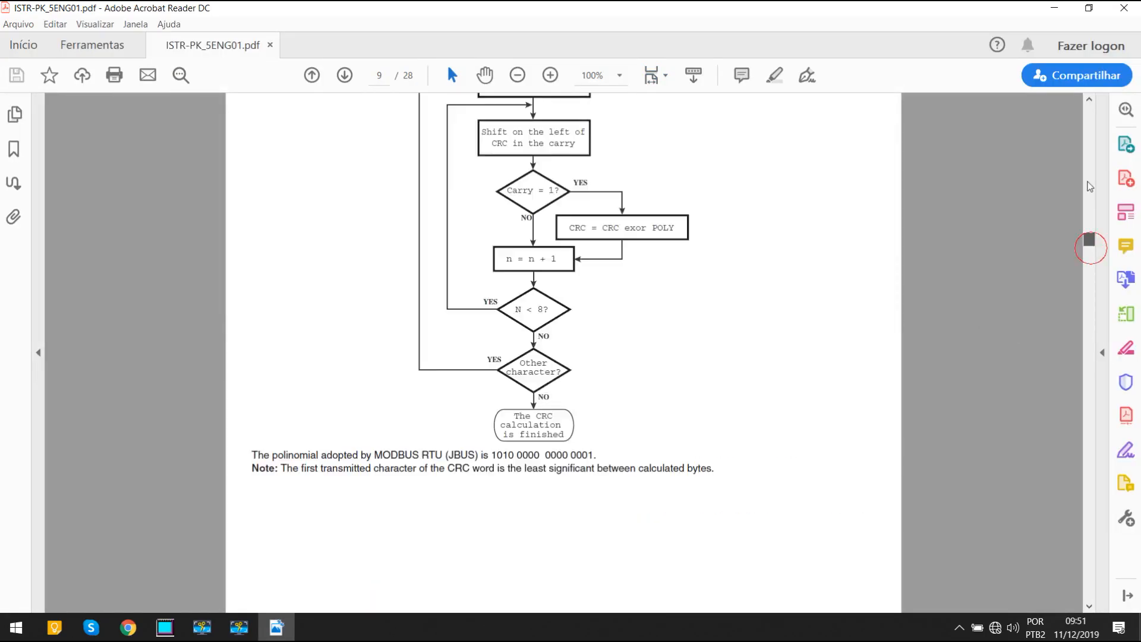
drag(629, 397, 666, 397)
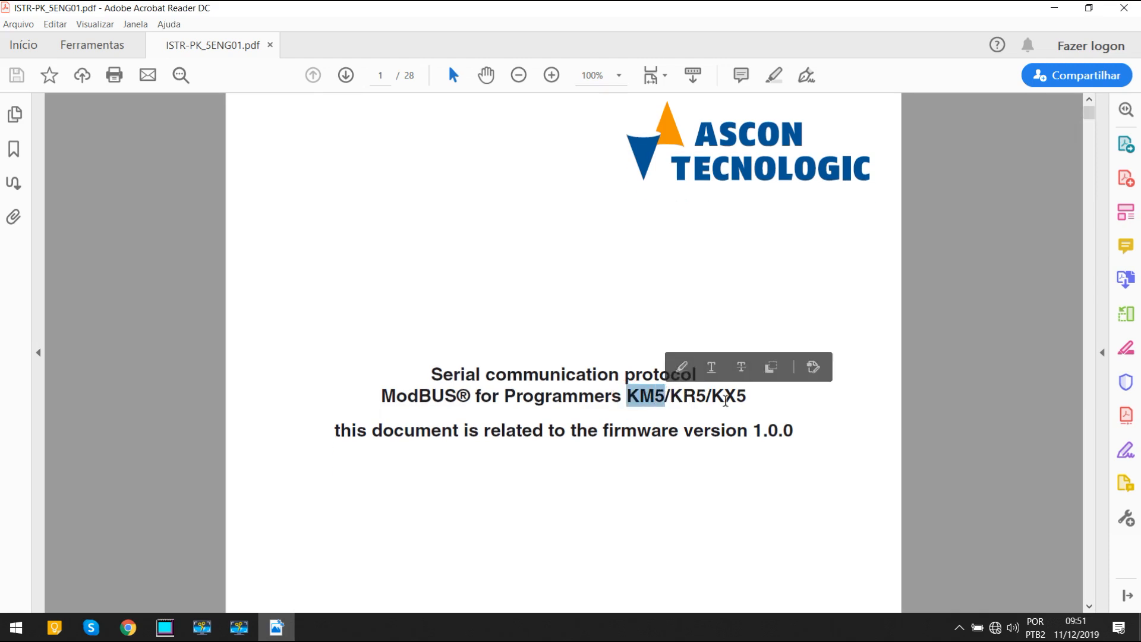
Step: Read through the Modbus protocol document from the index and communication protocol chapters to the address map in section 5
scroll(758, 398, down, 5)
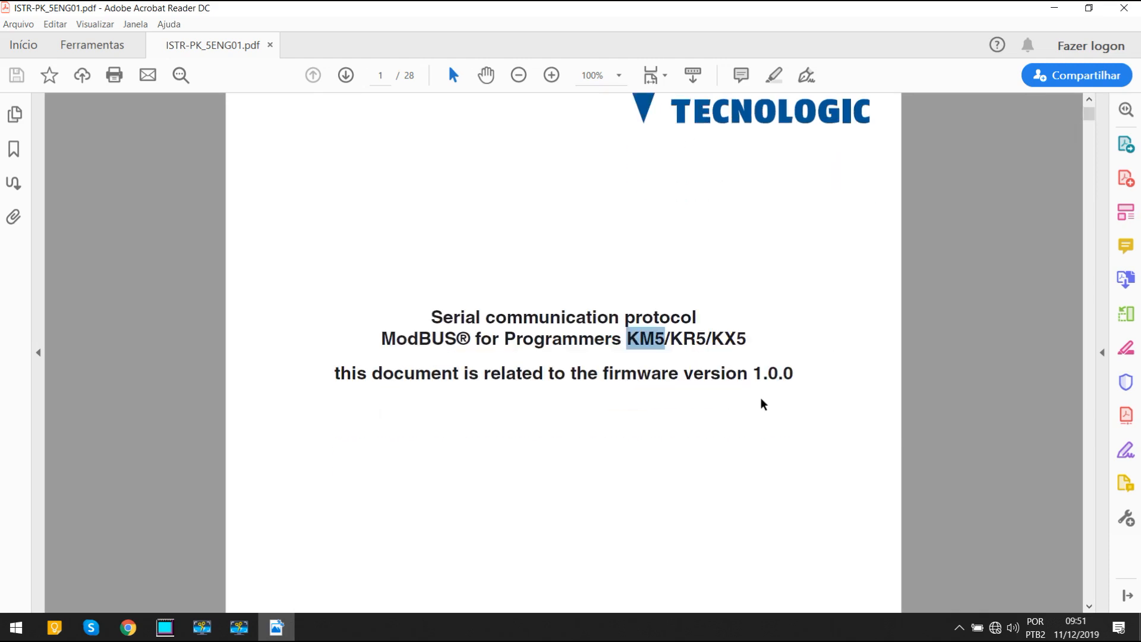
scroll(770, 393, down, 15)
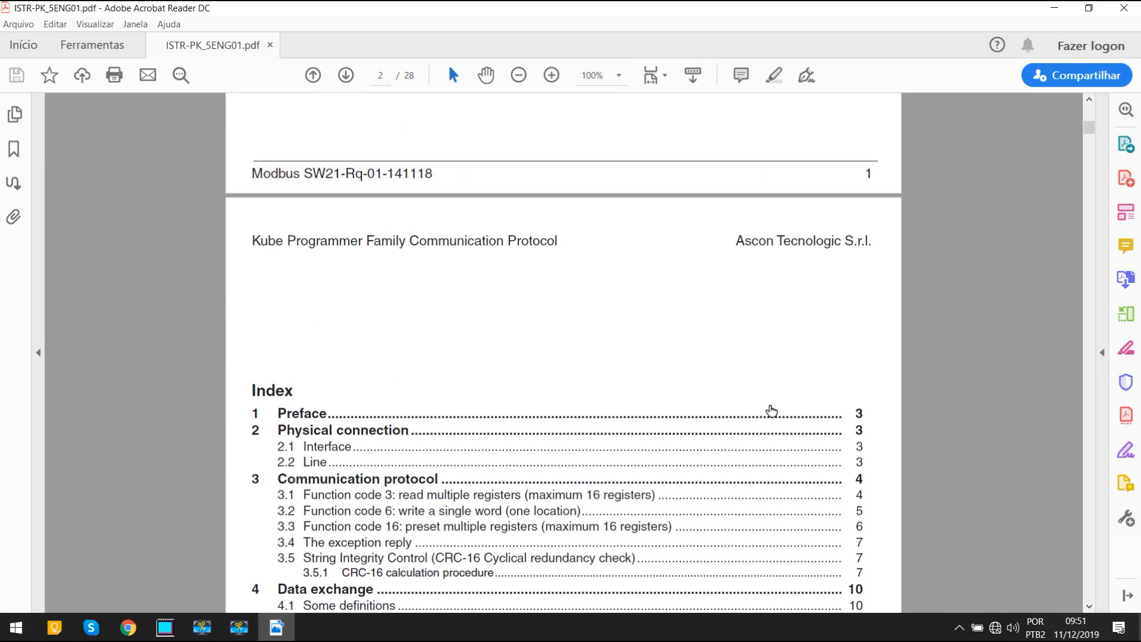
scroll(678, 392, down, 12)
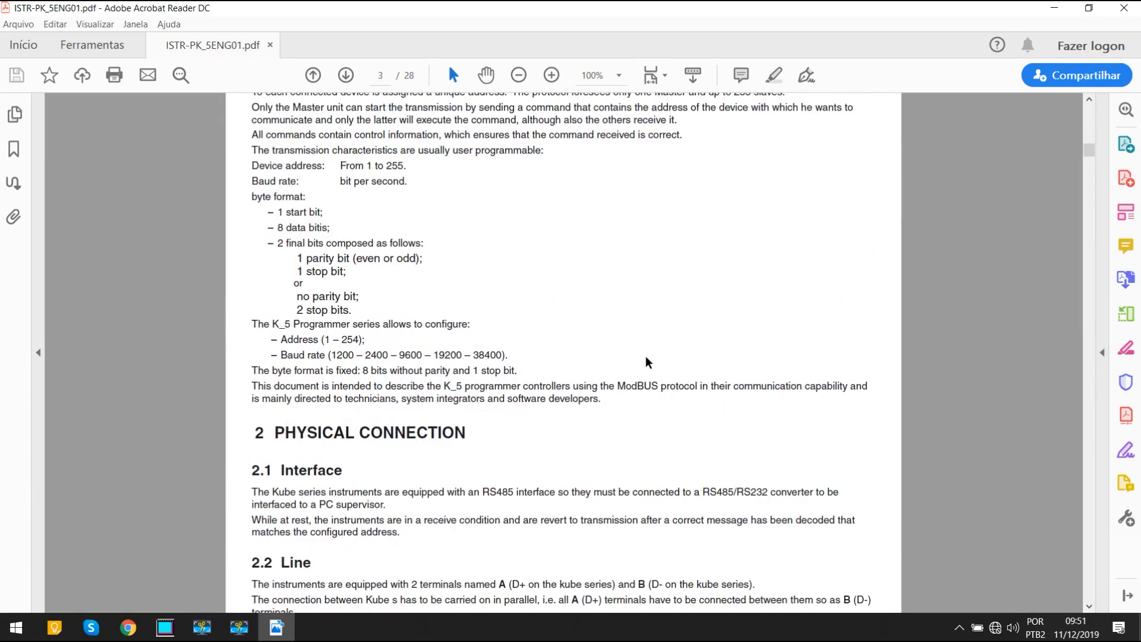
scroll(648, 426, down, 1)
middle_click(637, 399)
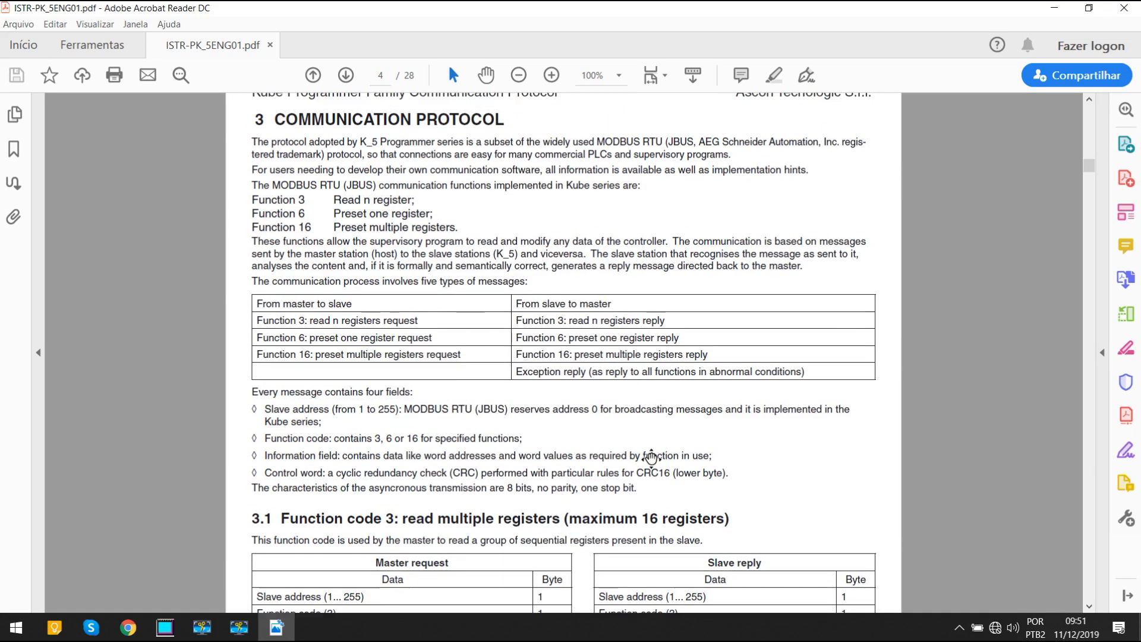
middle_click(651, 458)
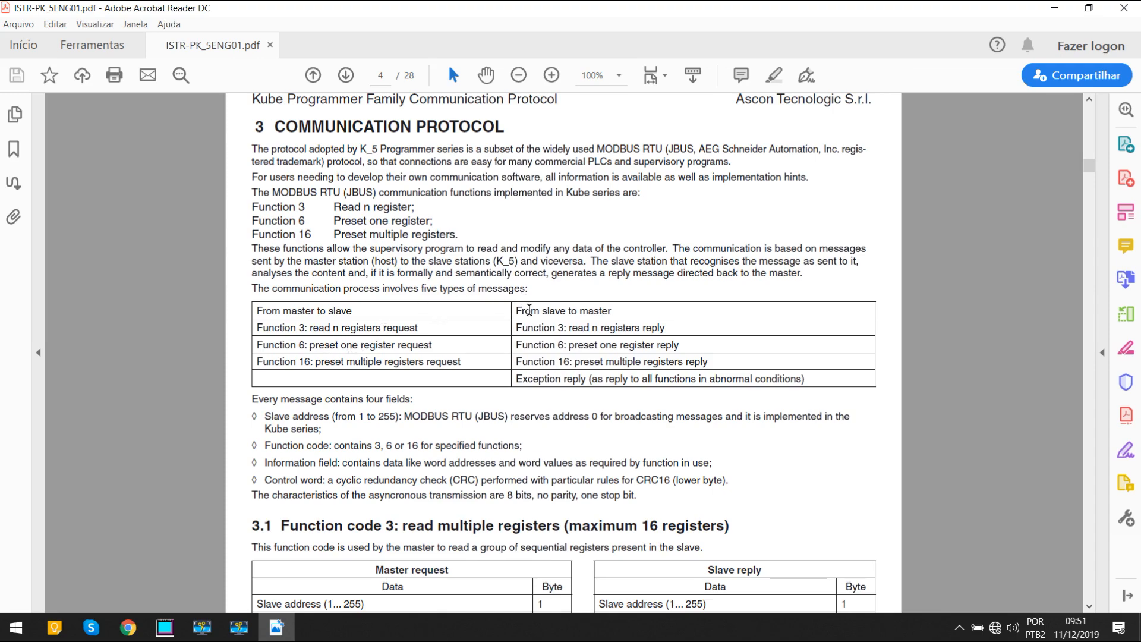
scroll(514, 475, down, 10)
scroll(514, 474, down, 20)
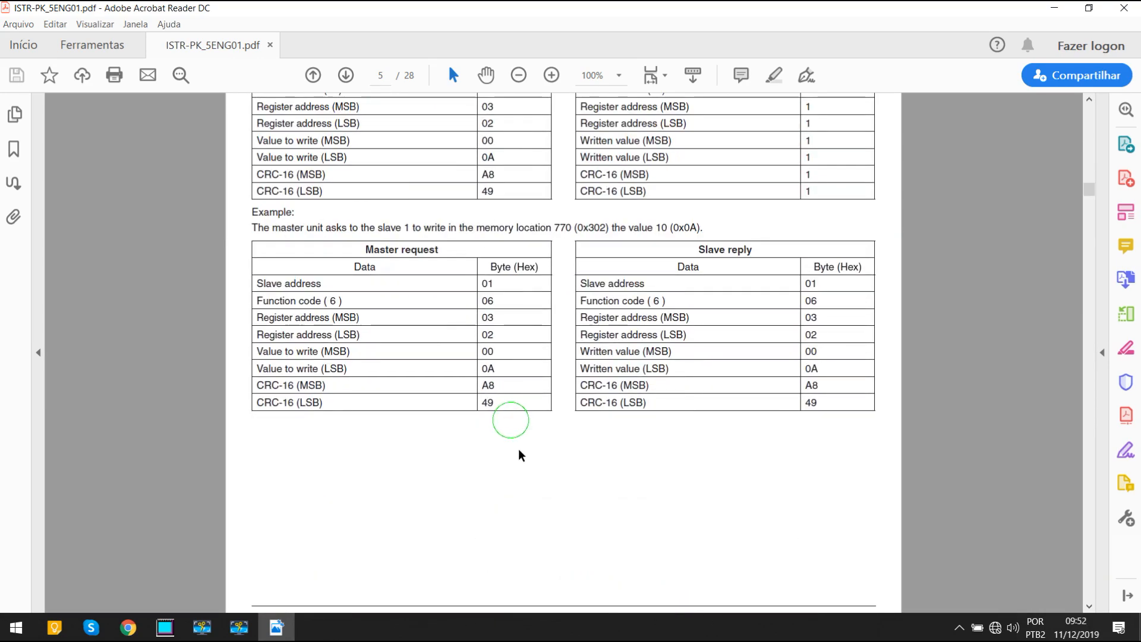
scroll(548, 446, down, 20)
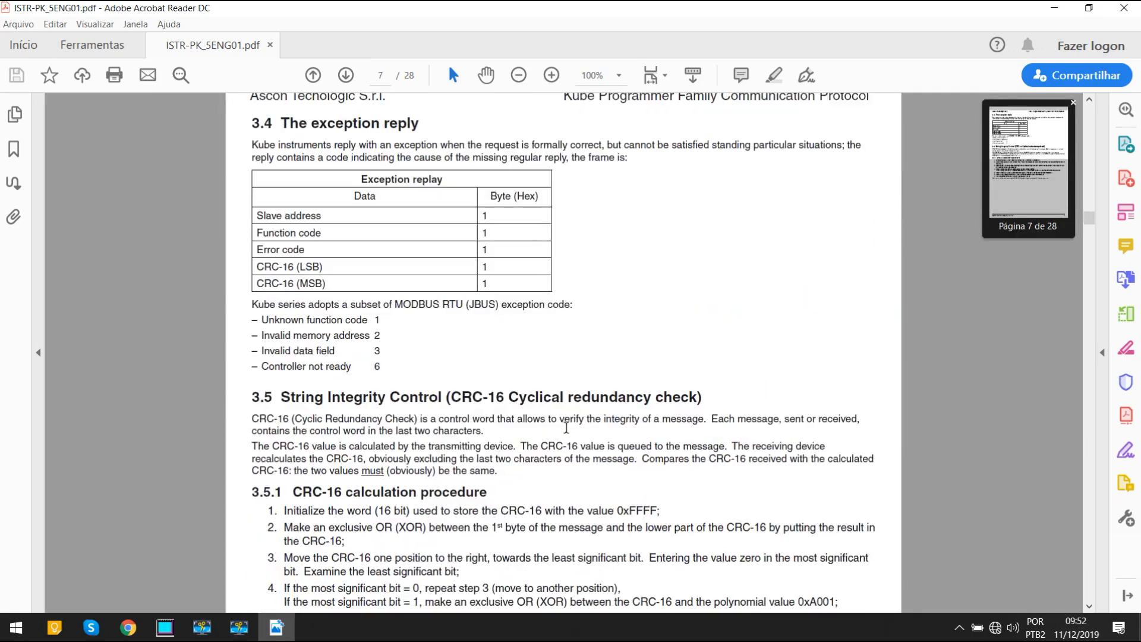
scroll(566, 508, down, 20)
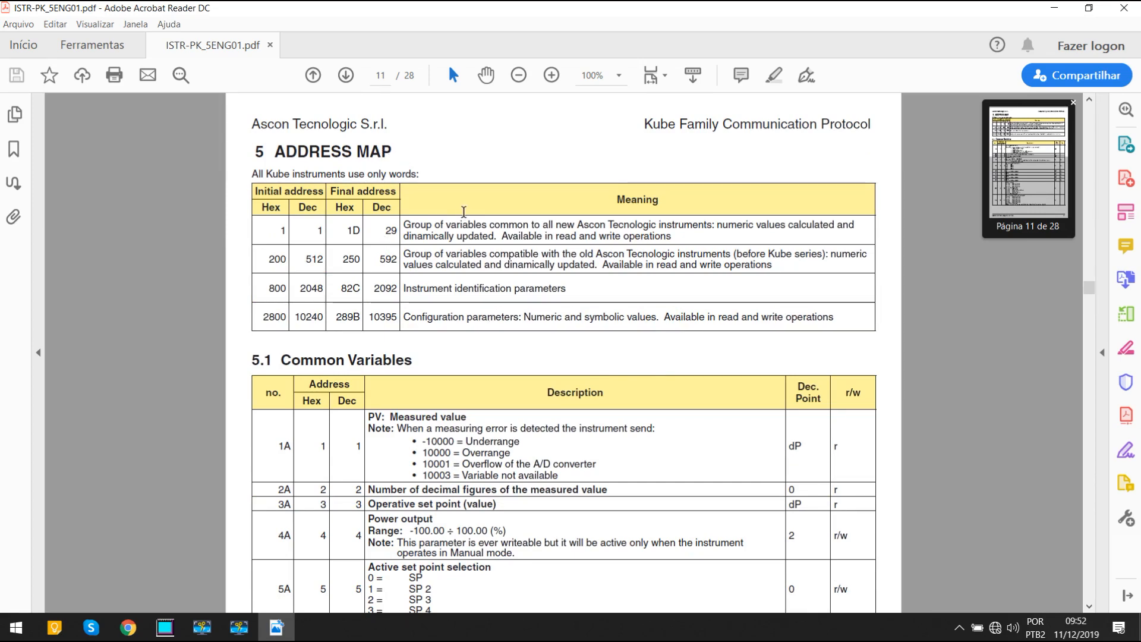
Step: Examine the Common Variables table in section 5.1 and highlight the Measured value description of variable 1A
scroll(462, 214, down, 2)
scroll(462, 214, down, 6)
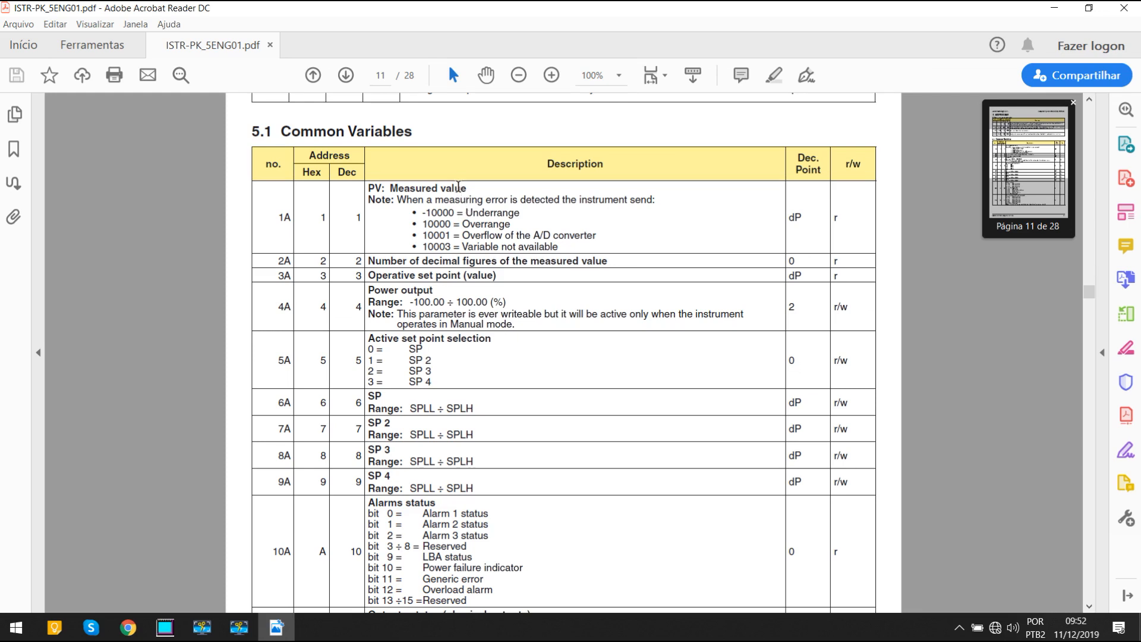
scroll(459, 188, down, 1)
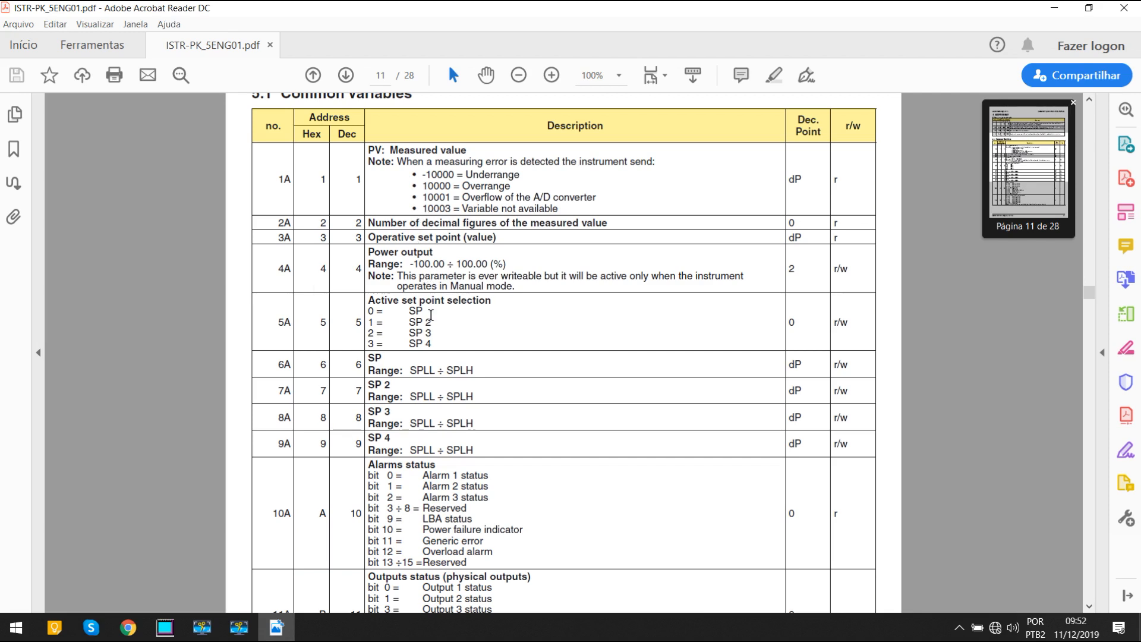
click(398, 153)
drag(403, 150, 467, 151)
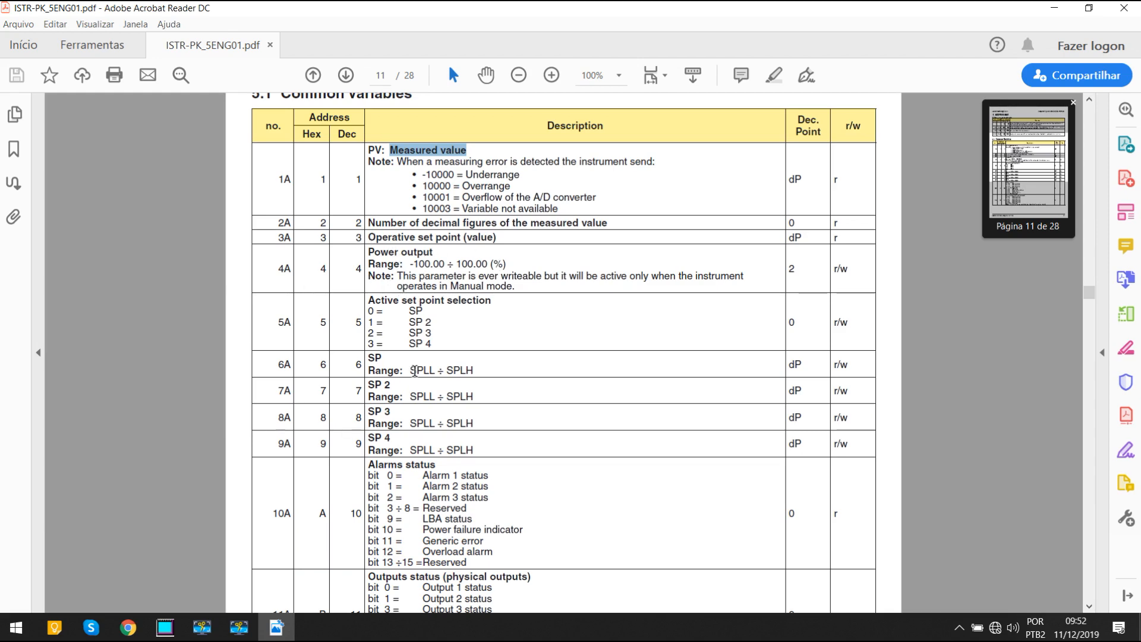
scroll(414, 370, down, 8)
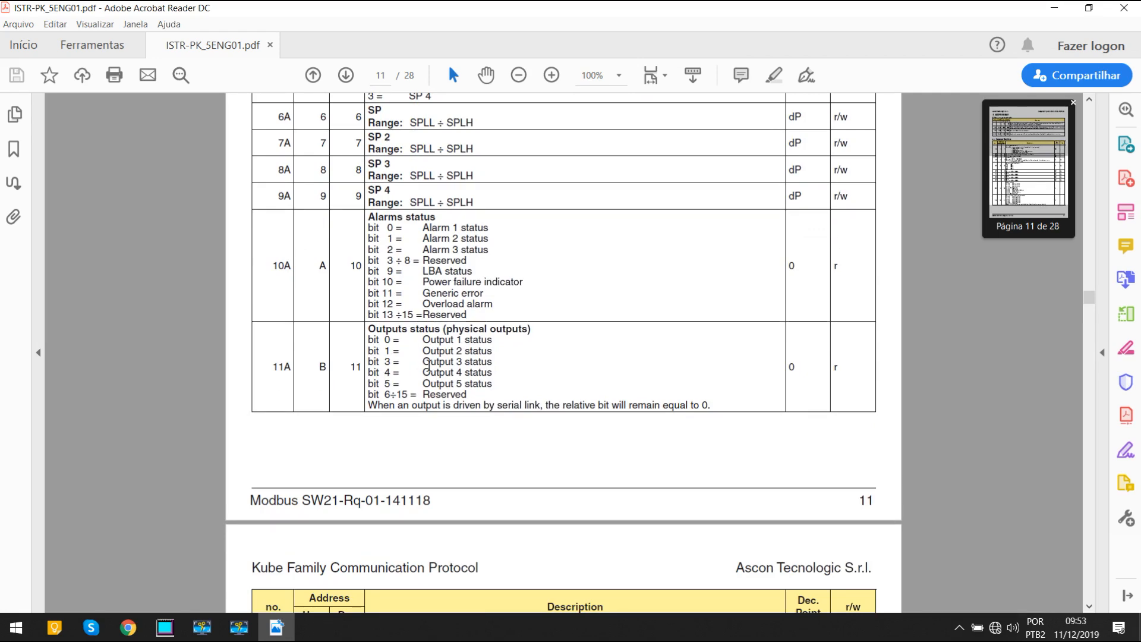
scroll(428, 366, up, 9)
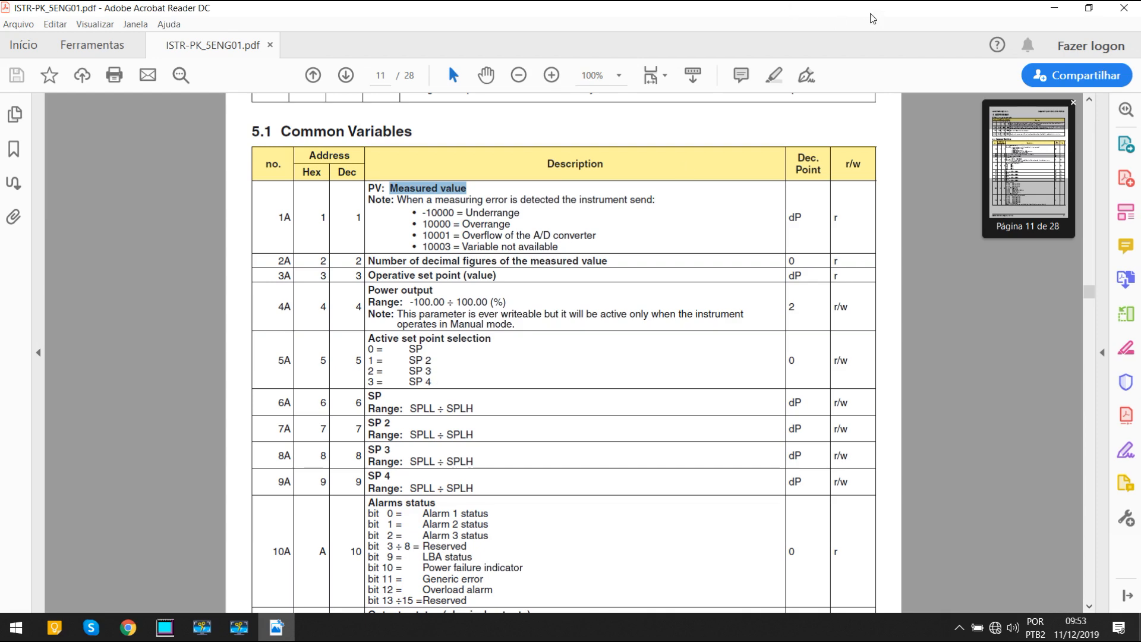
Step: Switch to HMIEDITORU and place a Numeric Input/Display about 155 by 49 pixels in the upper middle of screen 0
click(172, 632)
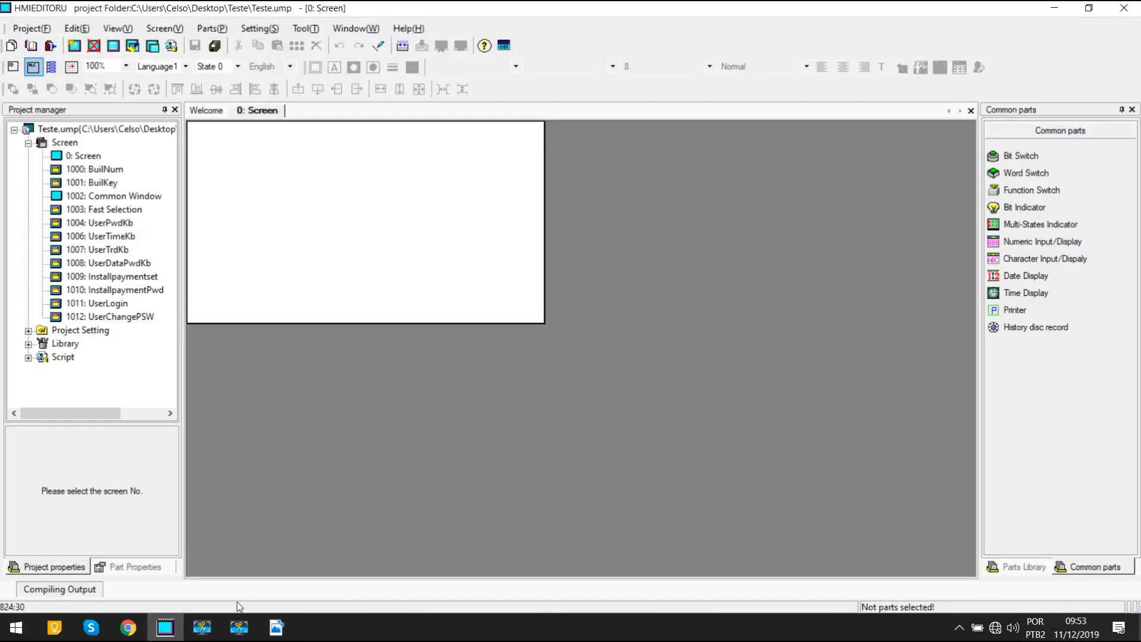
click(1032, 244)
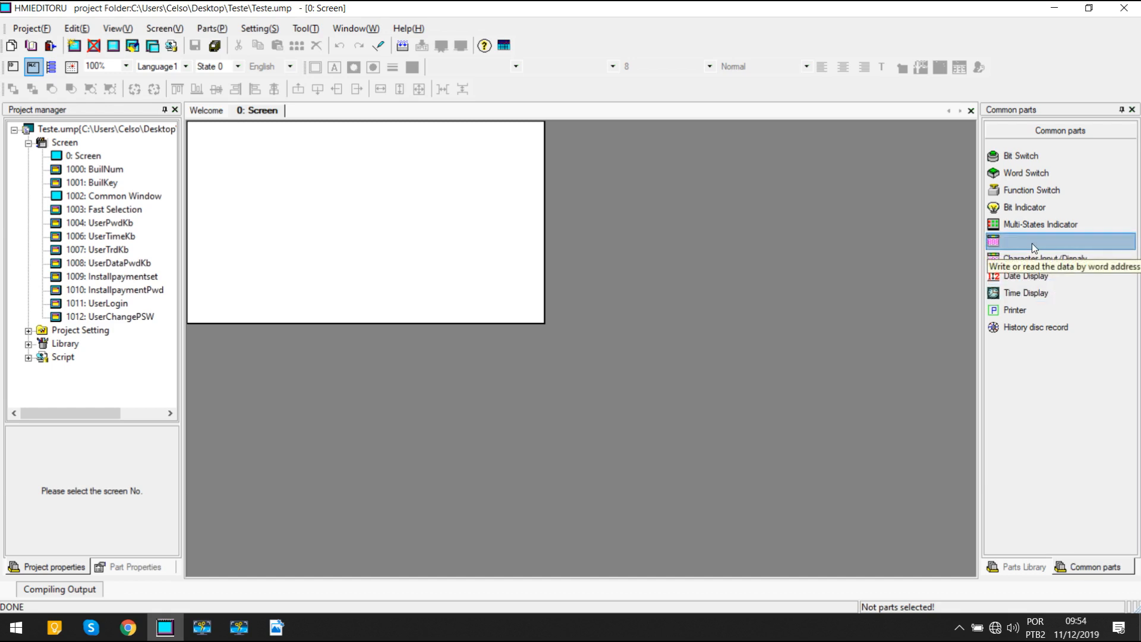
drag(304, 140, 419, 176)
click(373, 246)
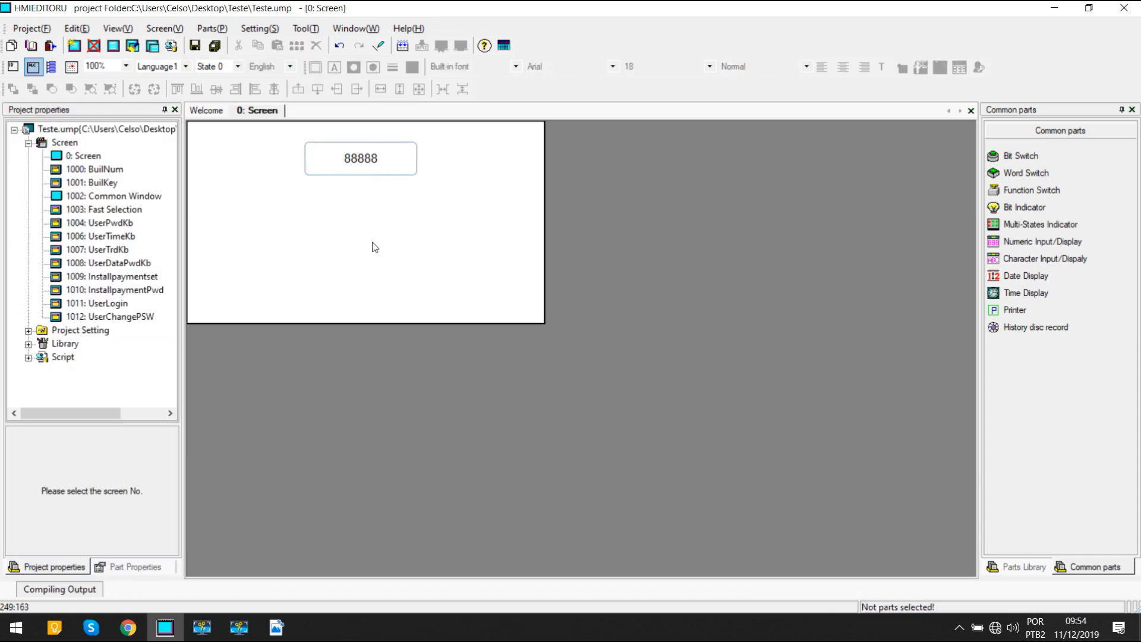
click(1004, 247)
drag(290, 188, 437, 253)
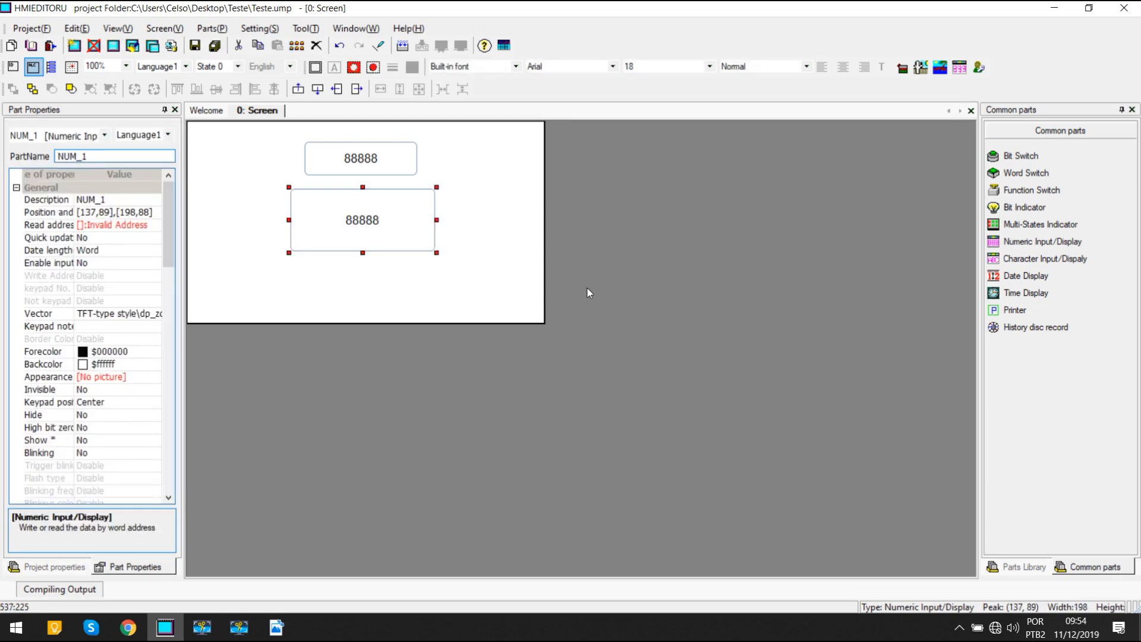
key(Delete)
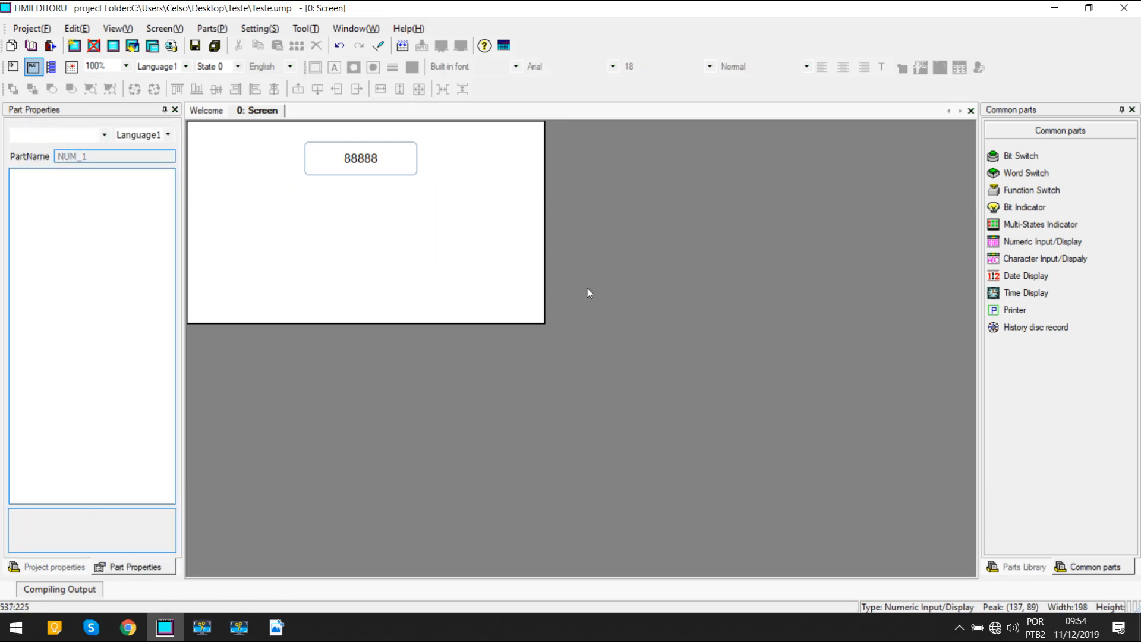
Step: Set the numeric display's read address to connection 1 - RS485, address type 4, address number 1
double_click(415, 172)
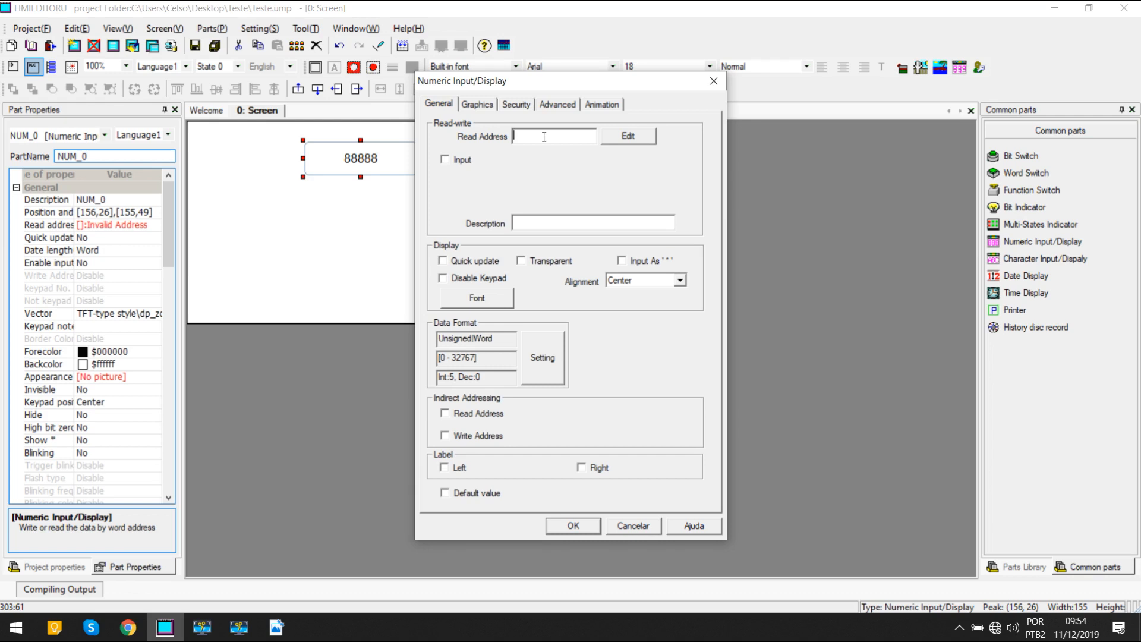
click(625, 137)
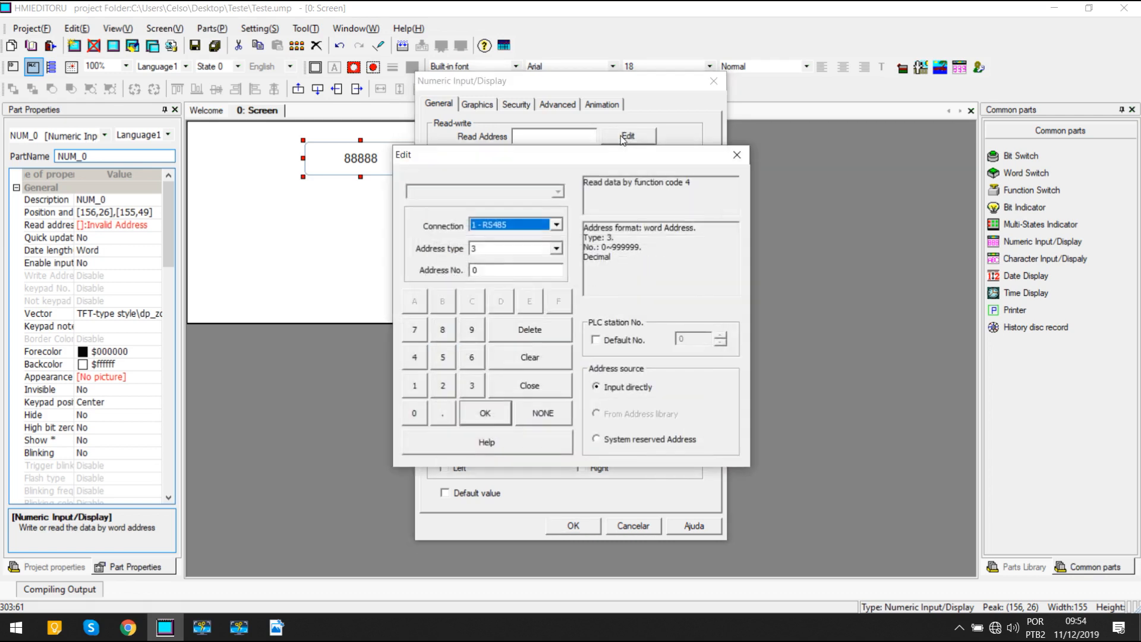
click(518, 226)
click(520, 231)
click(508, 247)
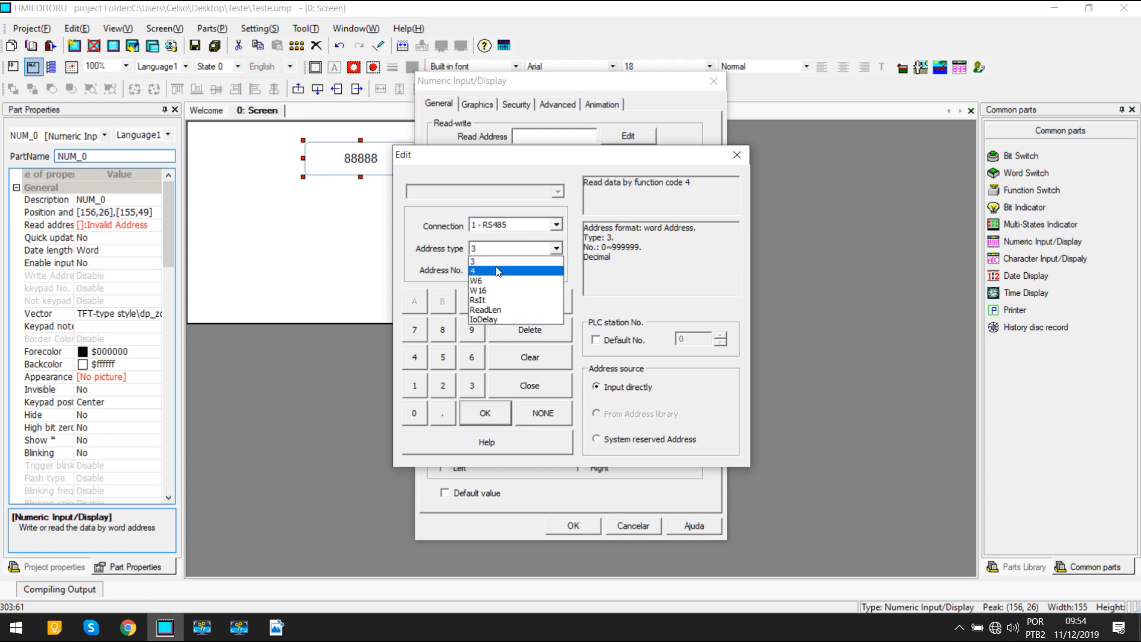
click(497, 271)
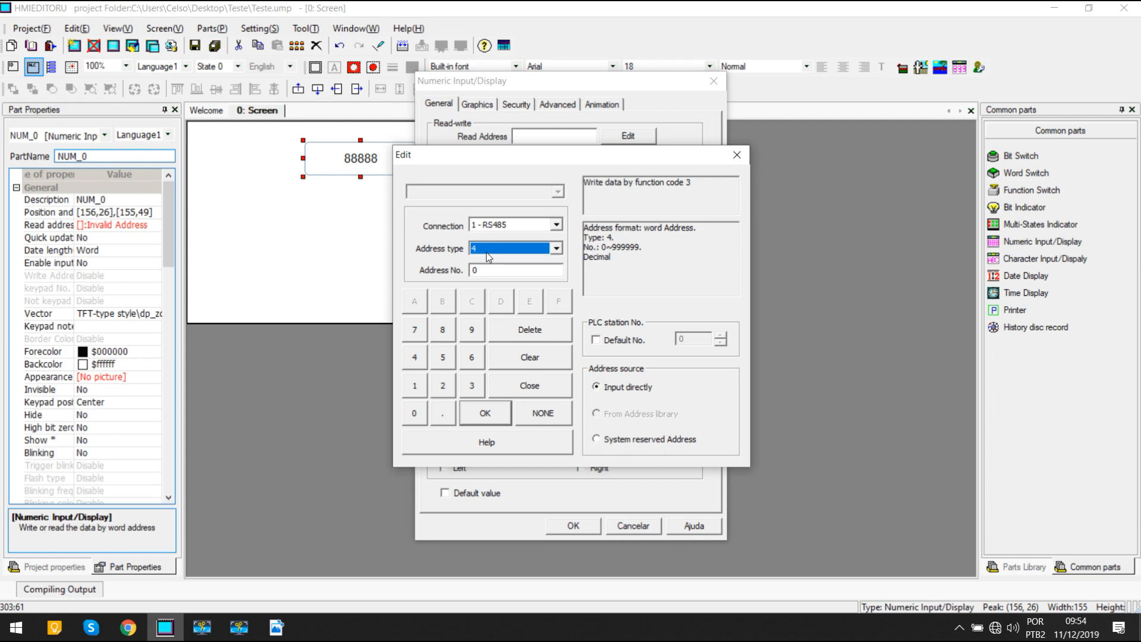
double_click(492, 269)
text(1)
Step: Try the default PLC station number option and its value, and accept the numeric display's read address
click(600, 341)
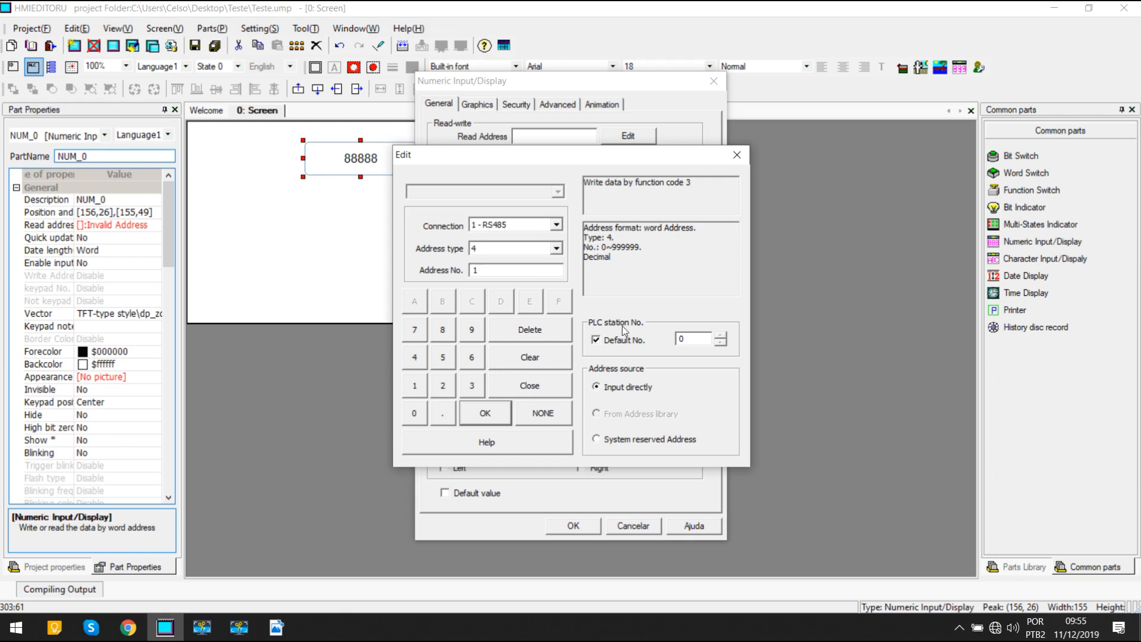
click(721, 335)
click(602, 340)
click(594, 339)
click(724, 334)
click(720, 344)
click(487, 412)
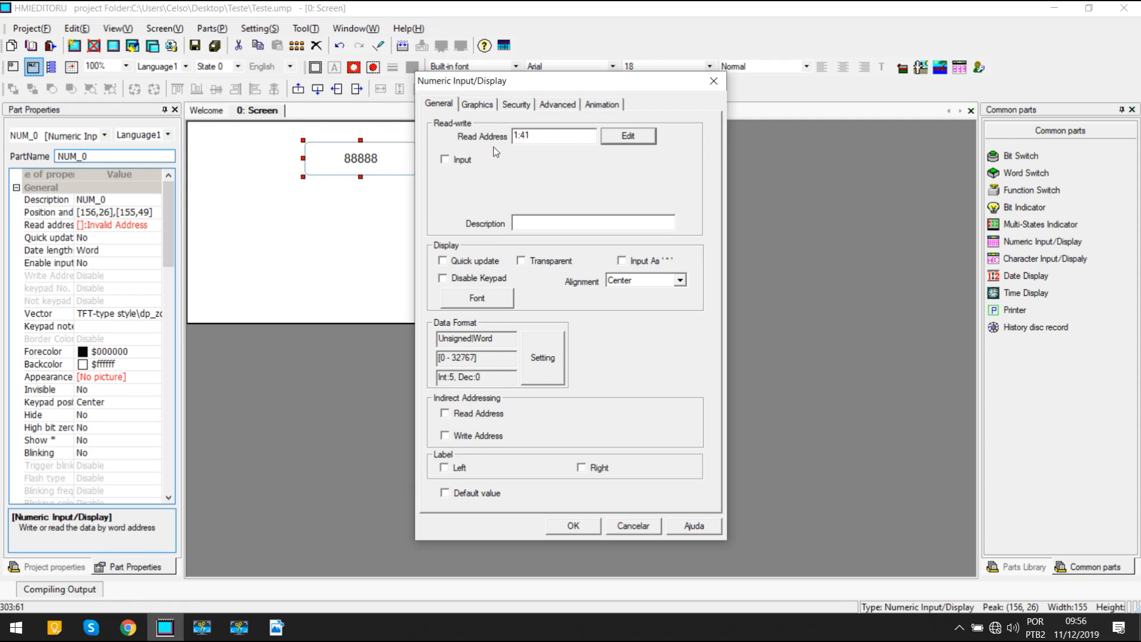
Step: Try the numeric display's Input option on and off, and set its data format to Signed
click(459, 162)
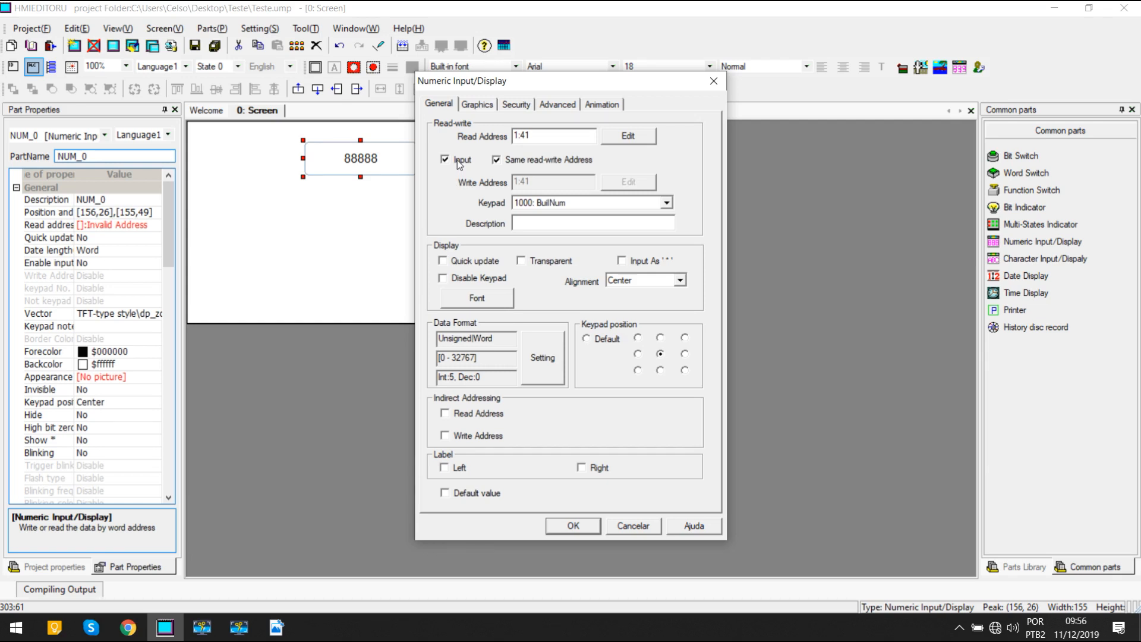
click(458, 162)
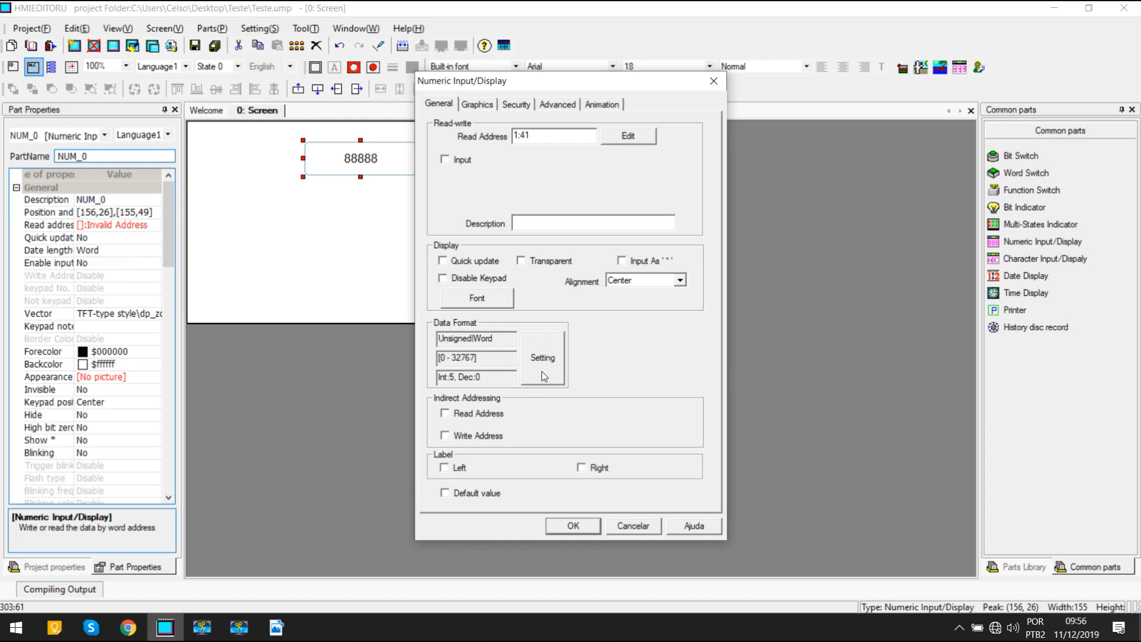
click(546, 350)
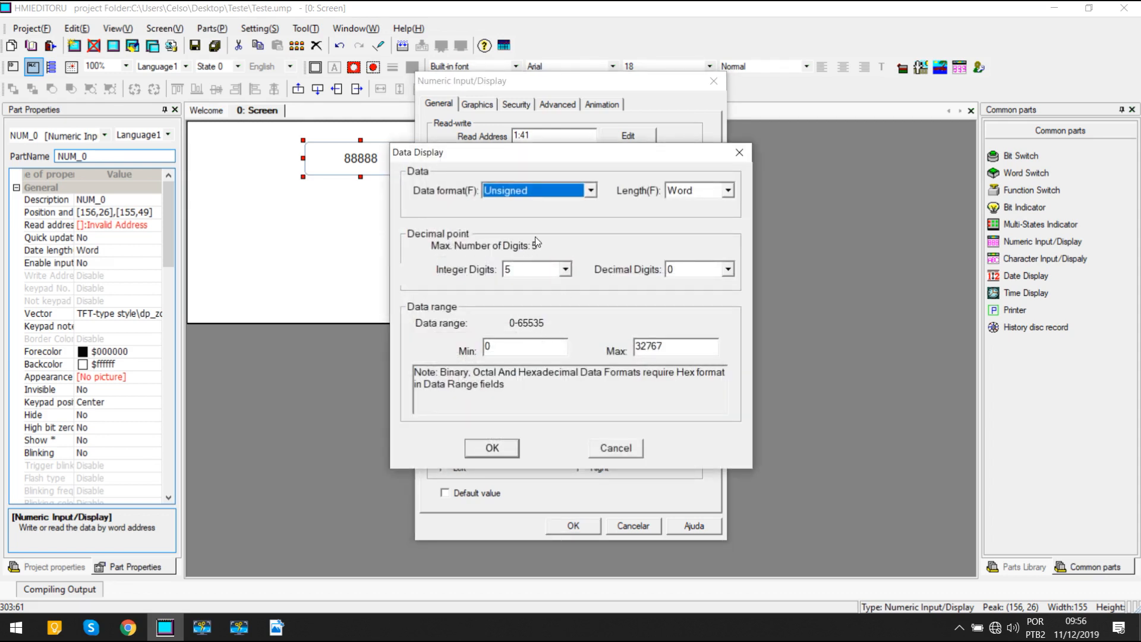
click(516, 191)
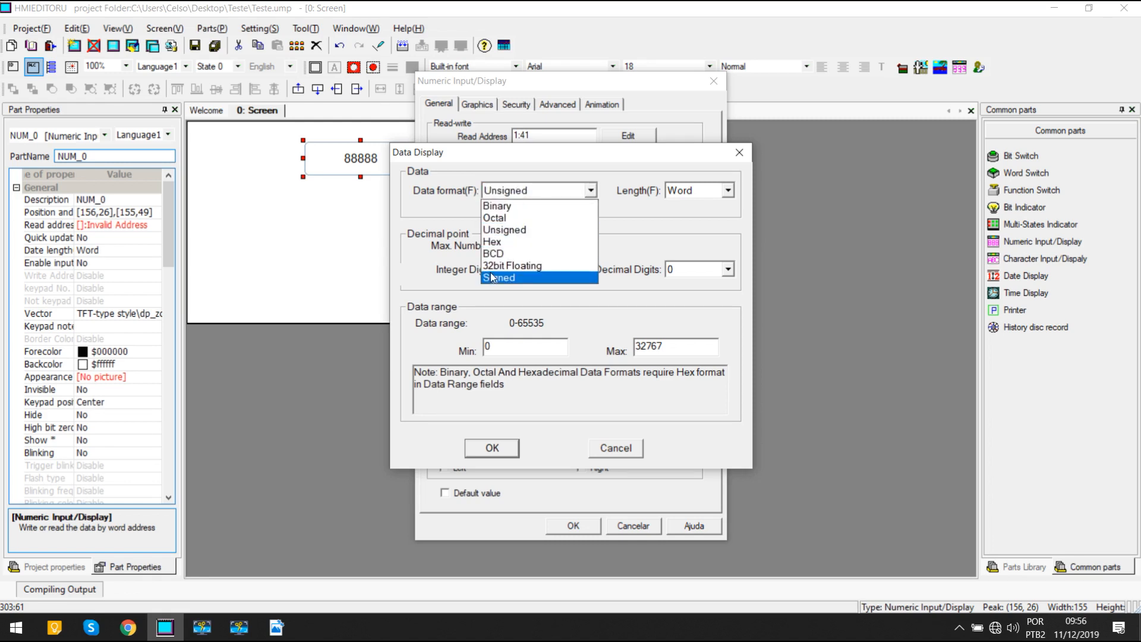
click(502, 278)
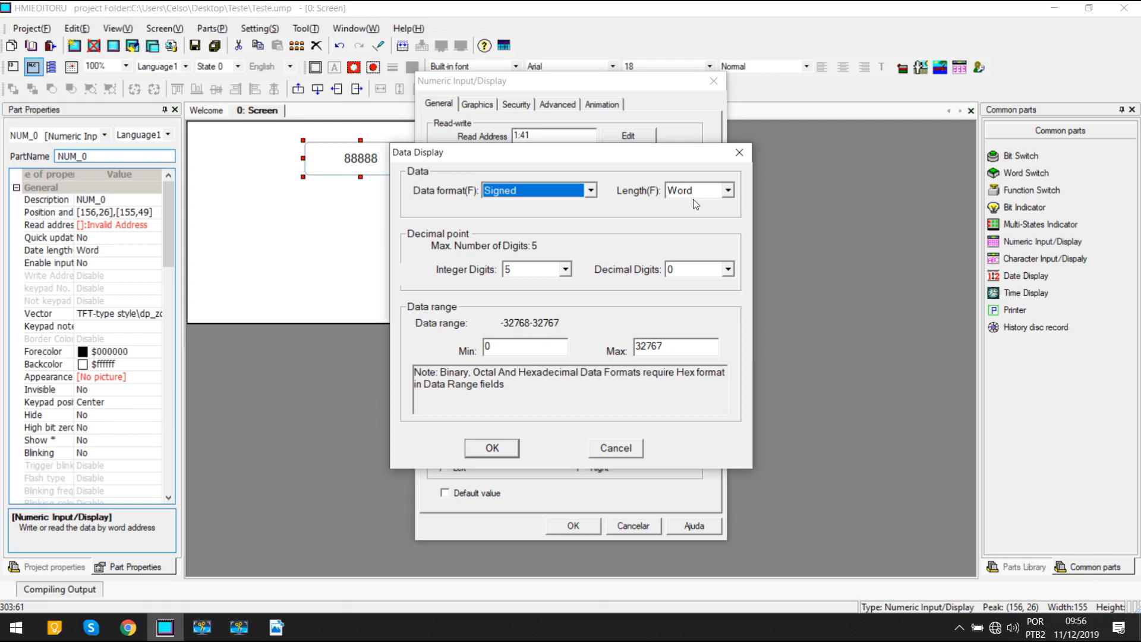
Step: Set the numeric display's data to 3 integer digits and 1 decimal digit
click(542, 271)
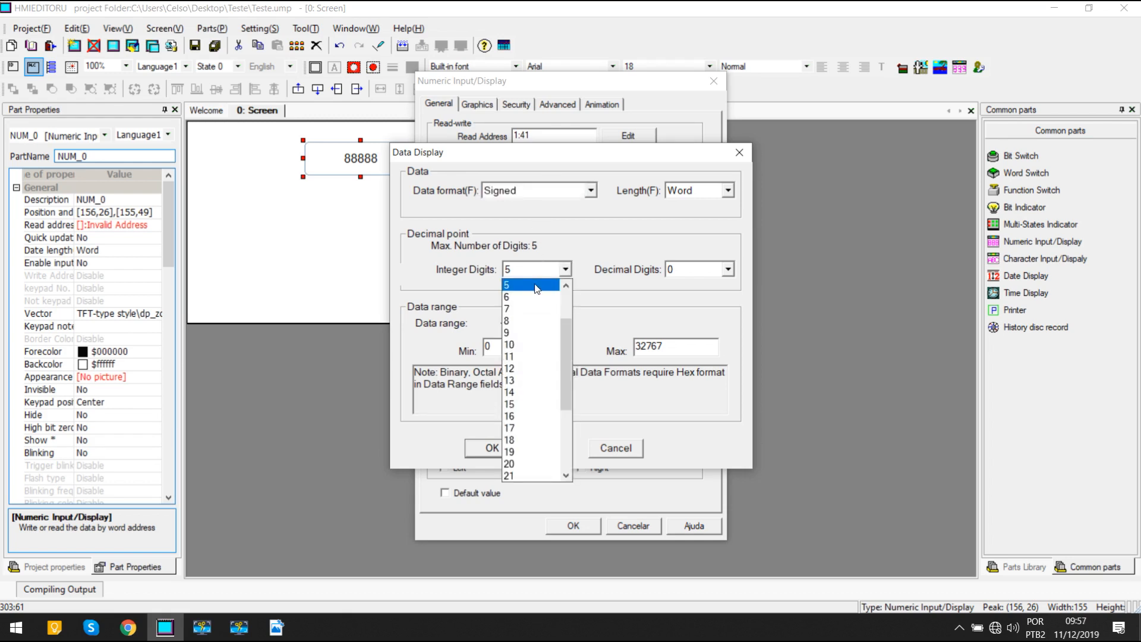
scroll(537, 290, up, 1)
click(538, 293)
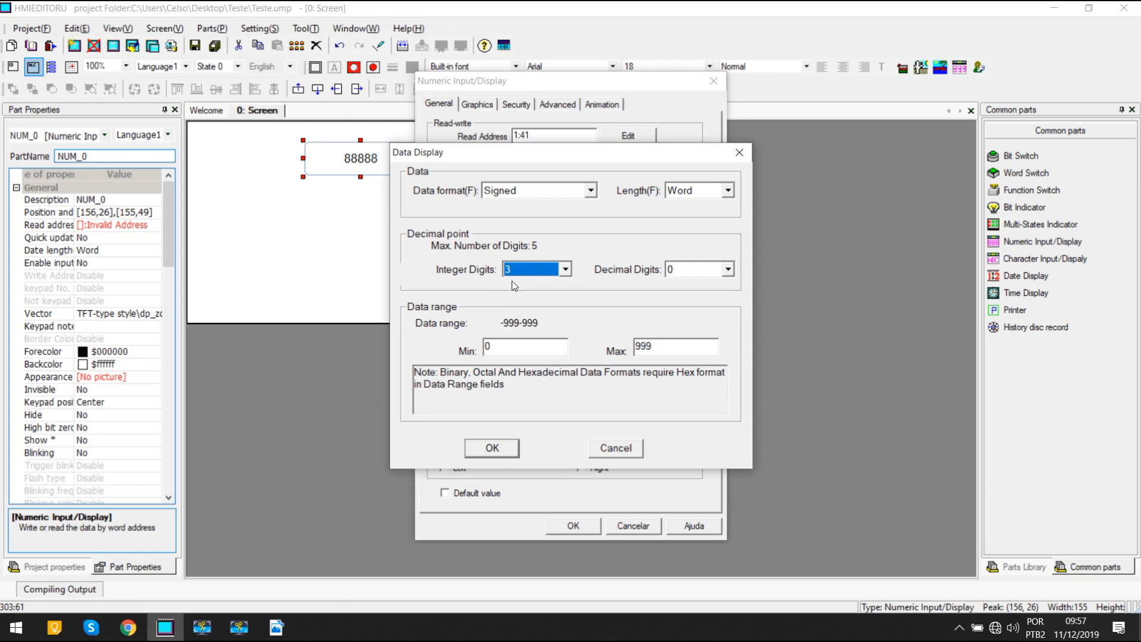
click(715, 273)
click(714, 299)
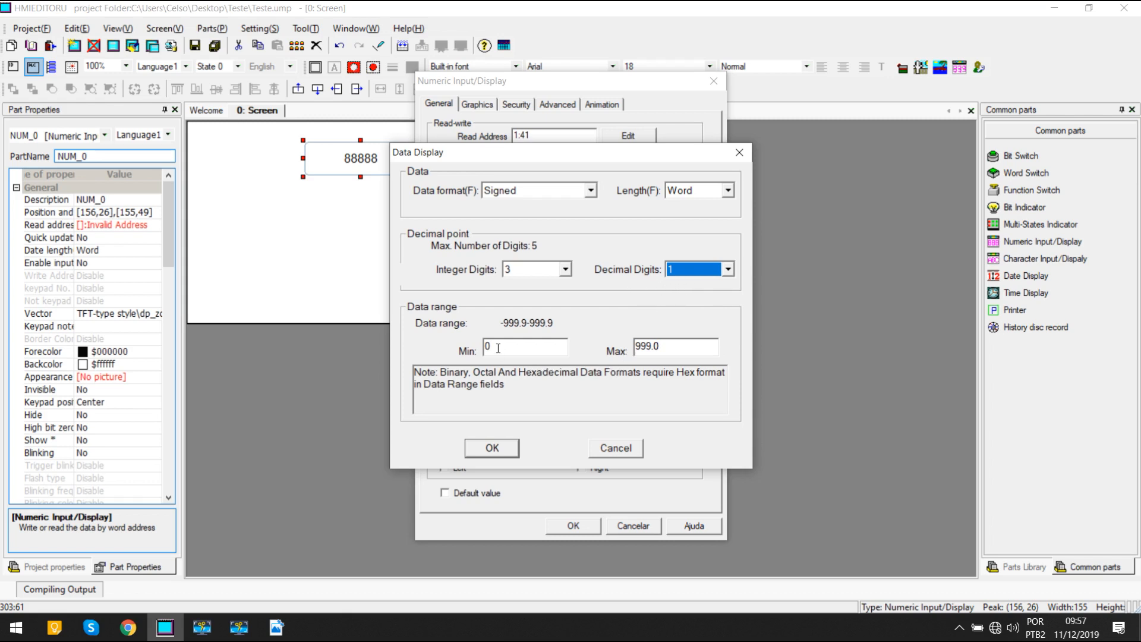
Step: Set the data range minimum to -999.9 and accept the data format and numeric display settings
key(Tab)
text(-)
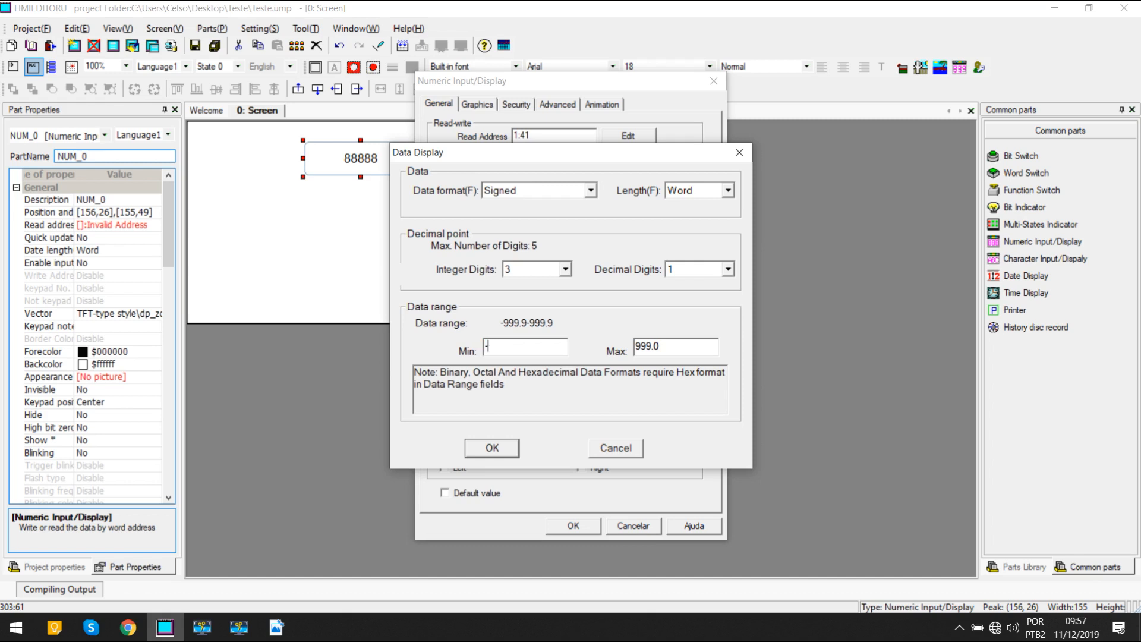
text(999.9)
key(BackSpace)
text(9)
click(494, 449)
click(568, 529)
click(476, 233)
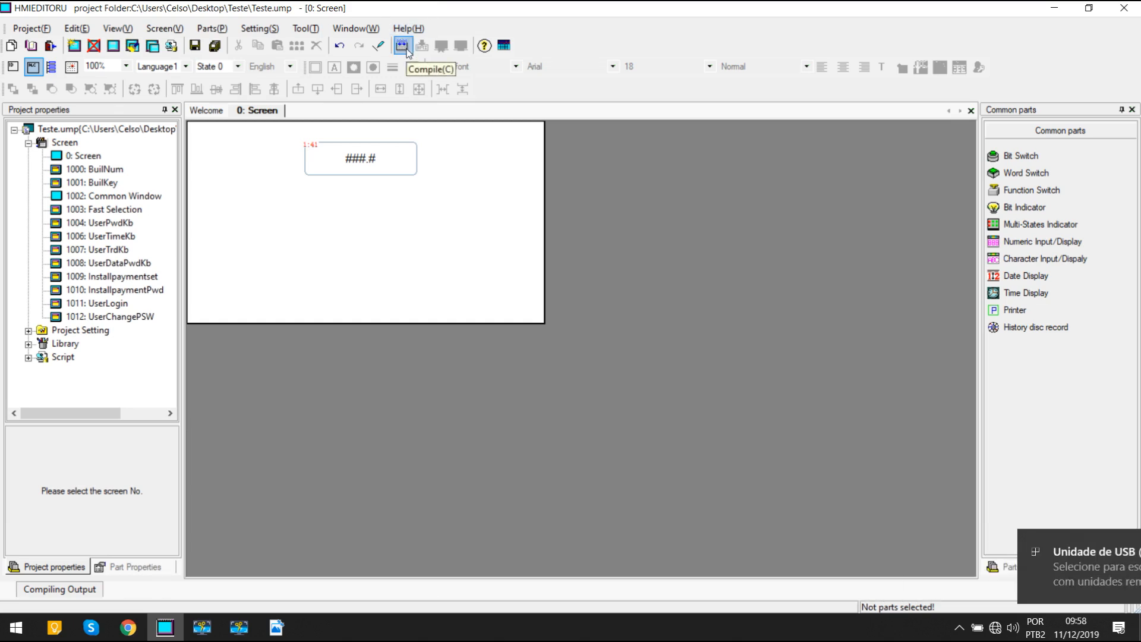
Step: Compile the project and check screen 0 in the emulator before closing it
click(402, 46)
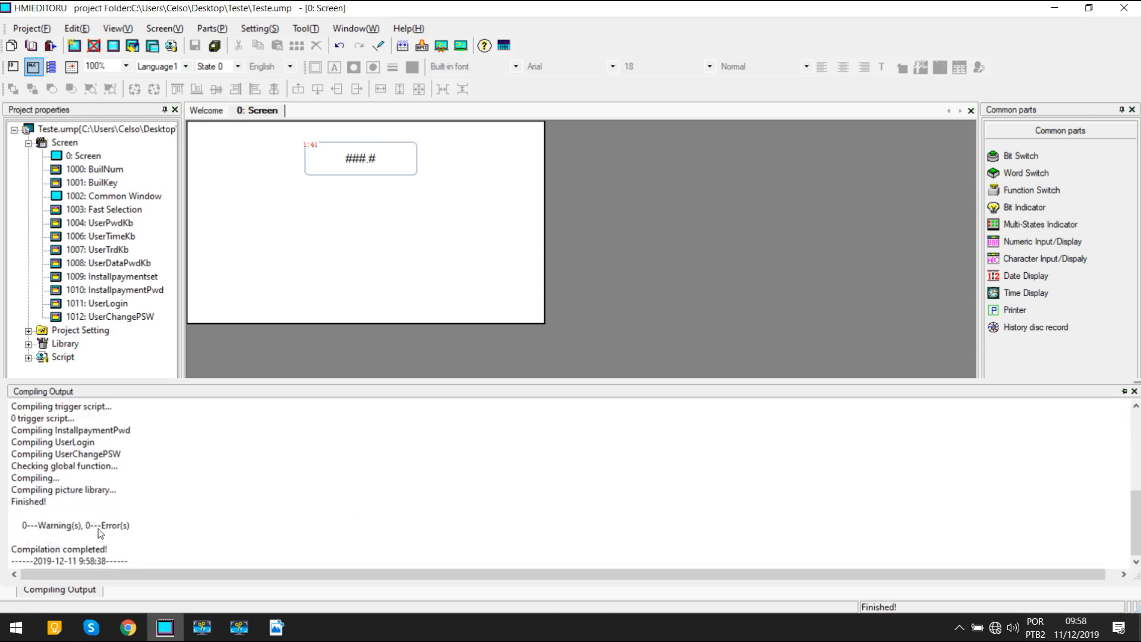
click(441, 52)
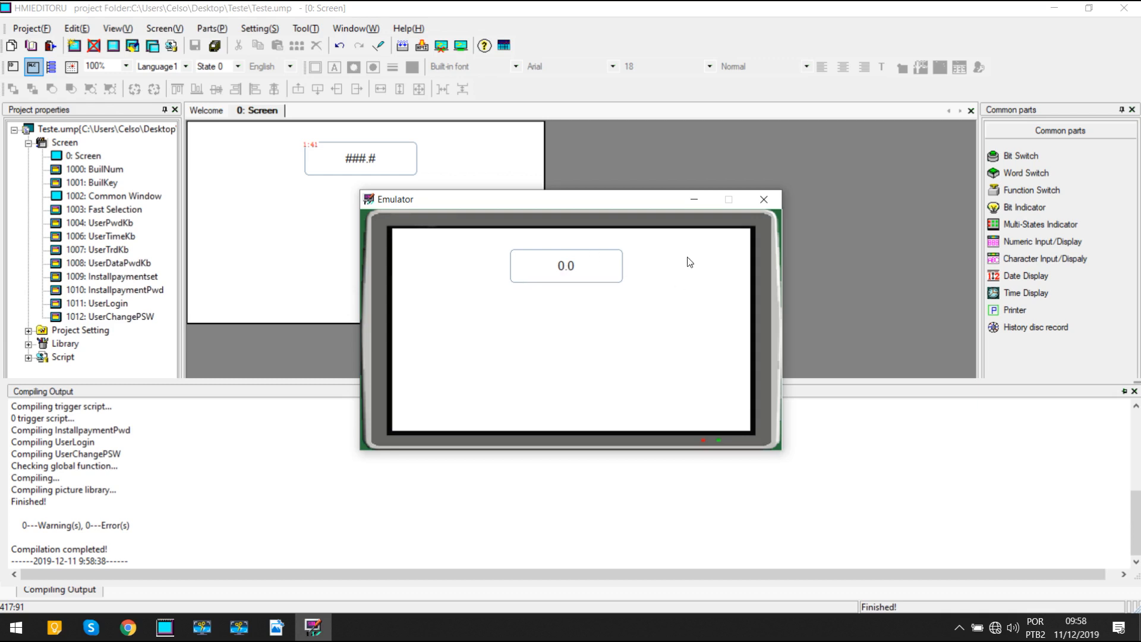
click(758, 206)
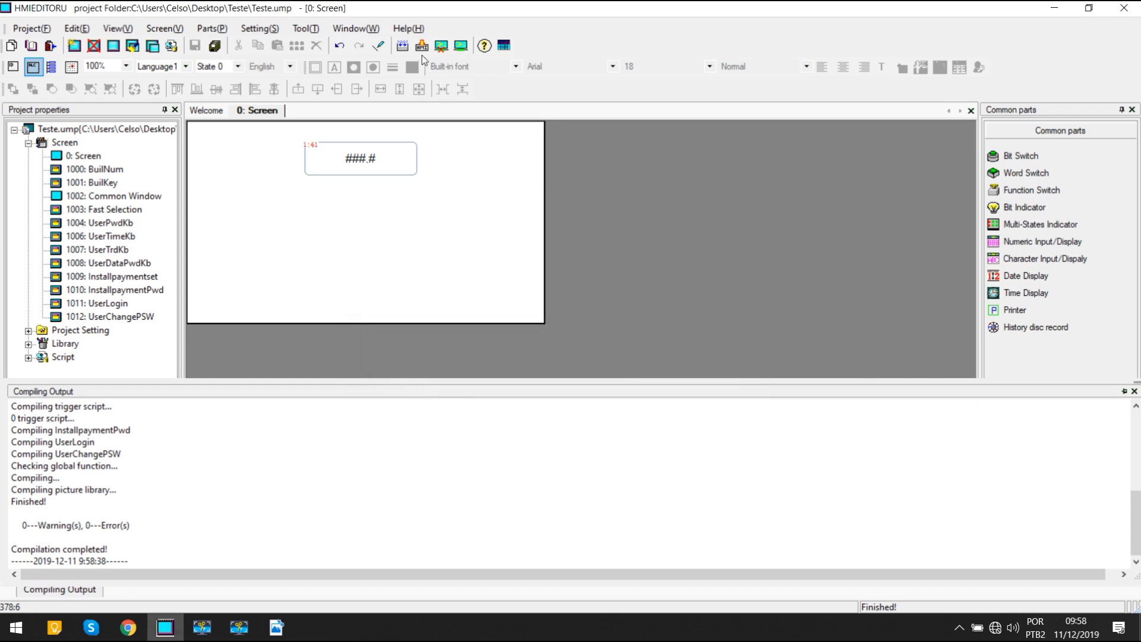
Step: Download the project from the PC to the HMI over USB:DownloadLink and accept the panel restart
click(424, 50)
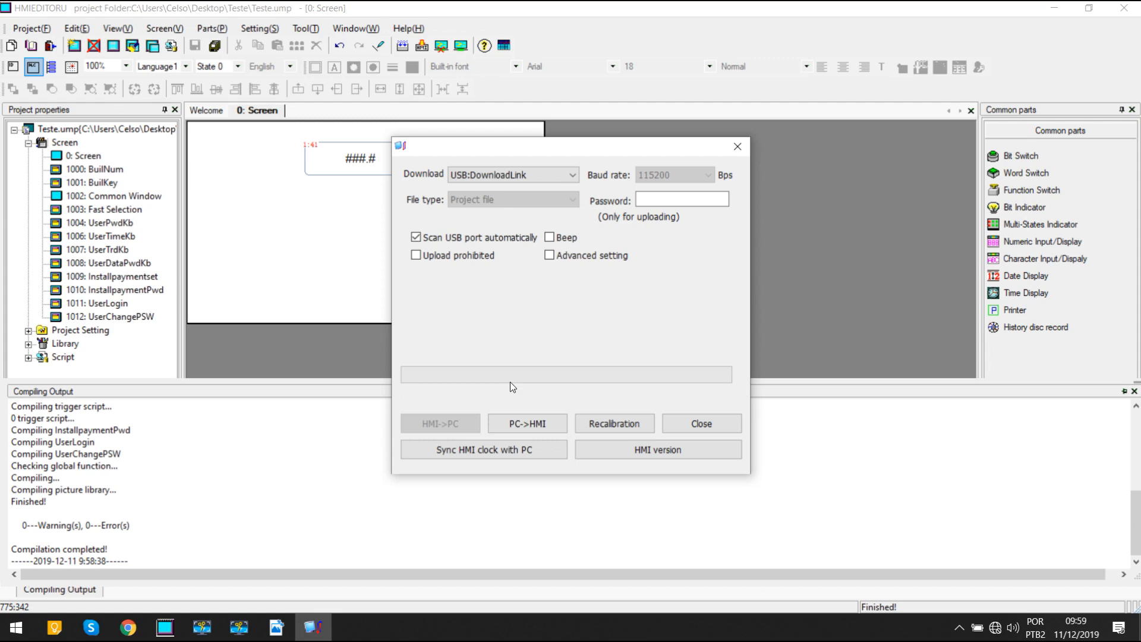
click(525, 423)
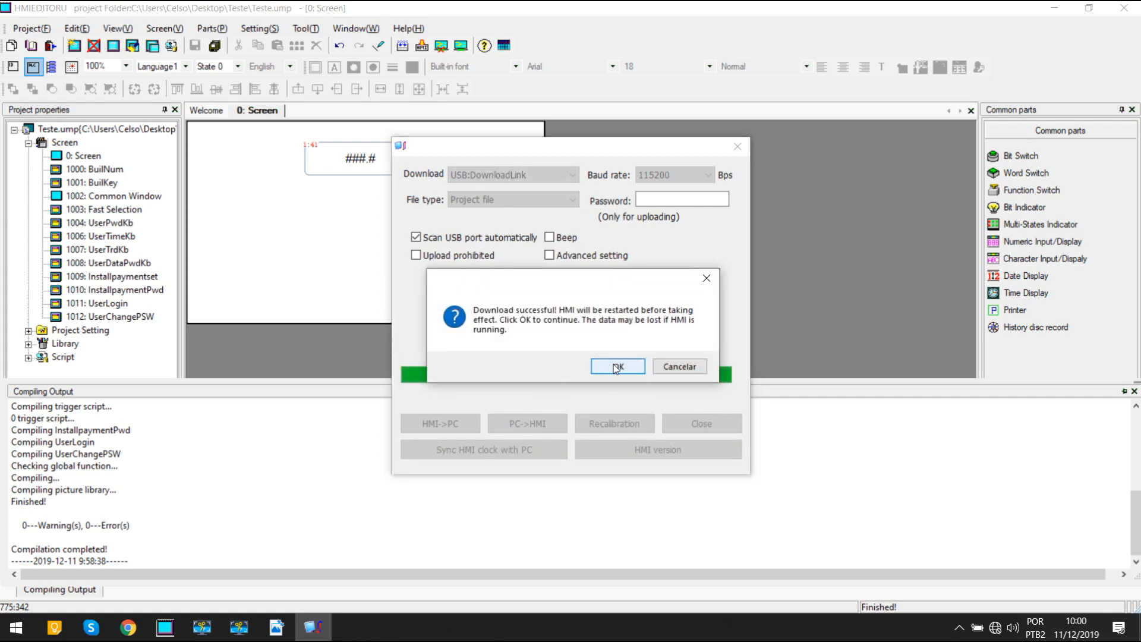
click(617, 367)
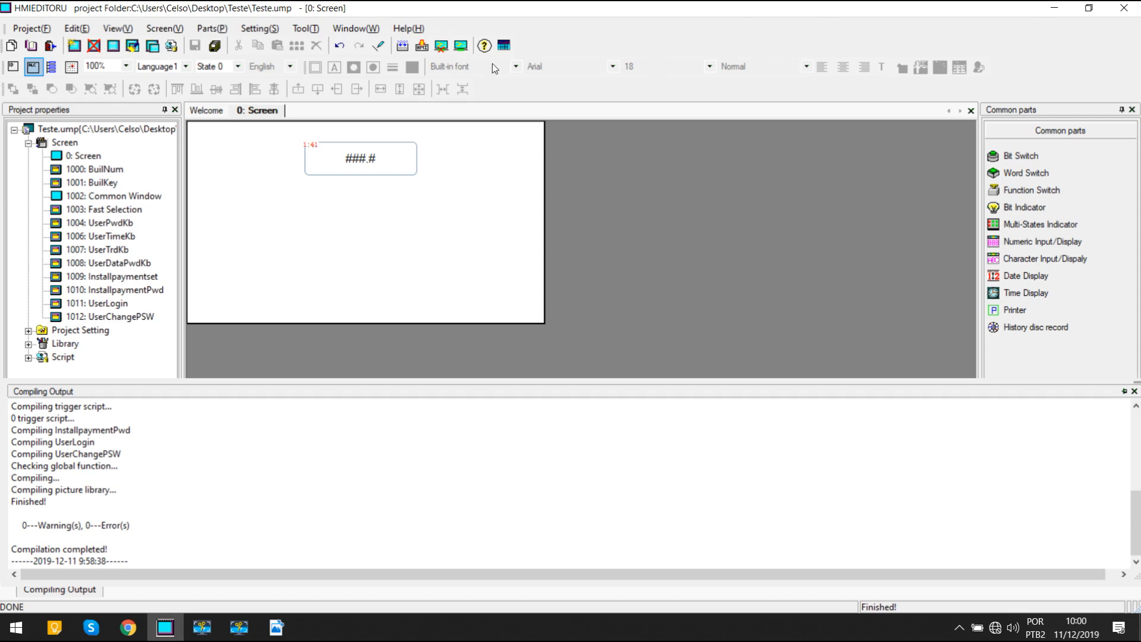
Step: Set the numeric display's font size to 26 and its style to Bold
click(417, 169)
click(645, 72)
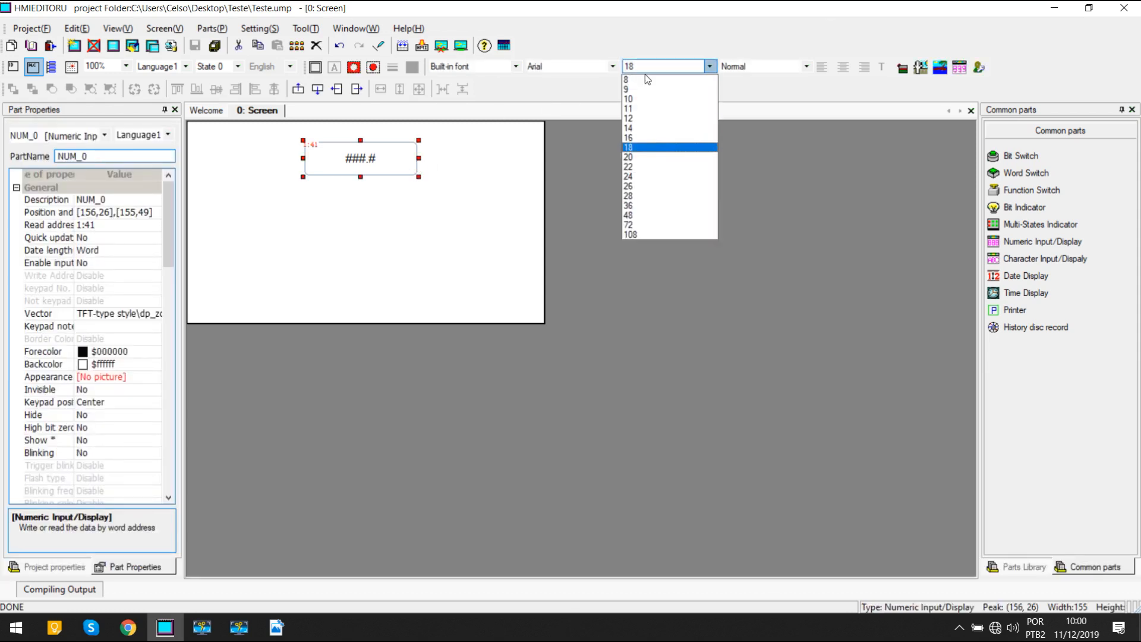
click(645, 188)
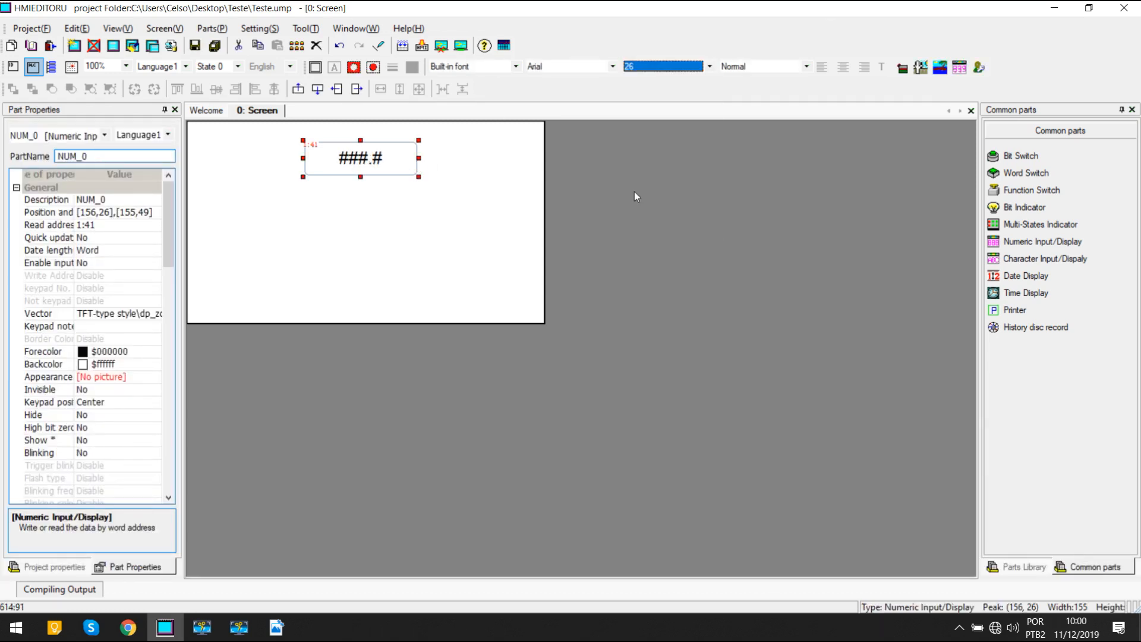
click(743, 66)
click(746, 89)
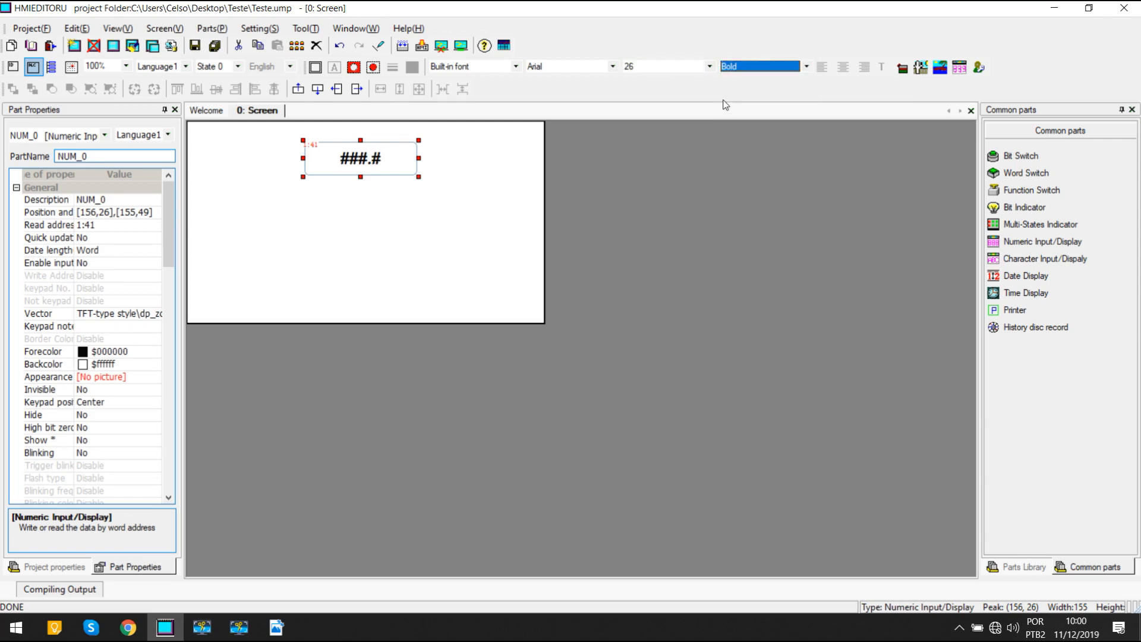
Step: Increase the numeric display's font size to 48
click(653, 69)
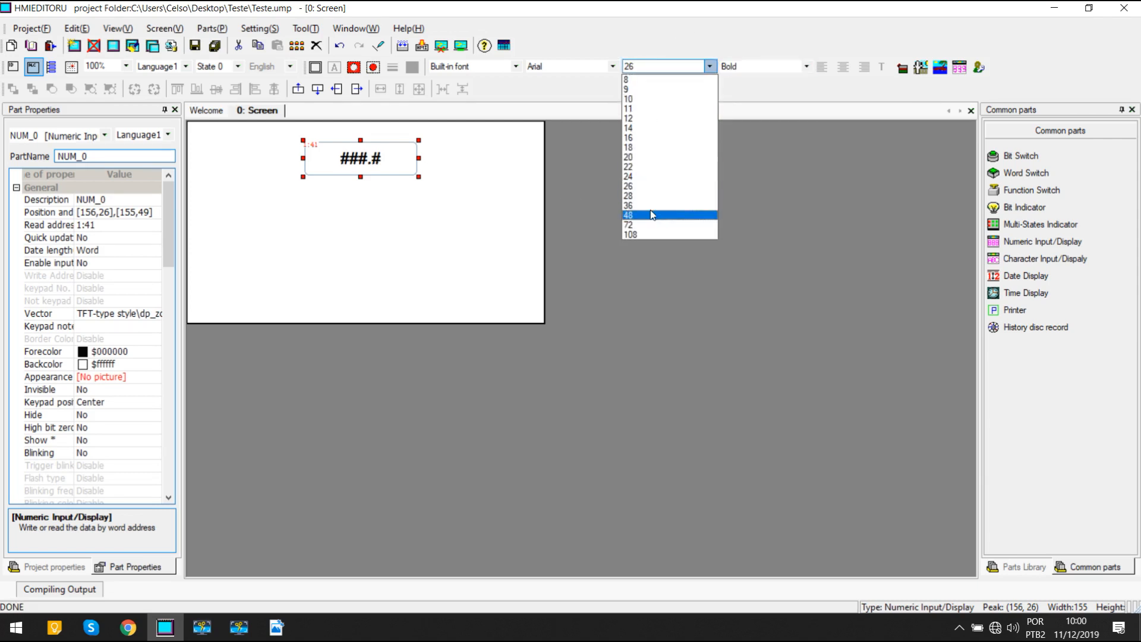
click(650, 215)
click(530, 224)
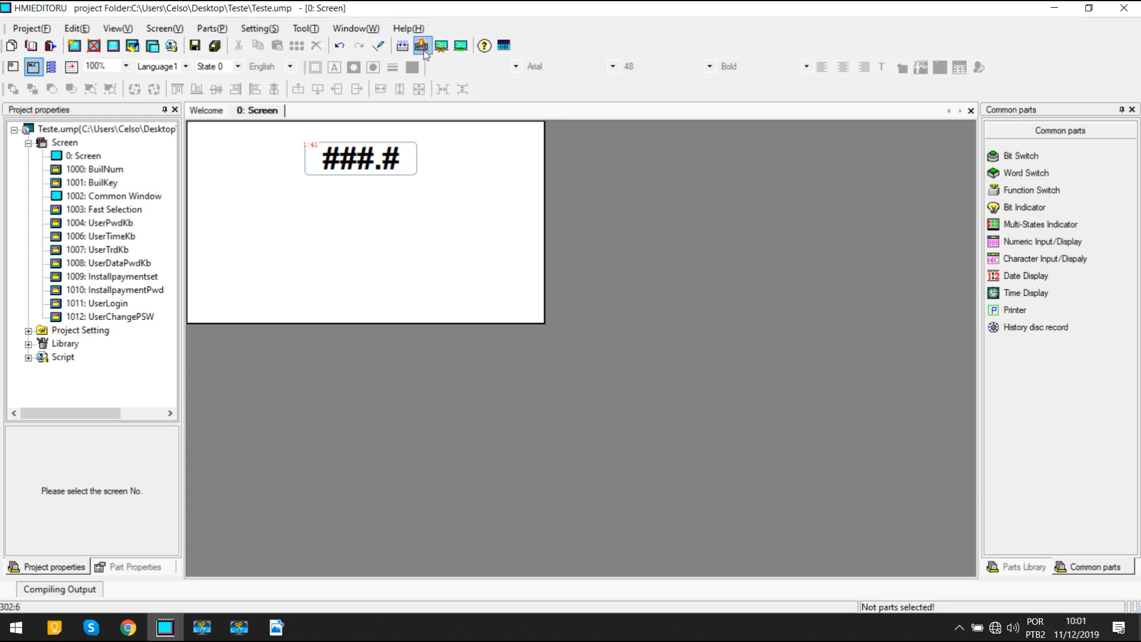
Step: Add a static text part reading "Temperatura (ºC)" beside the numeric display on screen 0
click(403, 52)
click(243, 30)
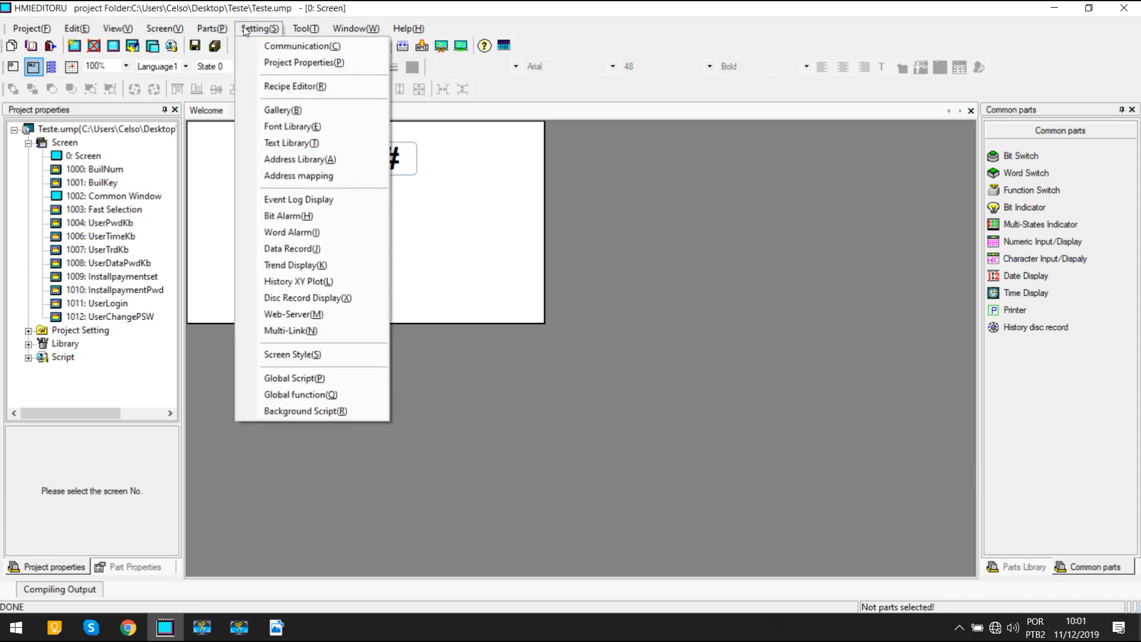
mouse_move(212, 28)
click(244, 260)
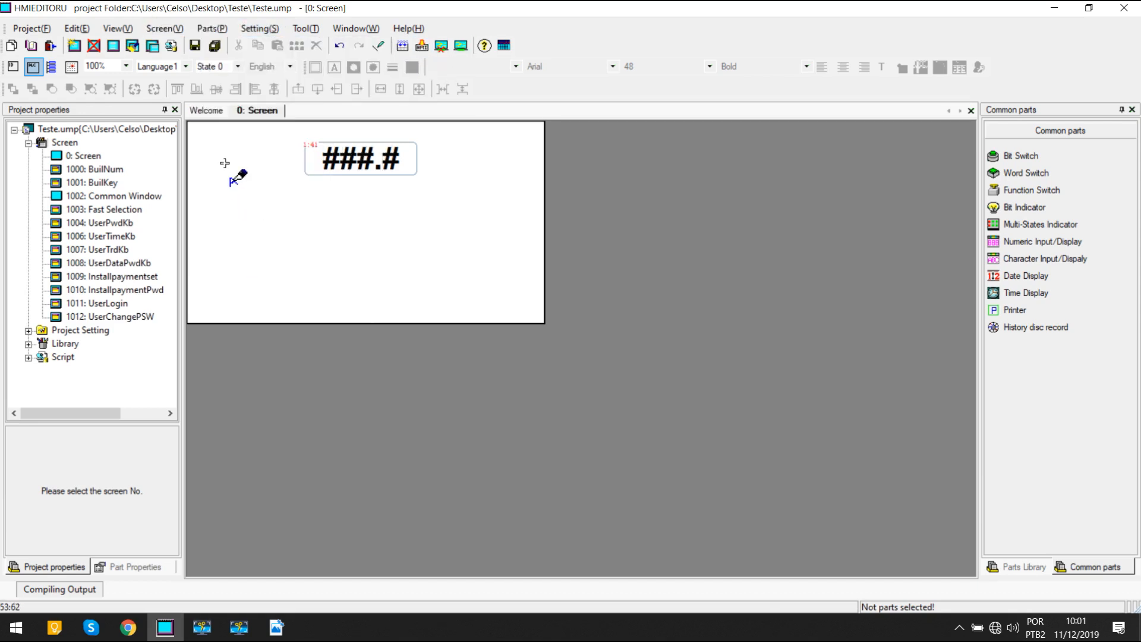
click(220, 158)
click(132, 199)
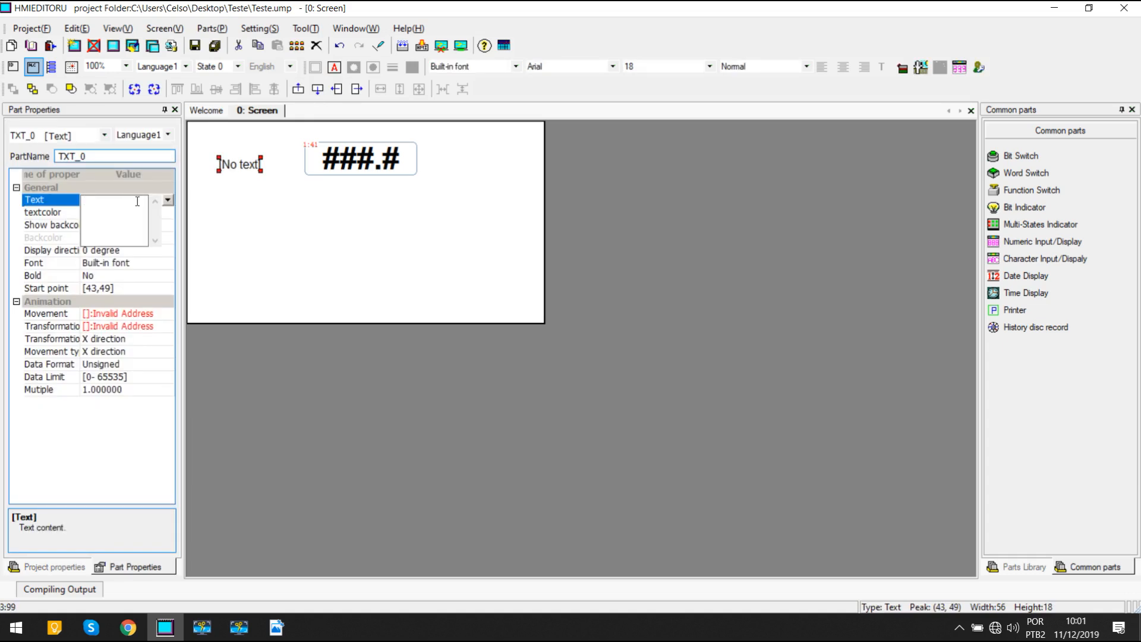
text(Temperatura (ºC))
click(289, 219)
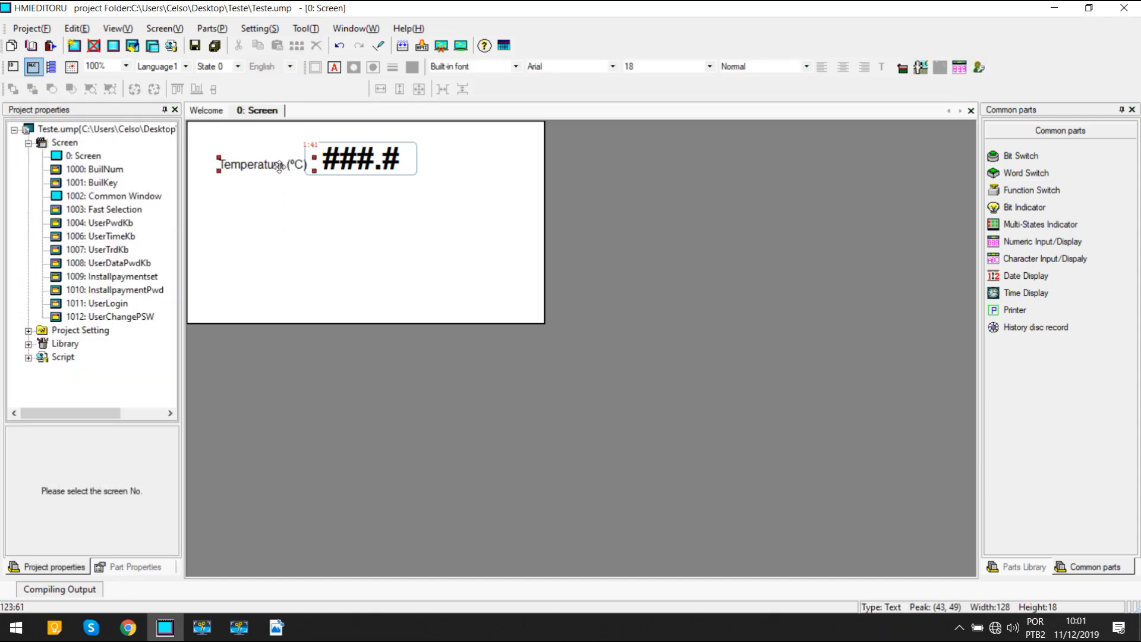
Step: Reposition the "Temperatura (ºC)" label and the numeric display so they sit side by side without overlapping
click(284, 174)
drag(255, 161, 246, 150)
click(285, 230)
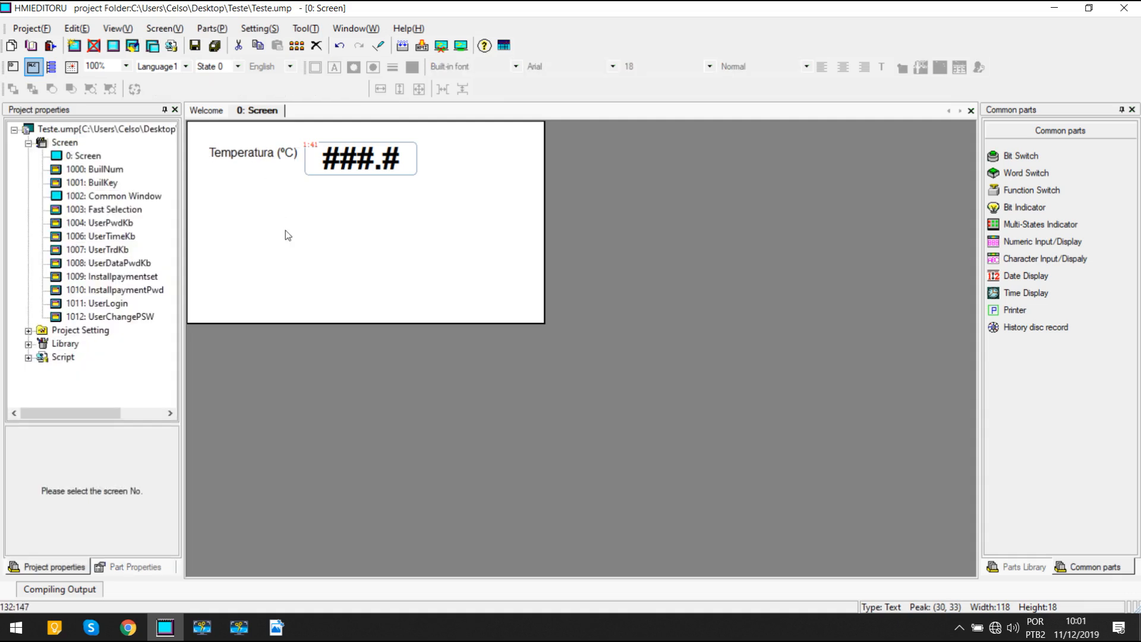
click(375, 155)
drag(420, 151, 408, 153)
click(285, 180)
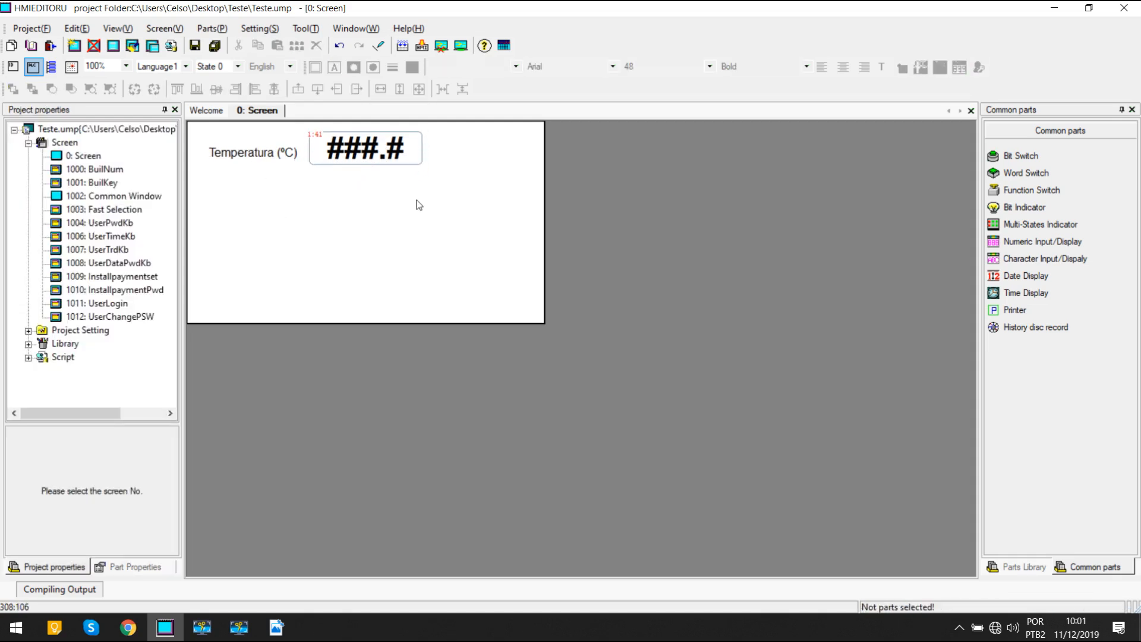
drag(350, 158, 396, 158)
click(461, 187)
Step: Duplicate the label together with its numeric display and place the copies directly below the originals
drag(470, 206, 189, 123)
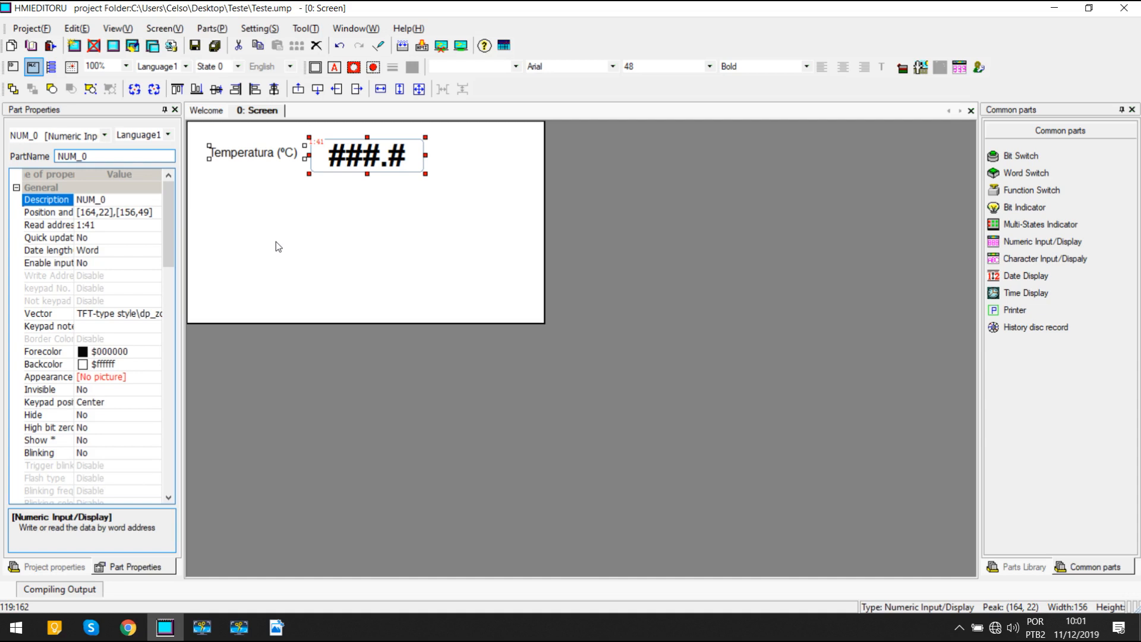
key(ctrl+c)
key(ctrl+v)
click(317, 197)
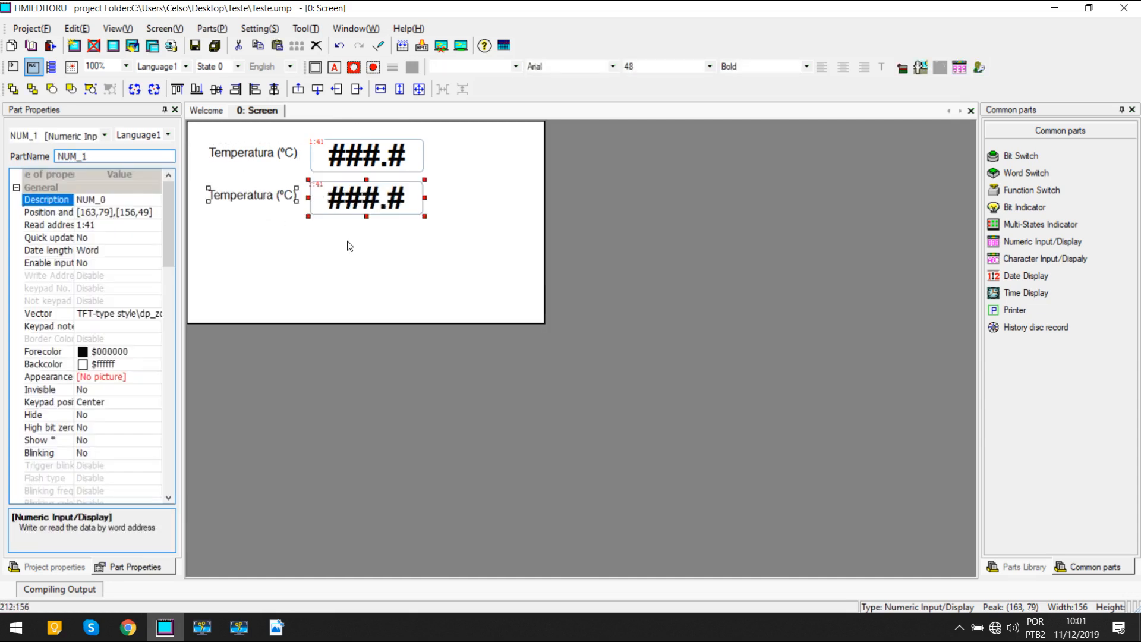
click(349, 246)
Step: Change the duplicated label's text to "Set point (ºC)"
double_click(261, 201)
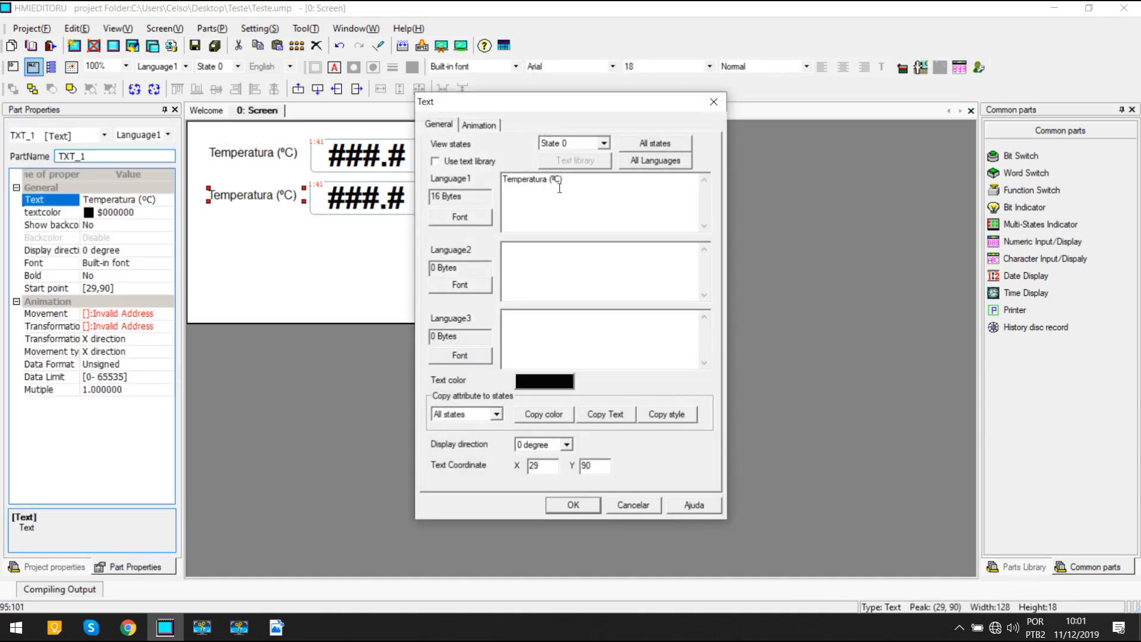
click(634, 505)
click(121, 200)
double_click(119, 202)
key(BackSpace)
text(Set point)
click(236, 266)
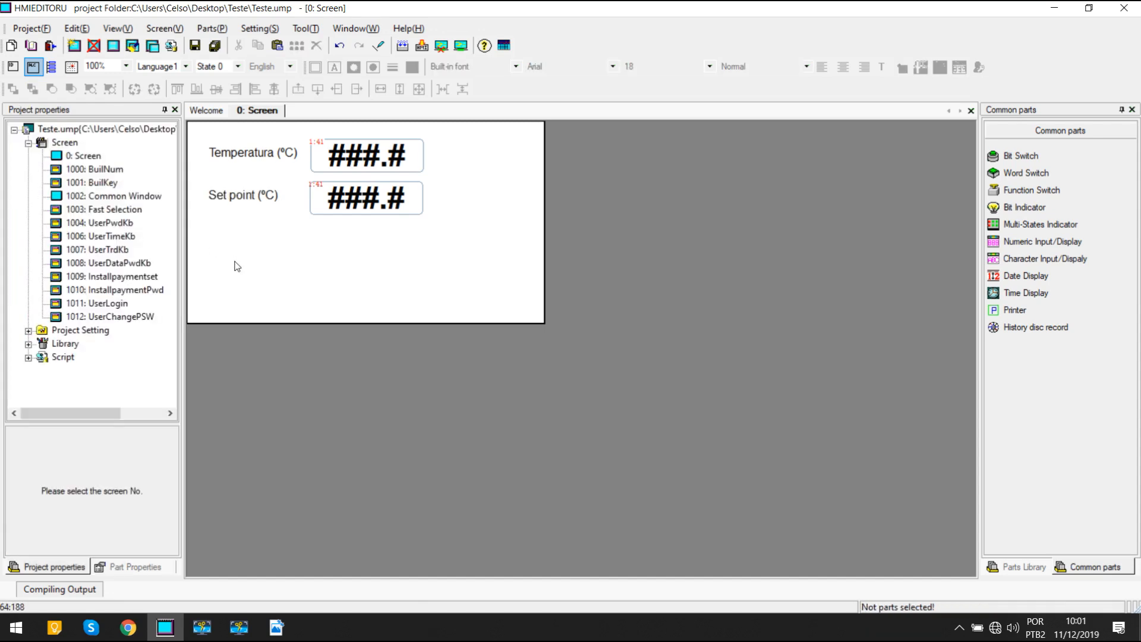
Step: Open the read address editor of the numeric display beside the "Set point (ºC)" label
click(334, 216)
double_click(367, 208)
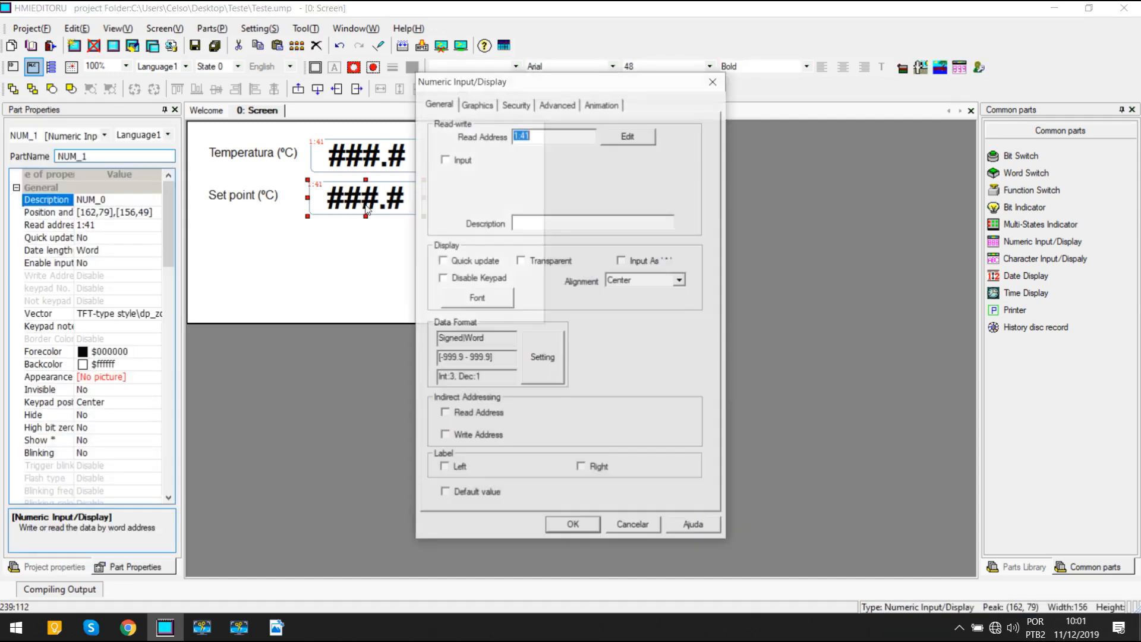
click(544, 137)
click(629, 135)
Step: Switch to the ISTR-PK_5ENG01.pdf manual and look up the SP variable's address in the Common Variables table
click(272, 632)
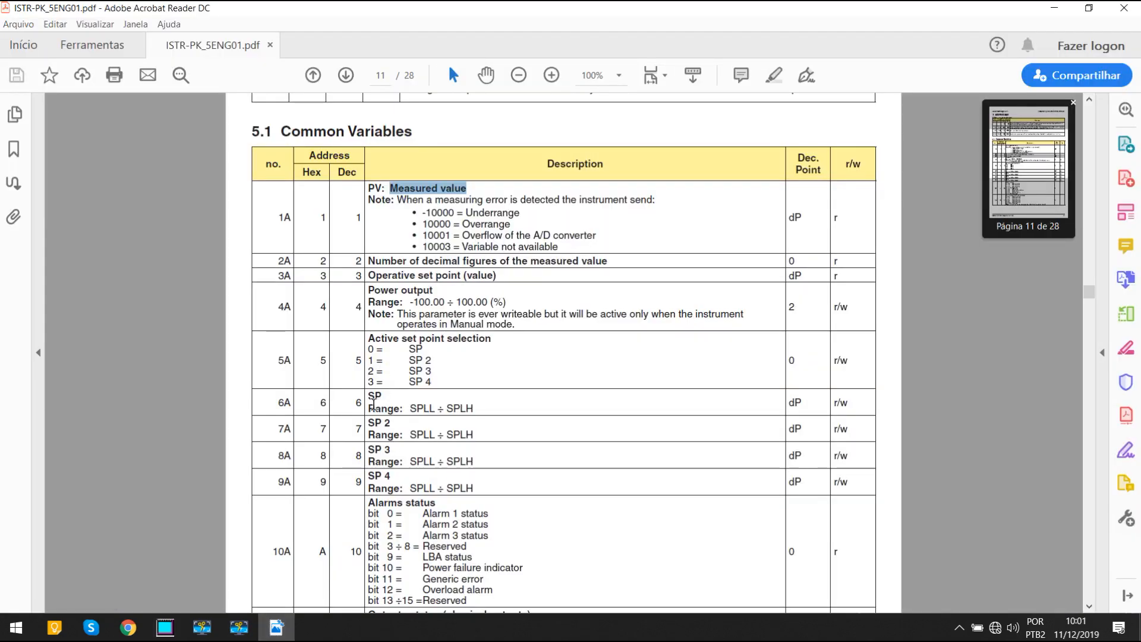
mouse_move(388, 399)
mouse_down()
mouse_move(363, 406)
mouse_move(381, 398)
mouse_up()
click(359, 405)
click(357, 412)
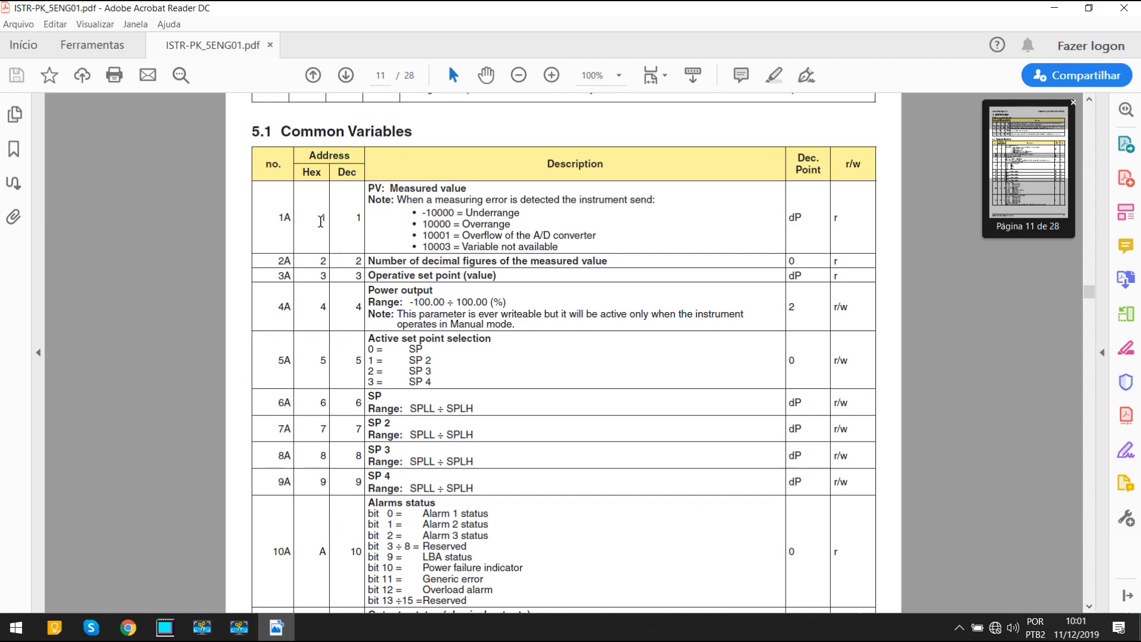
drag(346, 390, 381, 401)
click(399, 400)
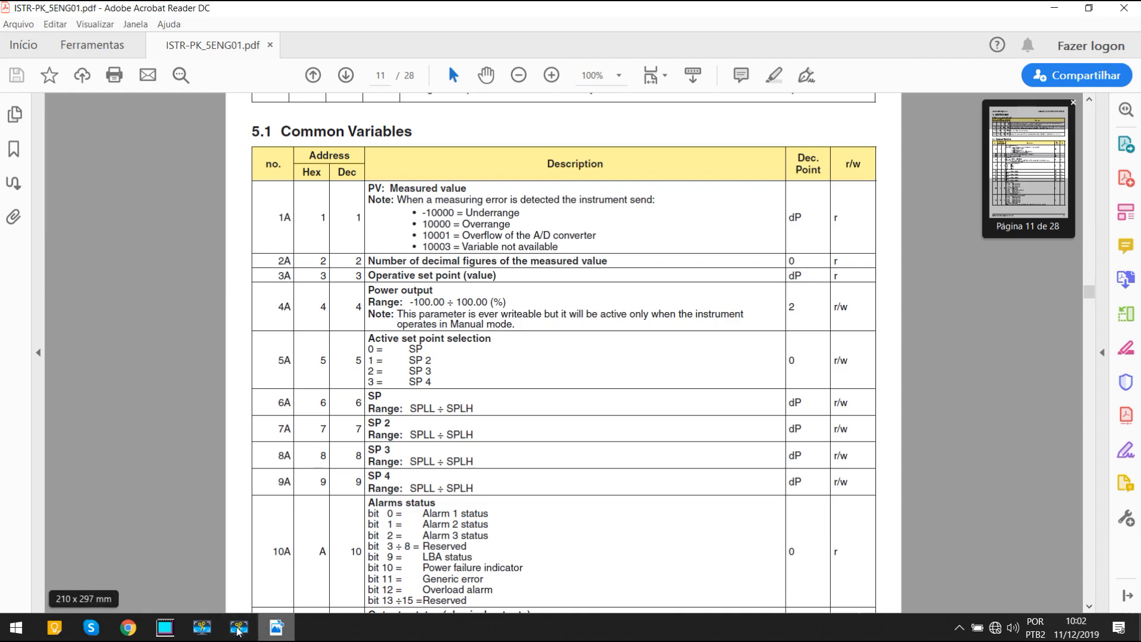
Step: Back in HMIEDITORU, set the set point display's read address number to 6 and accept the address and part settings
click(166, 628)
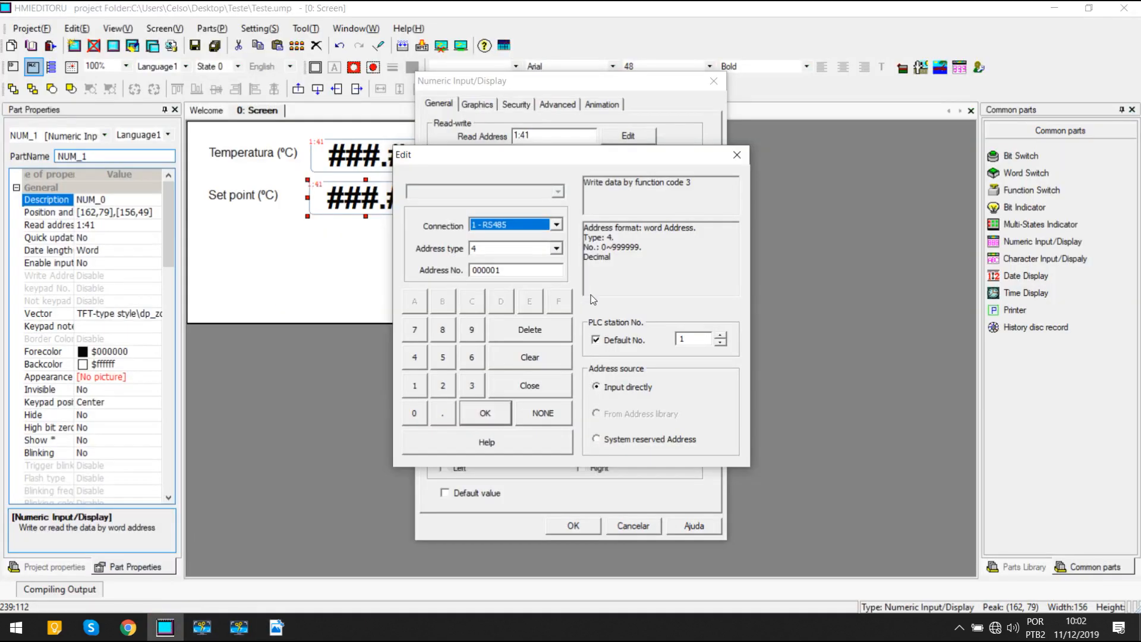
drag(525, 270, 402, 271)
text(6)
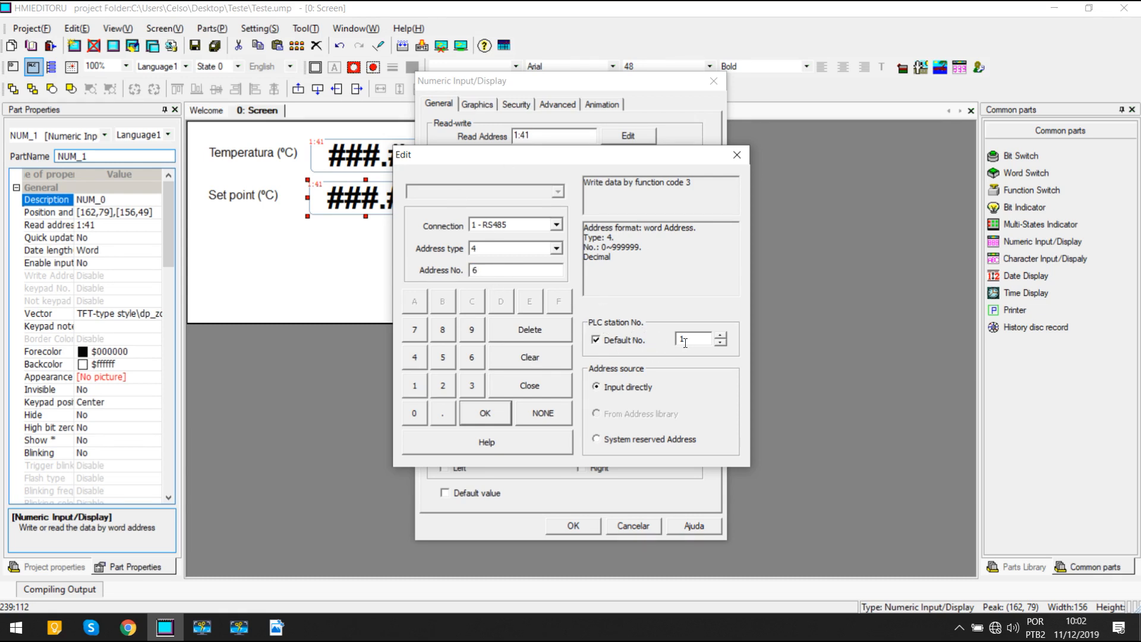
click(467, 413)
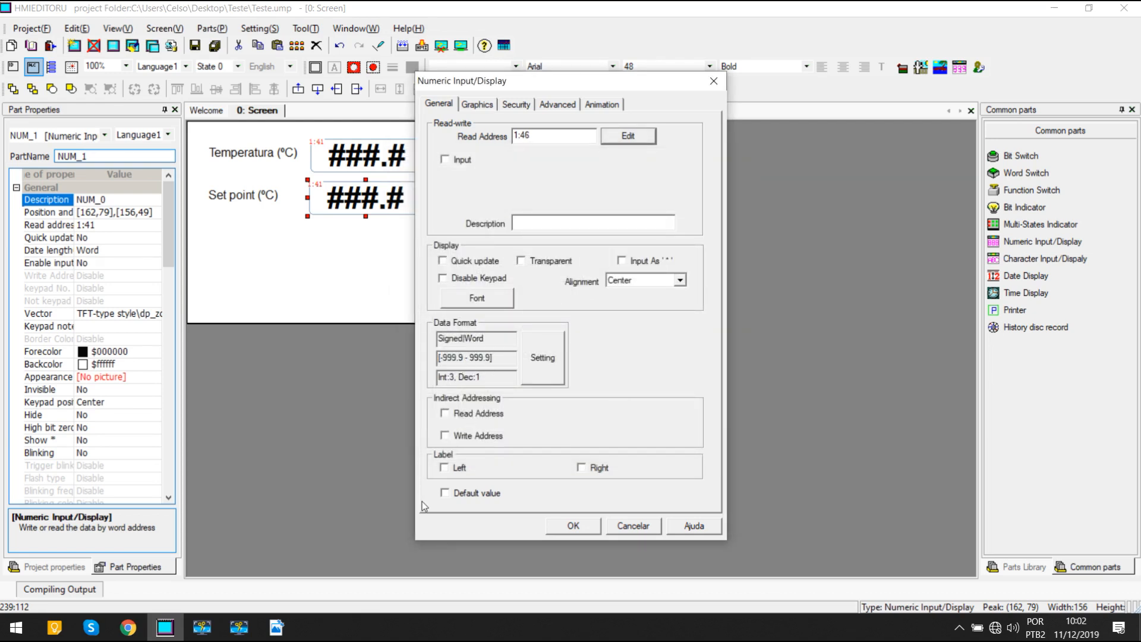
click(564, 528)
click(428, 301)
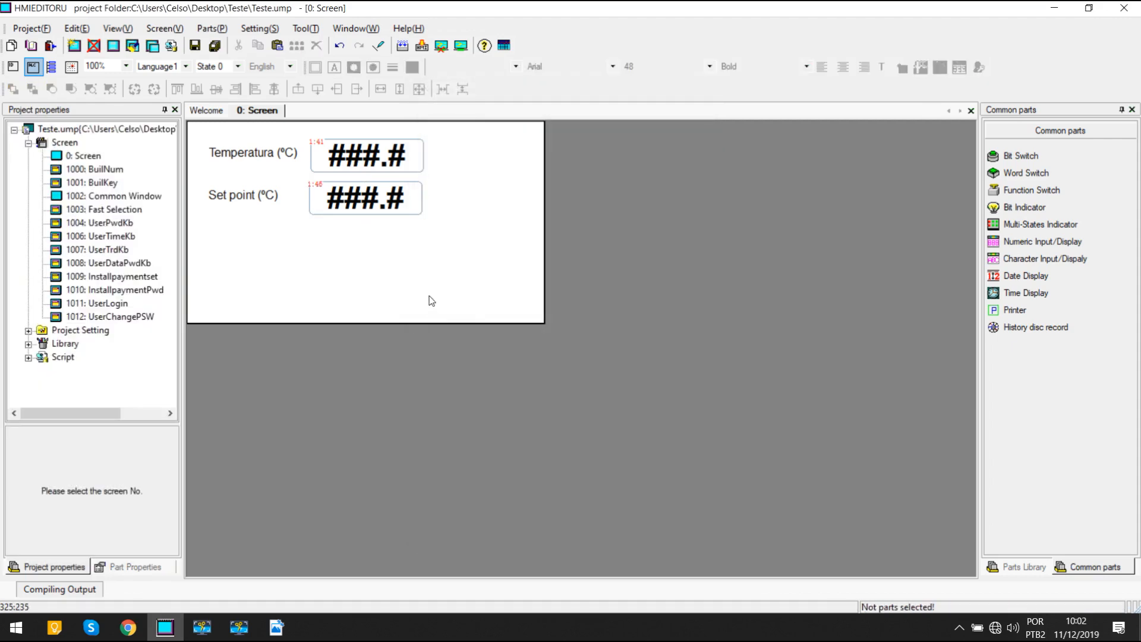
Step: Set the forecolor of the set point numeric display to blue ($0080ff)
click(390, 184)
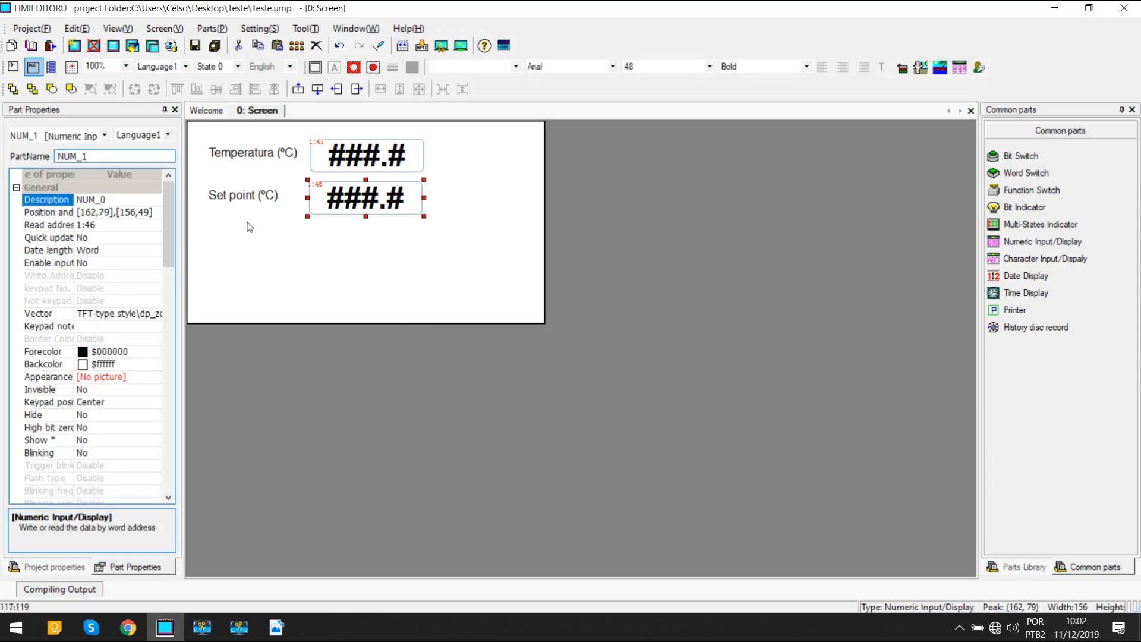
click(157, 352)
click(155, 352)
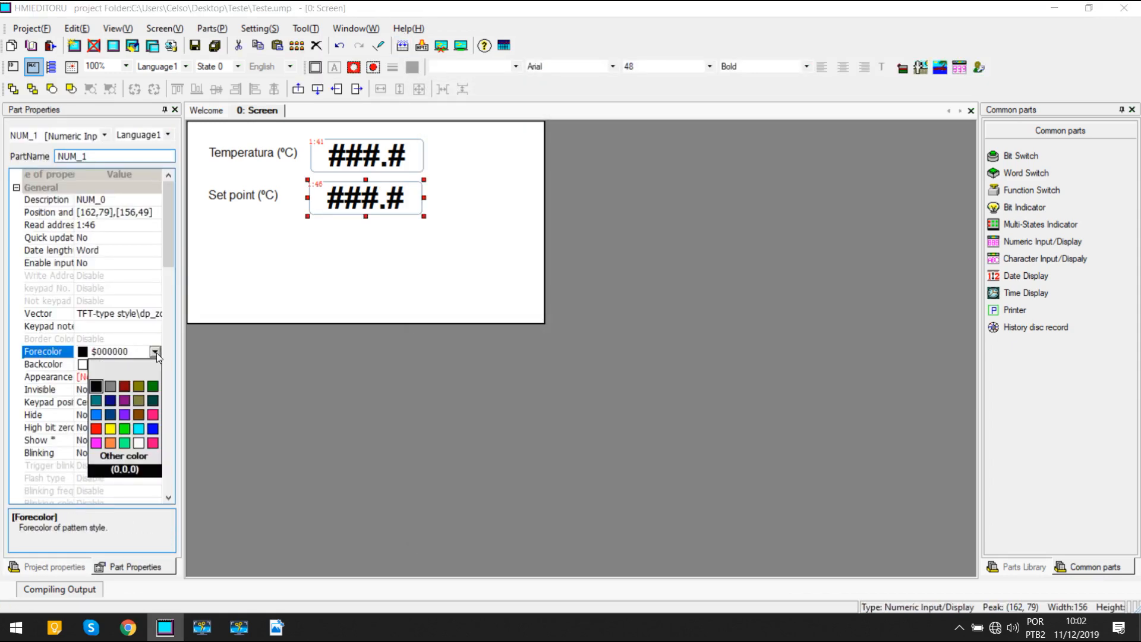
click(97, 415)
click(402, 259)
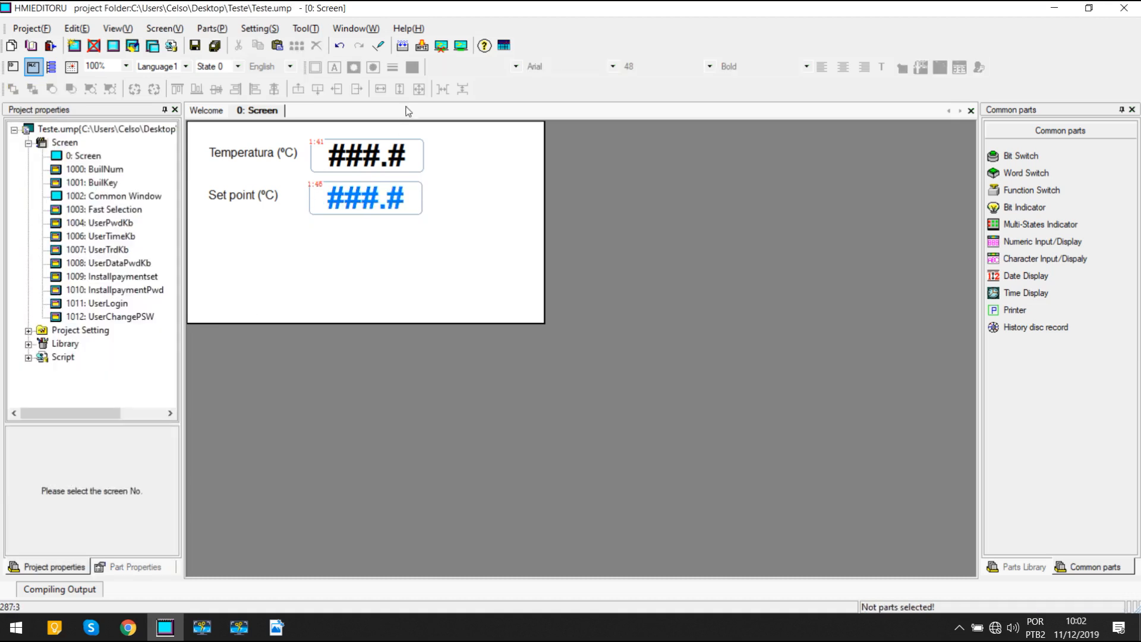
Step: Compile the project and download it from the PC to the HMI over USB:DownloadLink, accepting the panel restart
click(403, 46)
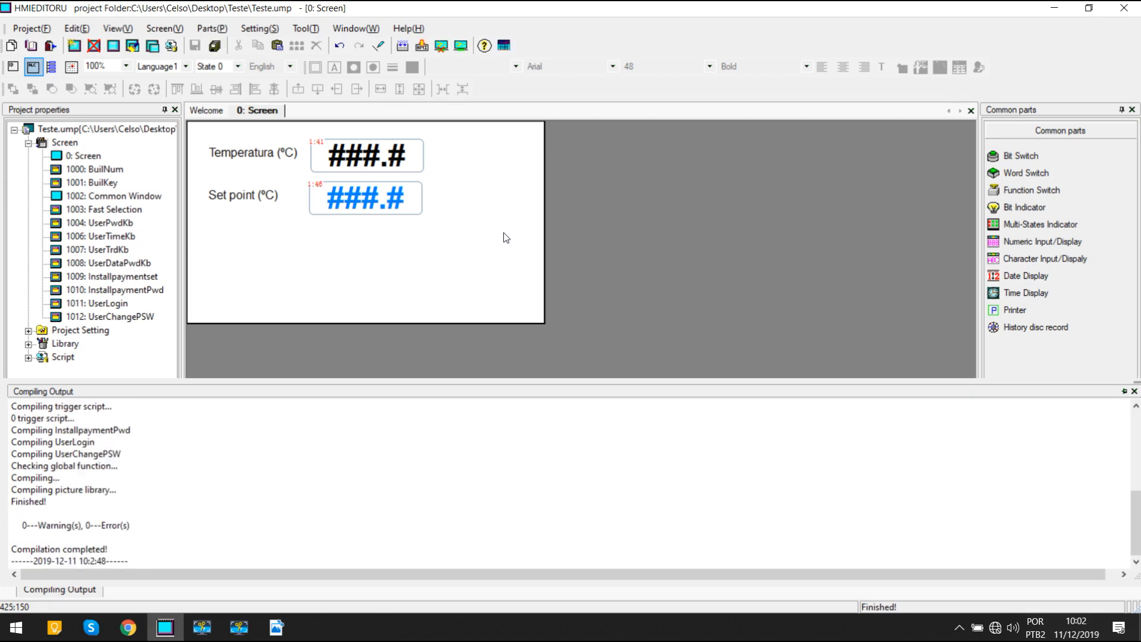
click(421, 47)
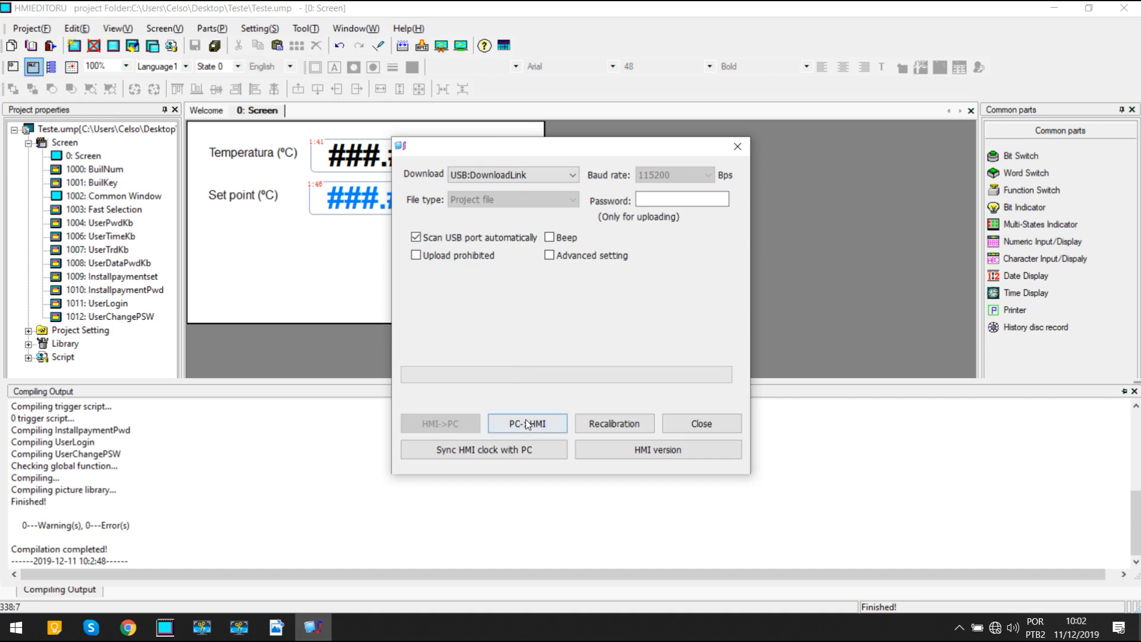
click(527, 424)
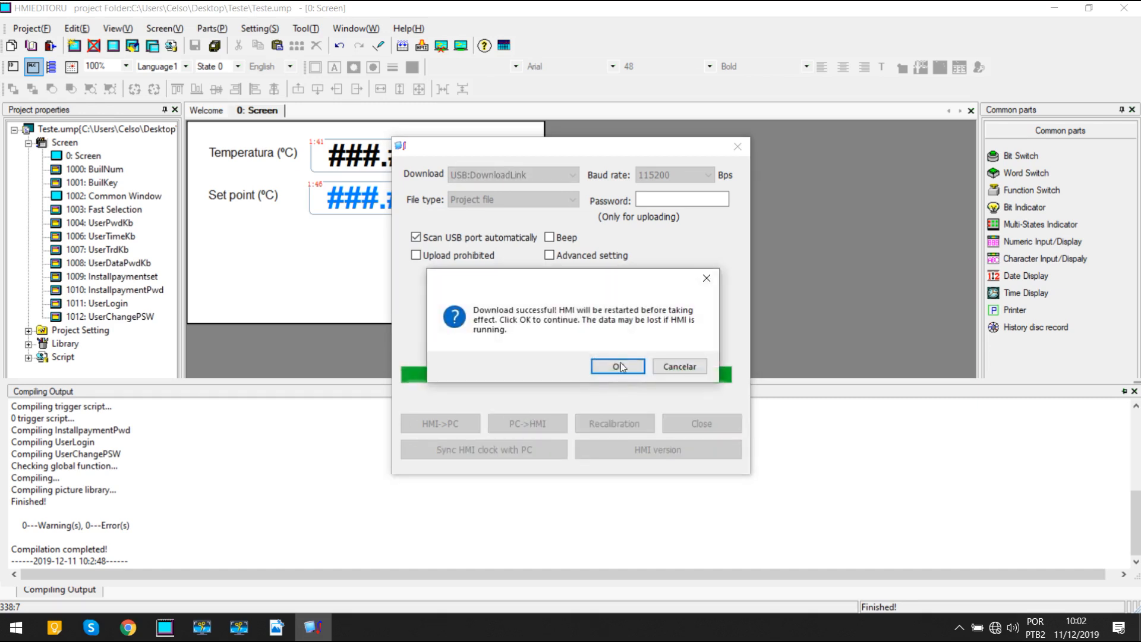
click(619, 364)
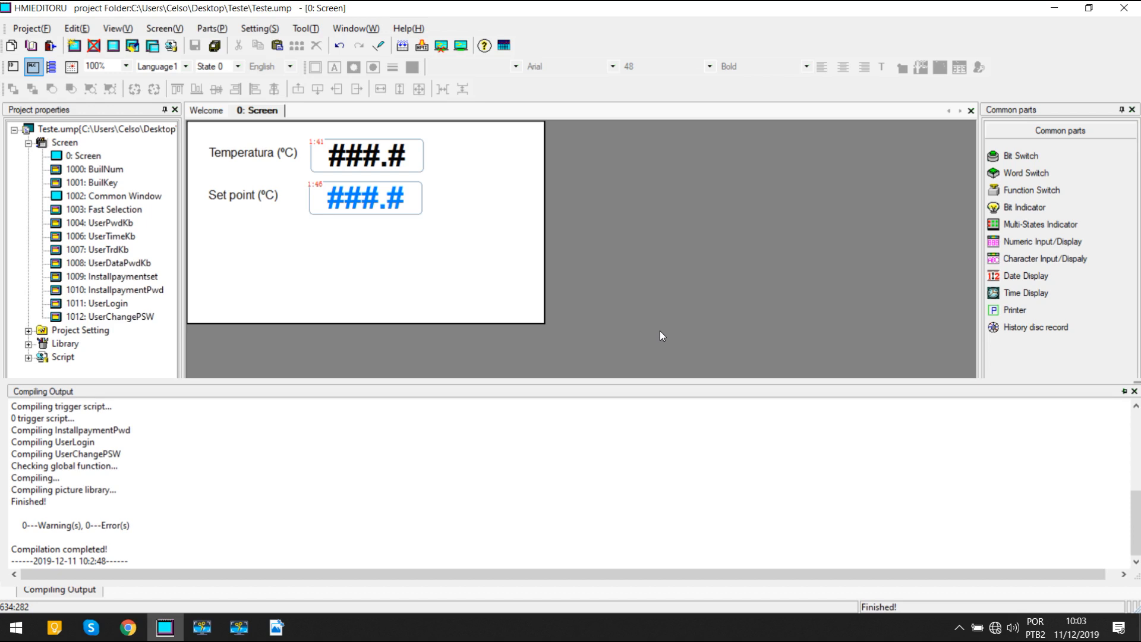
click(511, 269)
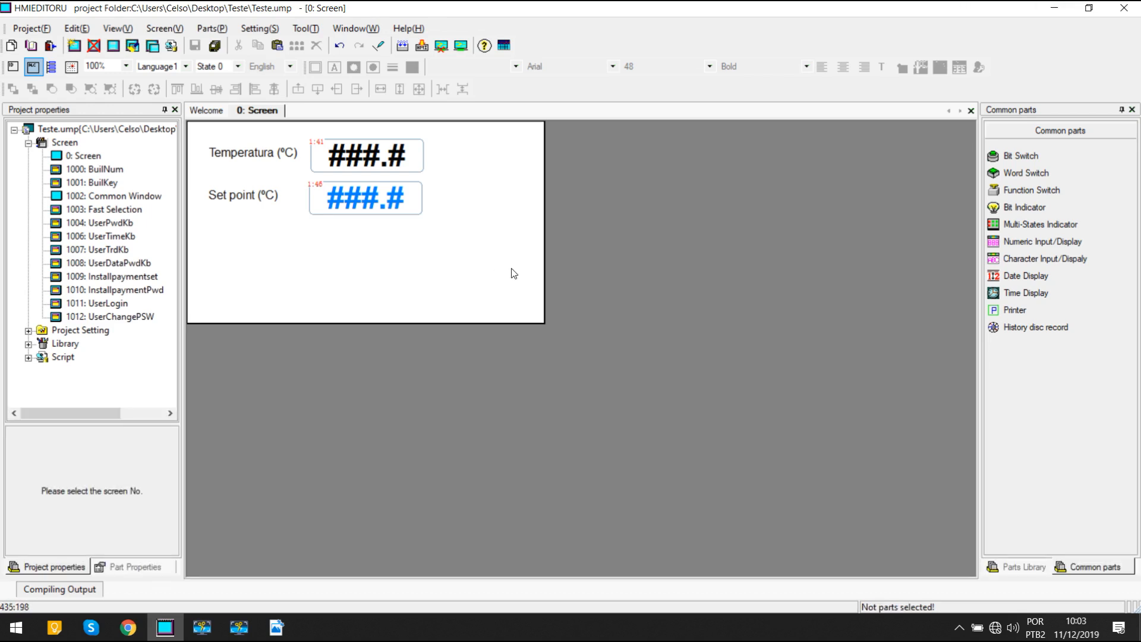
Step: Enable input on the set point numeric display, using the same read-write address and the 1000: BuilNum keypad
double_click(416, 213)
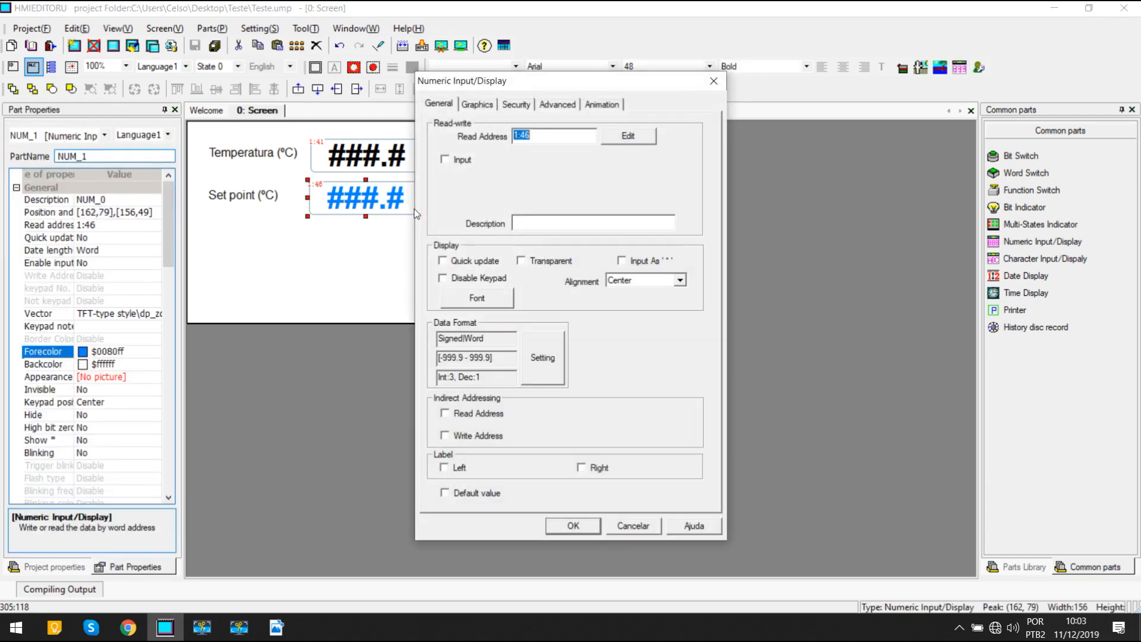
click(444, 159)
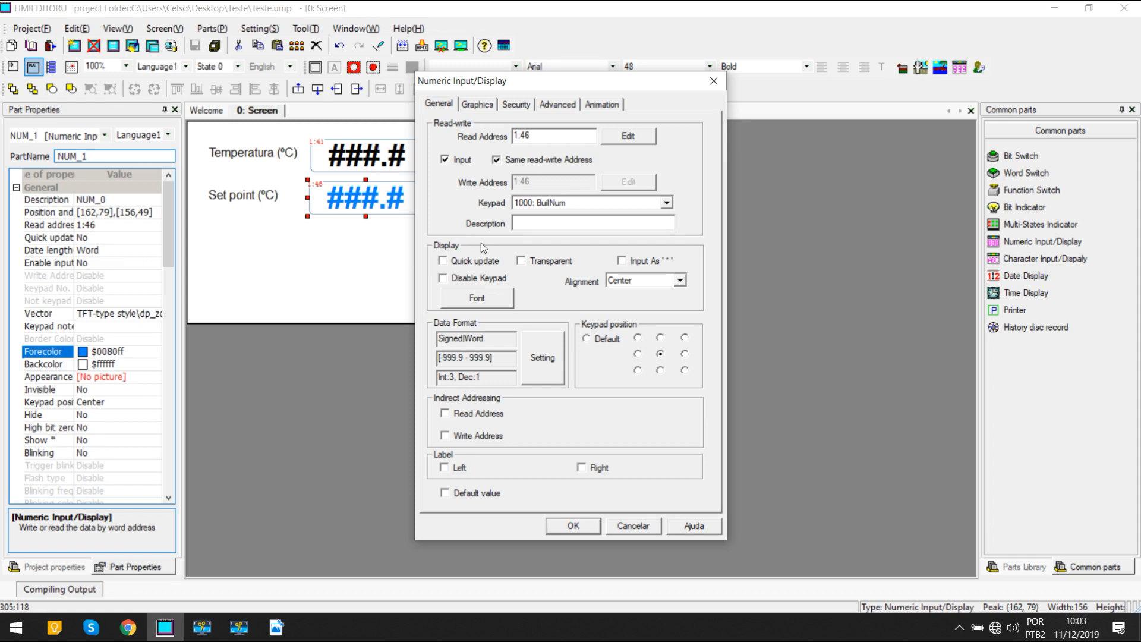
click(573, 526)
click(322, 258)
Step: Recompile the project with the input-enabled set point and download it to the HMI, accepting the restart
click(403, 46)
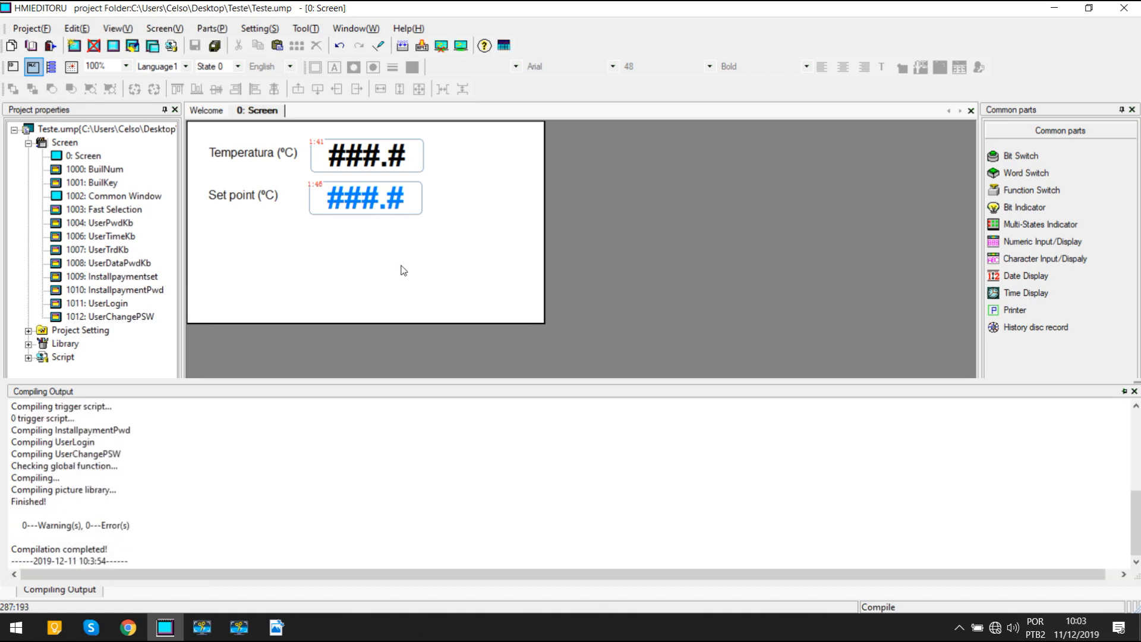
click(424, 46)
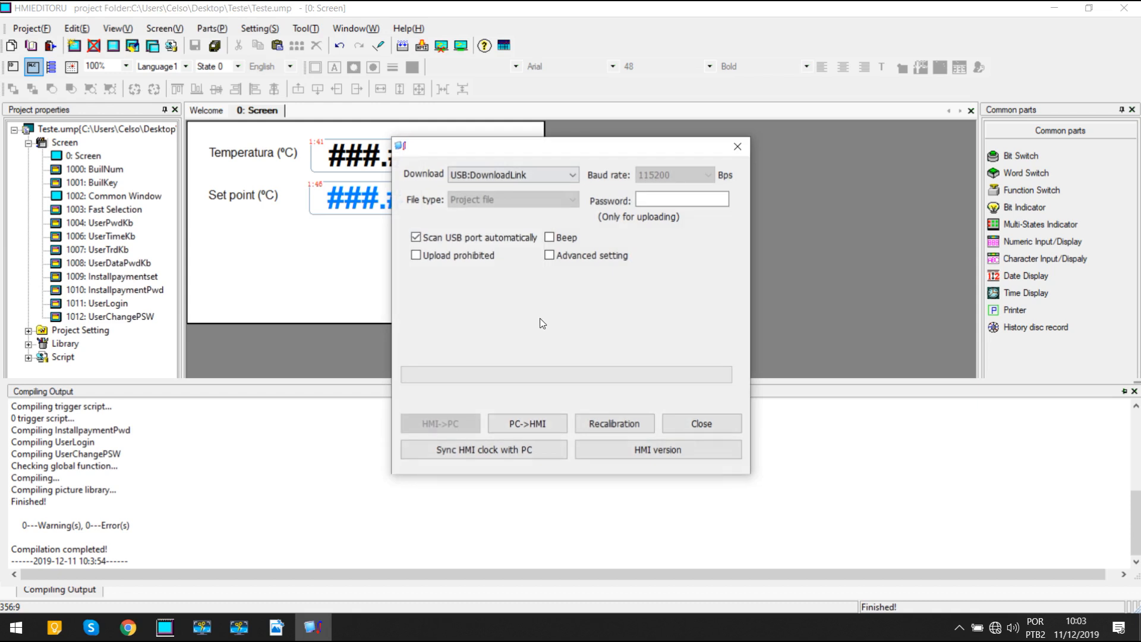
click(527, 422)
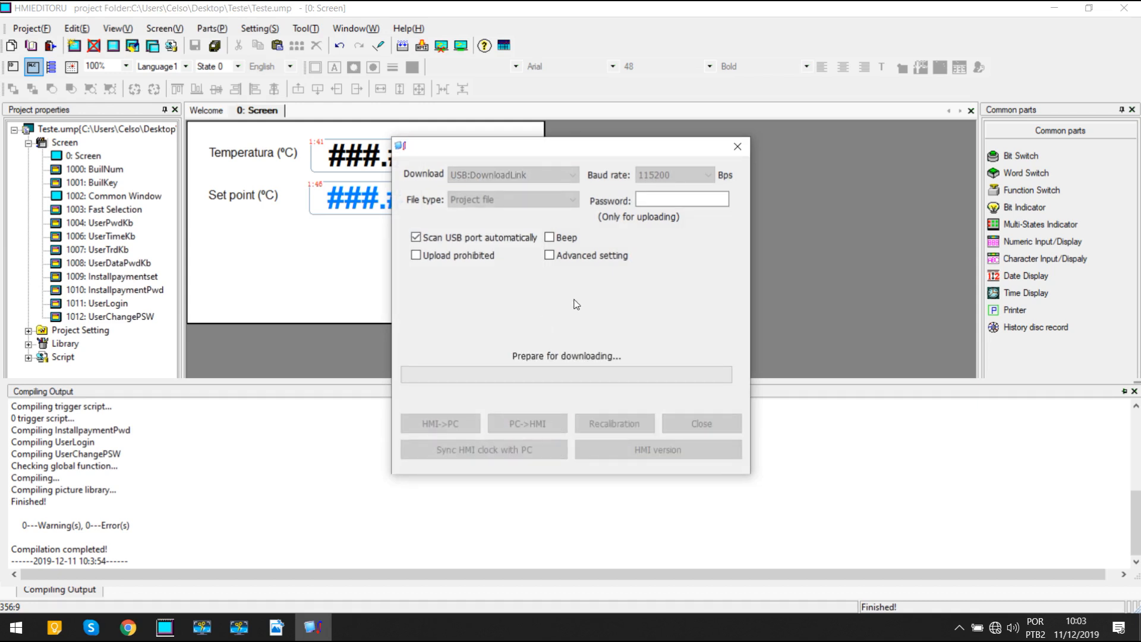
click(601, 364)
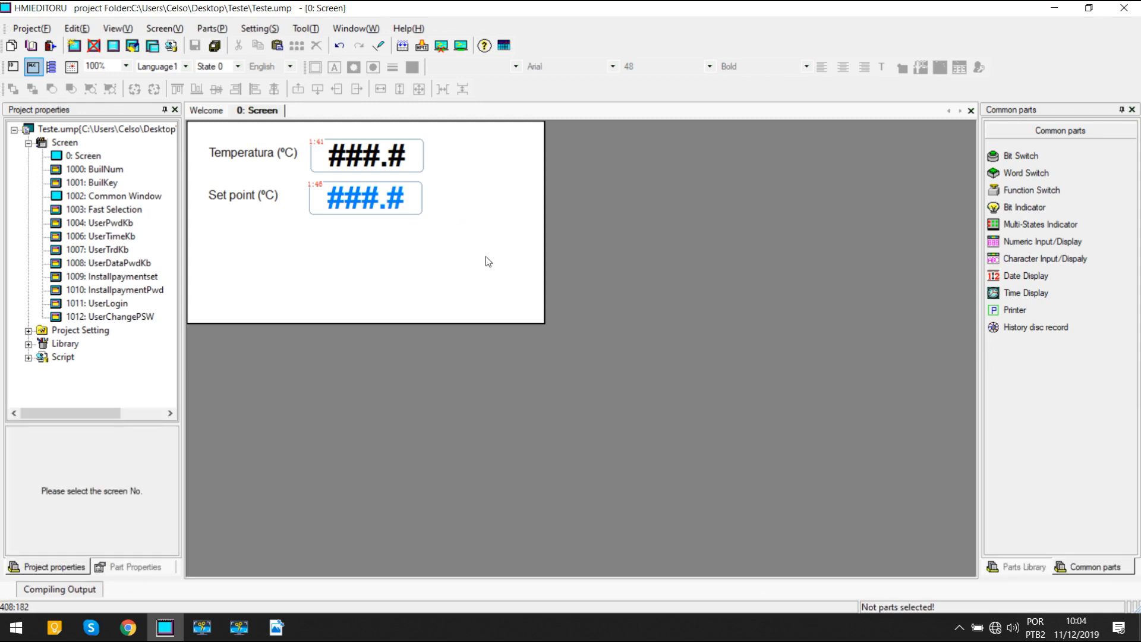
Step: Move both labels and both numeric displays together toward the screen's upper-left corner, placing the Temperatura label at about (22, 13)
drag(485, 248, 231, 136)
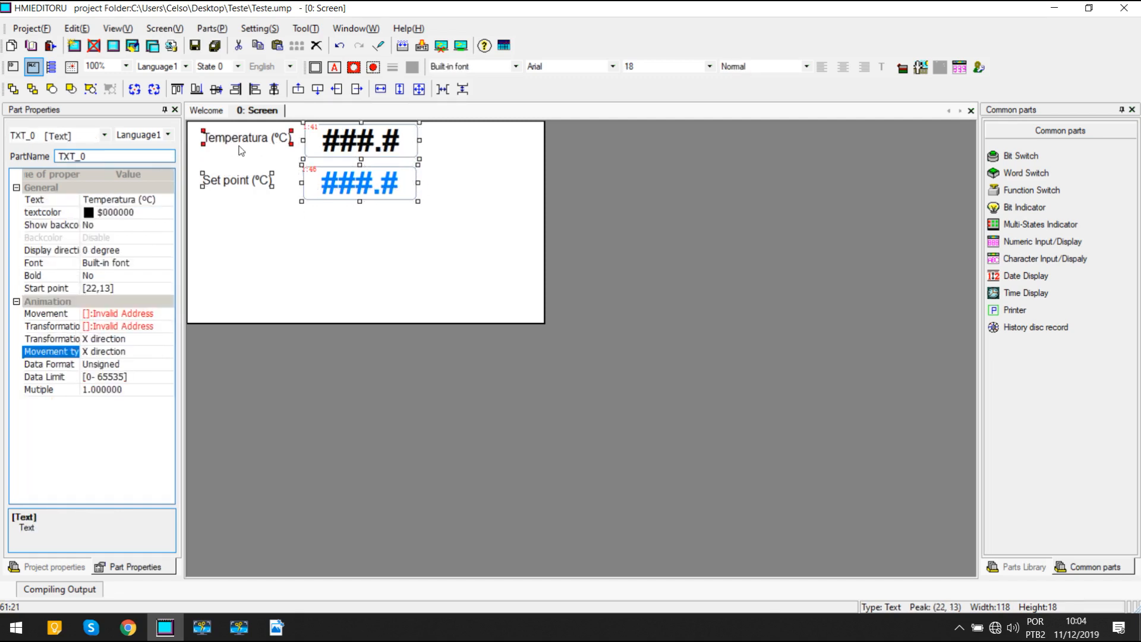
click(336, 237)
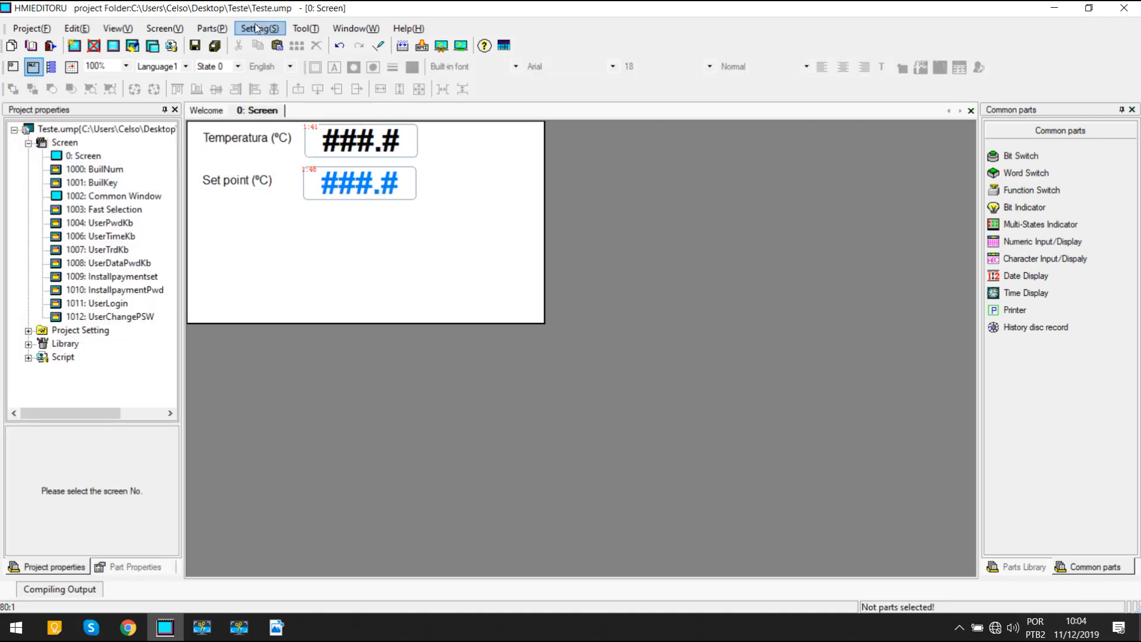
Step: Add a Picture part of 100 × 100 below the set point display, at about (92, 124)
click(230, 32)
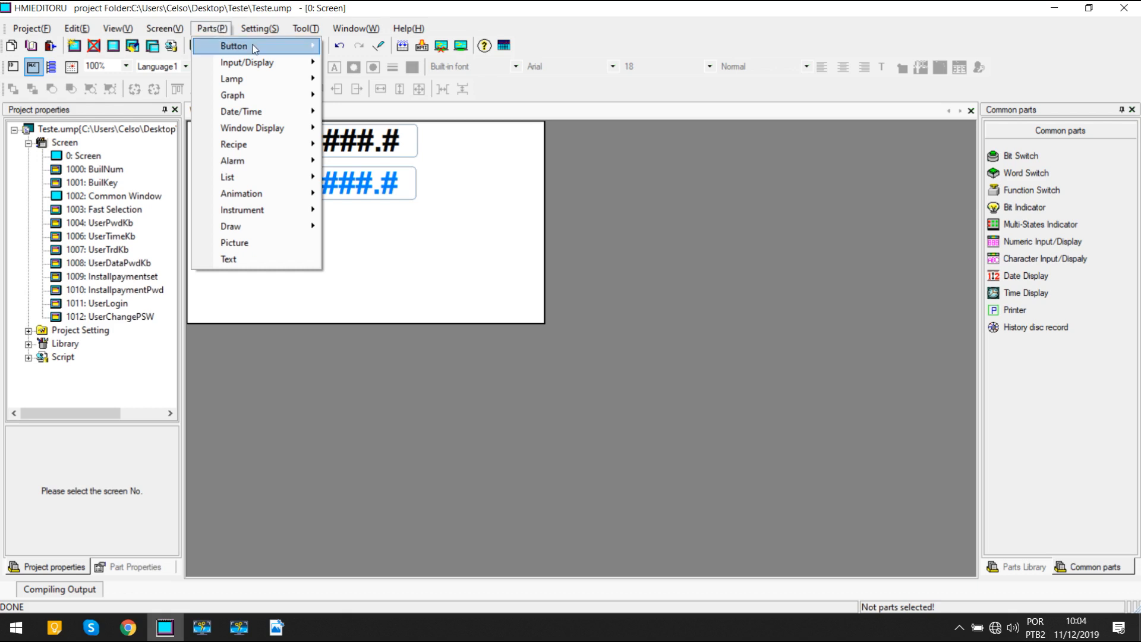
mouse_move(252, 49)
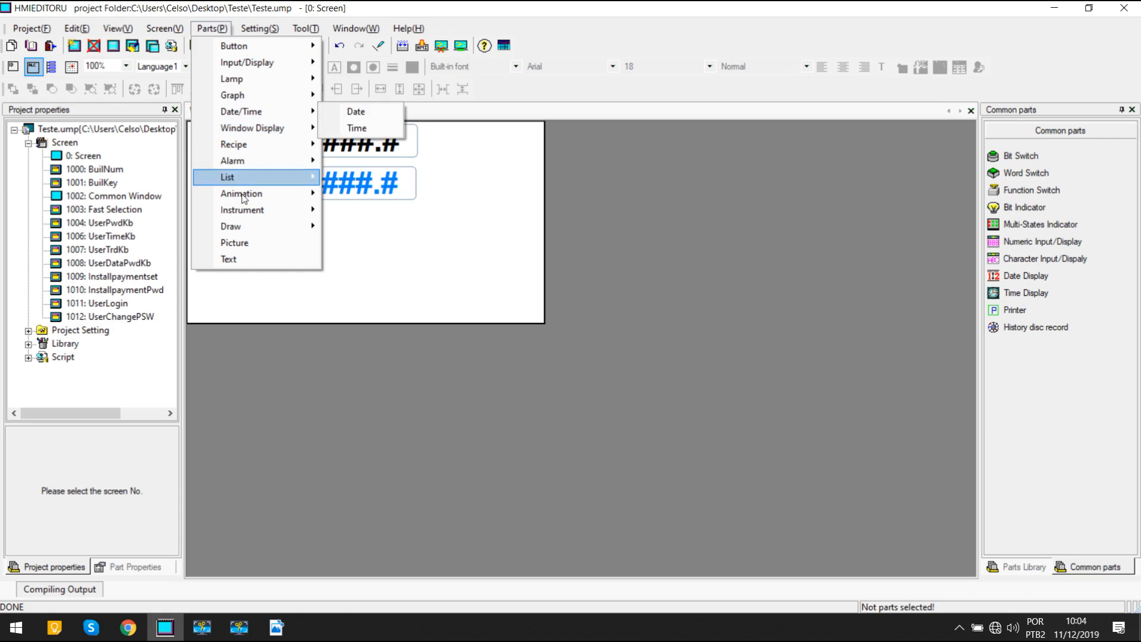
mouse_move(257, 230)
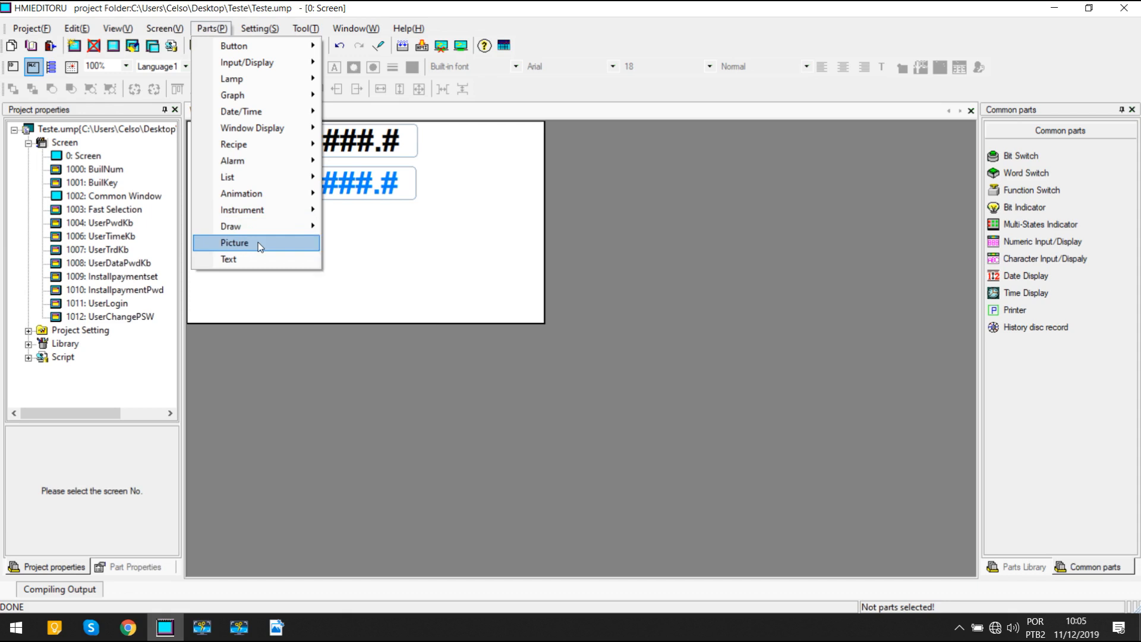
click(260, 244)
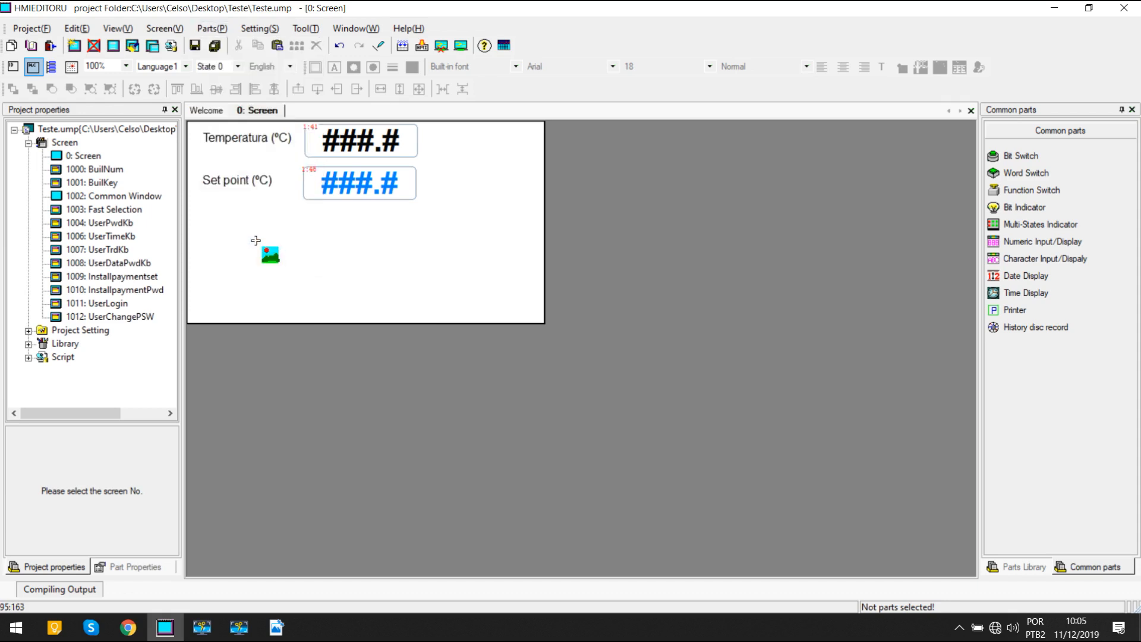
click(255, 241)
drag(268, 256, 268, 230)
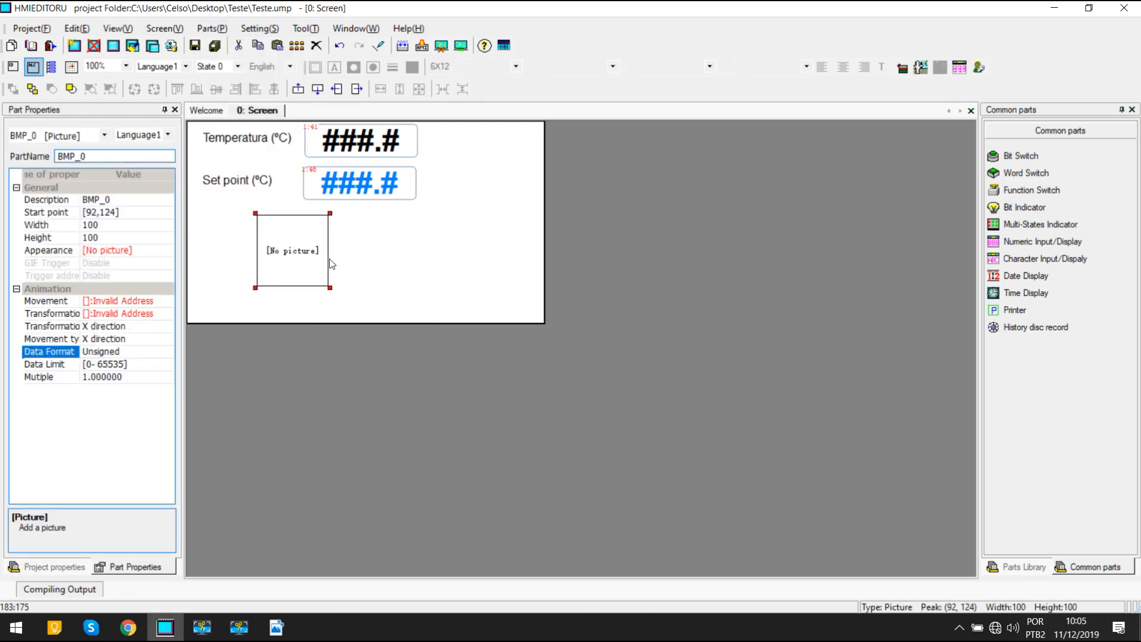
Step: Load foto.jpg from the Imagens folder as the new picture for the picture part and apply it
double_click(290, 251)
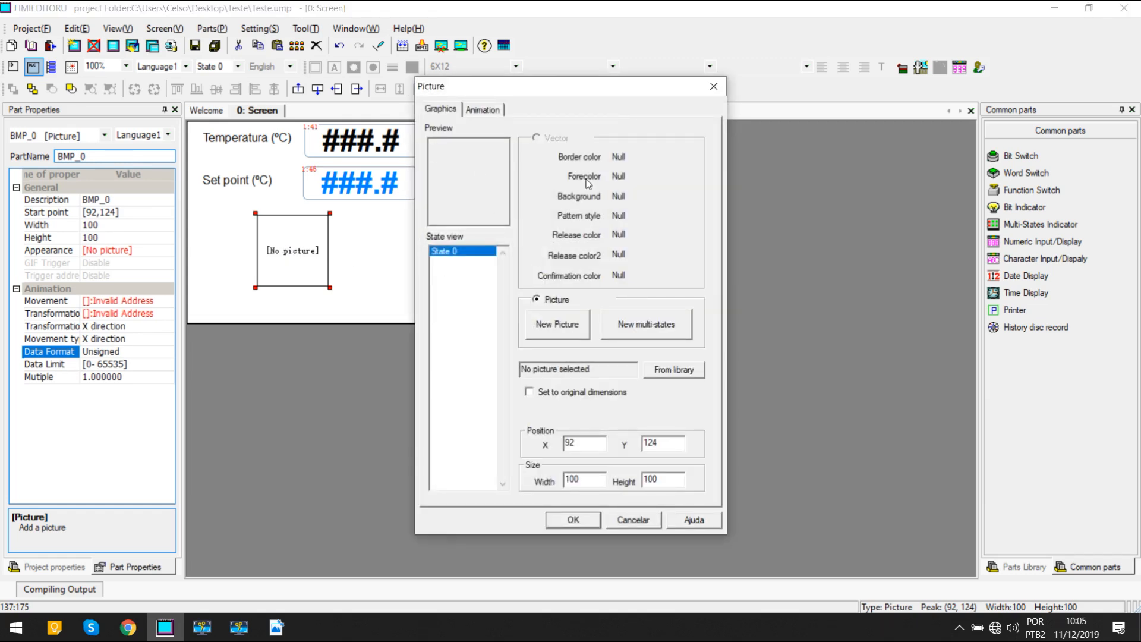
click(544, 326)
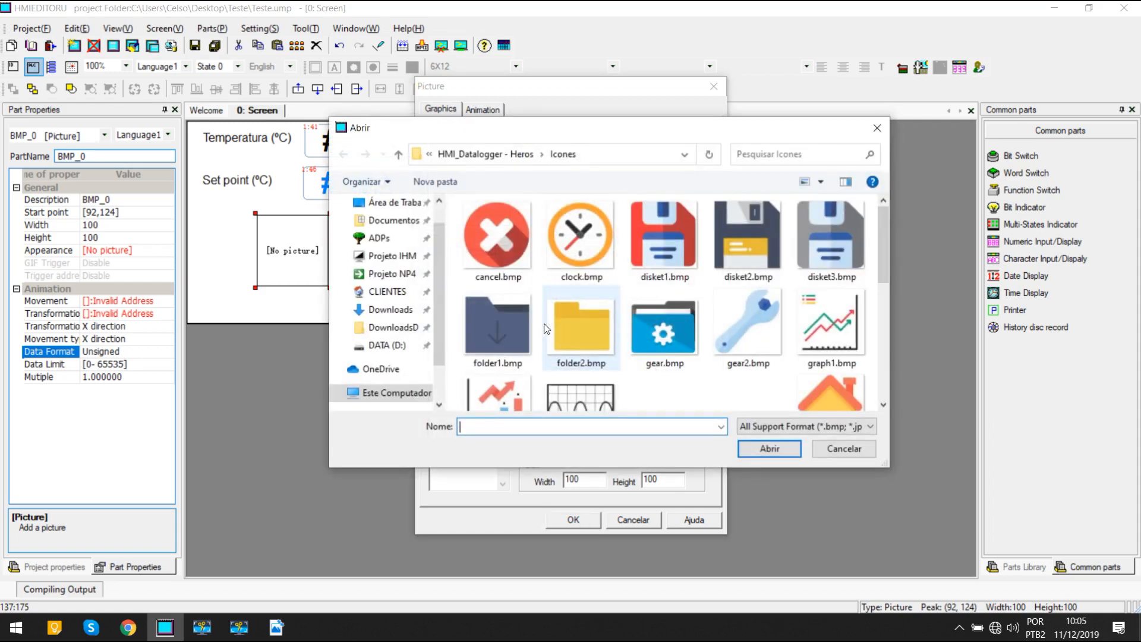
scroll(694, 277, down, 3)
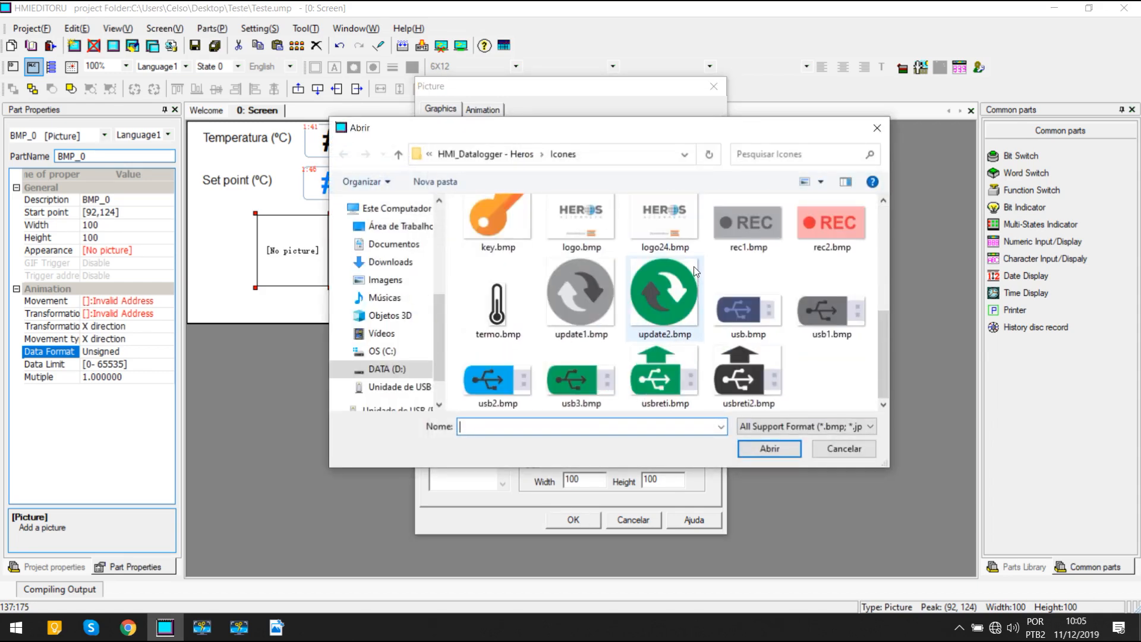
scroll(691, 263, up, 3)
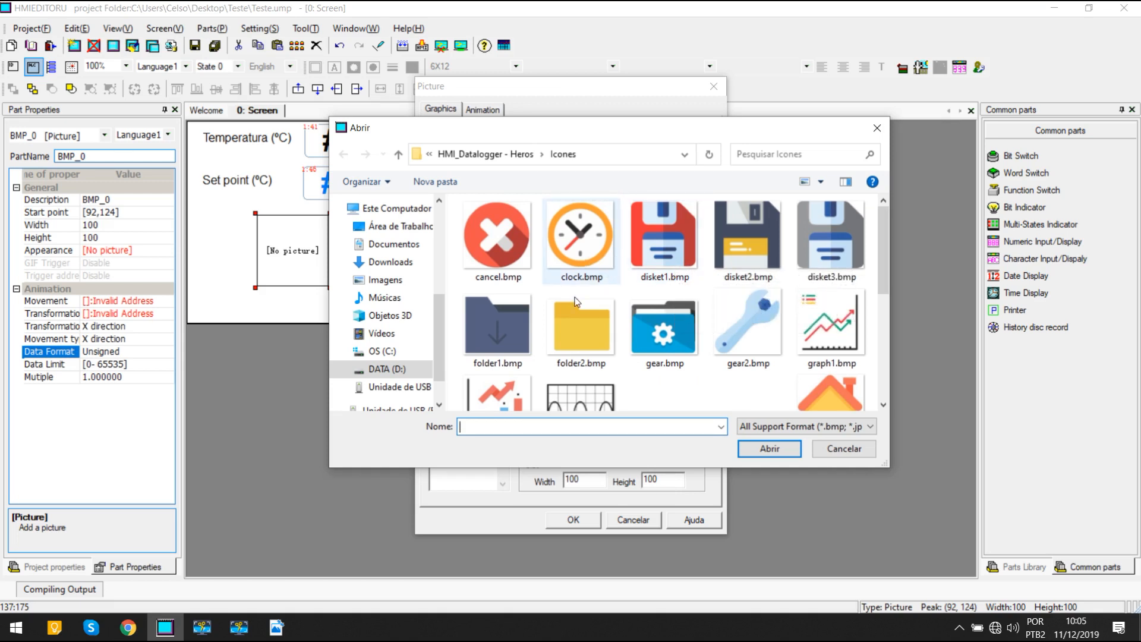
scroll(613, 286, down, 5)
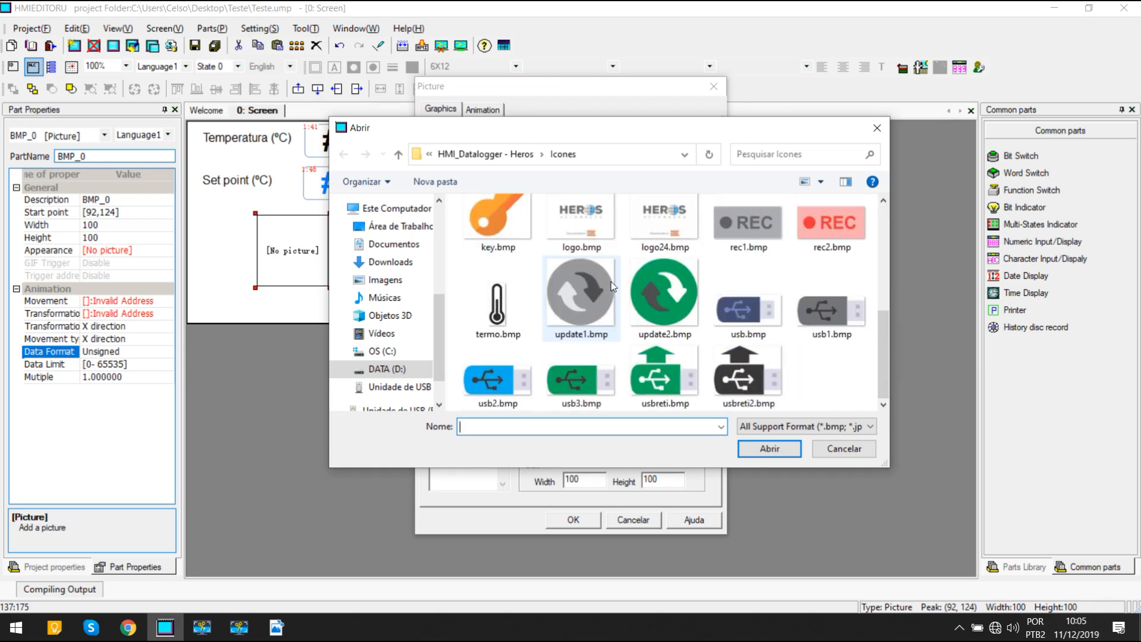
scroll(616, 286, up, 5)
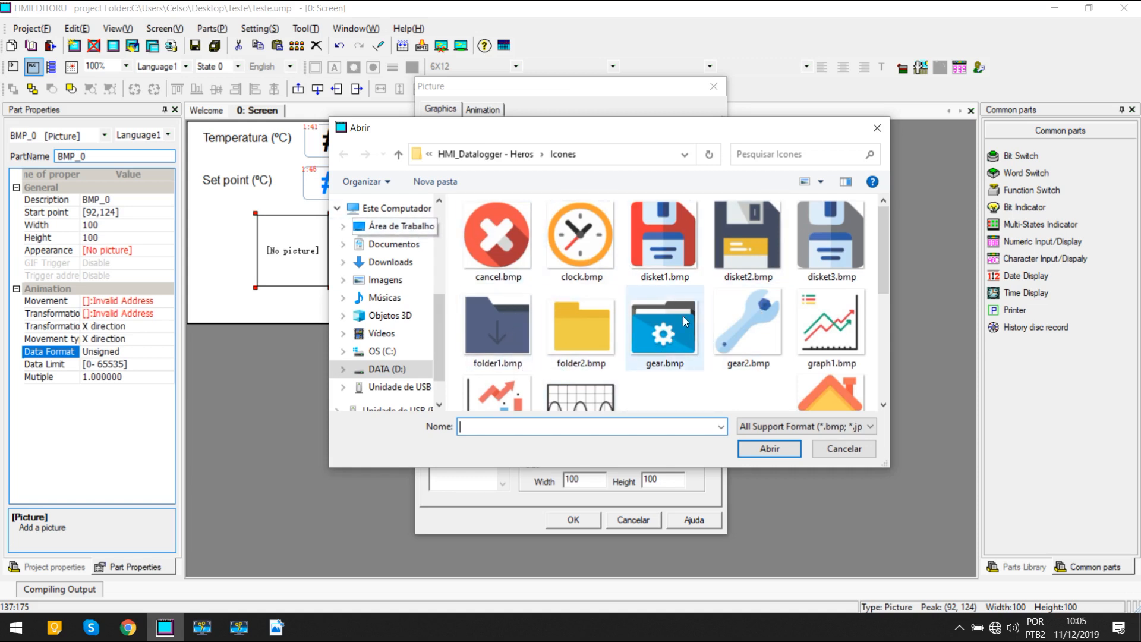
scroll(685, 316, down, 5)
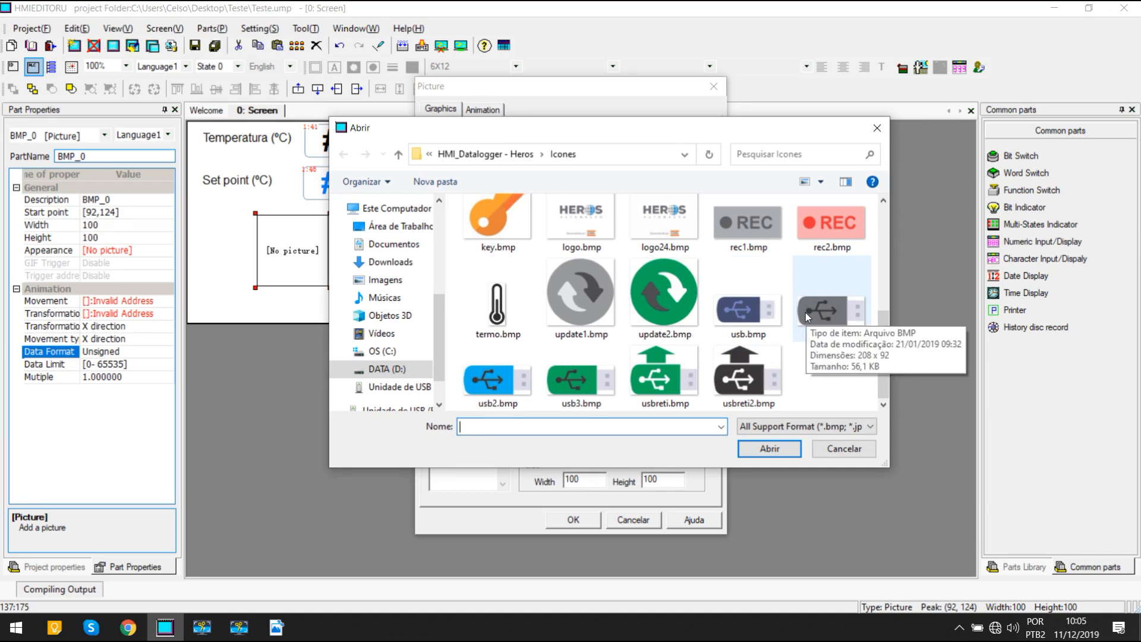
scroll(505, 233, up, 5)
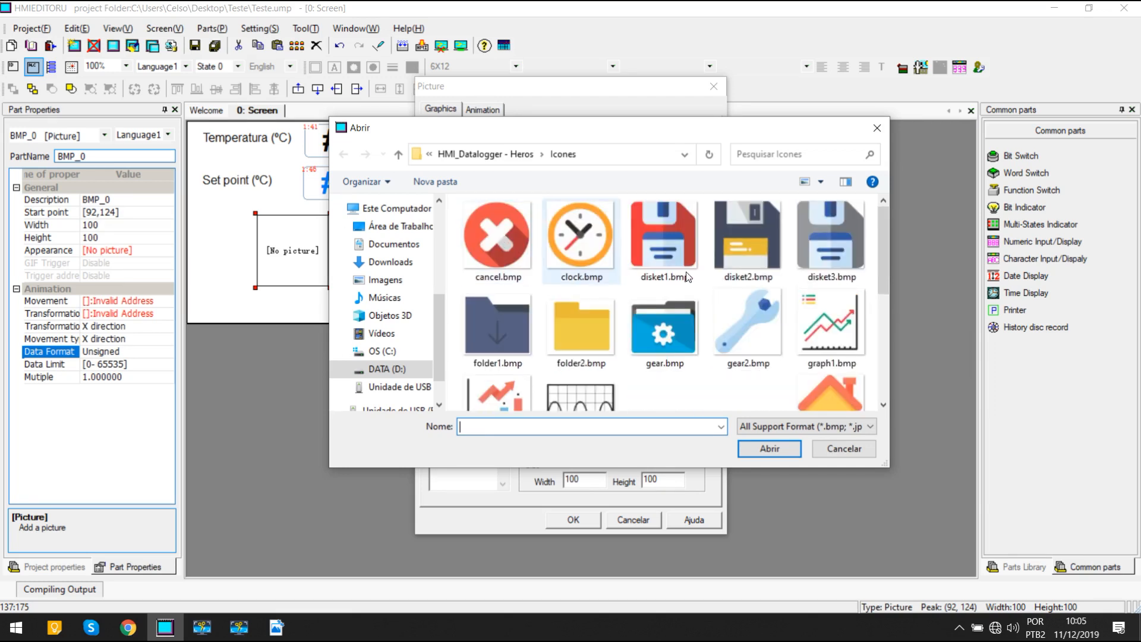
click(389, 226)
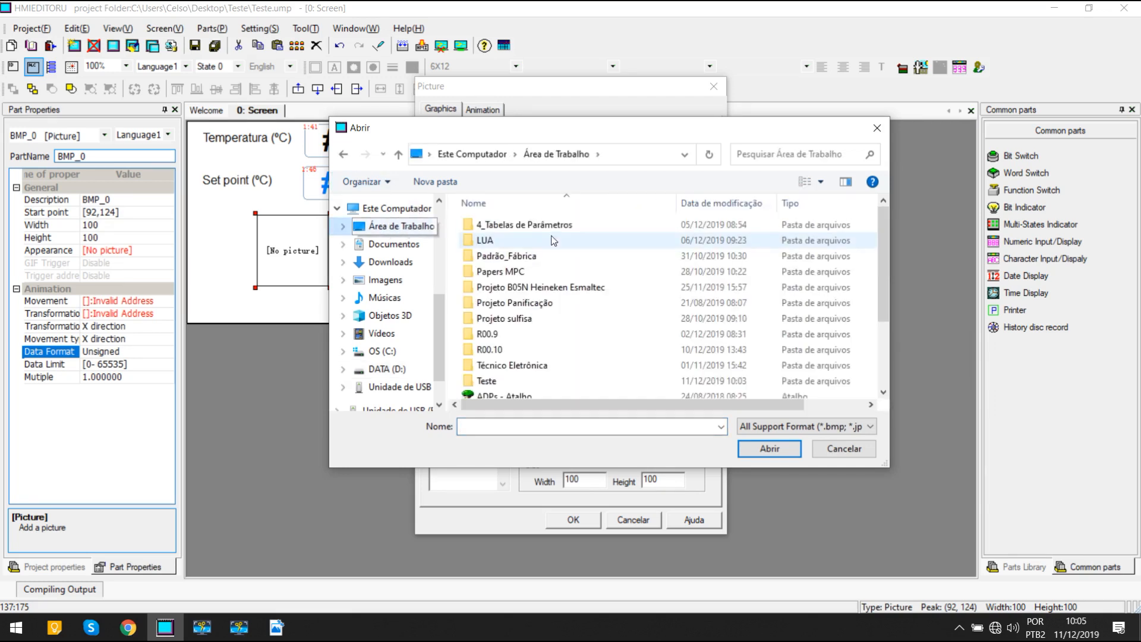
click(386, 280)
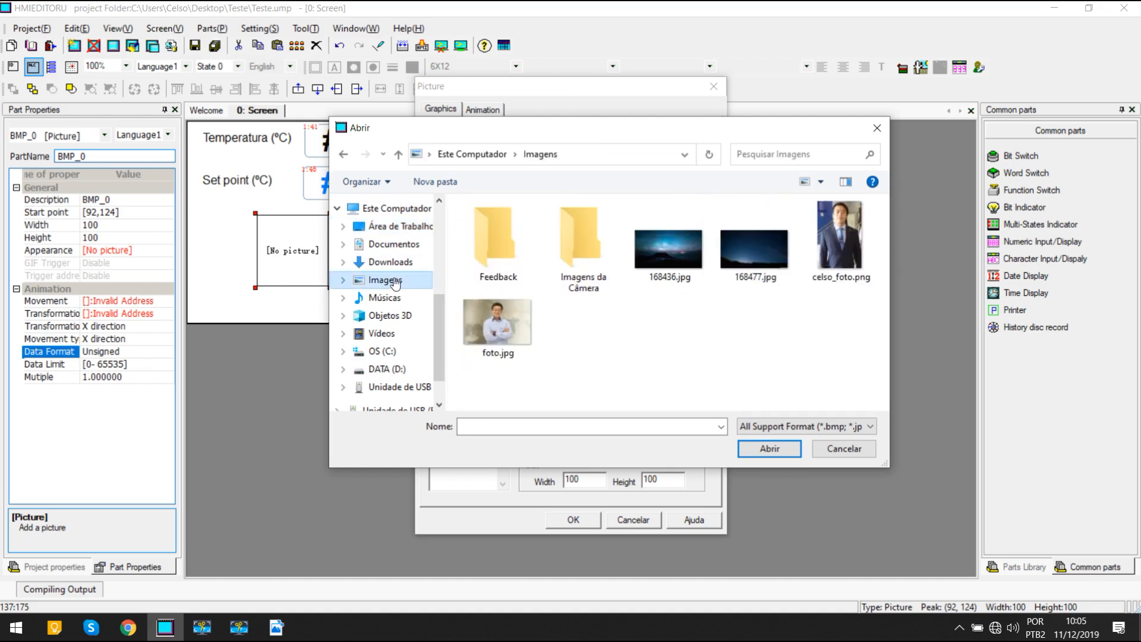
click(504, 328)
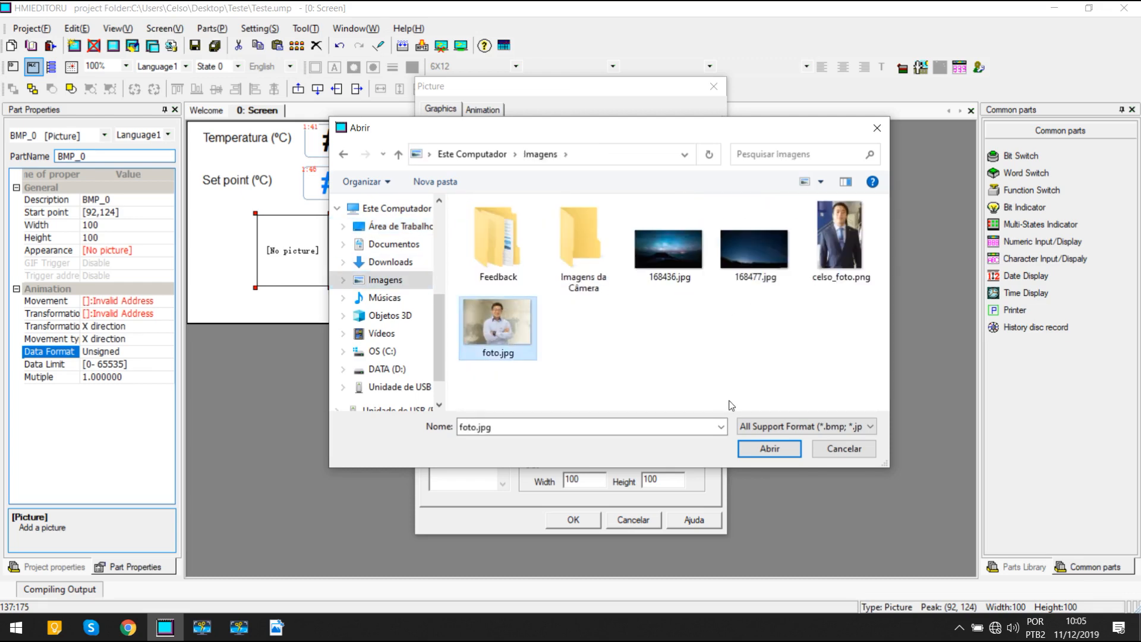
click(769, 449)
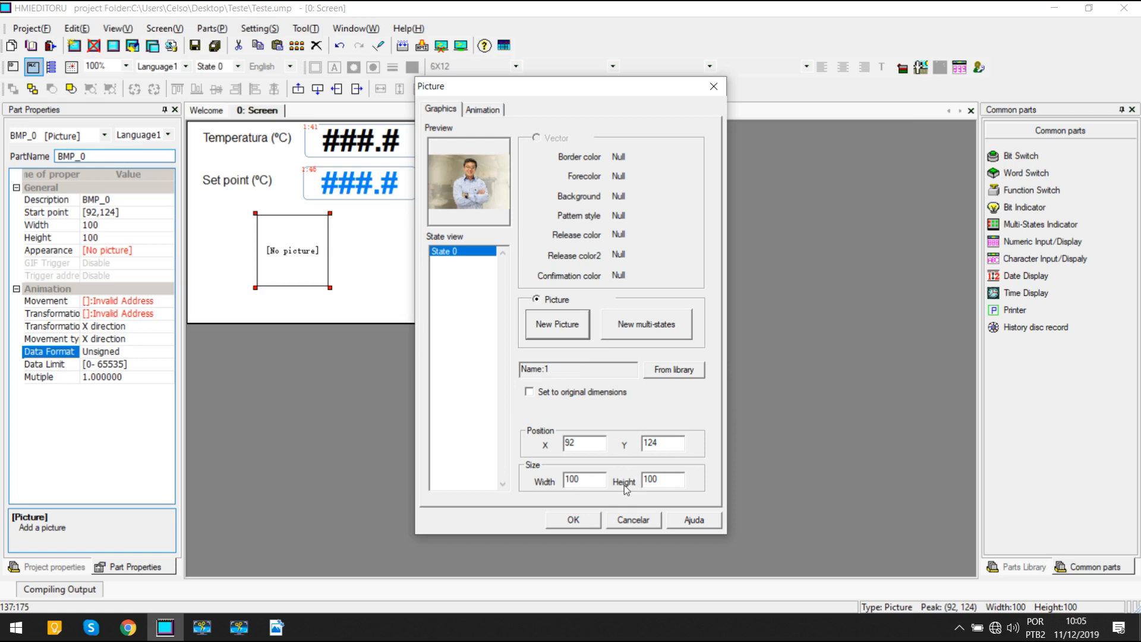
click(593, 519)
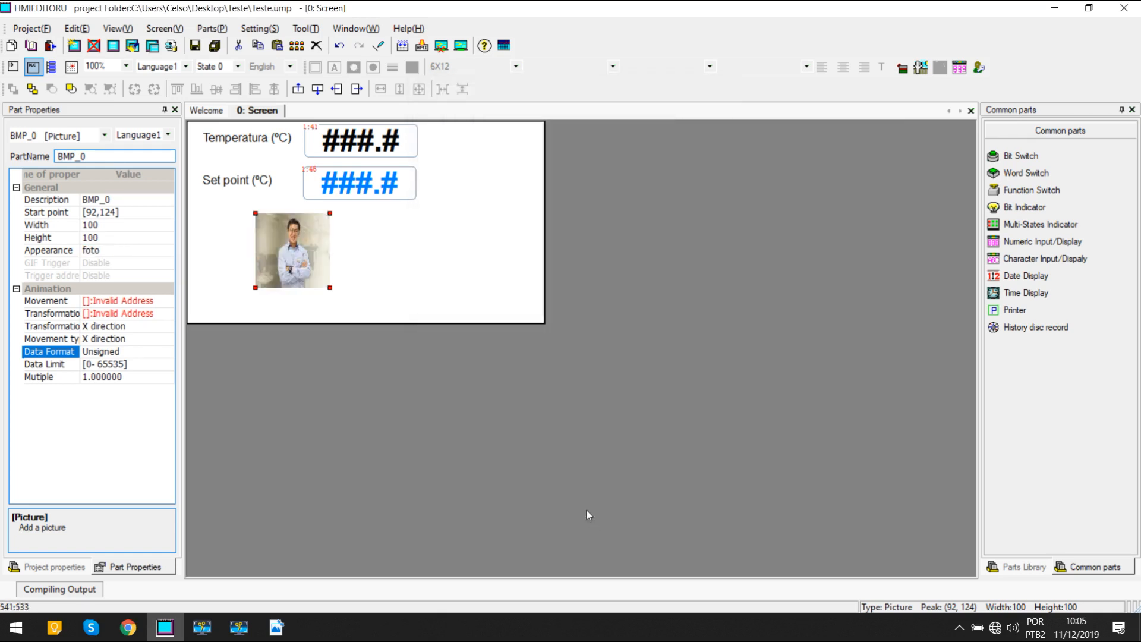
Step: Enlarge the photo to about 282 × 143 and place it below the set point display at about (185, 124)
drag(330, 288, 474, 318)
drag(474, 213, 473, 192)
drag(445, 229, 507, 231)
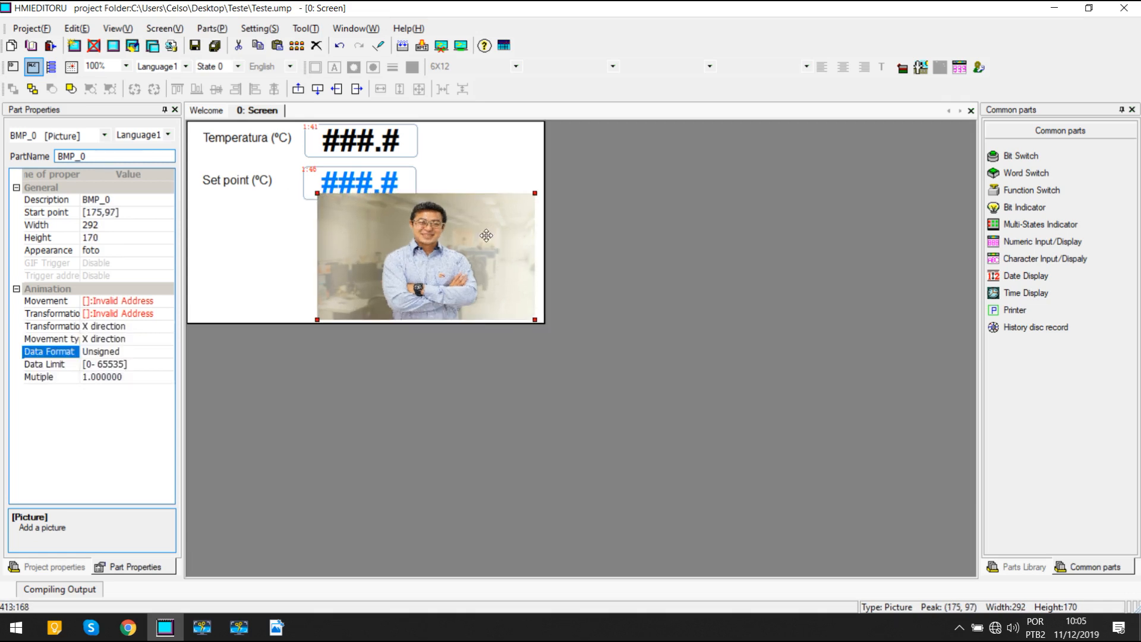
drag(321, 194, 329, 214)
Step: Compile the project with the photo and download it from the PC to the HMI over USB:DownloadLink, accepting the panel restart
click(400, 47)
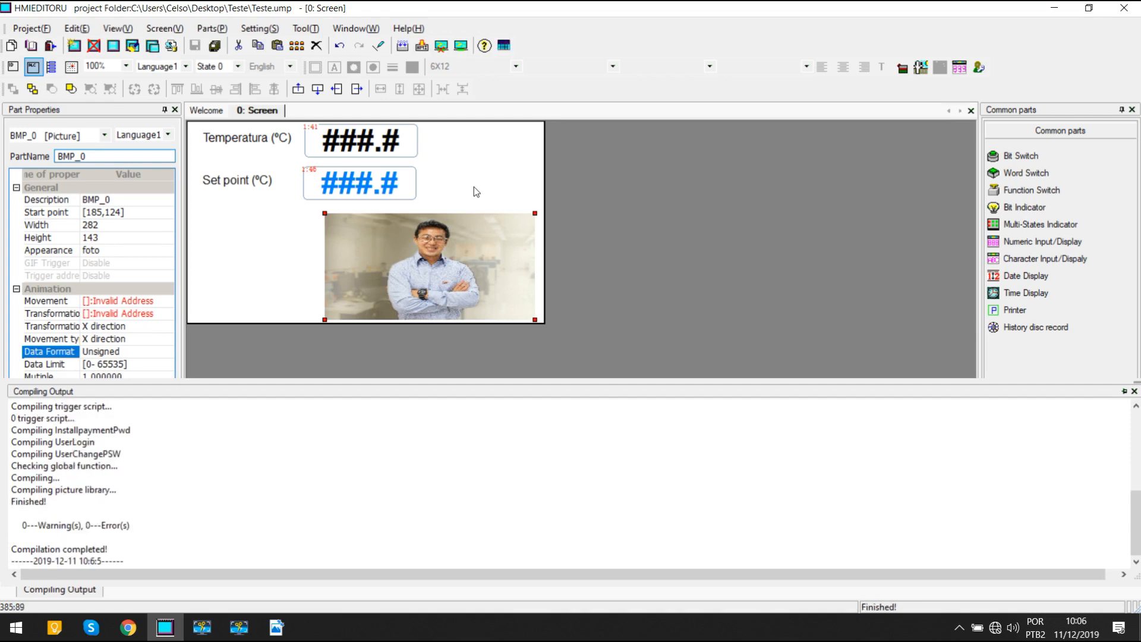
click(423, 50)
click(513, 423)
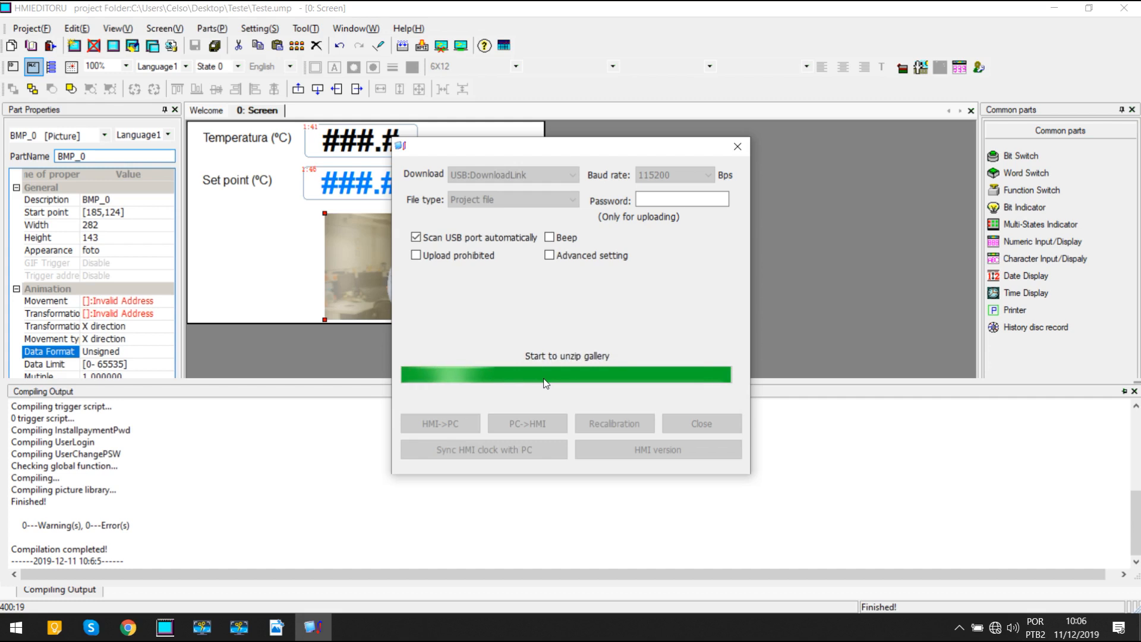
click(592, 372)
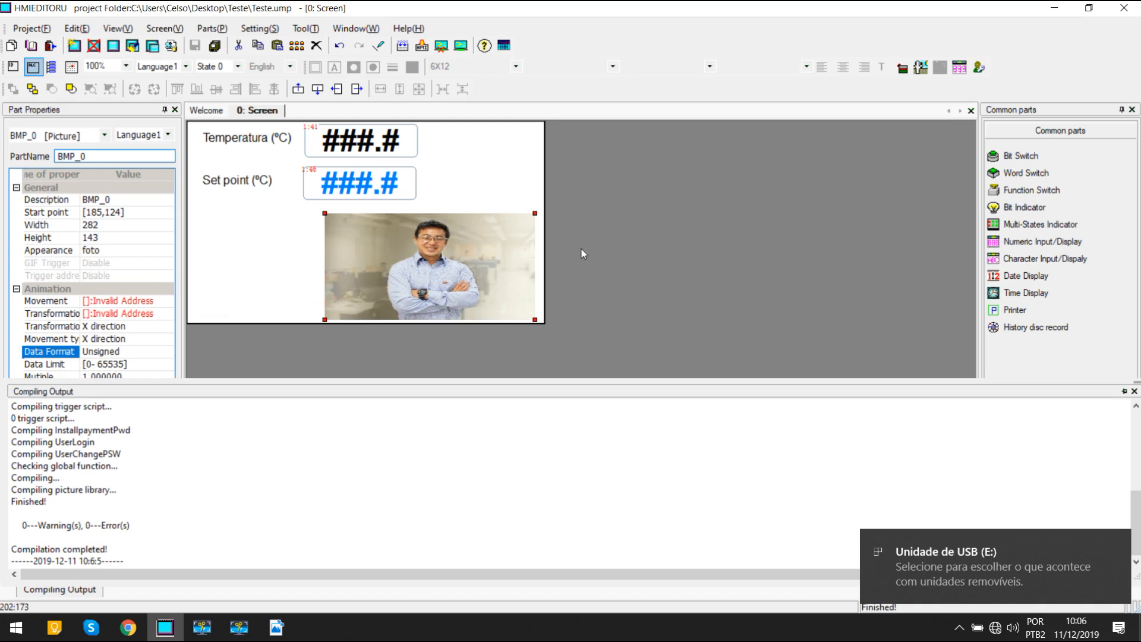
Step: Shrink the photo from its upper-left corner to about 252 × 139, starting at about (215, 128)
click(504, 177)
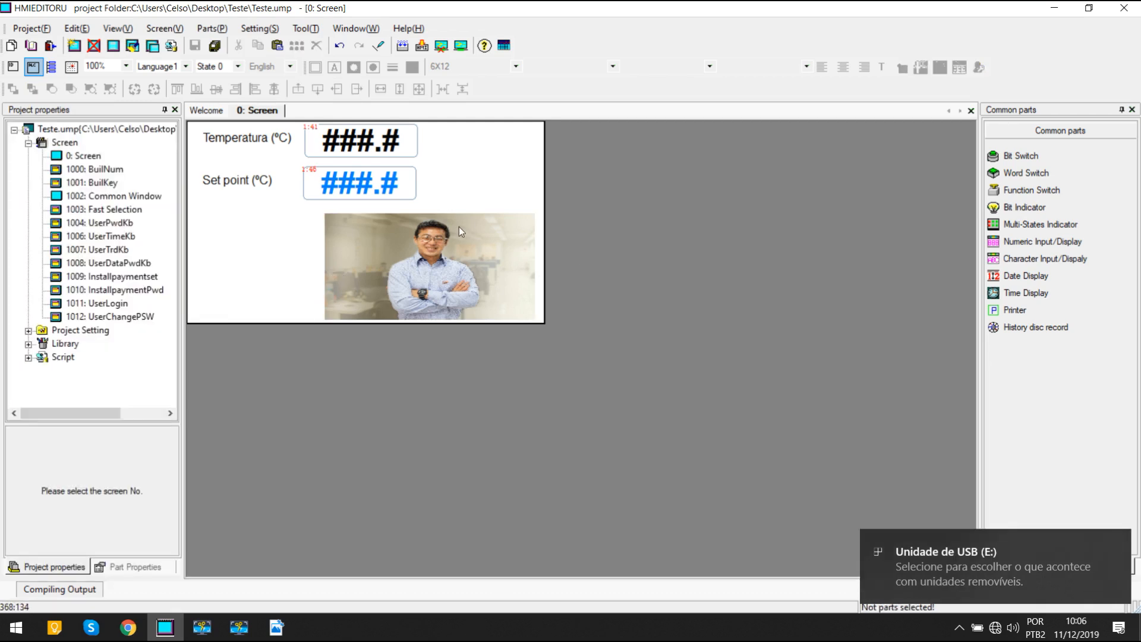
click(446, 273)
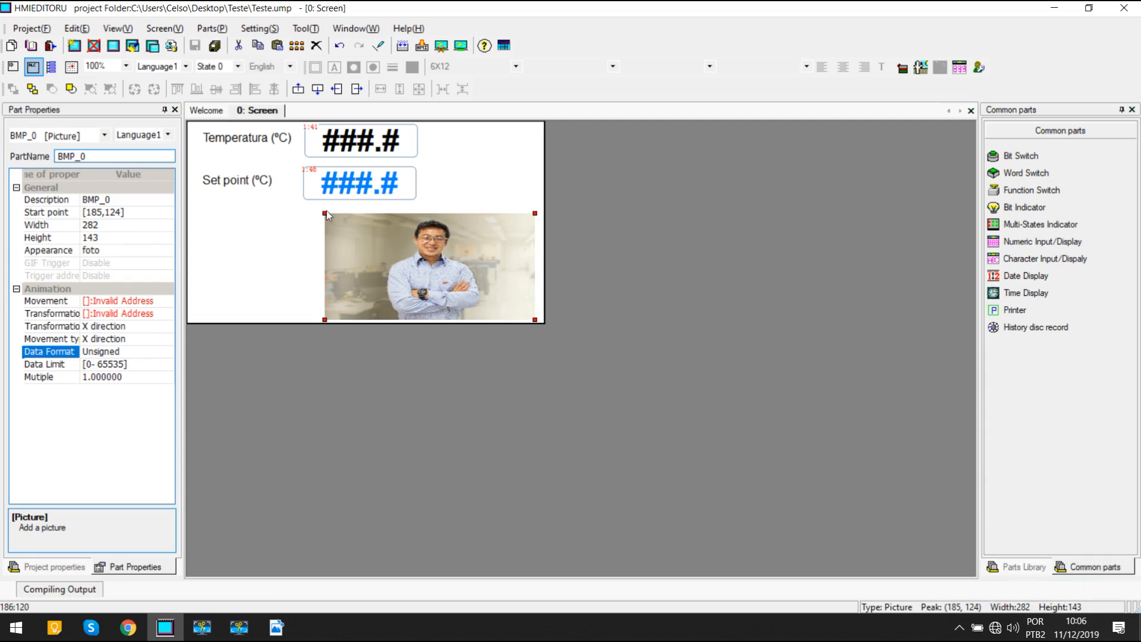
drag(326, 214, 348, 216)
click(268, 254)
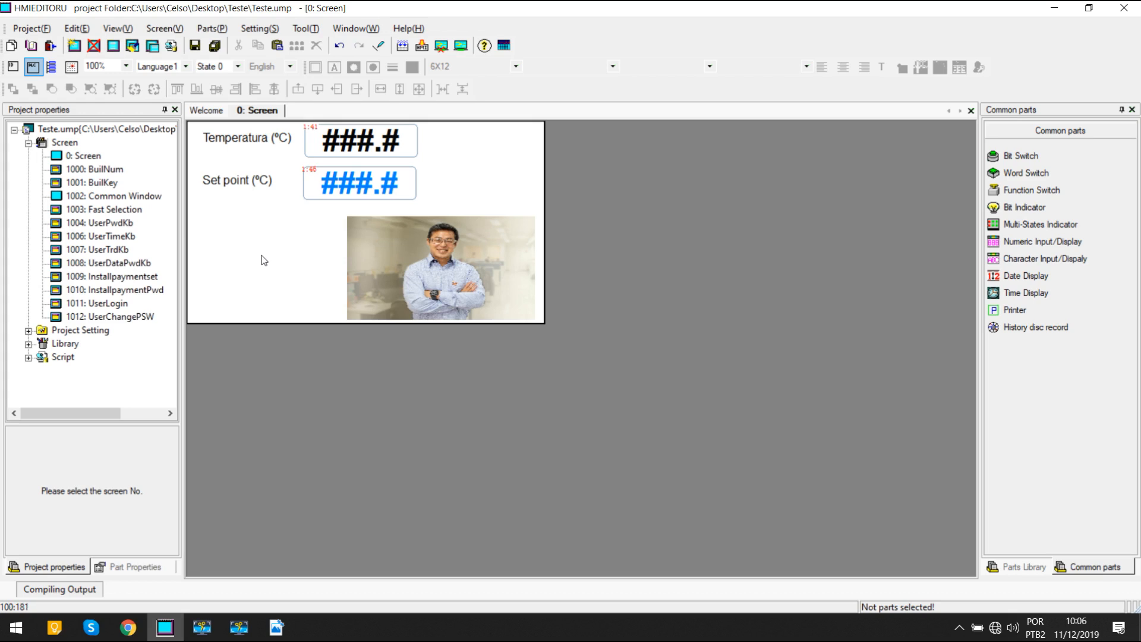
Step: Review the photo's graphics settings without changing them, and delete the picture part from the screen
click(487, 233)
click(494, 188)
click(500, 262)
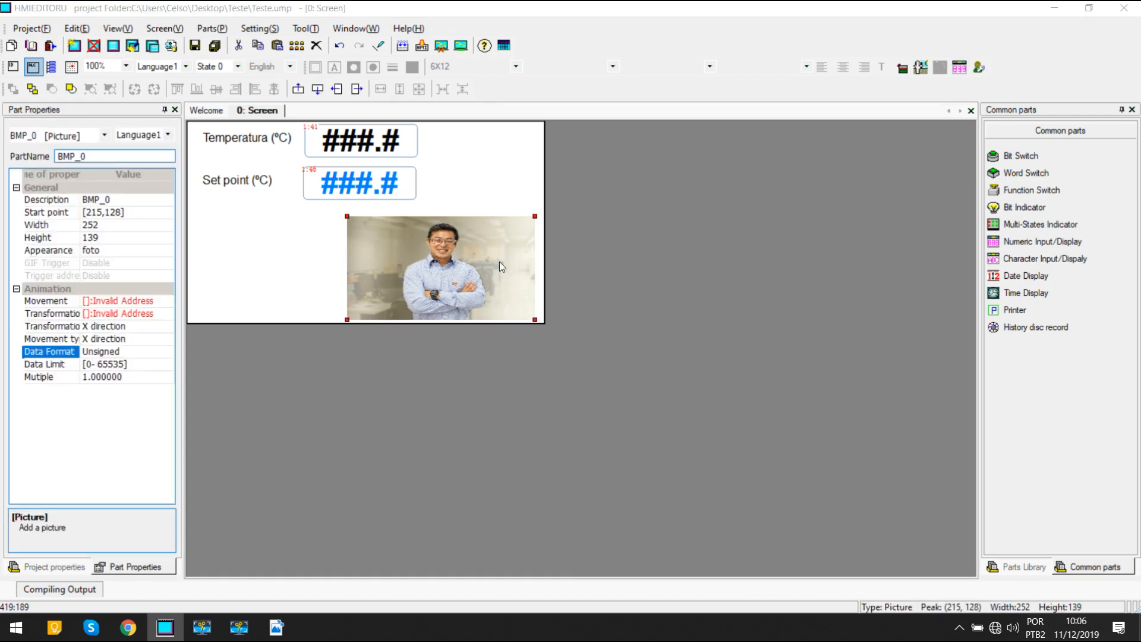
double_click(500, 262)
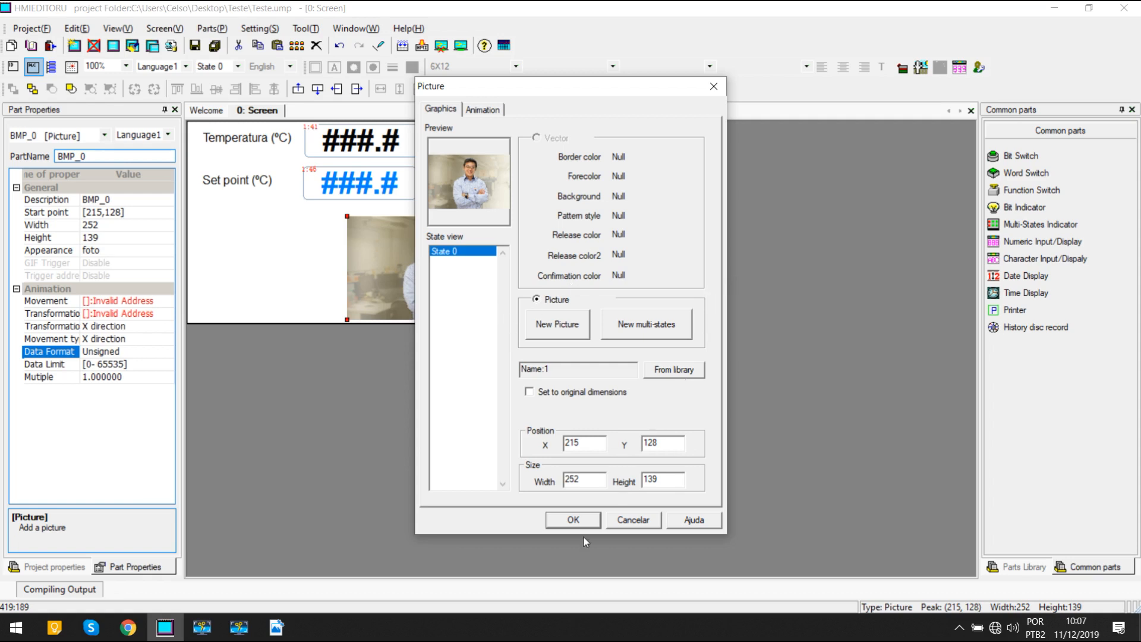
click(623, 520)
click(395, 281)
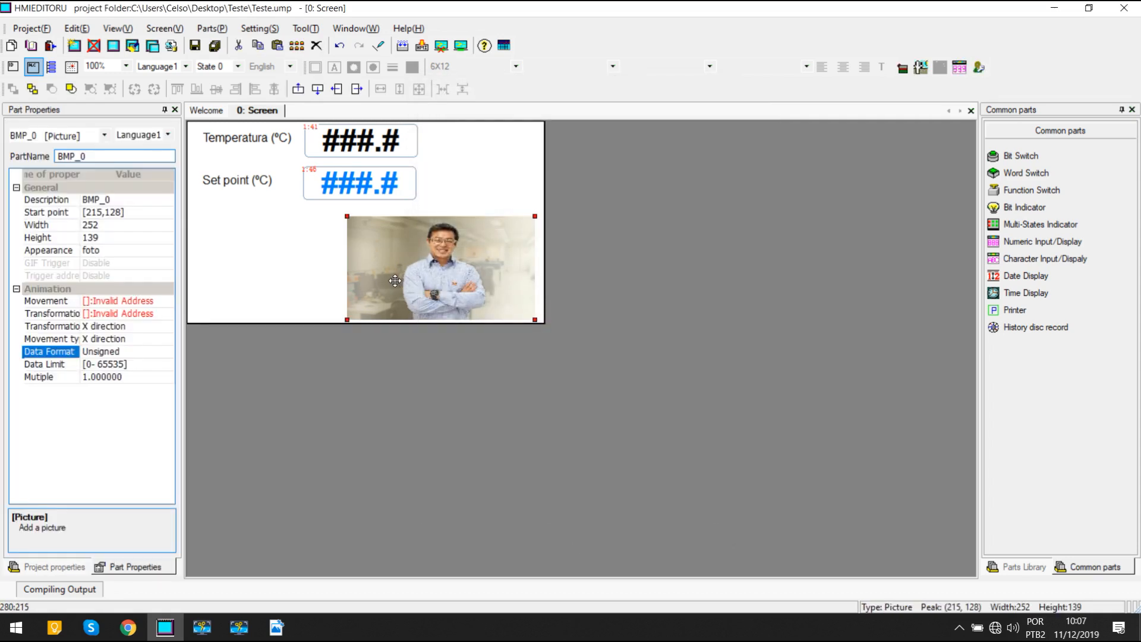
key(Delete)
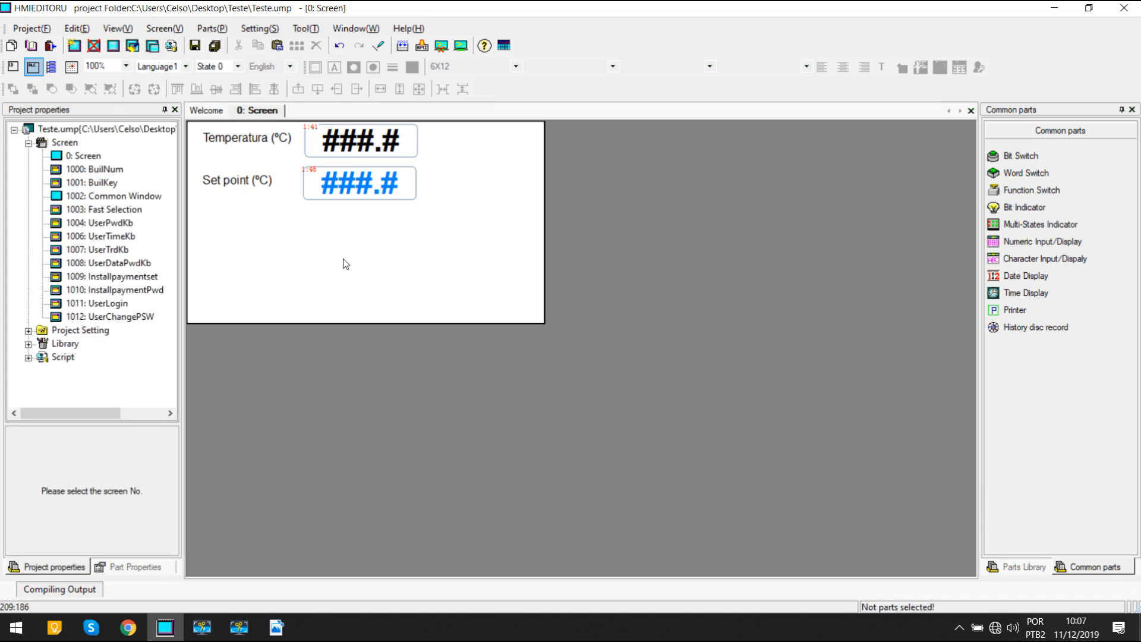
Step: Set the background fill color of screen 0 to dark blue in its screen properties
right_click(320, 234)
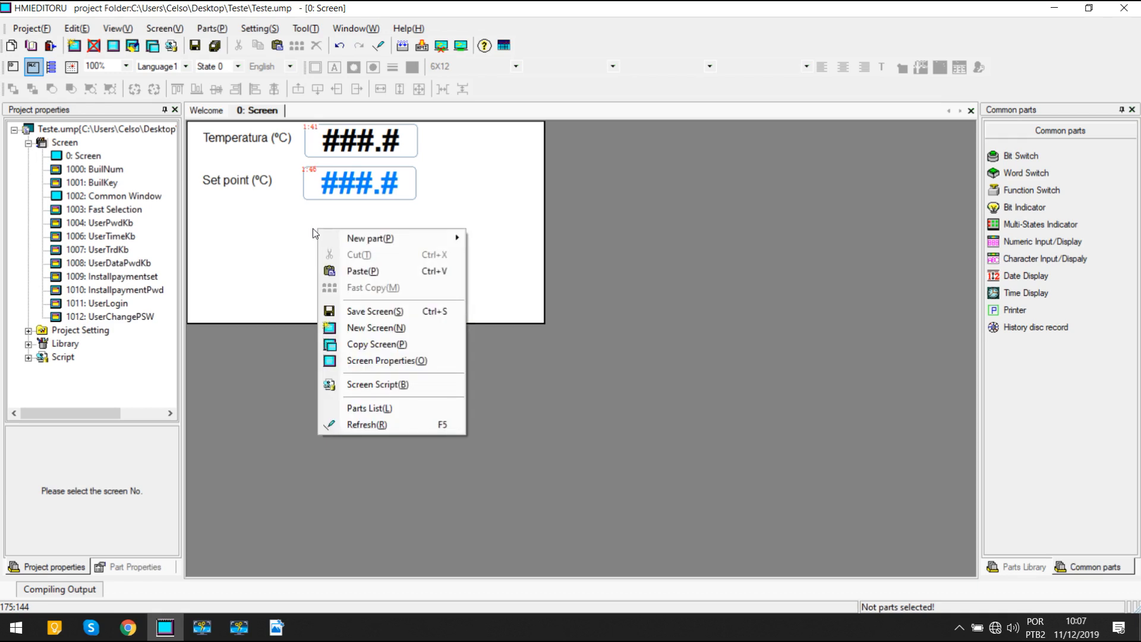
click(359, 361)
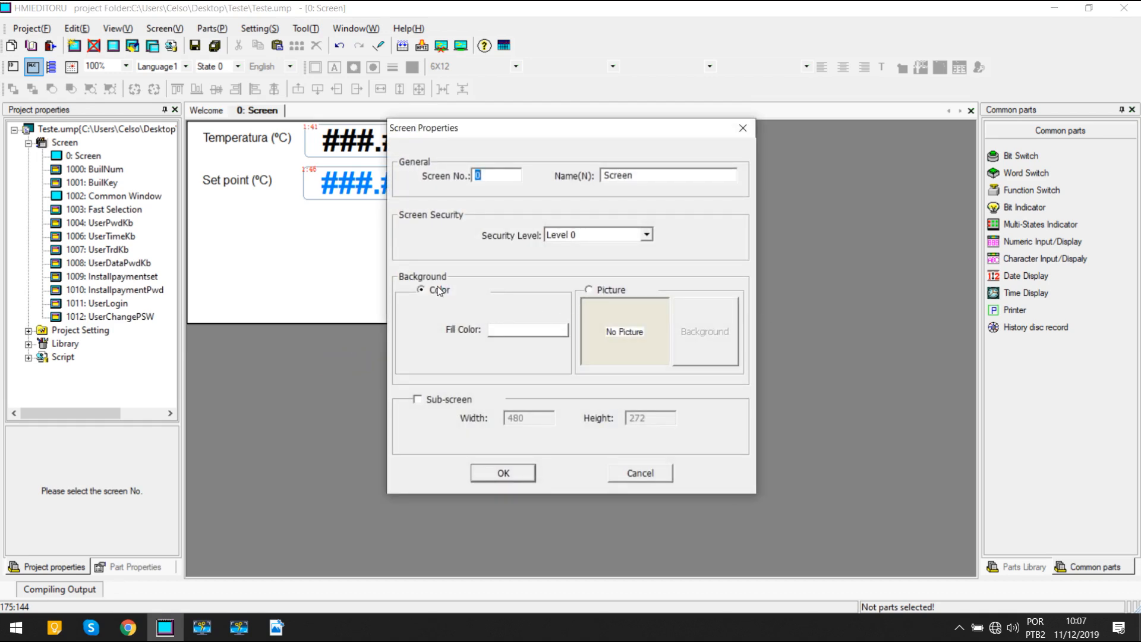
click(510, 332)
click(524, 389)
click(514, 472)
Step: Switch the background of screen 0 to a picture and look through the gallery collections, selecting the imported image foto
right_click(408, 286)
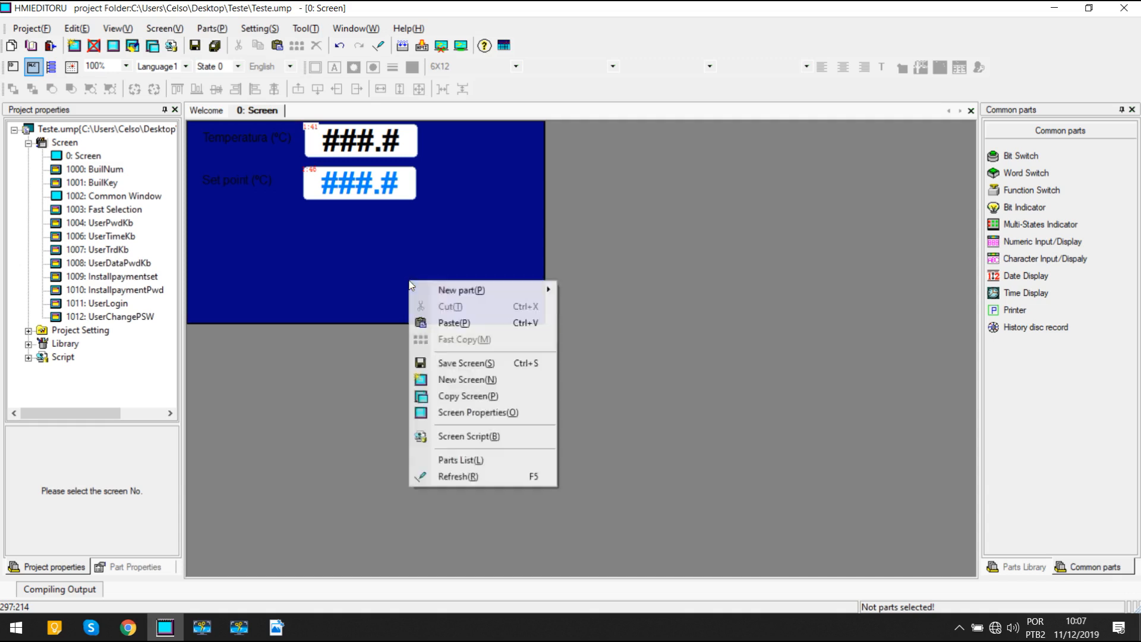
click(468, 410)
click(608, 290)
click(721, 327)
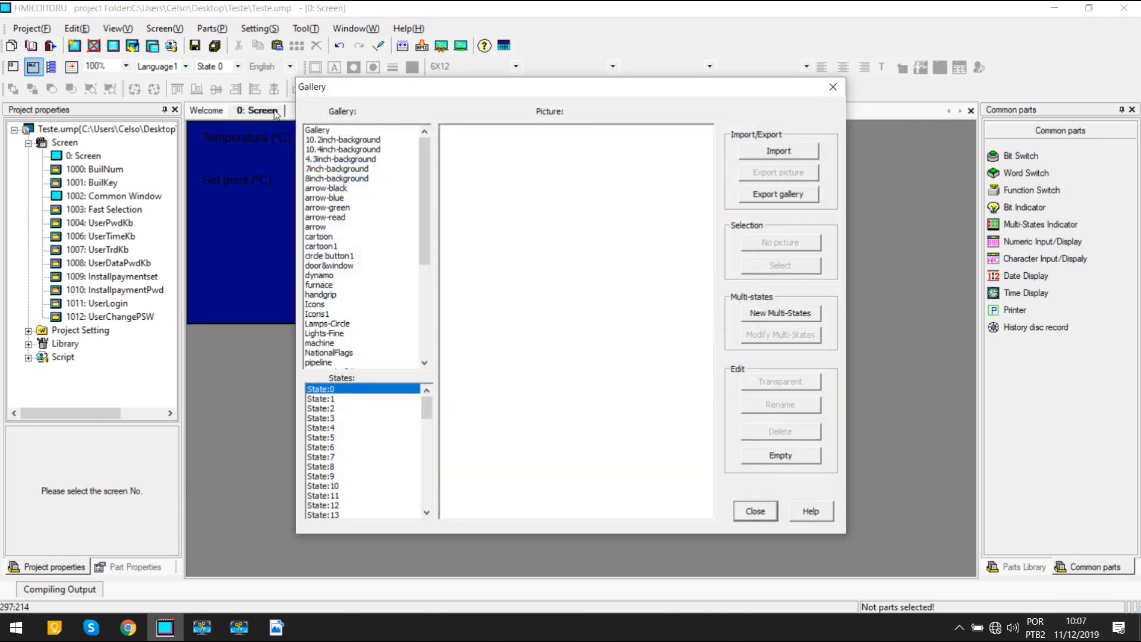
click(376, 139)
click(373, 169)
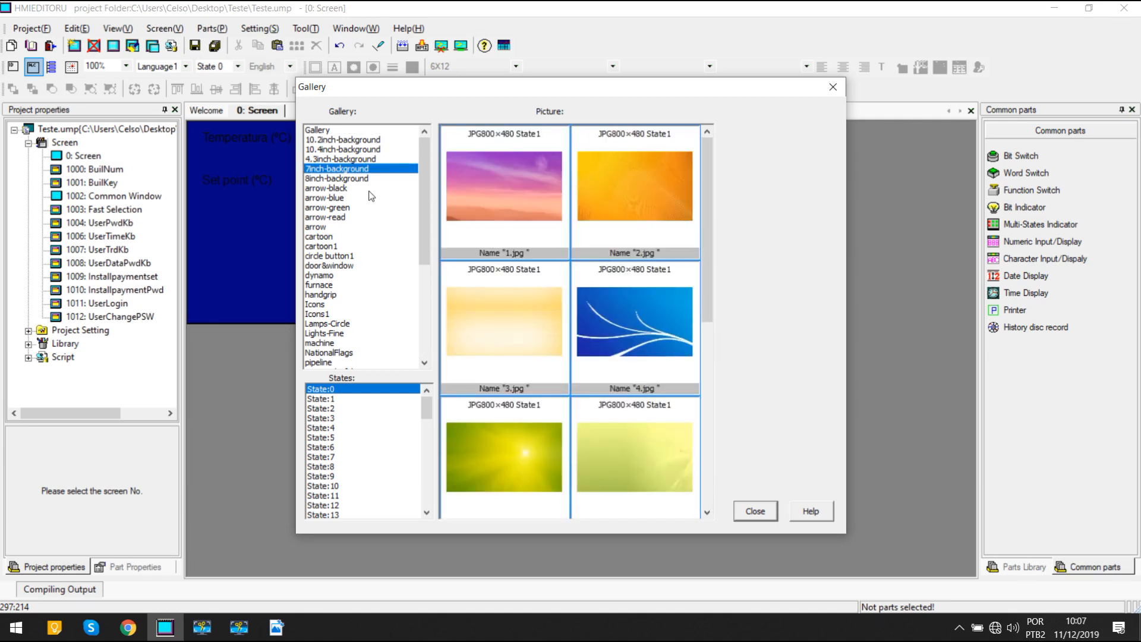
click(371, 189)
click(352, 218)
click(317, 130)
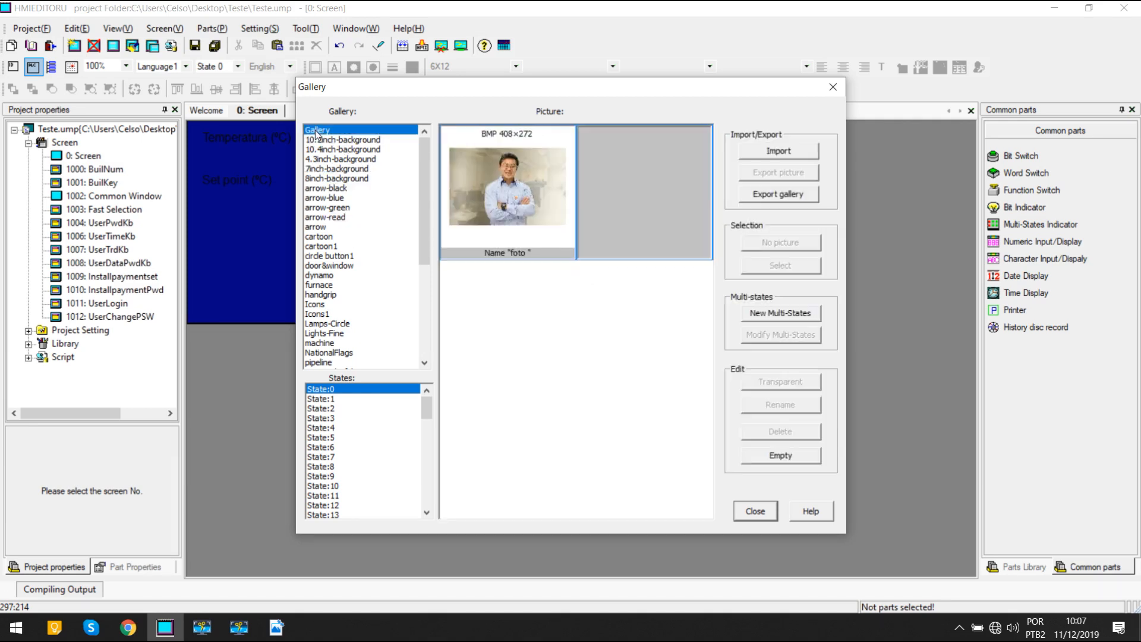
click(501, 200)
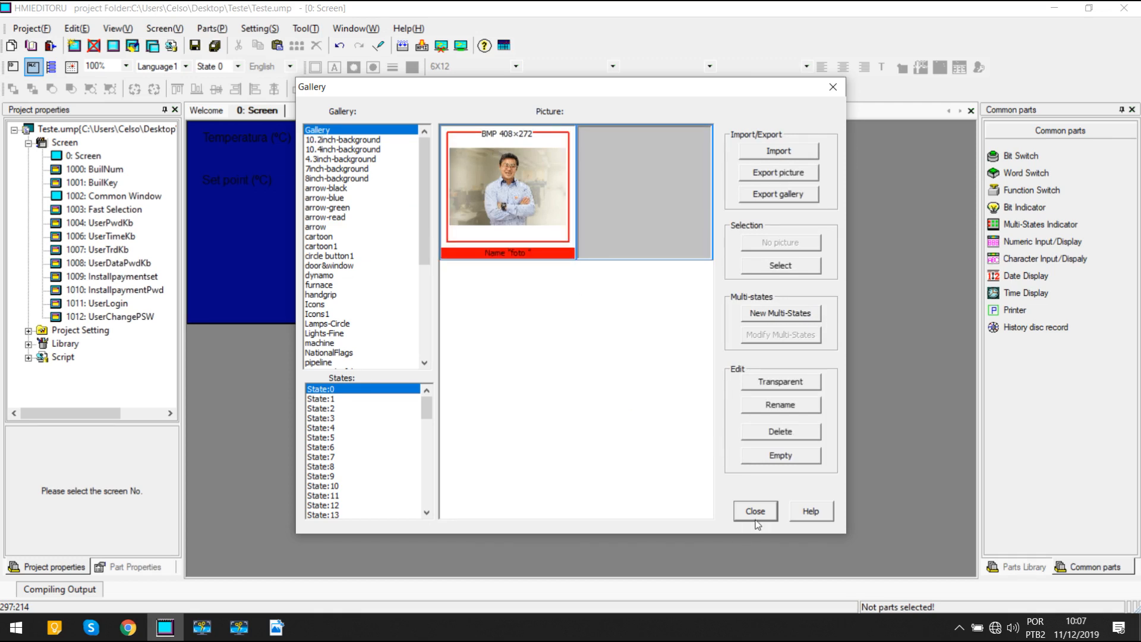
Step: Apply picture 7.jpg from the 4.3inch-background collection as the background of screen 0
click(364, 139)
click(363, 159)
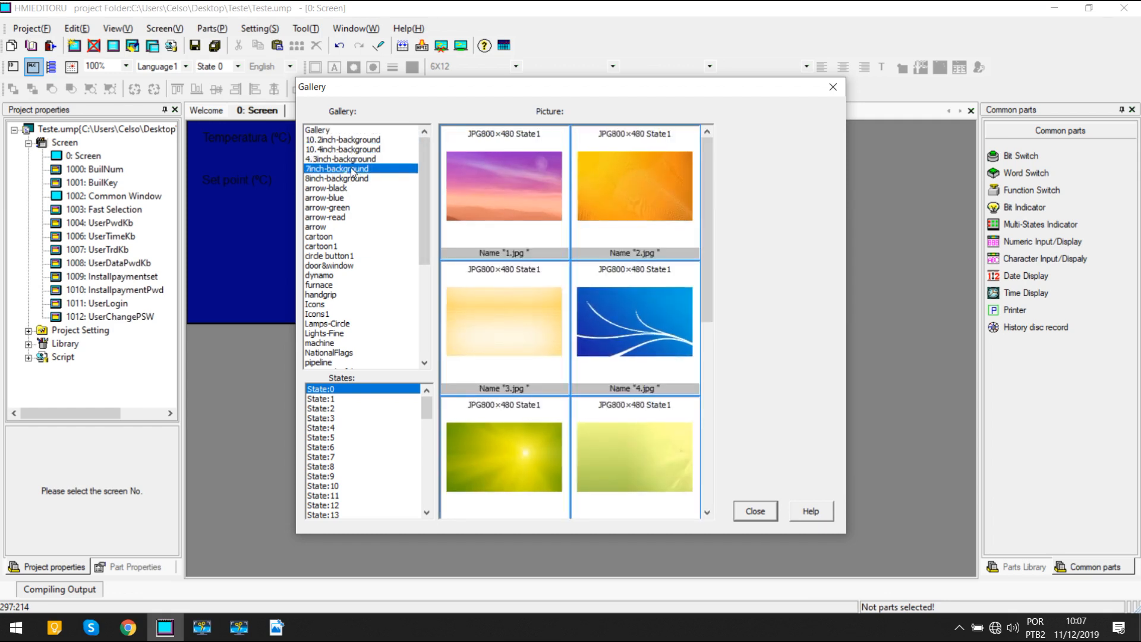
click(355, 152)
click(356, 159)
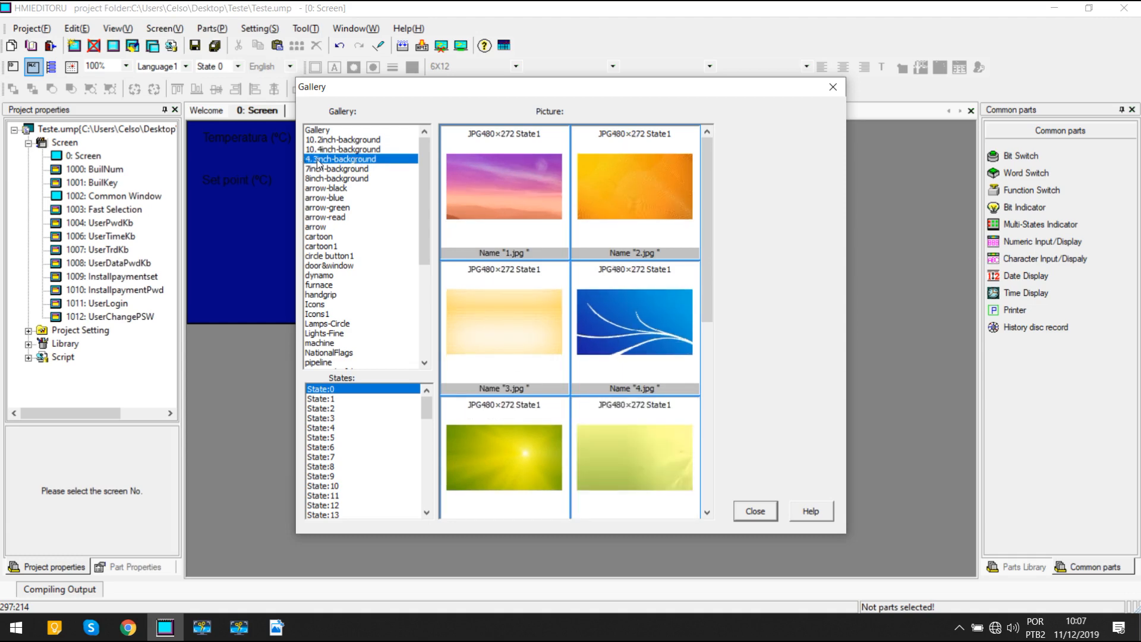
scroll(567, 253, down, 5)
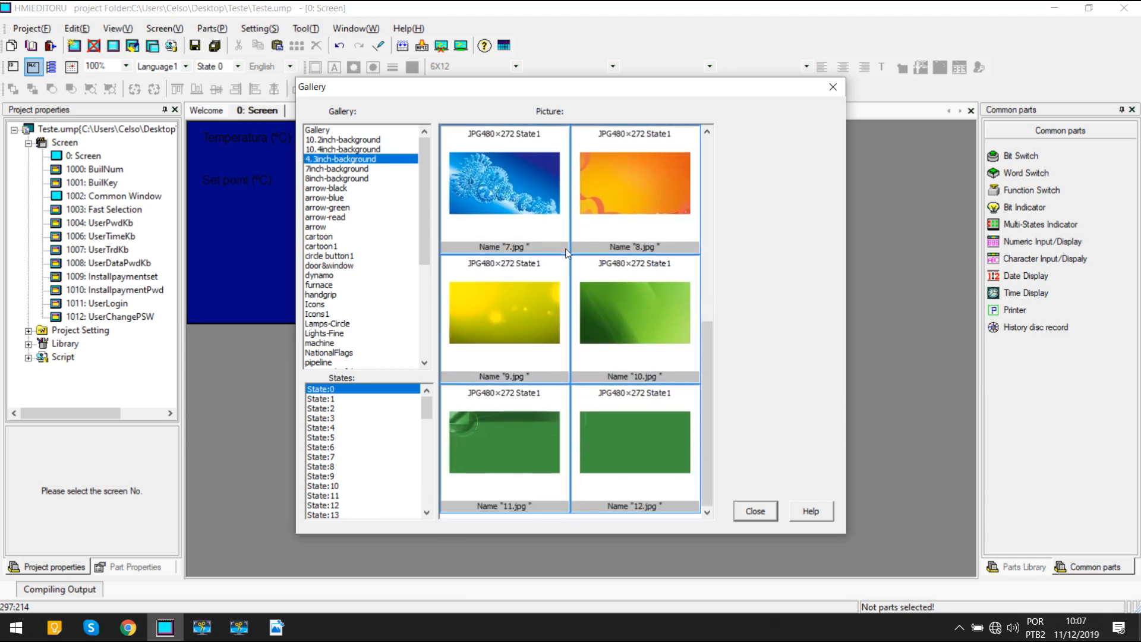
click(509, 184)
click(752, 510)
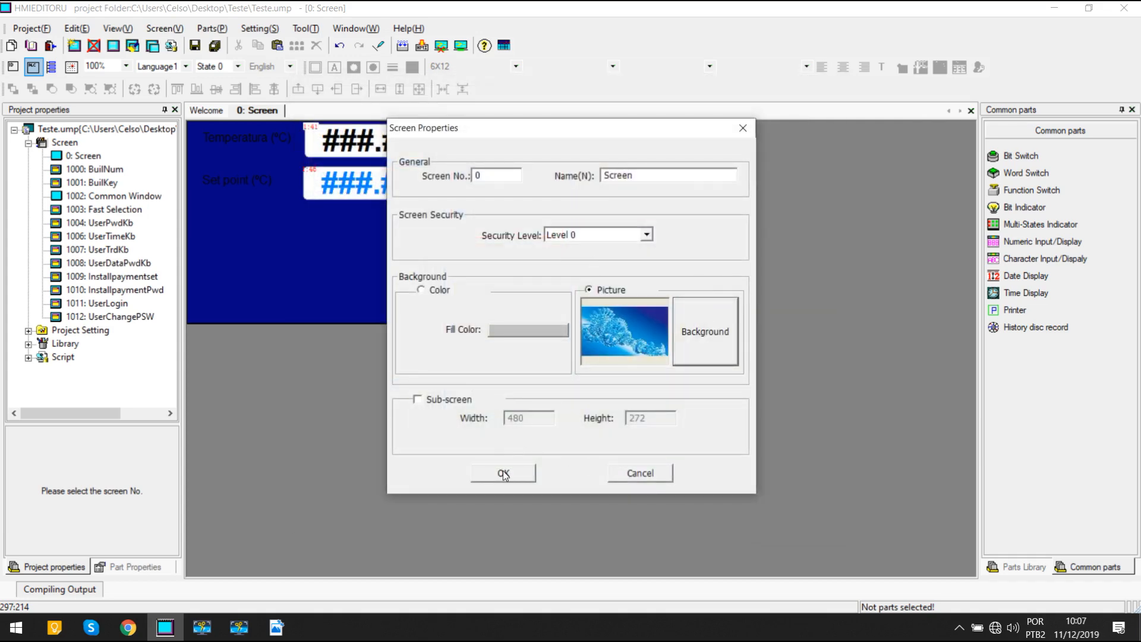
click(504, 473)
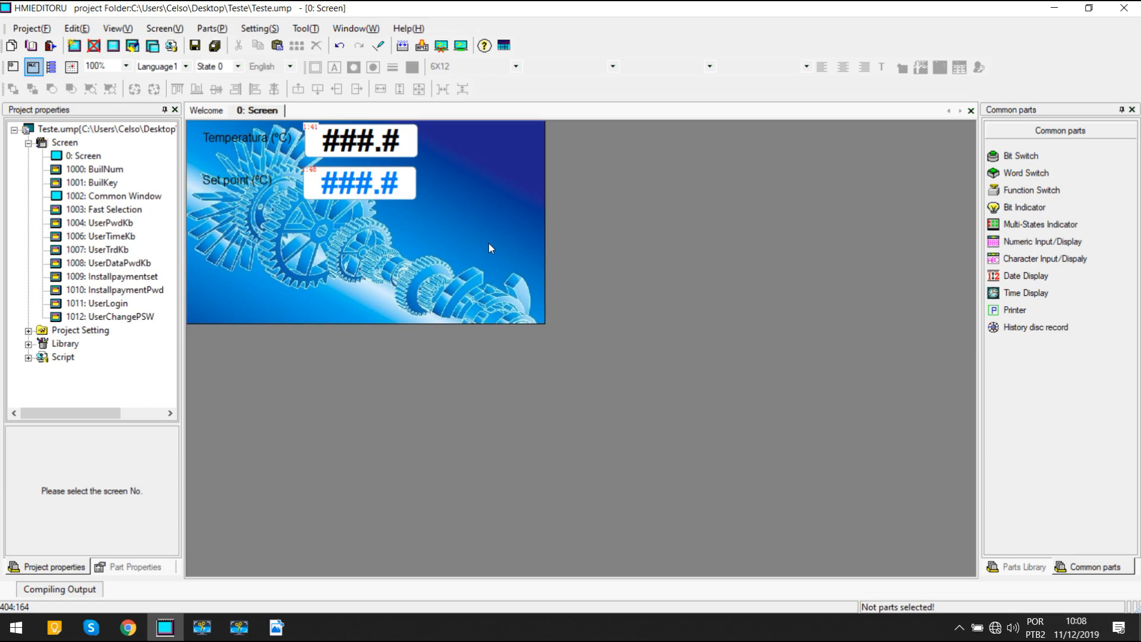
Step: Replace the background picture of screen 0 with the imported image foto from the Gallery collection
right_click(488, 244)
click(563, 377)
click(683, 323)
click(334, 130)
click(504, 184)
double_click(561, 196)
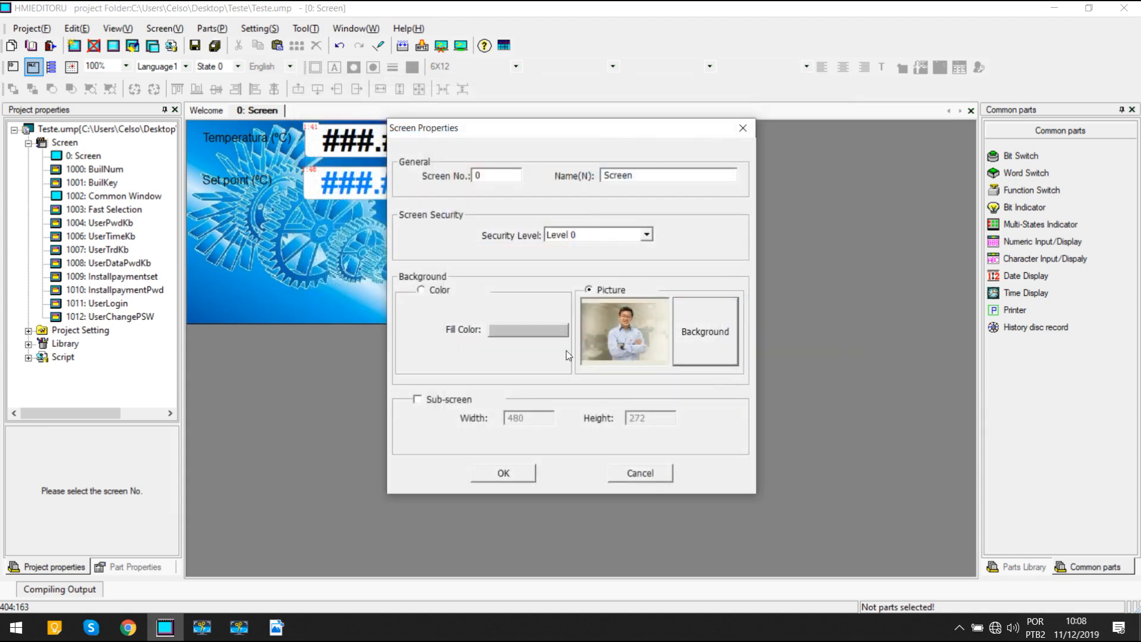
click(487, 474)
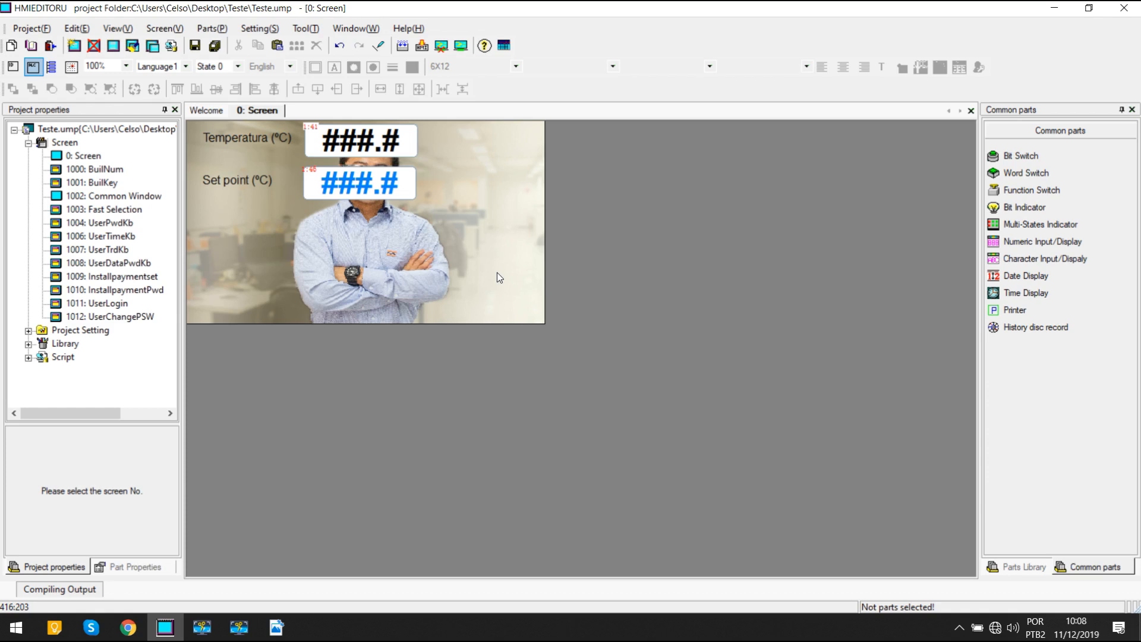
Step: Change the background picture of screen 0 to 9.jpg from the 4.3inch-background collection
right_click(493, 236)
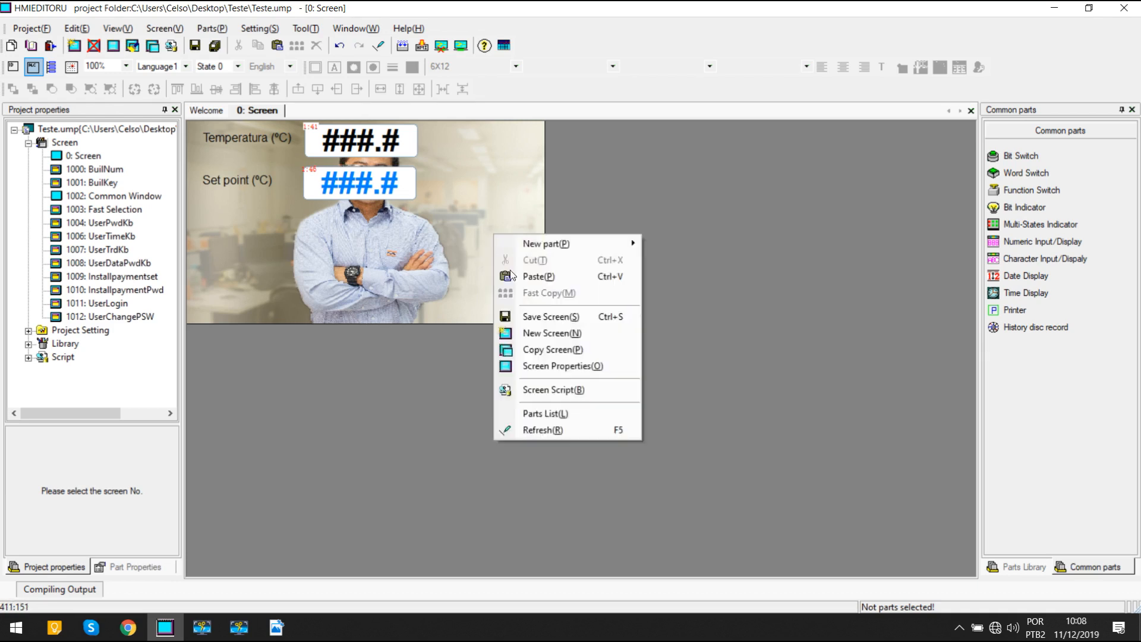
click(536, 365)
click(684, 324)
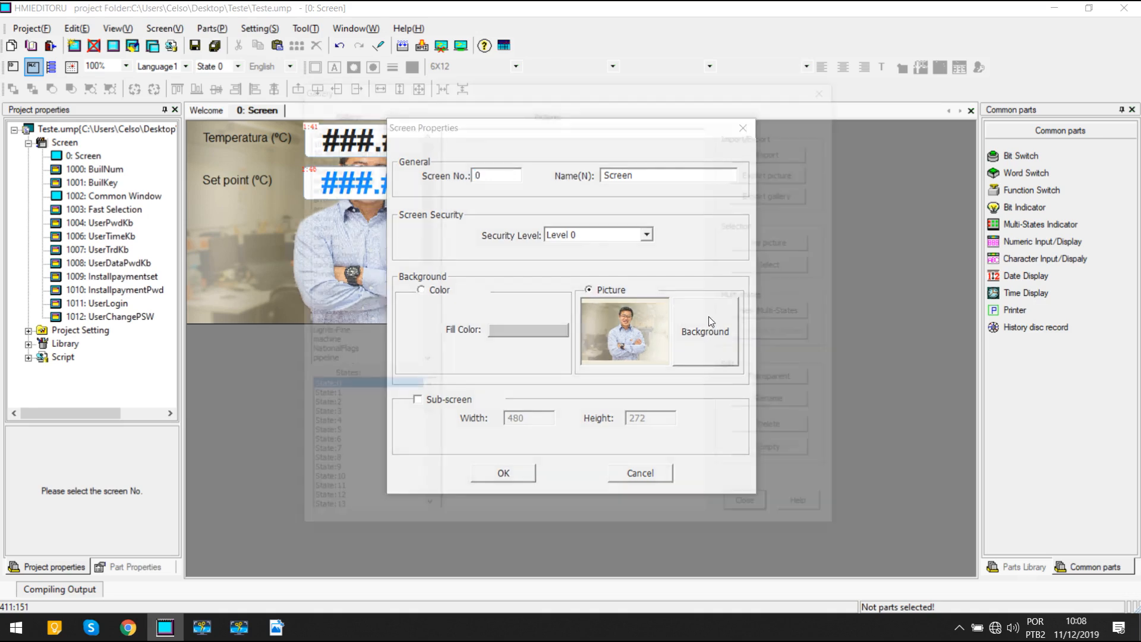
click(330, 159)
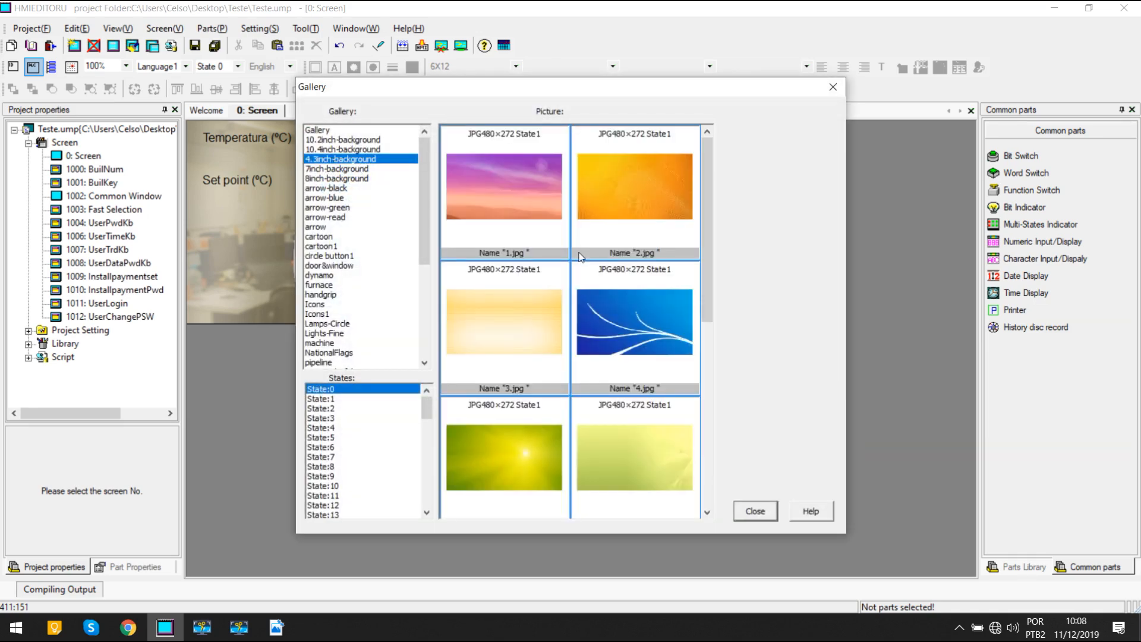
scroll(680, 337, down, 3)
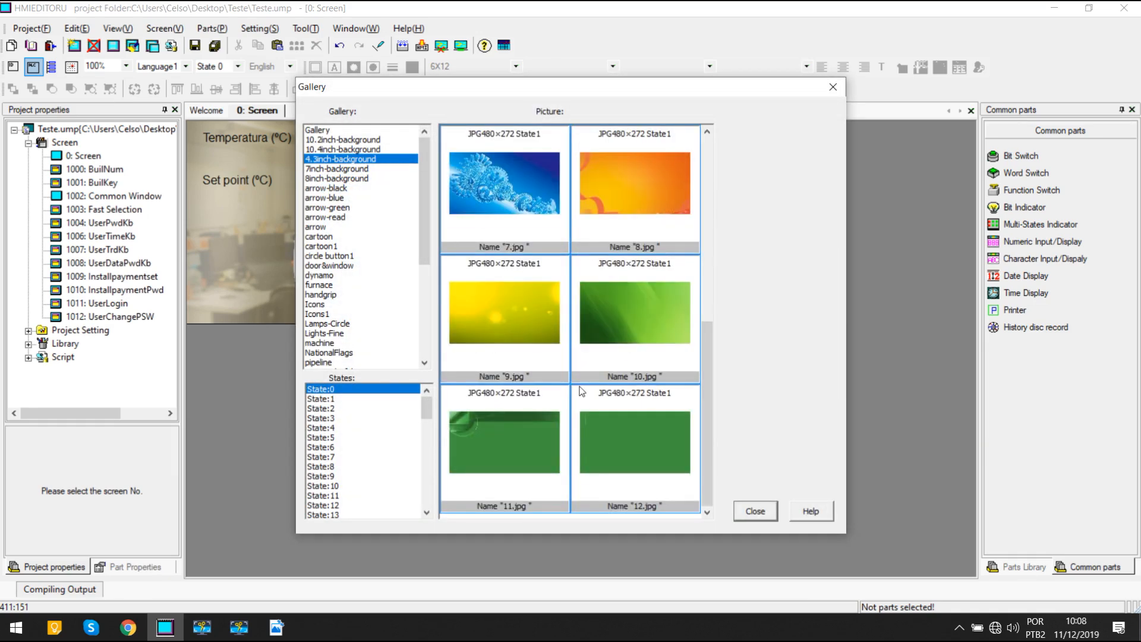
click(500, 306)
click(754, 512)
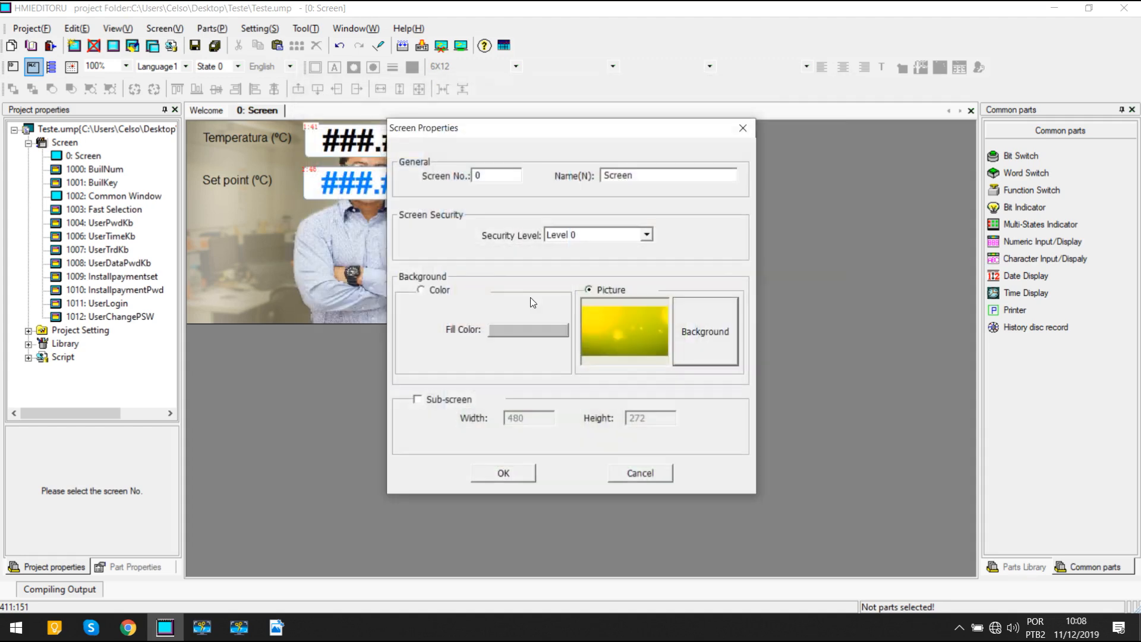
click(505, 474)
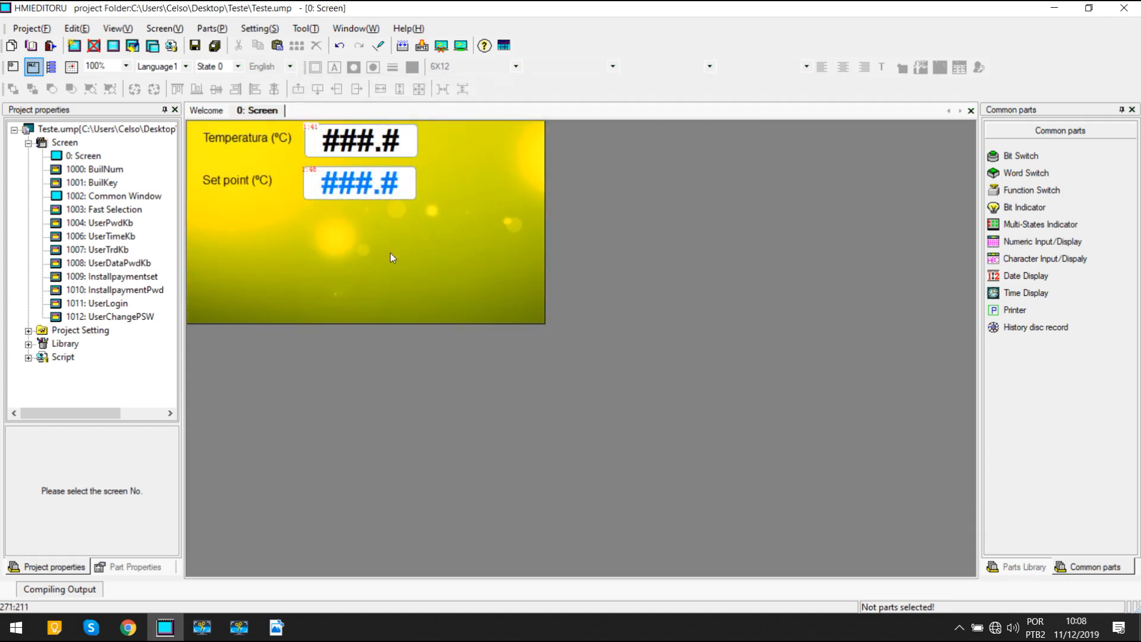
Step: Compile the project with its new background and download it from the PC to the HMI over USB:DownloadLink, accepting the panel restart
click(403, 46)
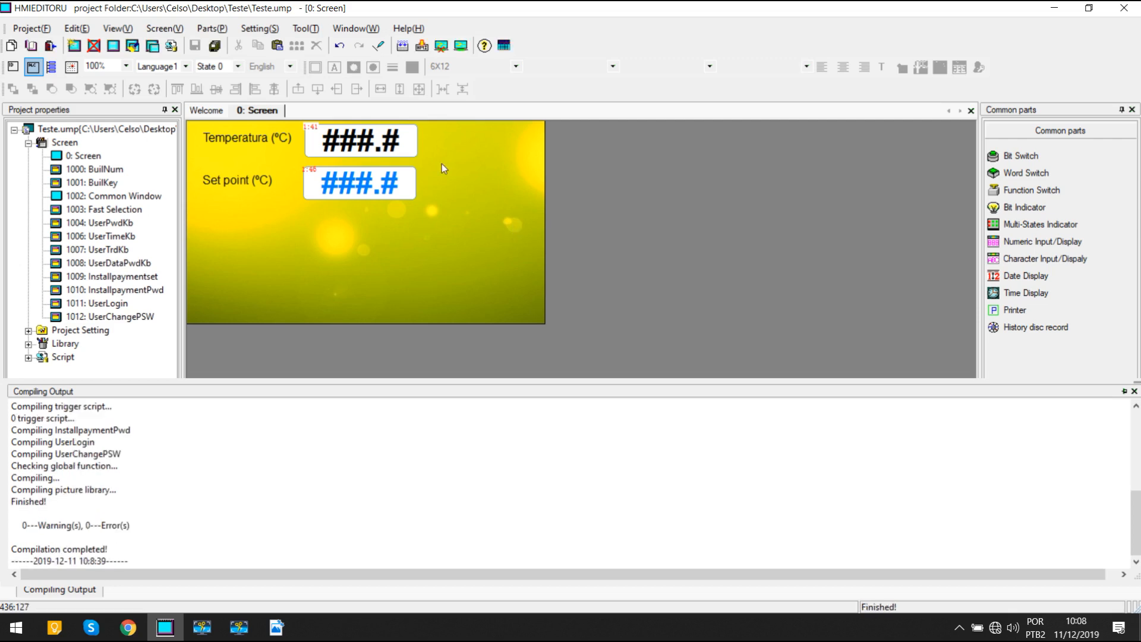
click(405, 47)
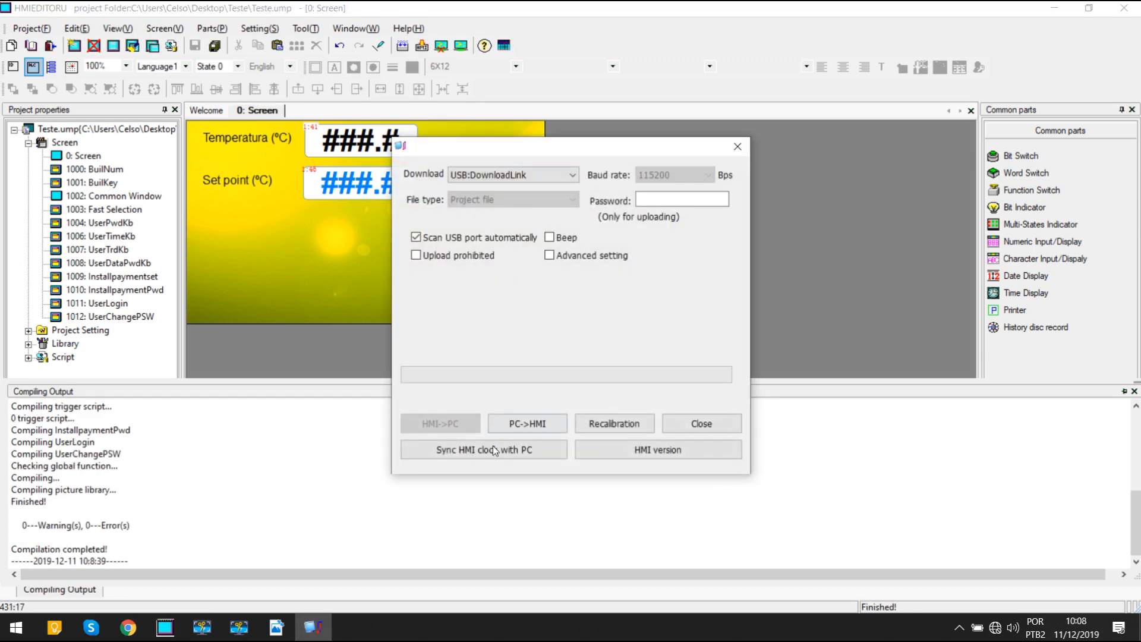
click(515, 418)
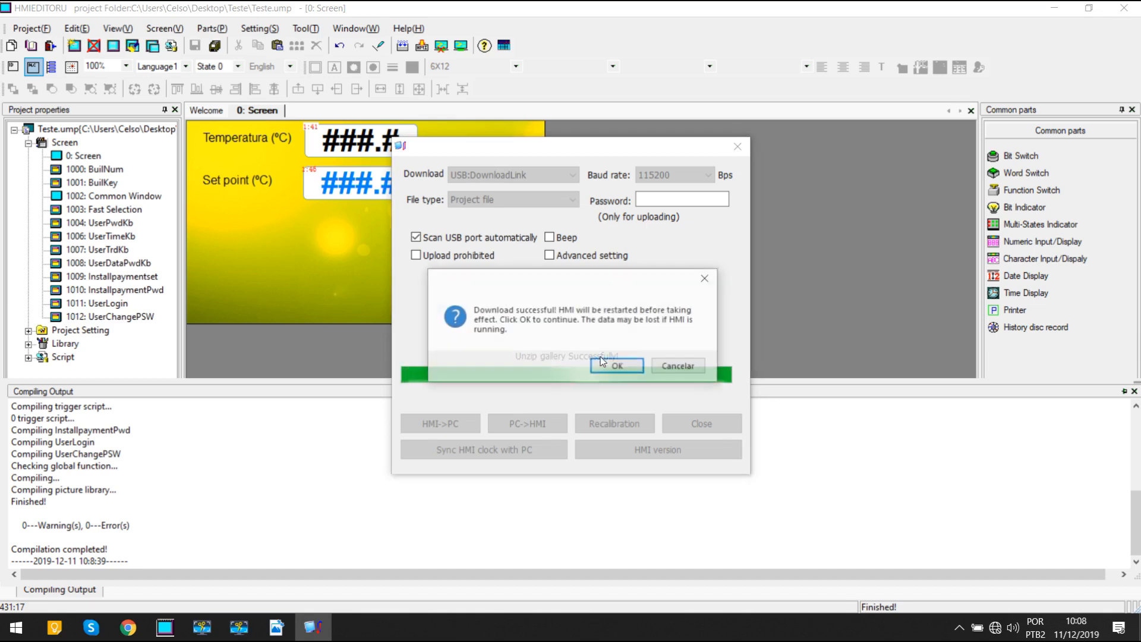
click(607, 366)
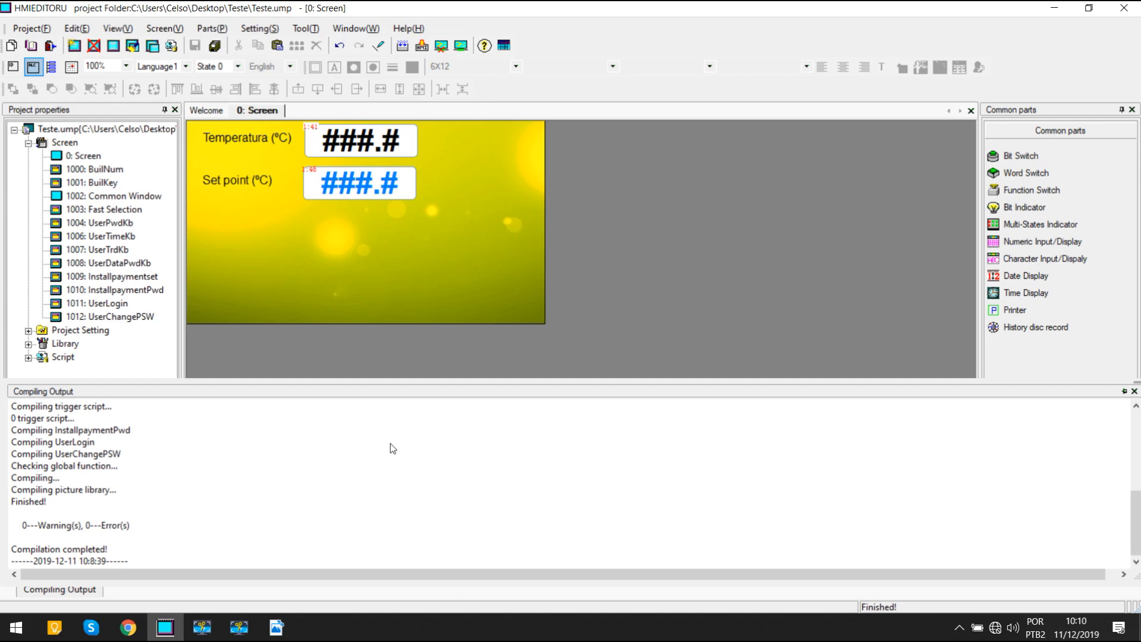
Step: Start a new screen with number 1, name it Configuração and choose a white fill color
click(74, 46)
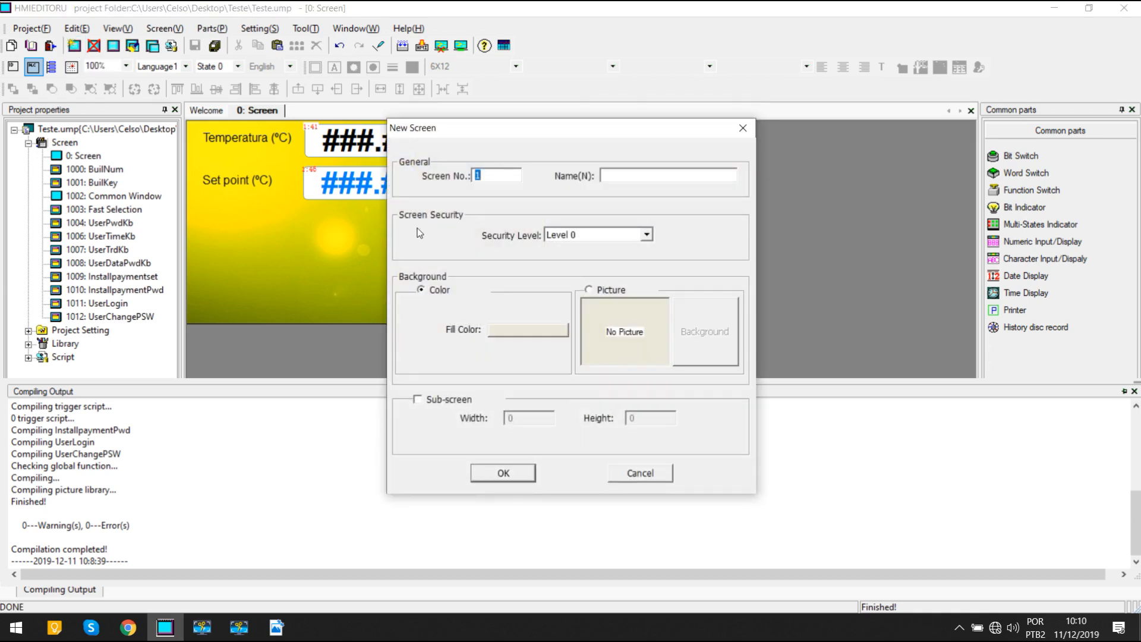
click(608, 175)
text(Configuração)
click(528, 329)
click(546, 421)
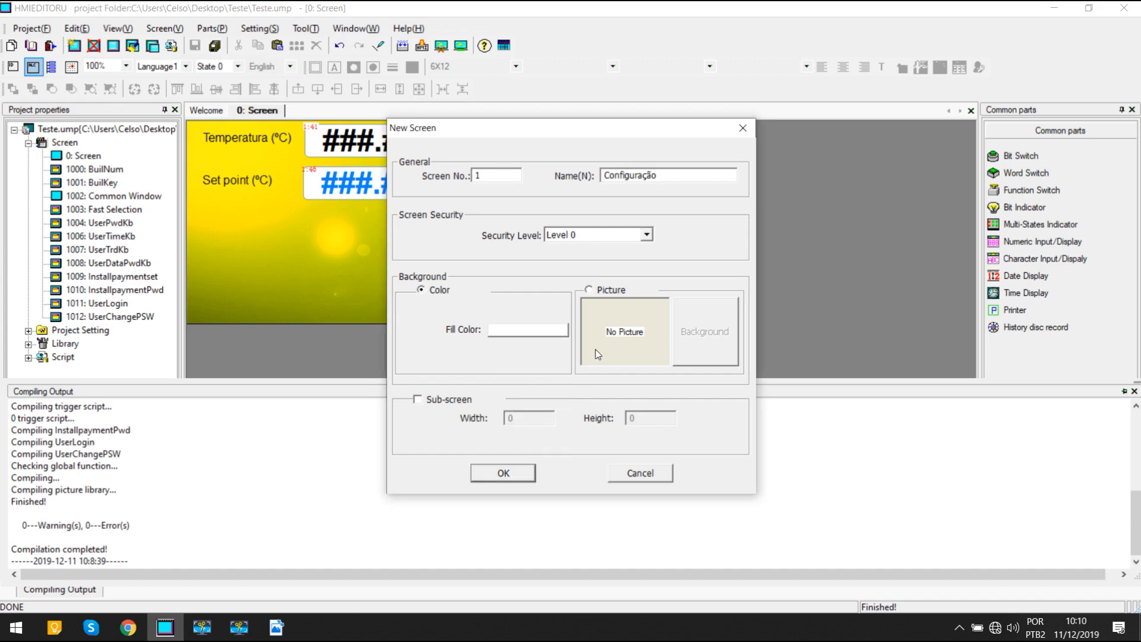
Step: Use picture 2.jpg from the 4.3inch-background collection as the new screen's background and create the screen
click(622, 292)
click(678, 325)
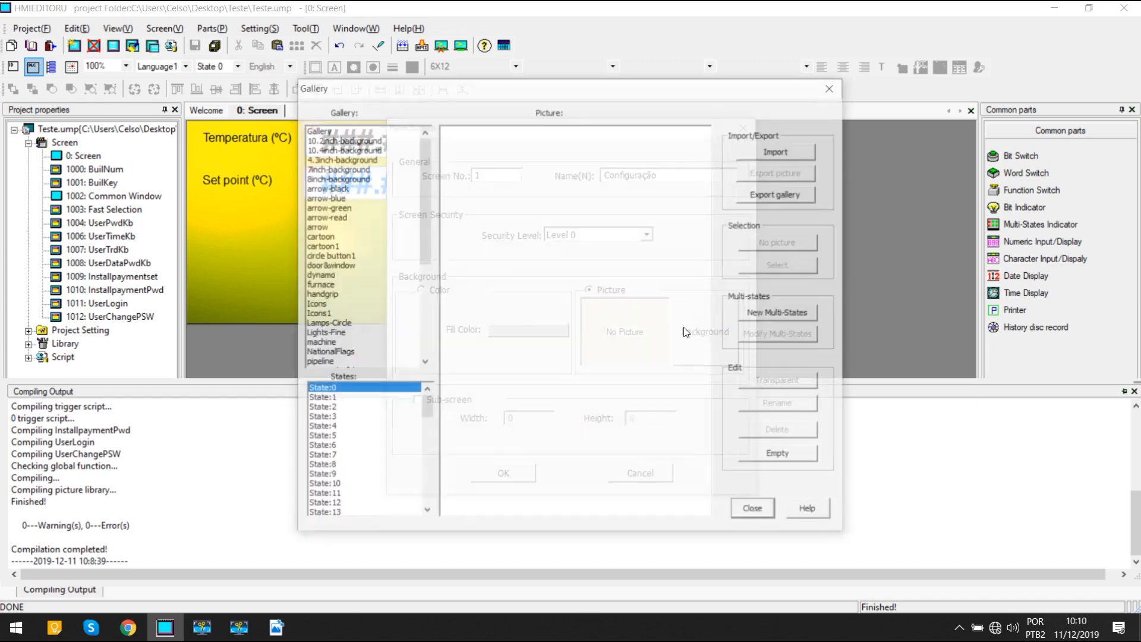
click(345, 159)
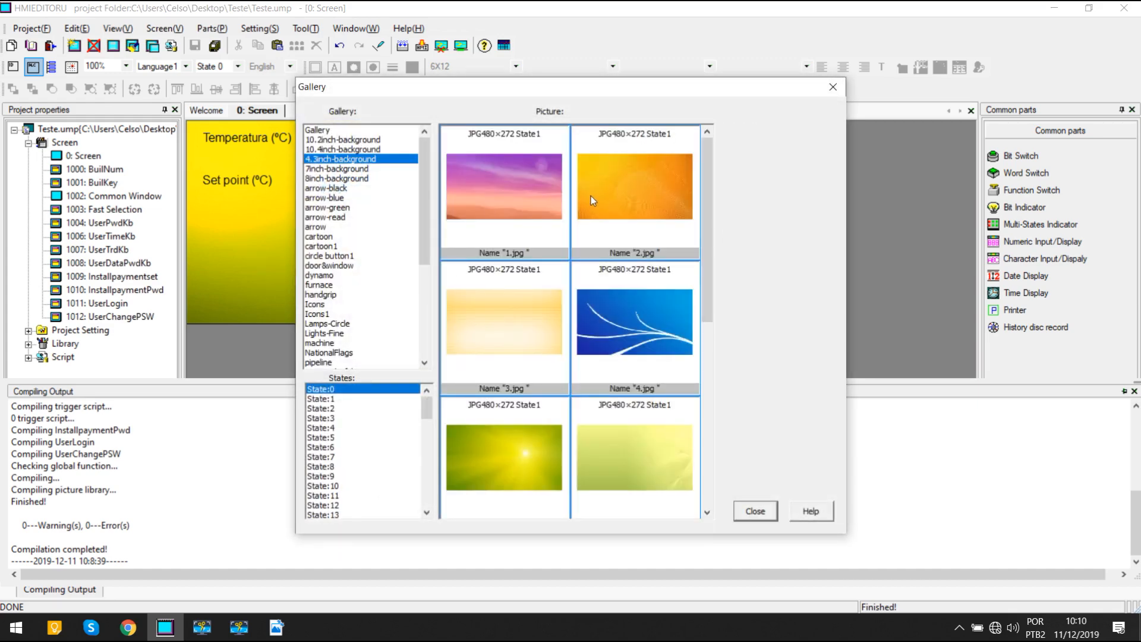
click(590, 195)
double_click(654, 198)
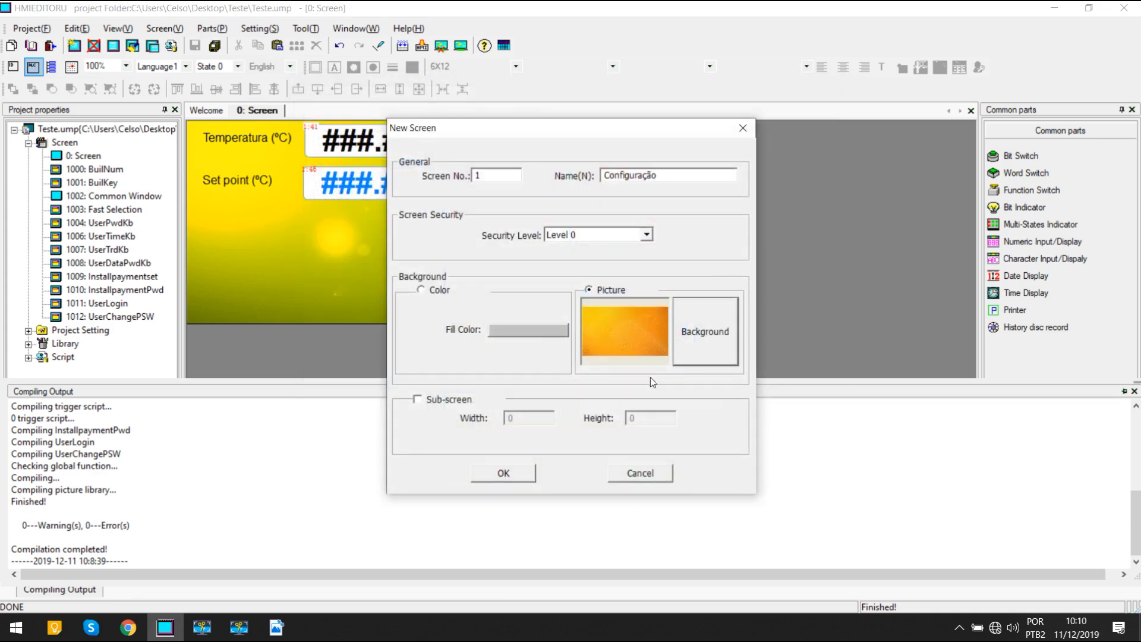
click(490, 475)
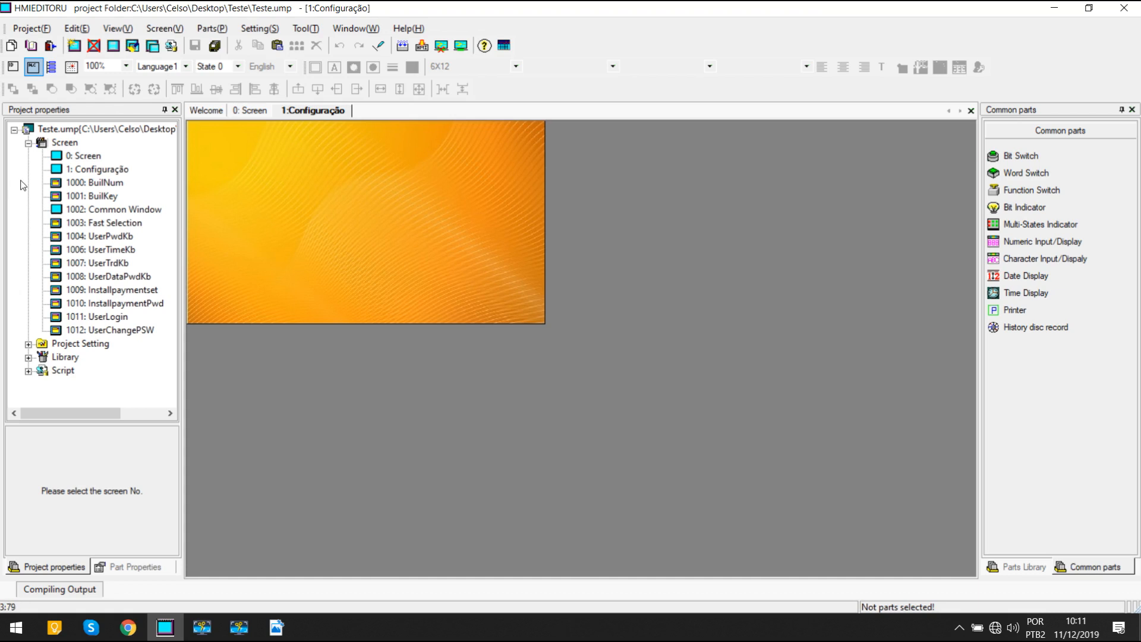
Step: Place a function switch about 83 × 74 in the lower-right corner of screen 0, starting at about (384, 185)
click(243, 112)
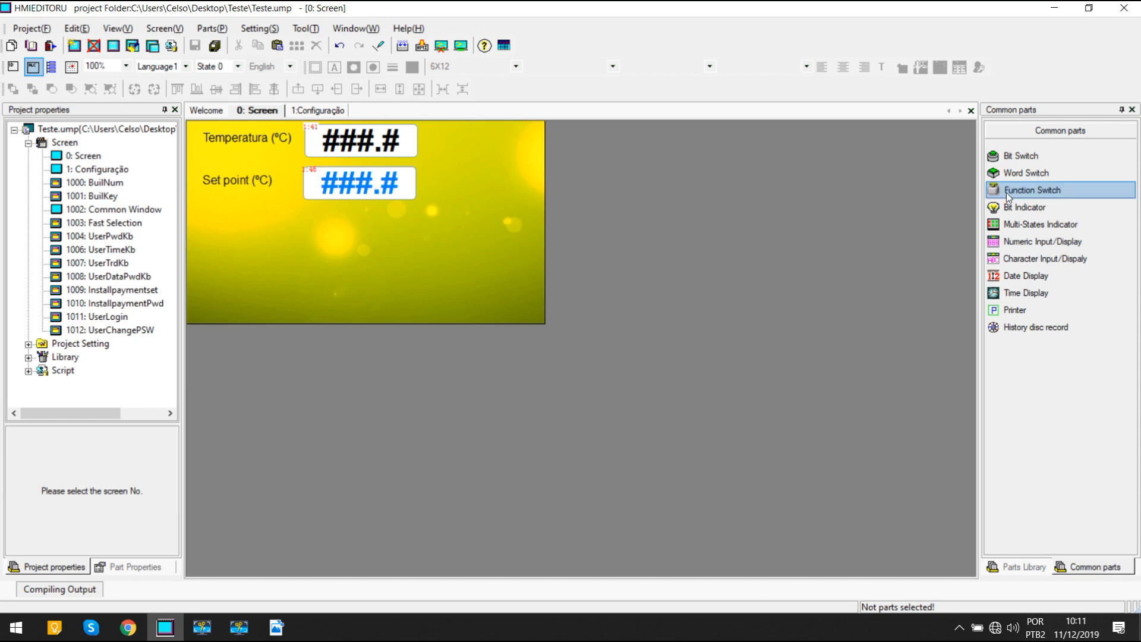
click(1015, 191)
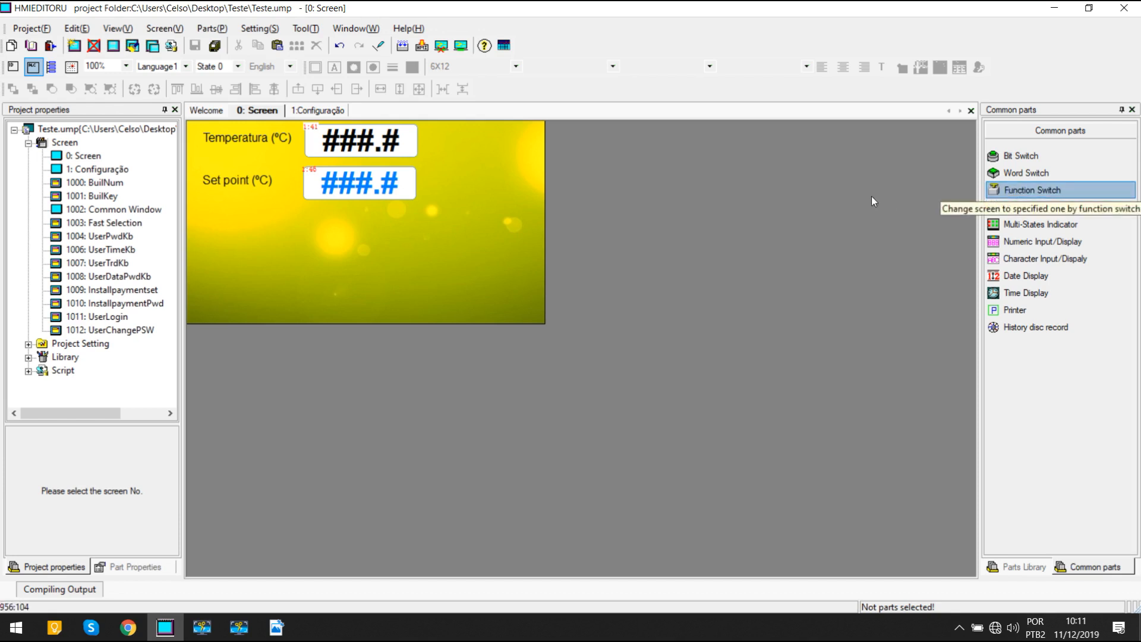
drag(474, 259, 535, 313)
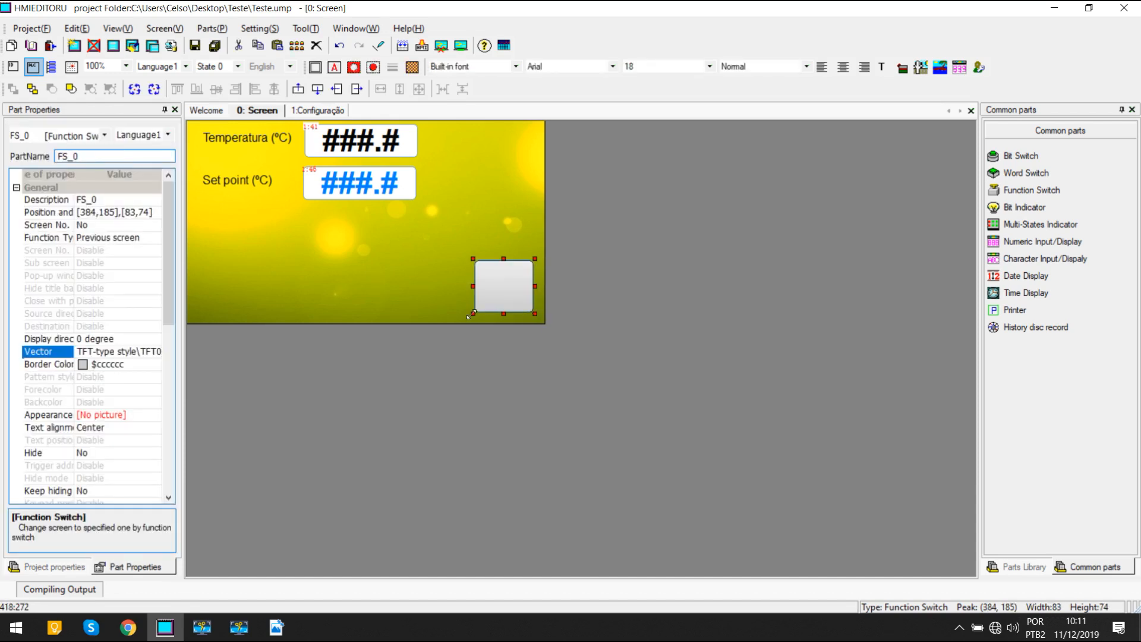
Step: Give the function switch on screen 0 the right-pointing arrow graphic swjt_a04 from the library's Arrow-type style
double_click(510, 294)
click(512, 94)
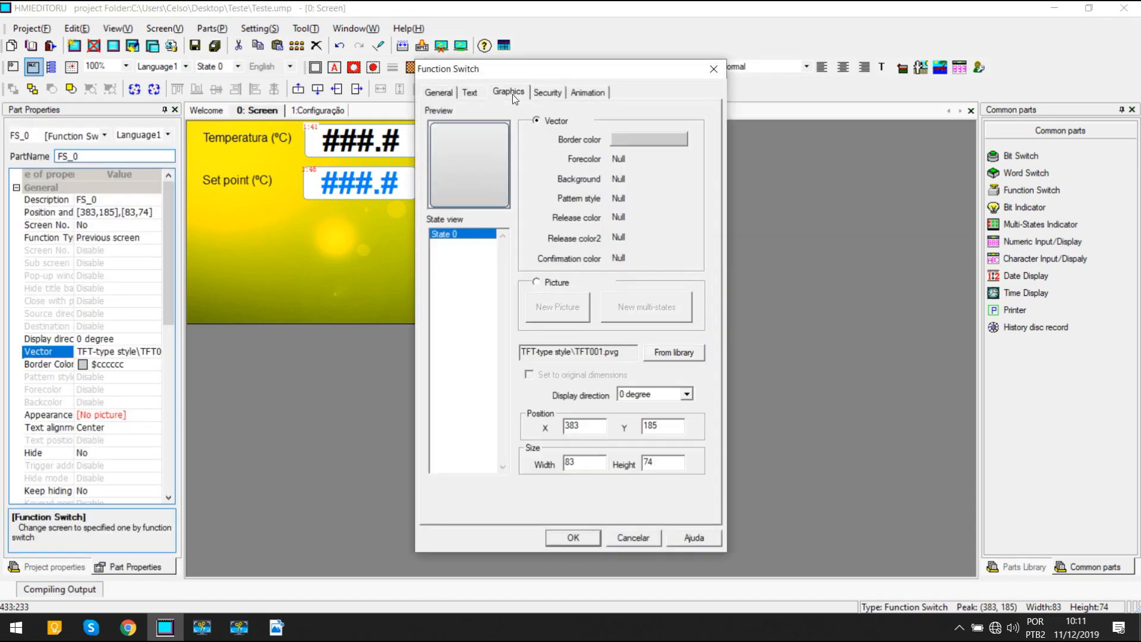
click(689, 351)
click(394, 210)
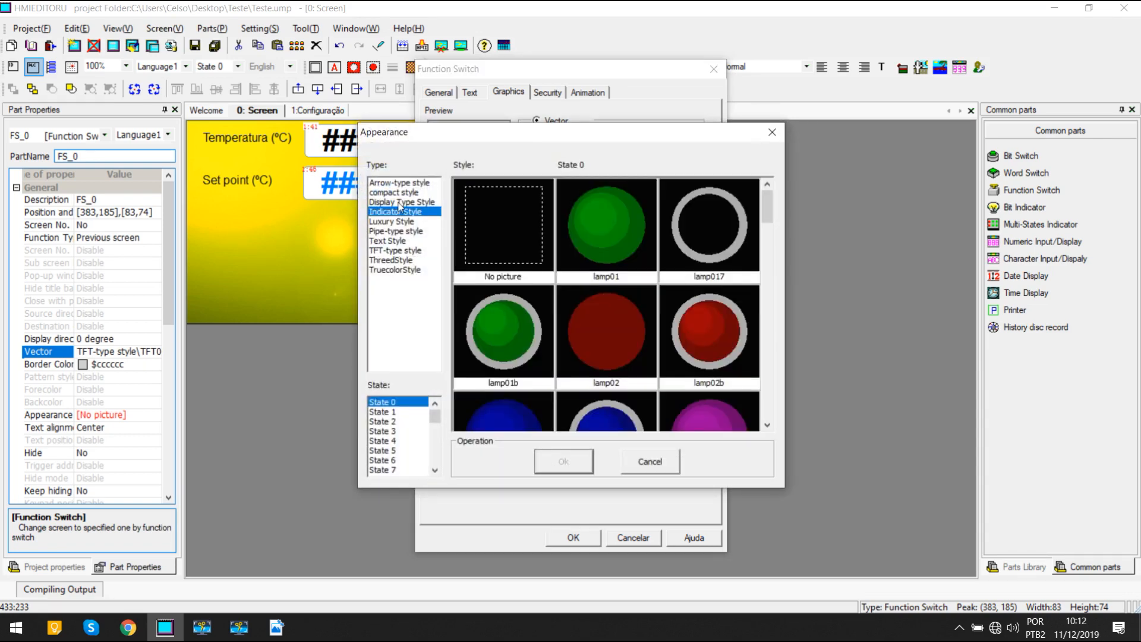
click(396, 203)
click(395, 199)
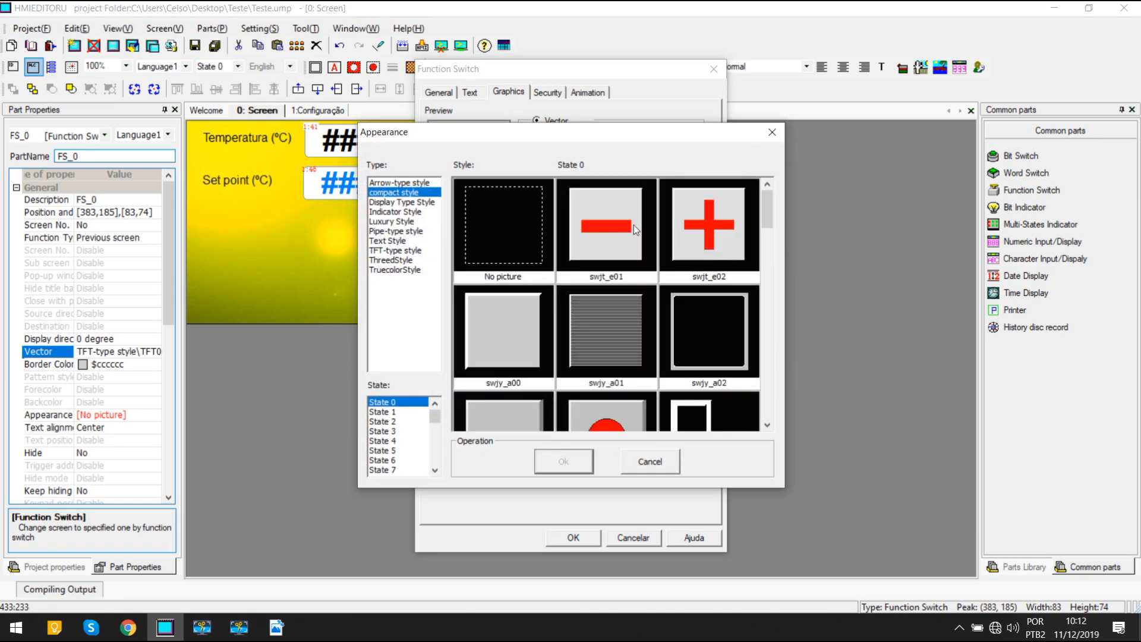
click(398, 240)
click(396, 222)
click(397, 212)
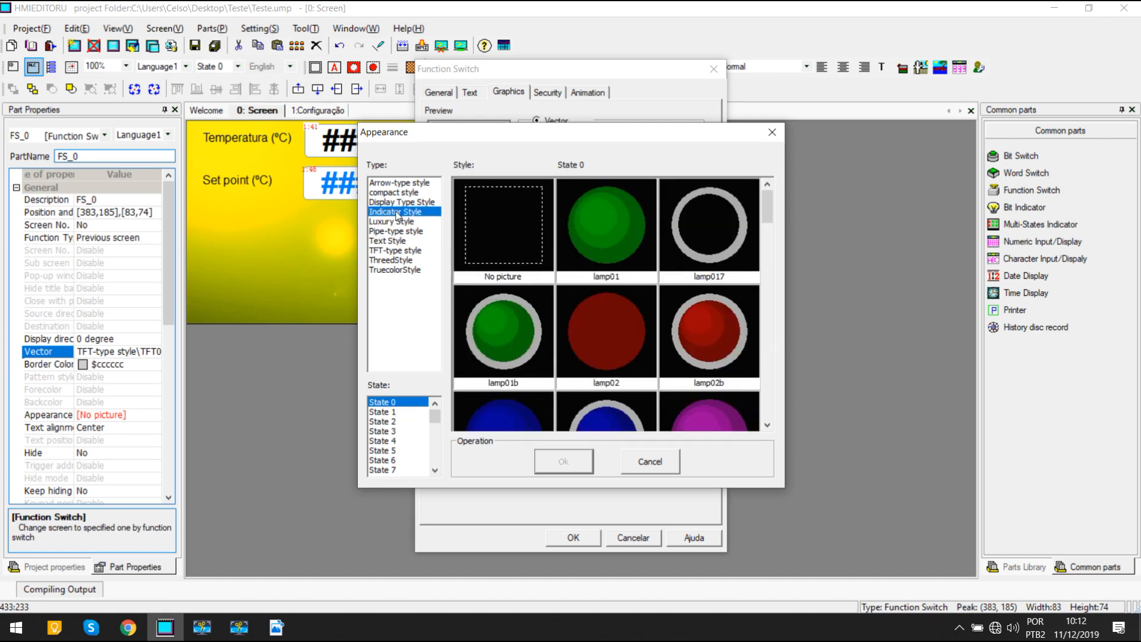
click(398, 203)
click(398, 182)
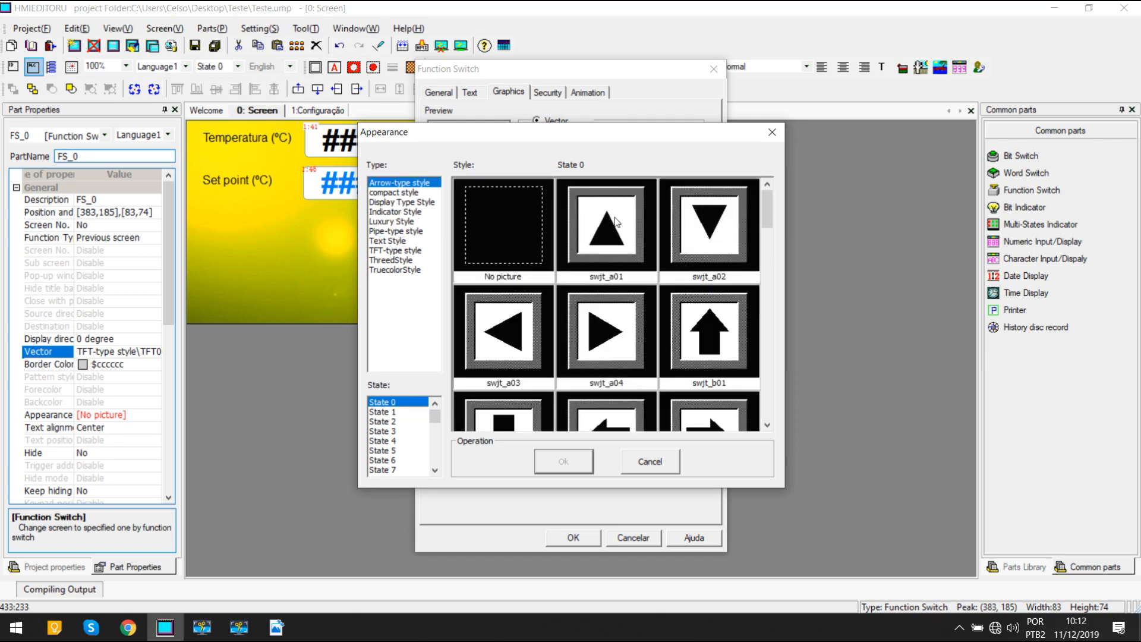
click(591, 341)
click(565, 465)
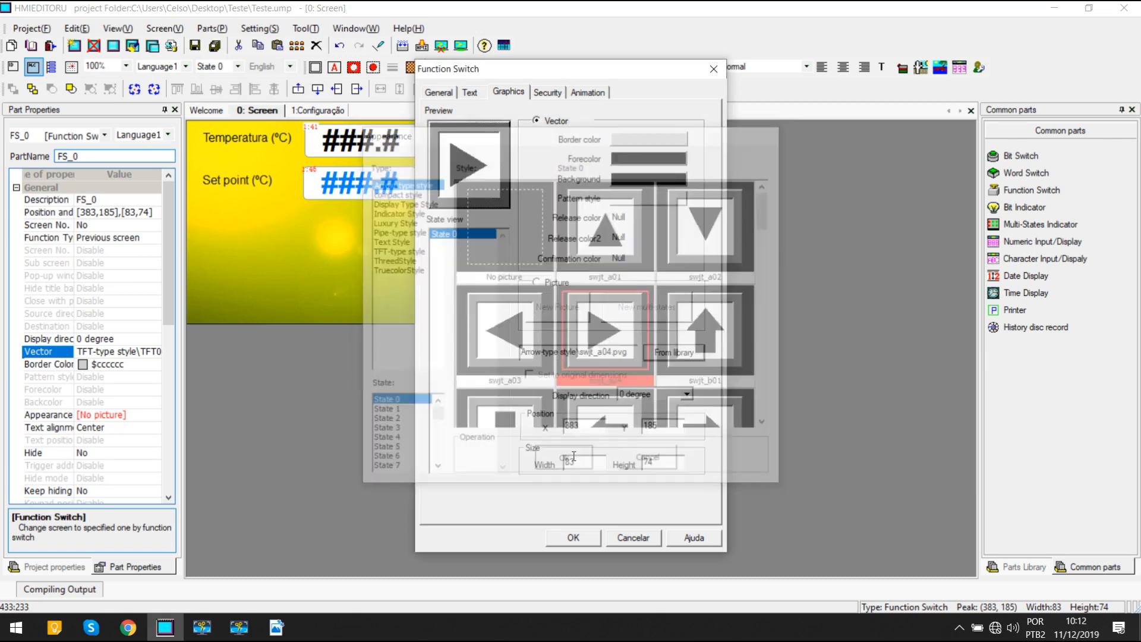
Step: Set the function switch's destination screen to 1: Configuração and apply the switch settings
click(440, 94)
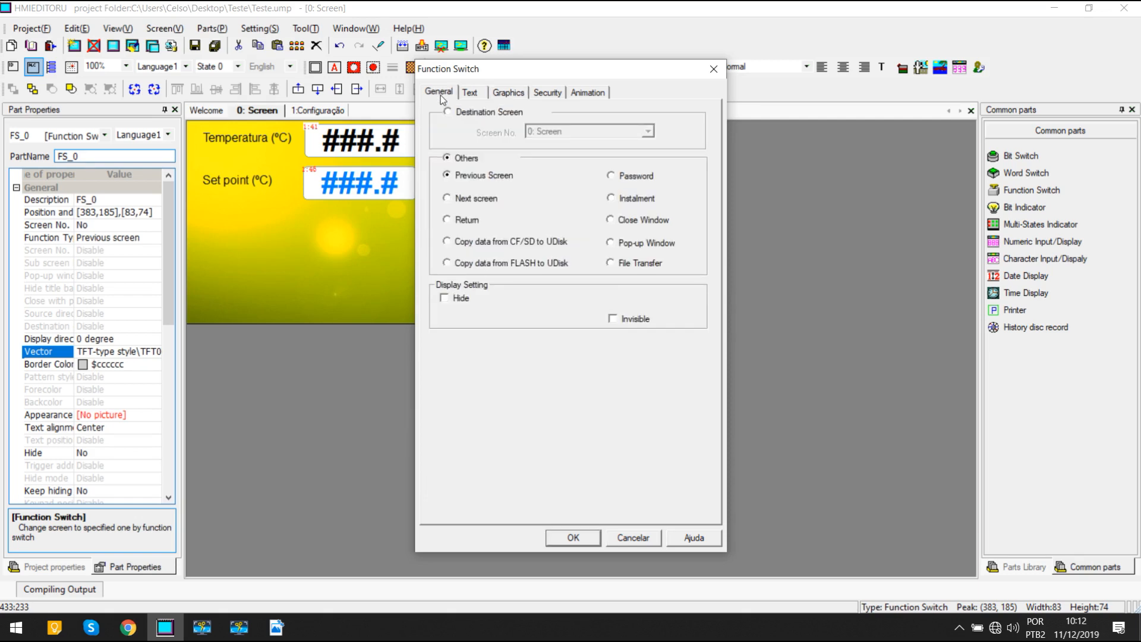
click(478, 111)
click(587, 131)
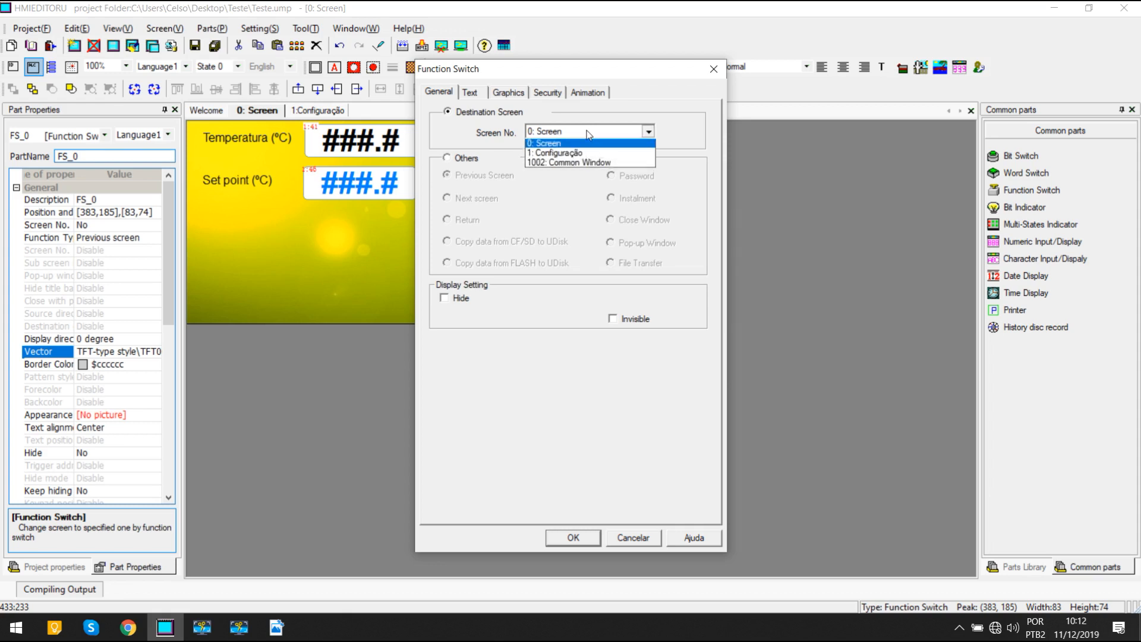
click(574, 156)
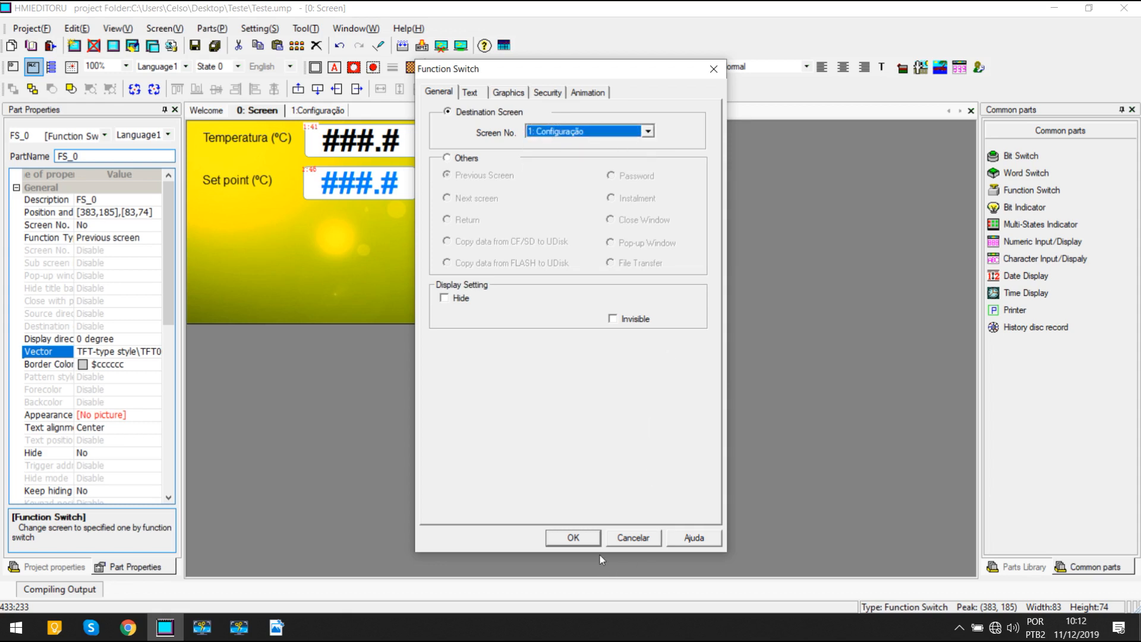
click(592, 538)
click(441, 252)
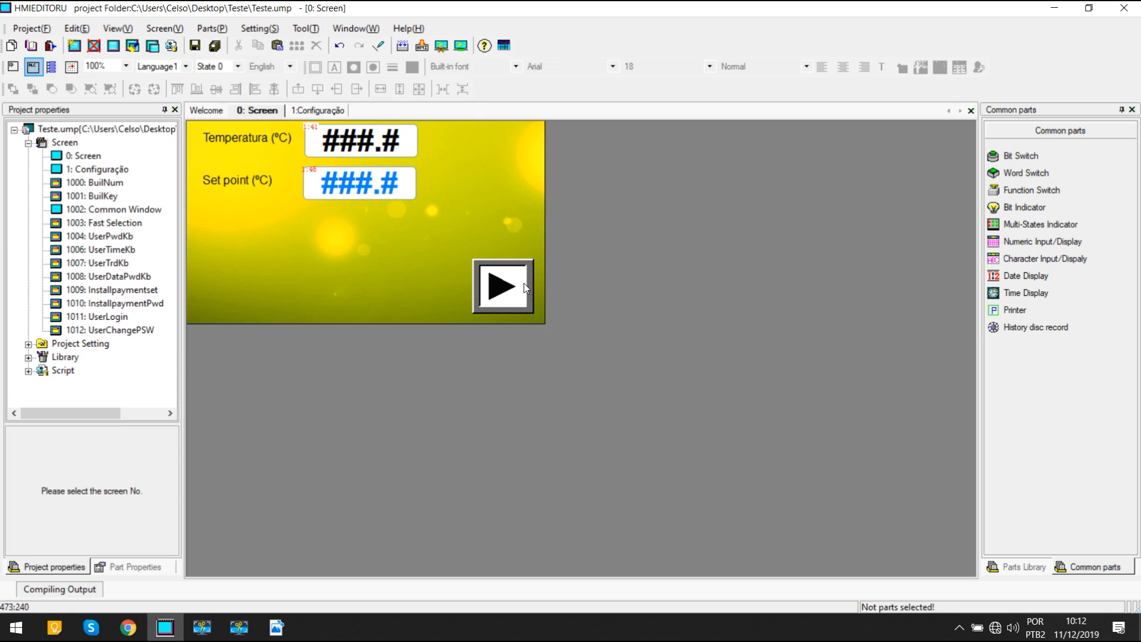
Step: Copy the arrow switch from screen 0 into the lower-left corner of the Configuração screen, at about (10, 187)
click(534, 299)
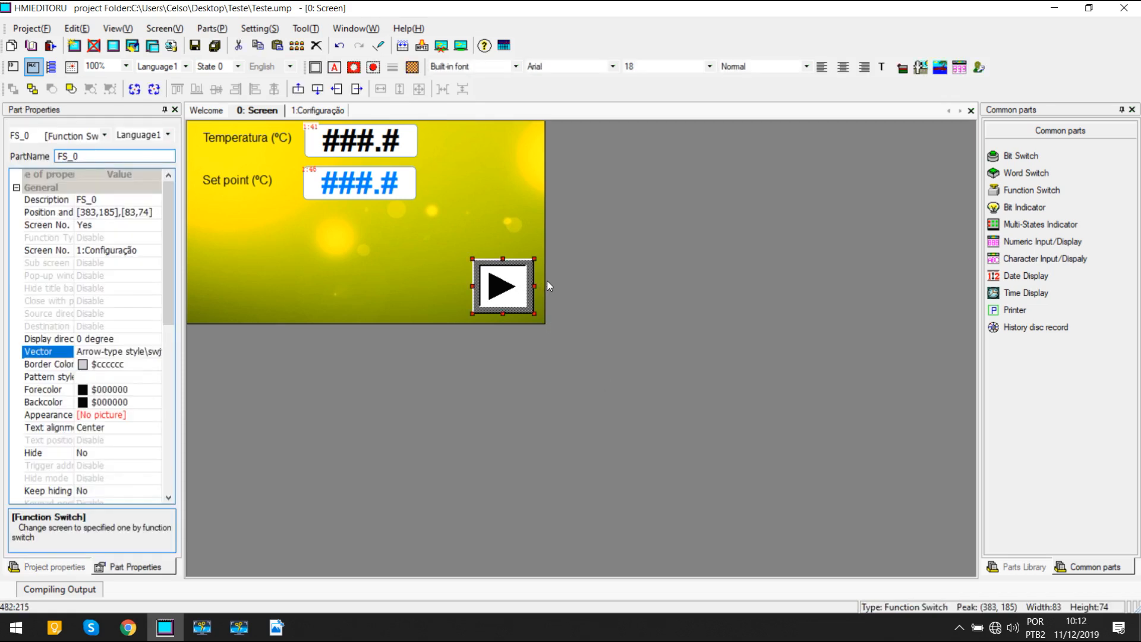
click(341, 111)
drag(224, 296, 226, 292)
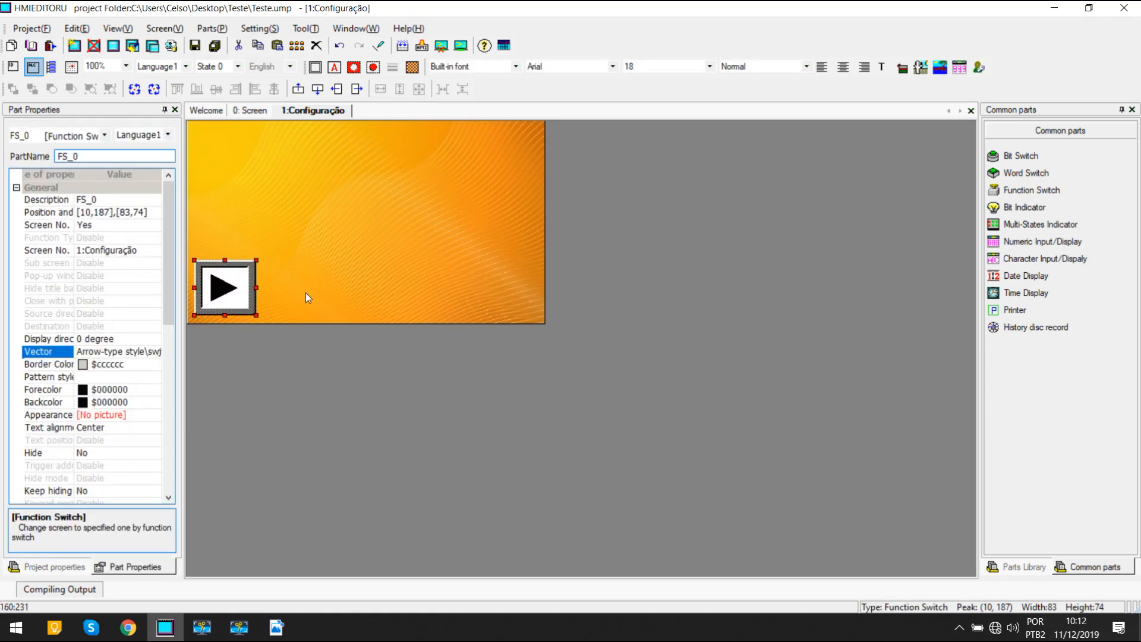
Step: Change the copied switch's graphic to the left-pointing arrow swjt_a03 from the Arrow-type style
double_click(228, 270)
click(509, 92)
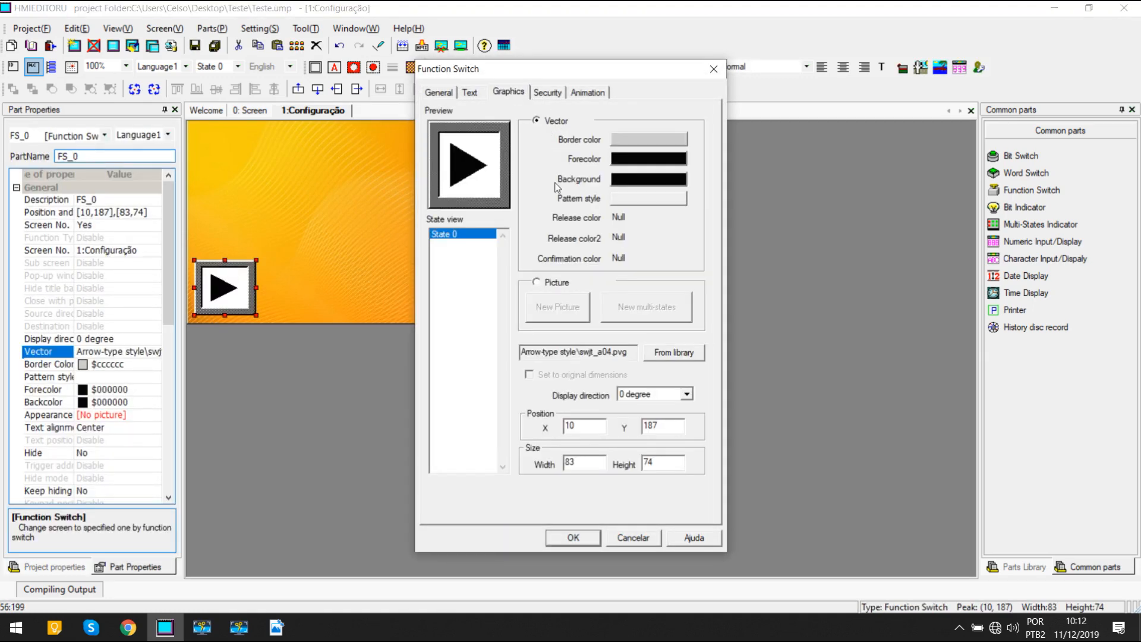
click(666, 355)
click(531, 356)
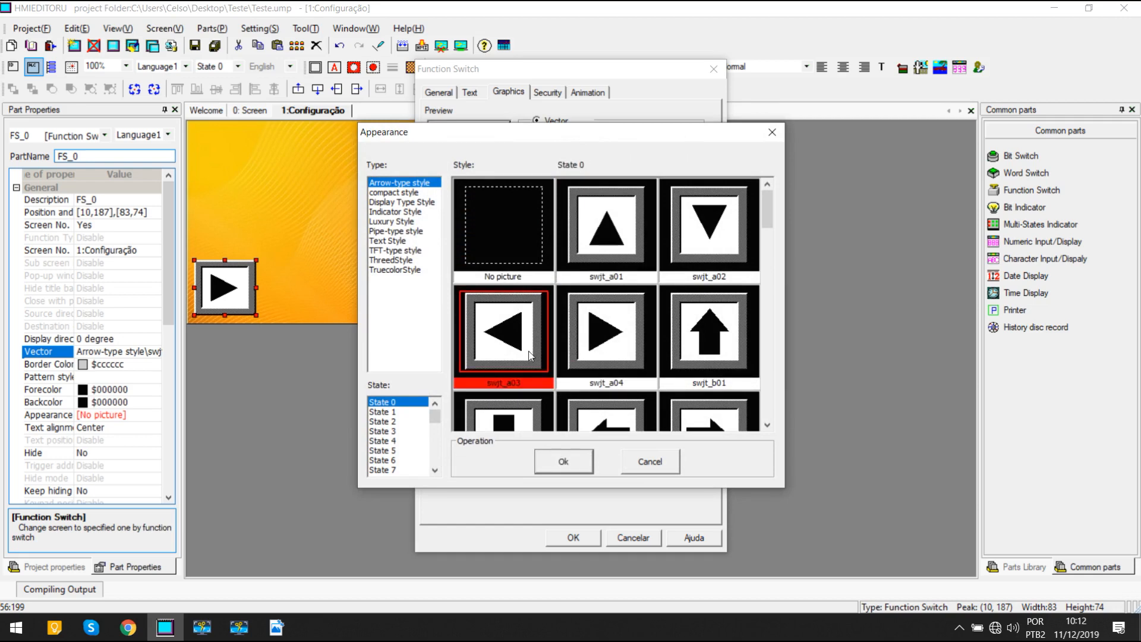
click(580, 461)
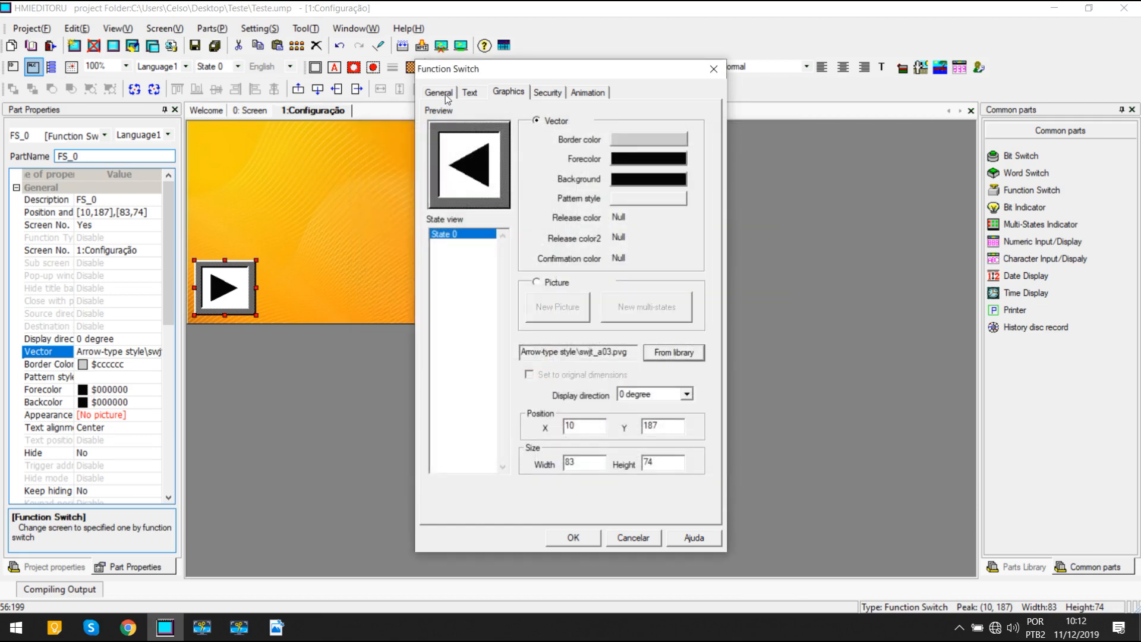
Step: Set the copied switch's destination screen to 0: Screen and apply the switch settings
click(445, 94)
click(591, 132)
click(587, 143)
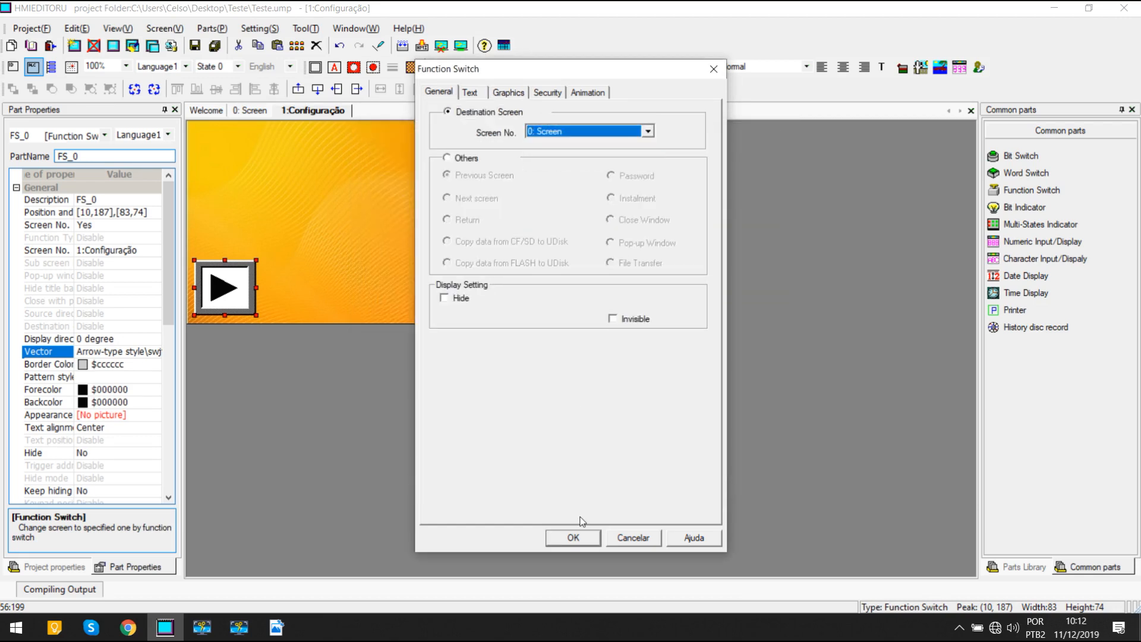
click(574, 538)
click(383, 190)
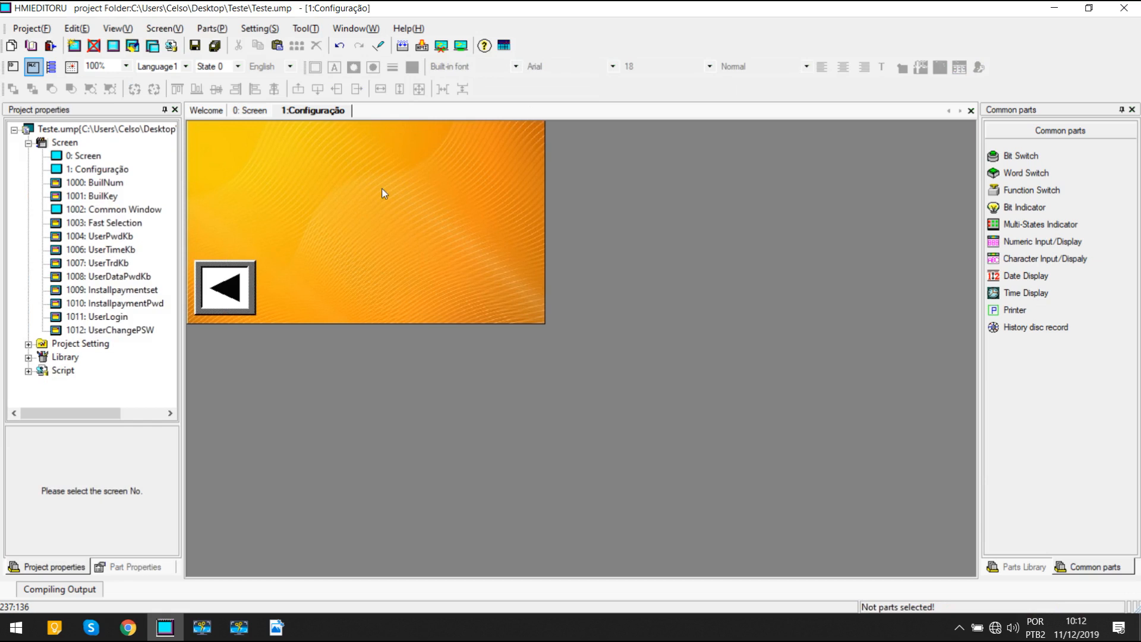
Step: Compile the two-screen project and download it from the PC to the HMI over USB:DownloadLink
click(402, 47)
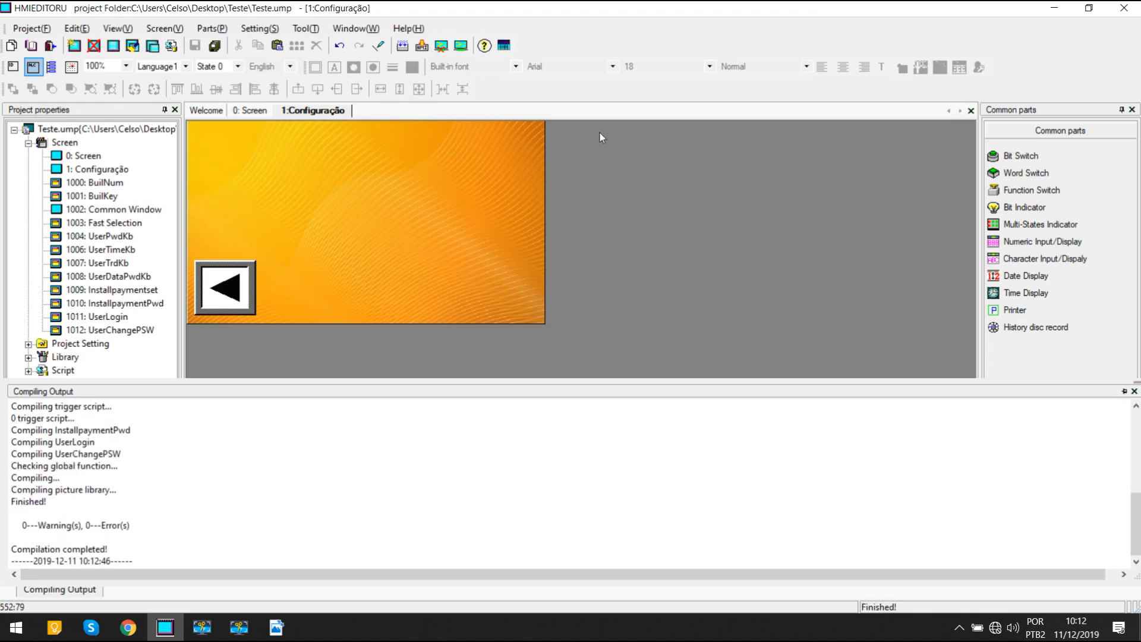
click(421, 46)
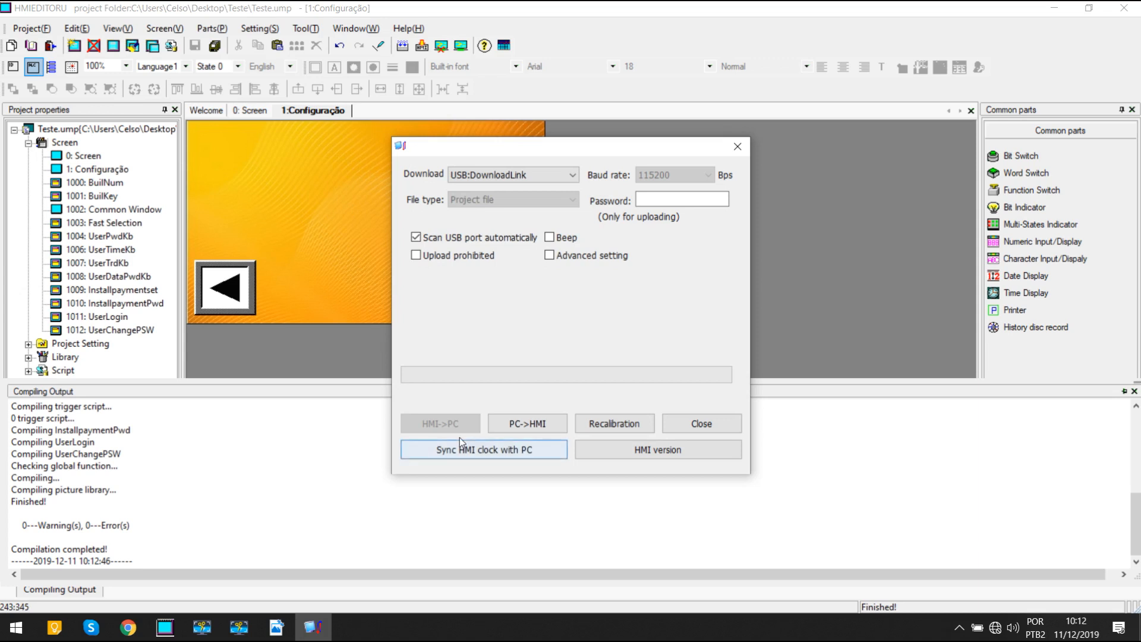
click(504, 425)
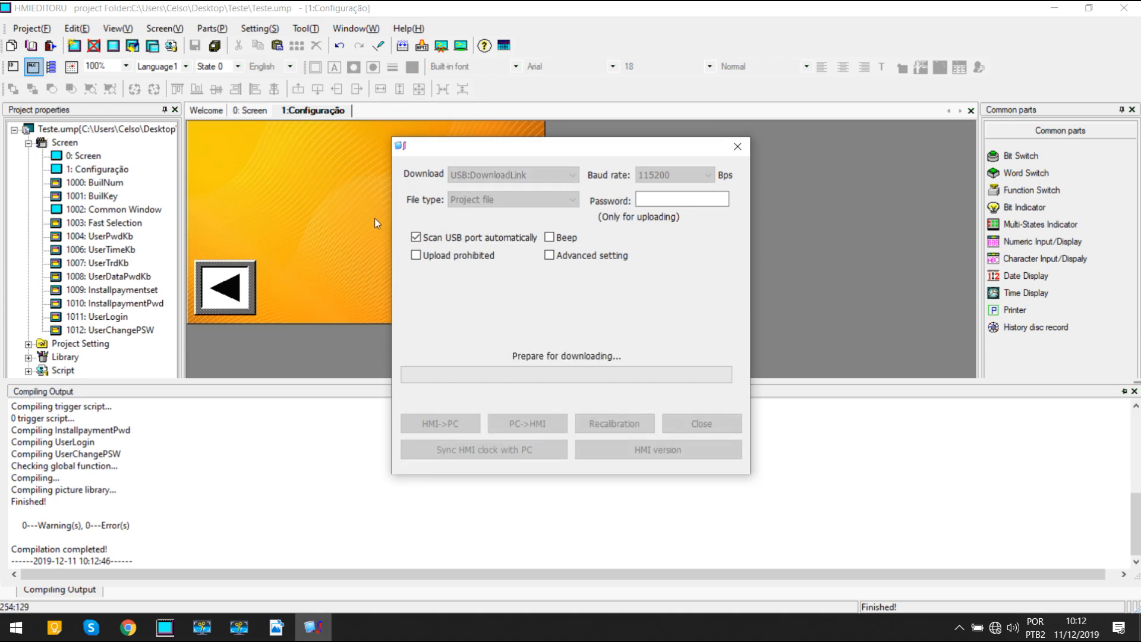
click(596, 367)
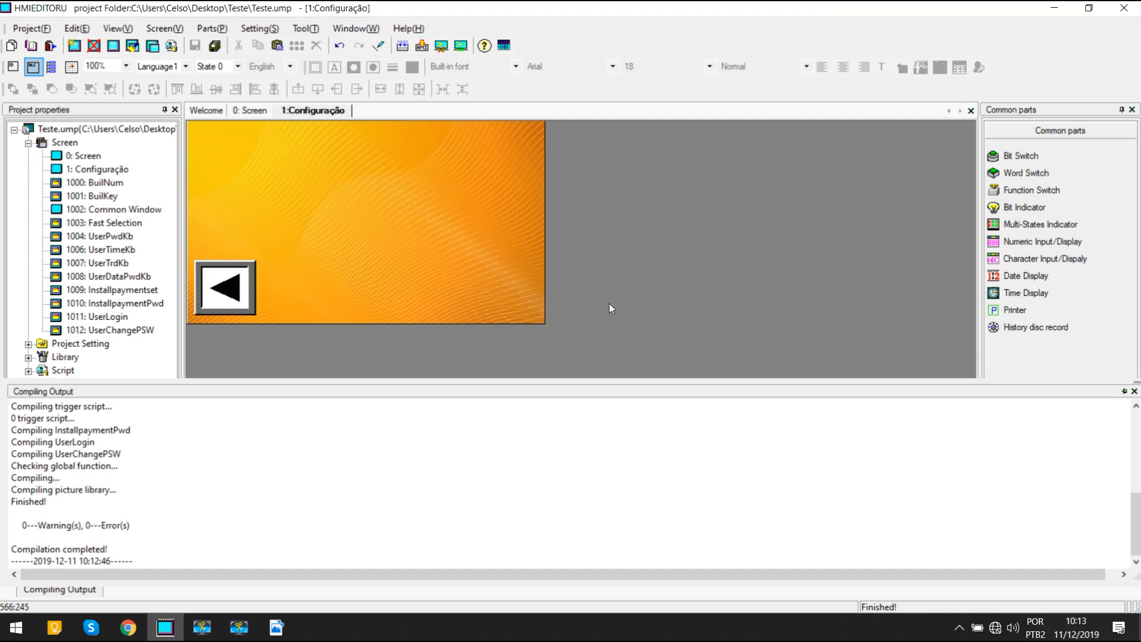
click(571, 279)
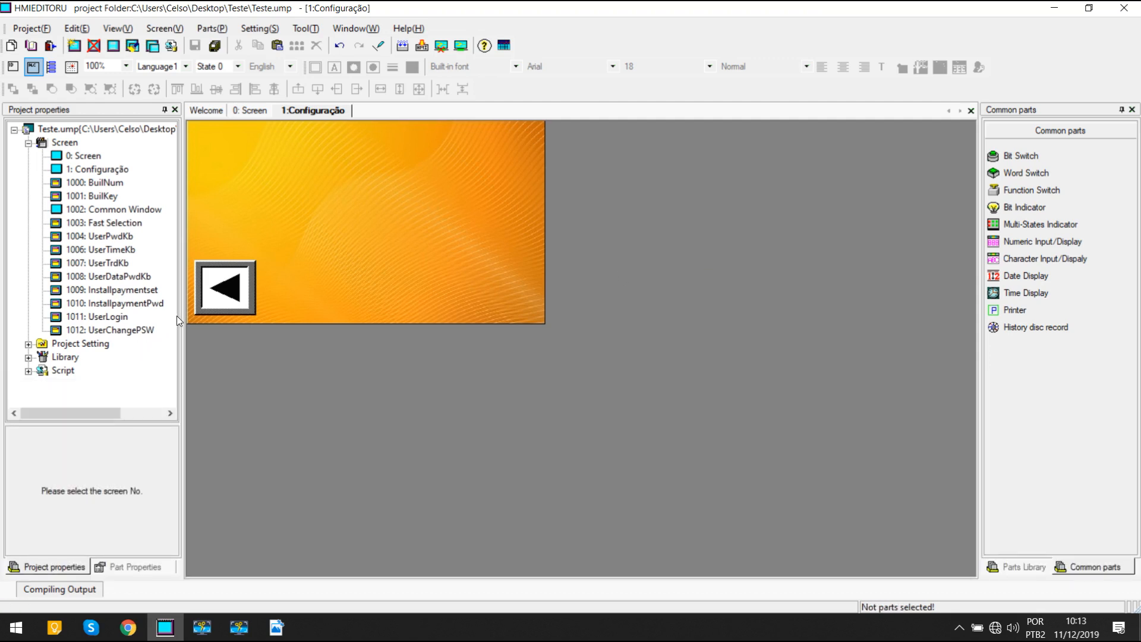
Step: Resize the left-arrow switch on the Configuração screen to about 74 × 65, keeping it in the lower-left corner
click(230, 291)
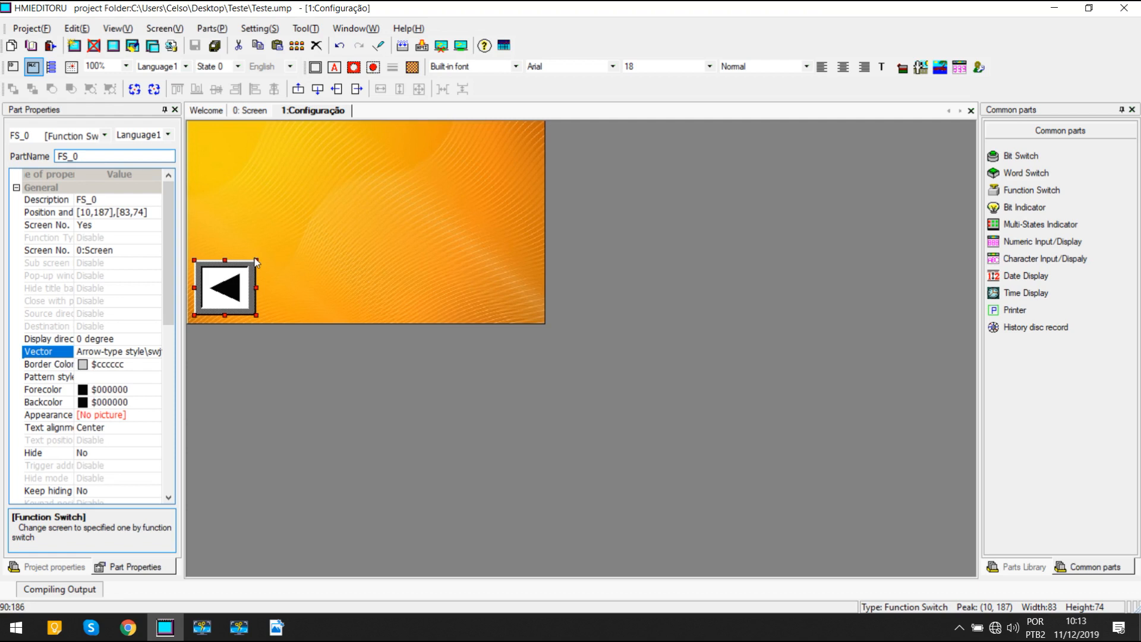
drag(256, 263, 250, 149)
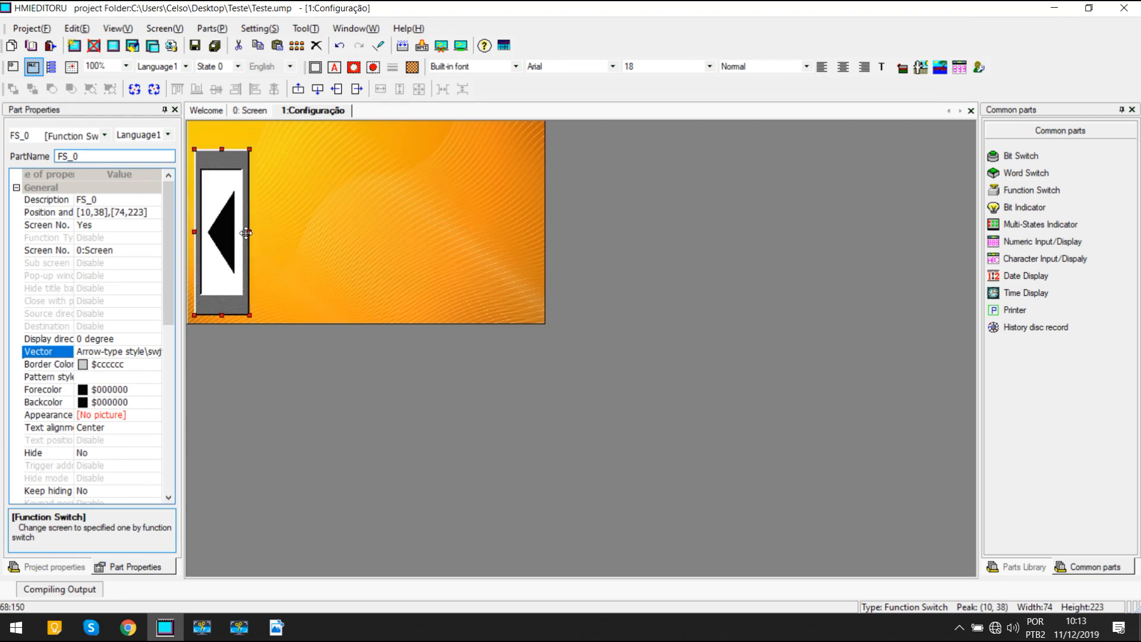
drag(221, 315, 214, 268)
click(266, 277)
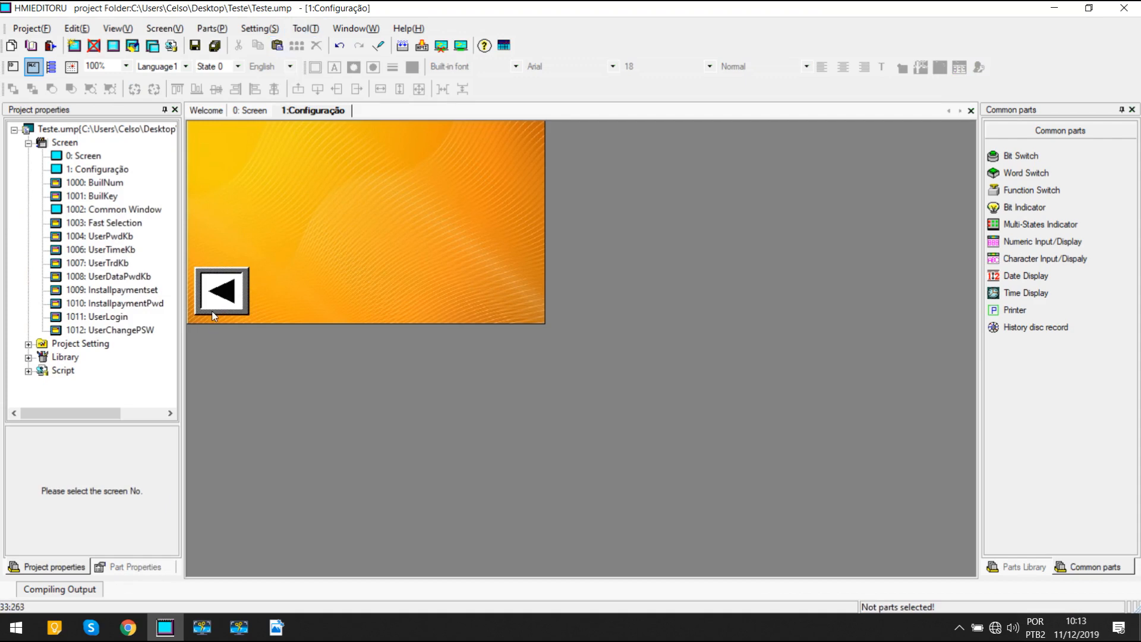
Step: Try the gallery picture foto as the graphic of the Configuração screen's function switch
double_click(232, 287)
click(508, 93)
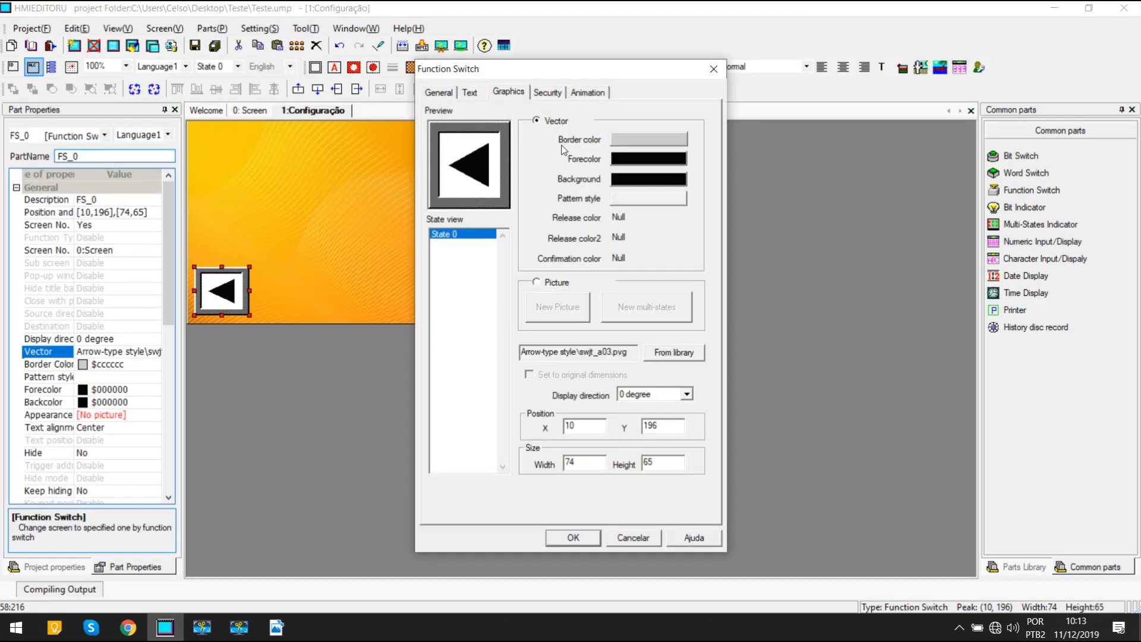
click(548, 282)
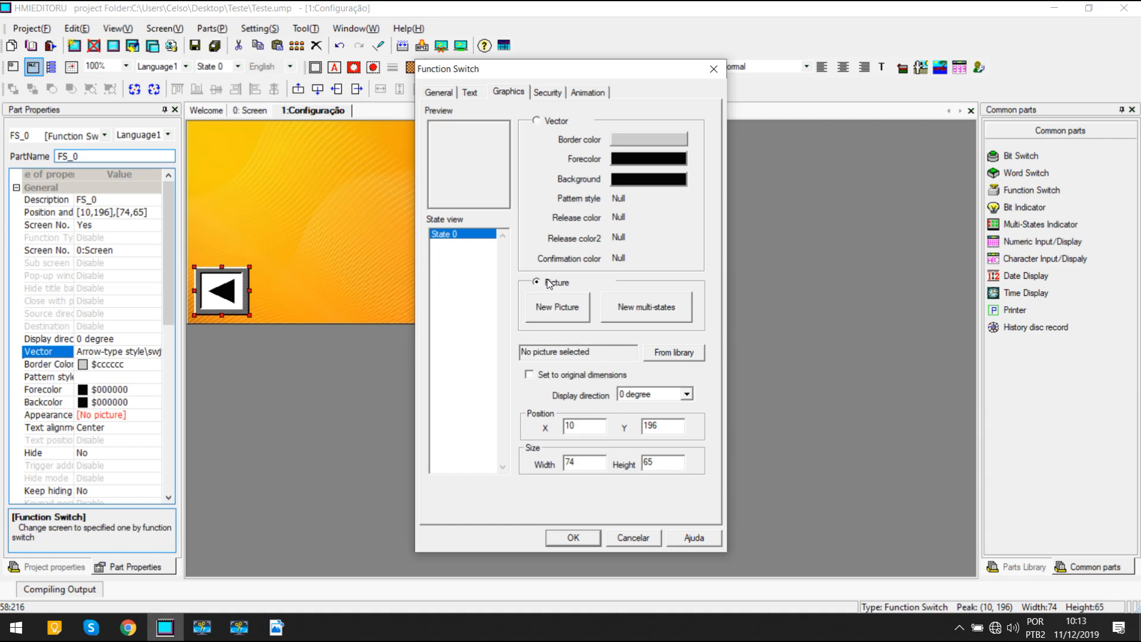
click(658, 351)
click(523, 203)
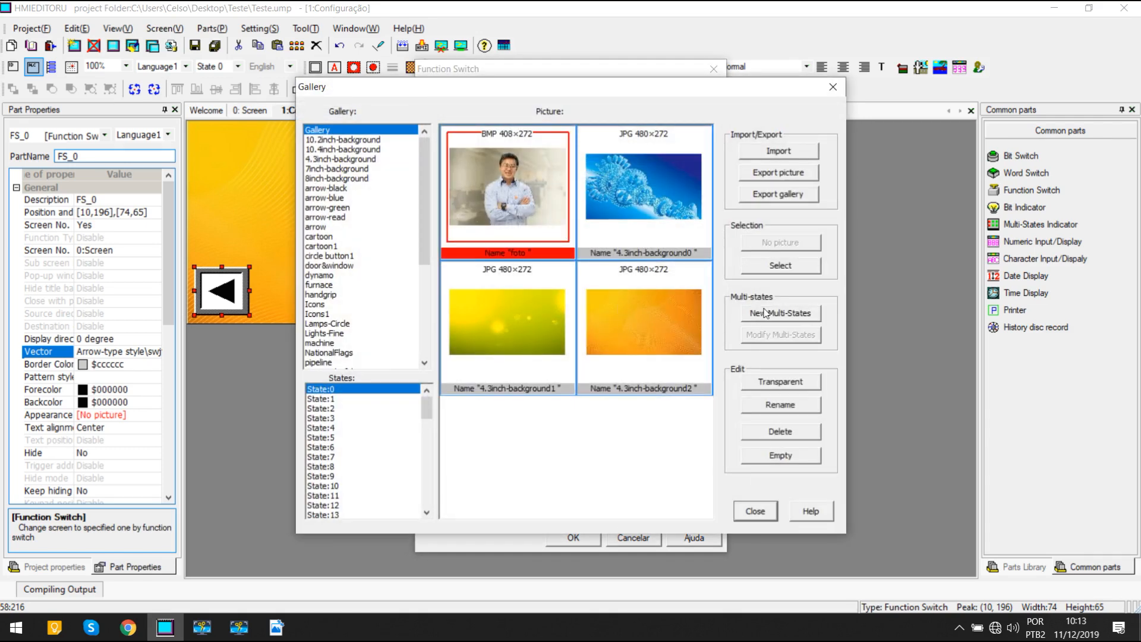
click(779, 266)
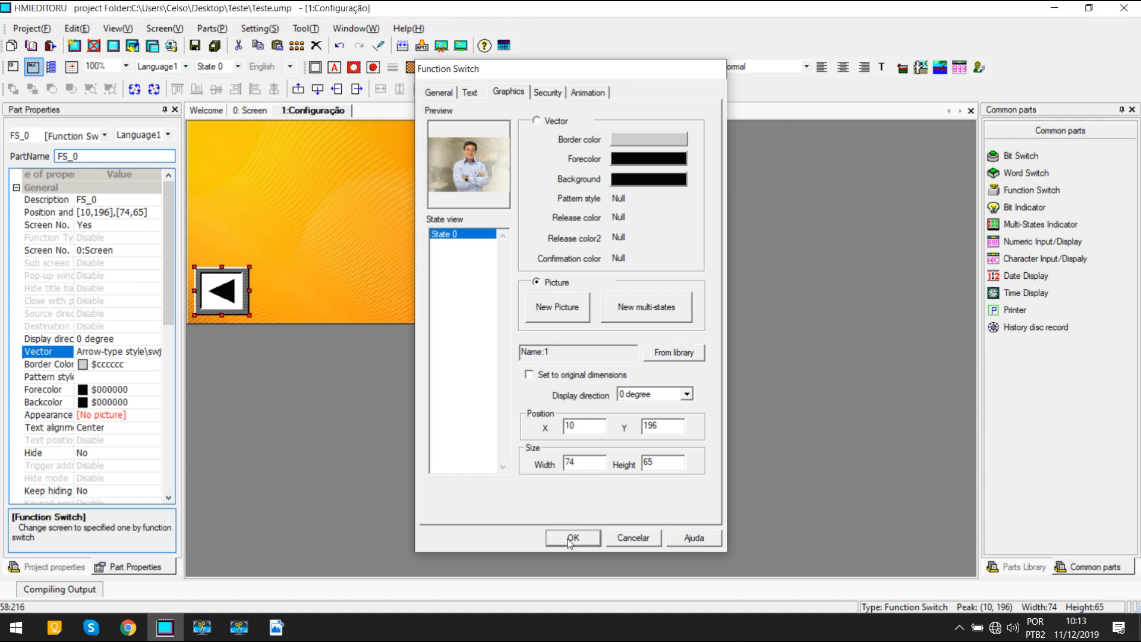
click(572, 539)
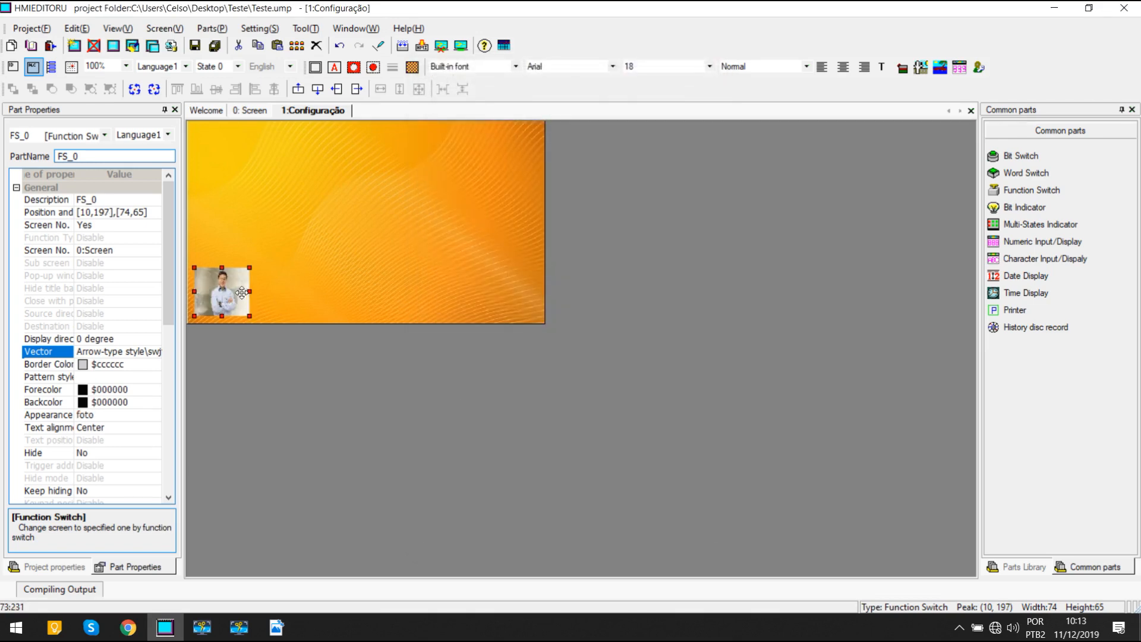
Step: Switch the Configuração screen's function switch from the picture back to its vector graphic, Arrow-type style swjt_a03
double_click(242, 293)
click(510, 93)
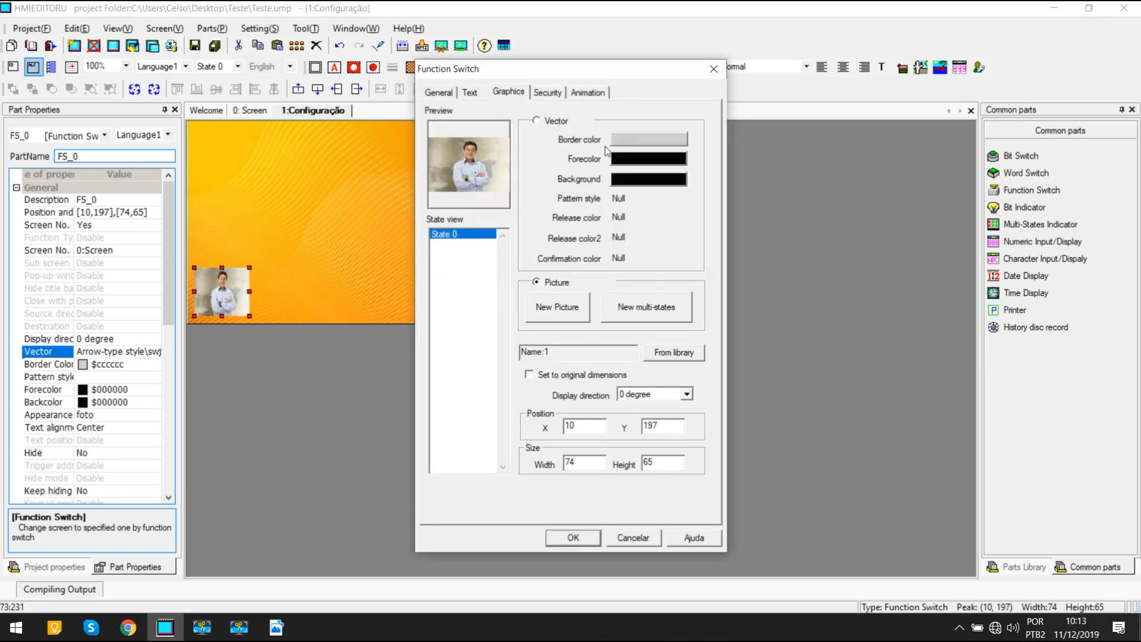
click(559, 123)
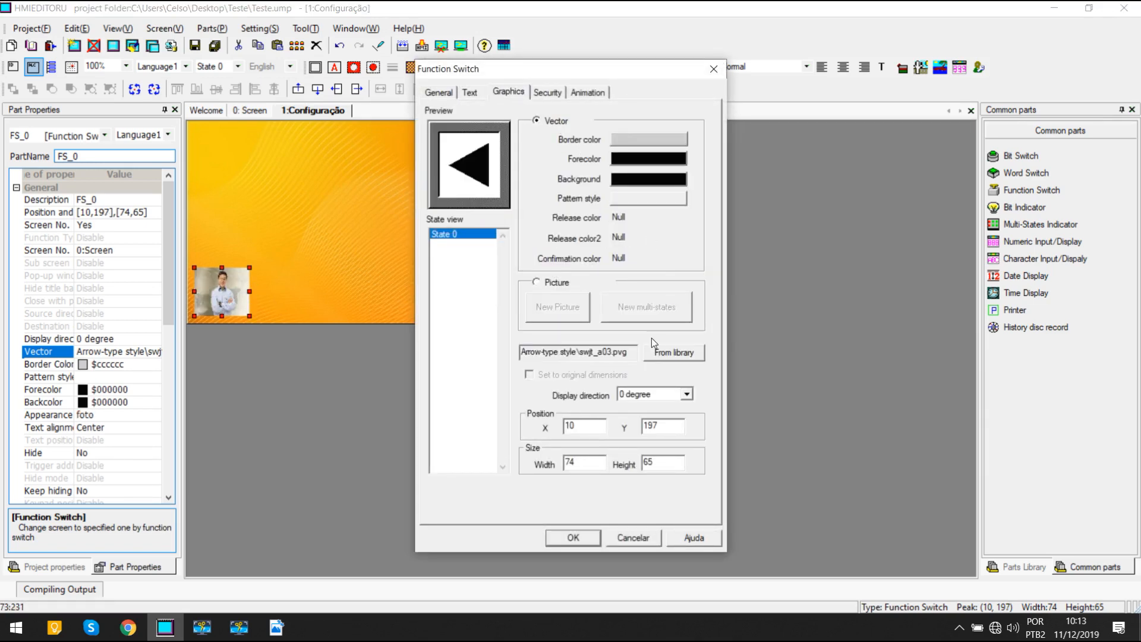
click(588, 537)
click(321, 195)
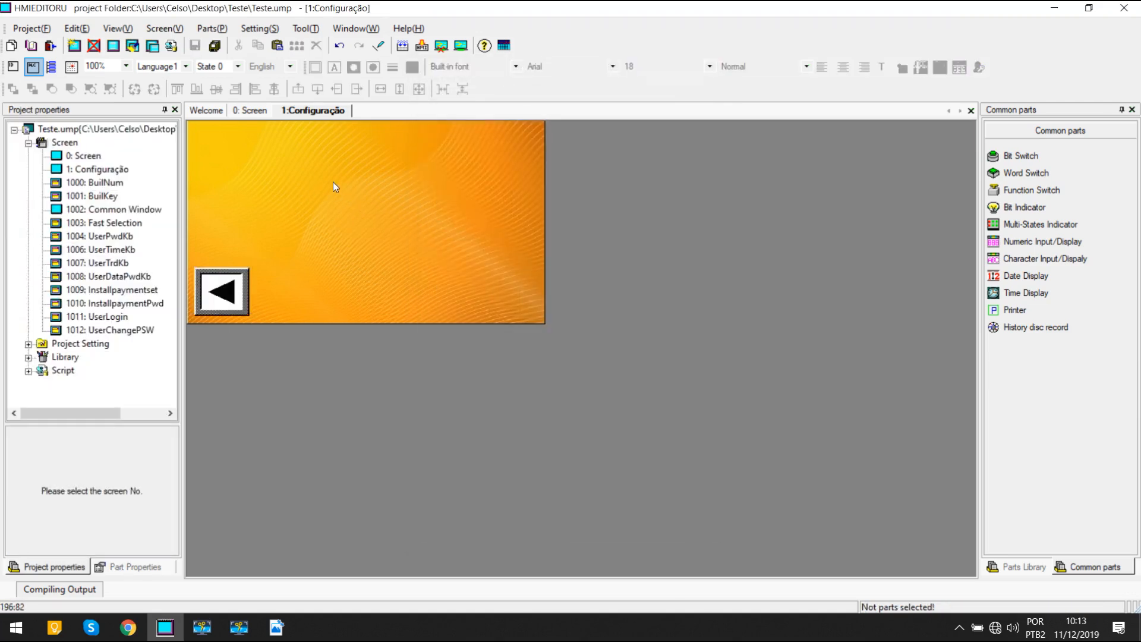
Step: Return to screen 0 and deselect its arrow switch
click(252, 112)
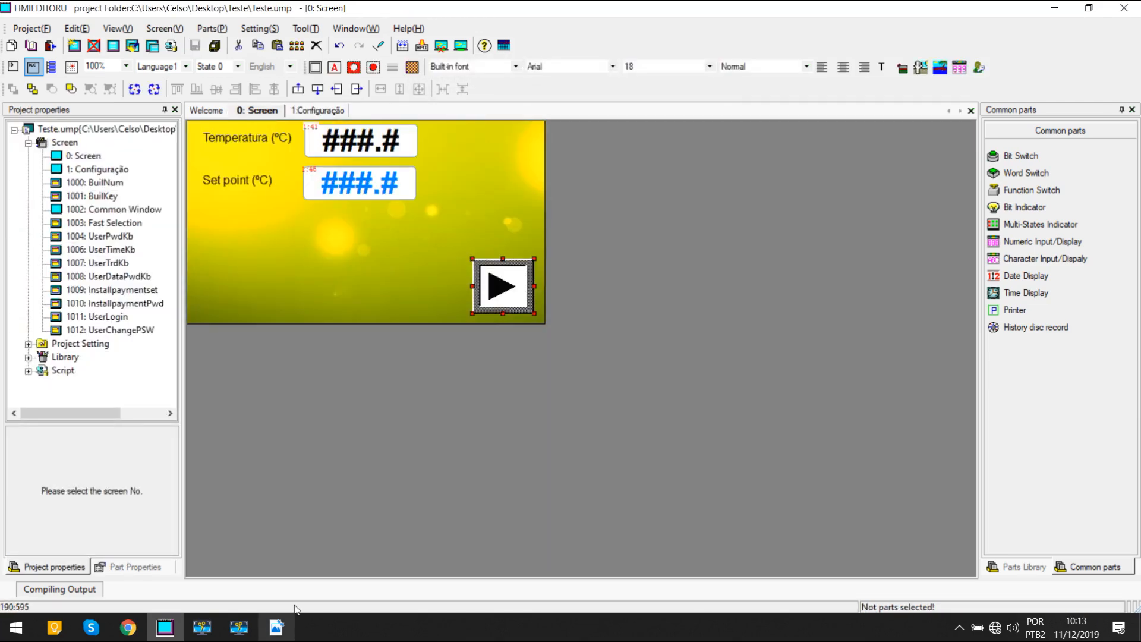
click(331, 245)
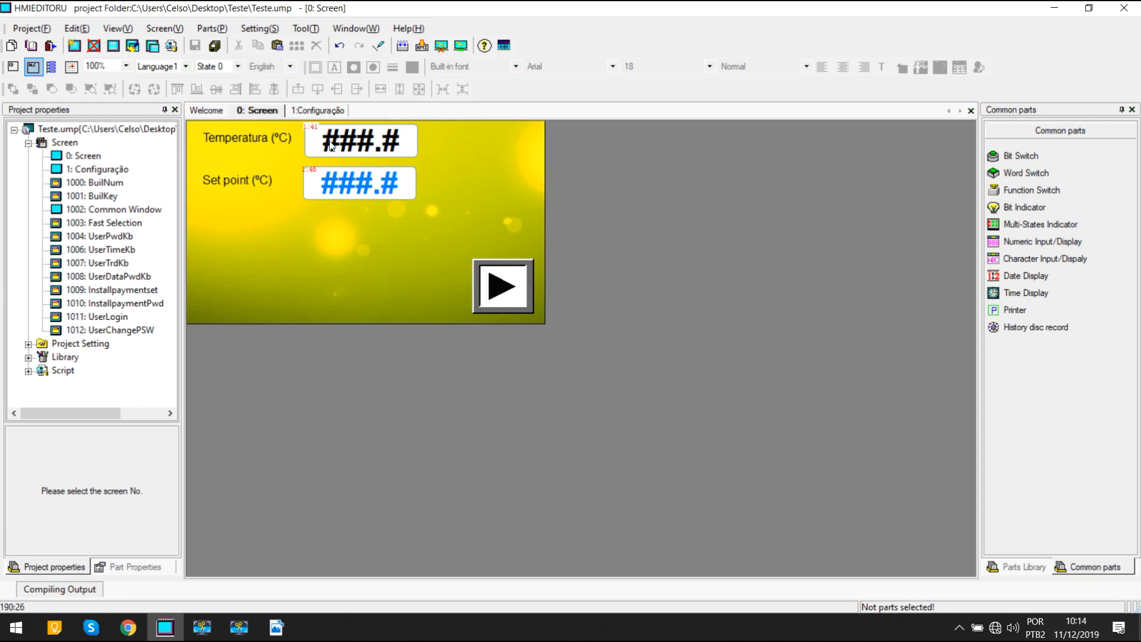
Step: Browse the fonts available for the Temperatura numeric display on screen 0
click(374, 151)
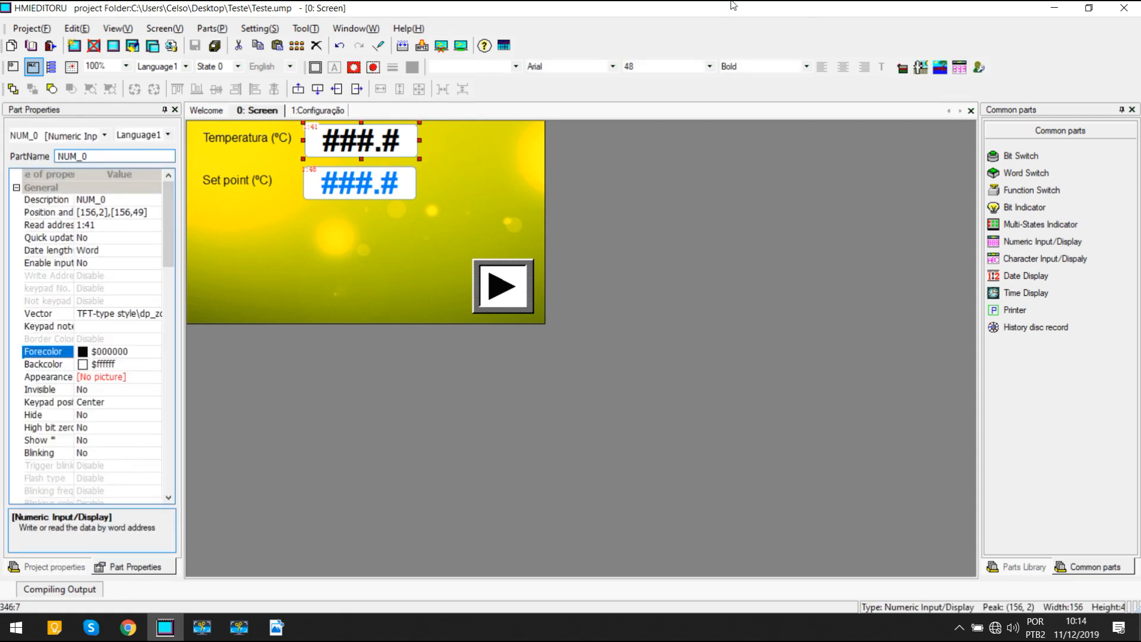
click(590, 63)
scroll(586, 128, down, 6)
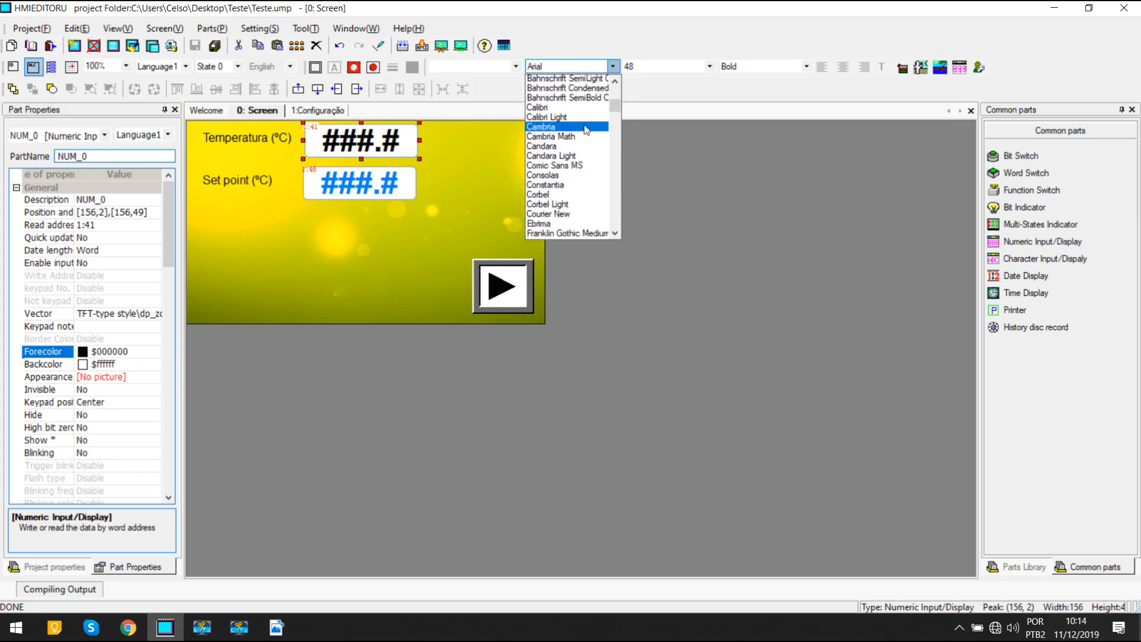
scroll(583, 142, down, 3)
scroll(575, 160, down, 10)
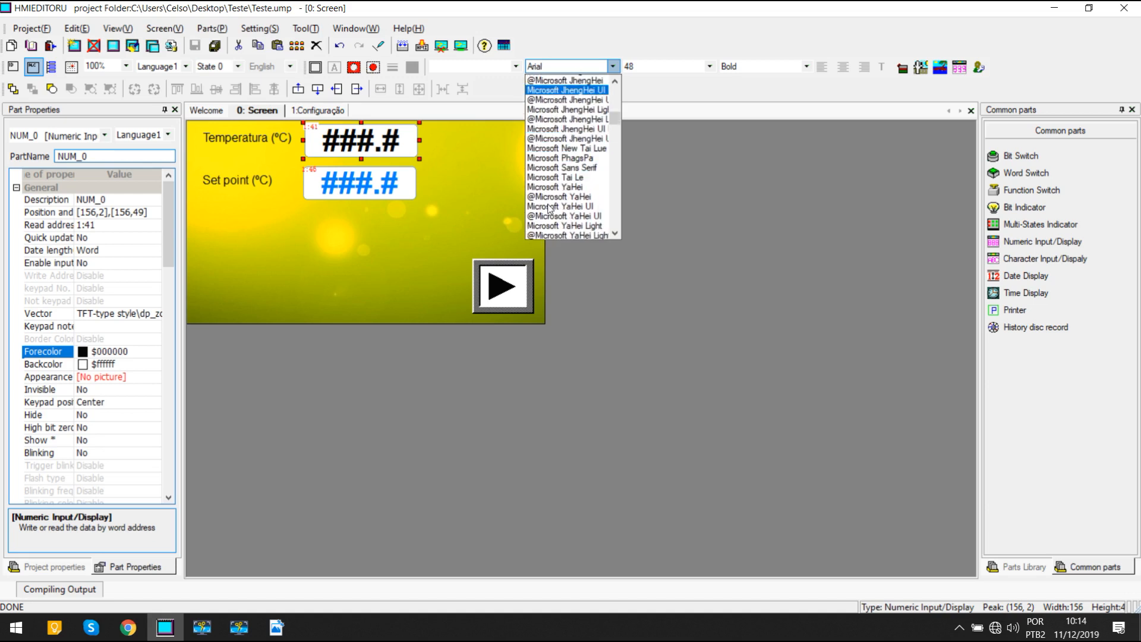
scroll(542, 229, down, 6)
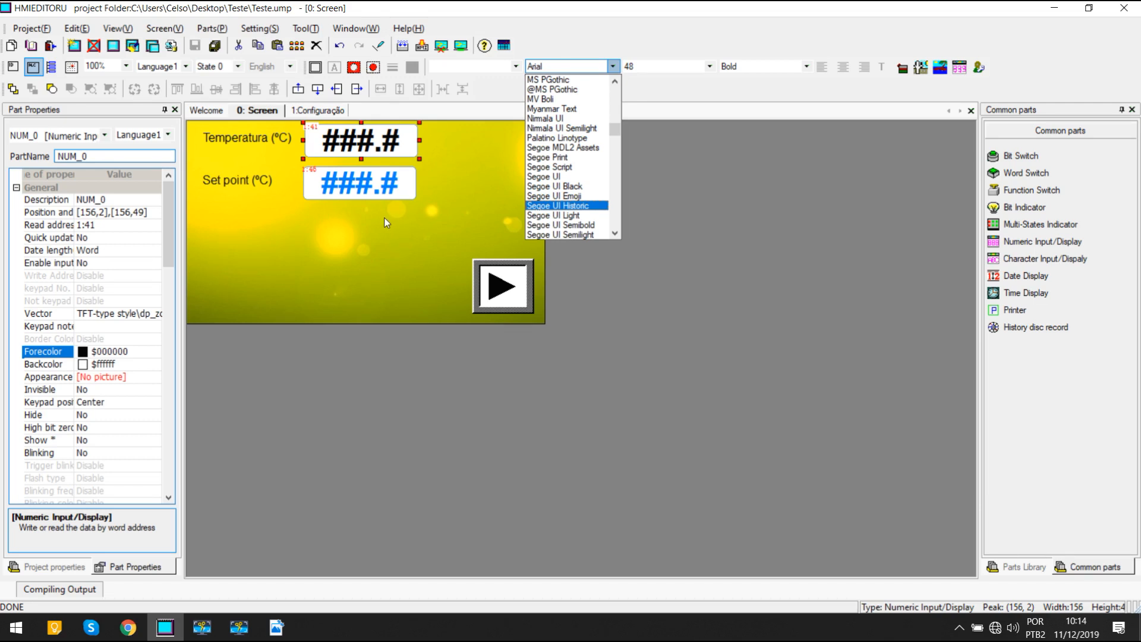
click(436, 220)
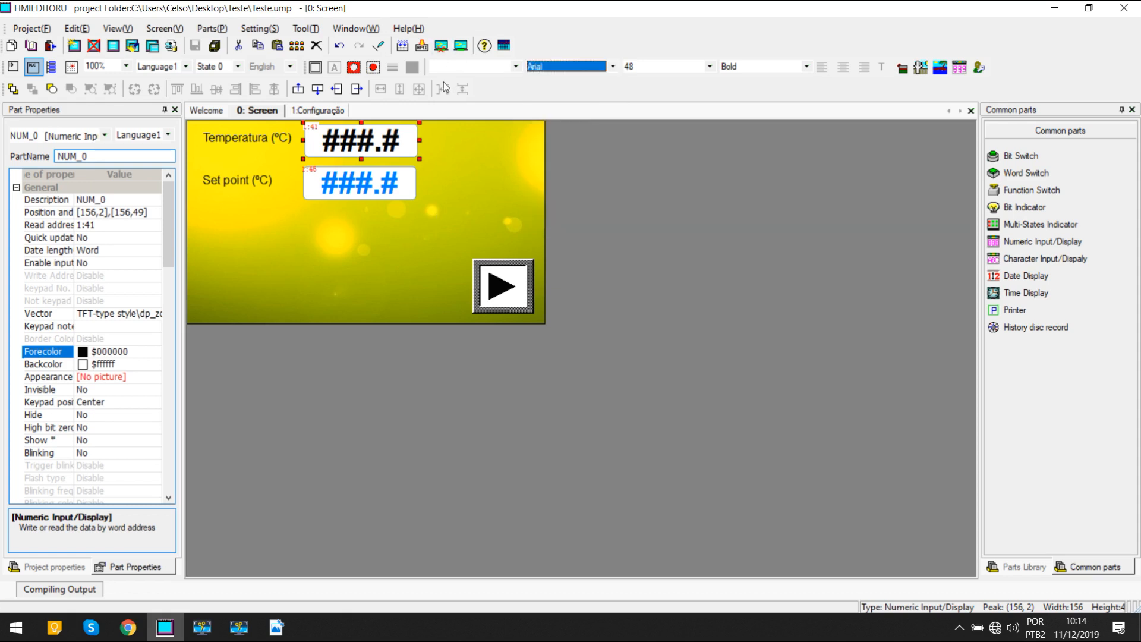
click(453, 194)
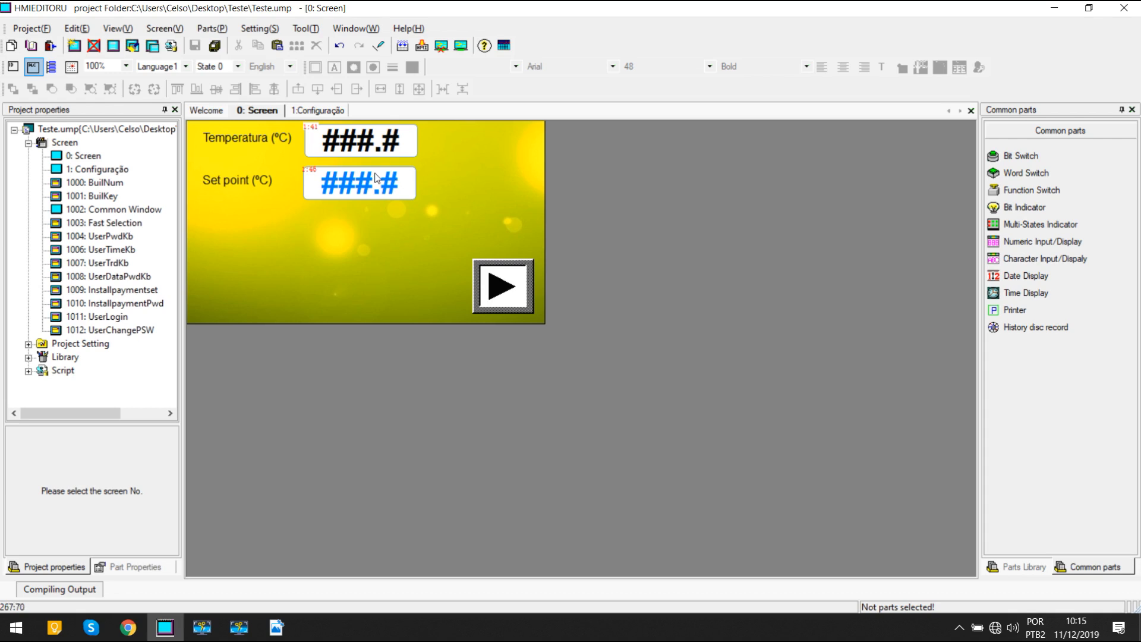
Step: Delete the Set point (ºC) label and its numeric display from screen 0
click(262, 183)
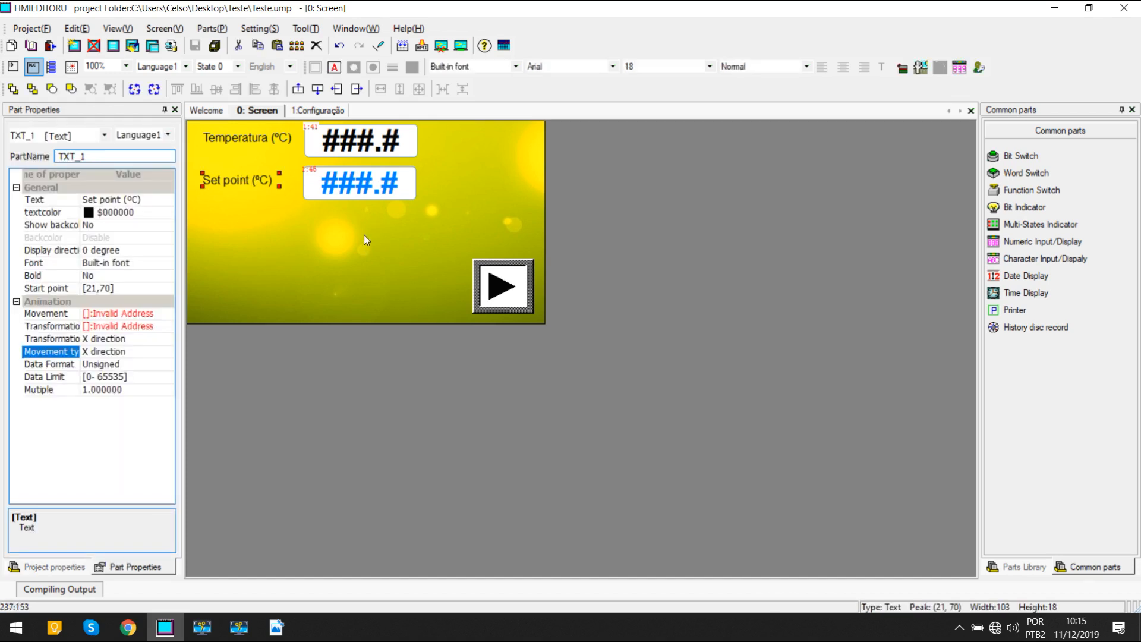
key(Delete)
click(333, 187)
key(Delete)
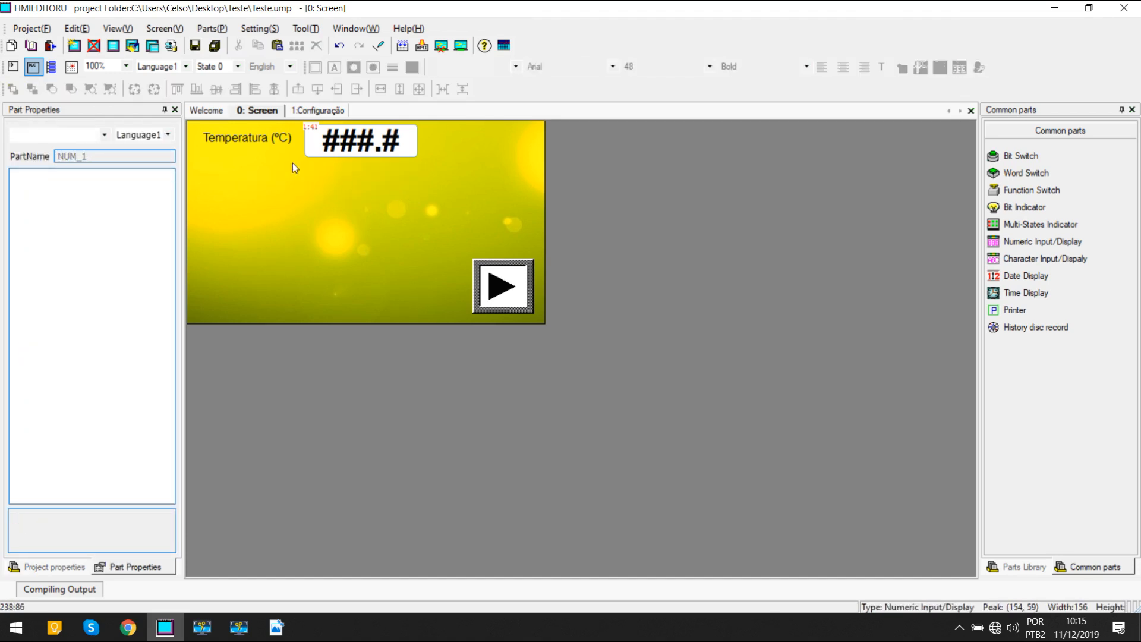
Step: Change the Temperatura label's text to Fluxo (m³/s)
click(268, 133)
click(116, 202)
double_click(116, 203)
text(Fluxo(ºC)
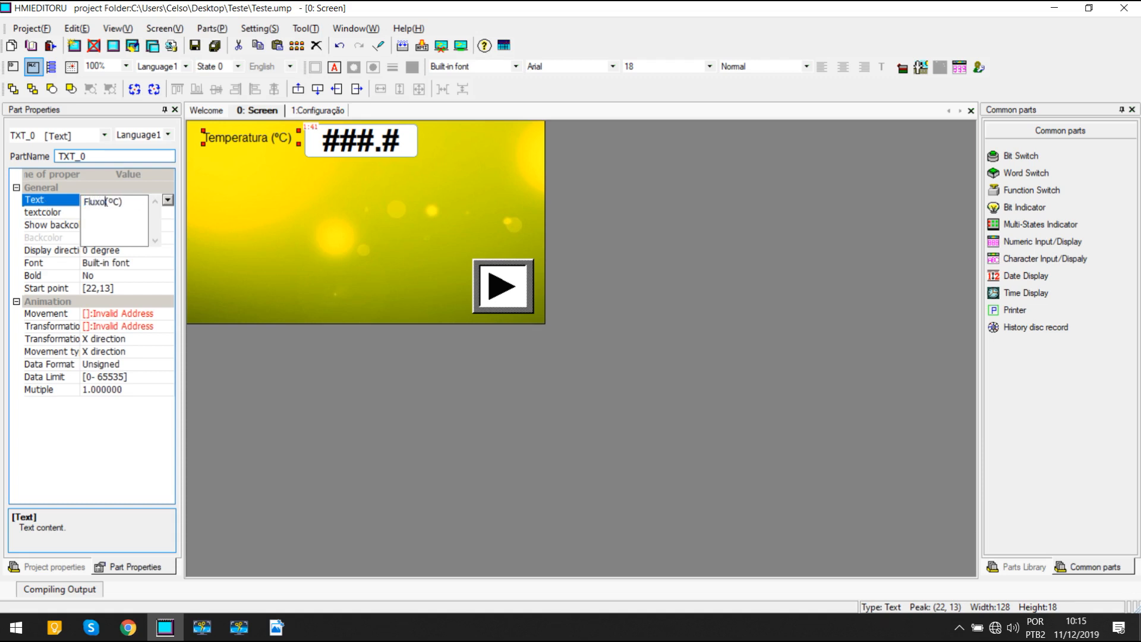
key(Delete)
key(Delete)
key(Delete)
key(Delete)
text(())
key(Left)
text(m³/s)
click(319, 264)
Step: Arrange the Fluxo label and its numeric display in screen 0's upper-left area, with the label centred above the display
click(245, 143)
click(355, 150)
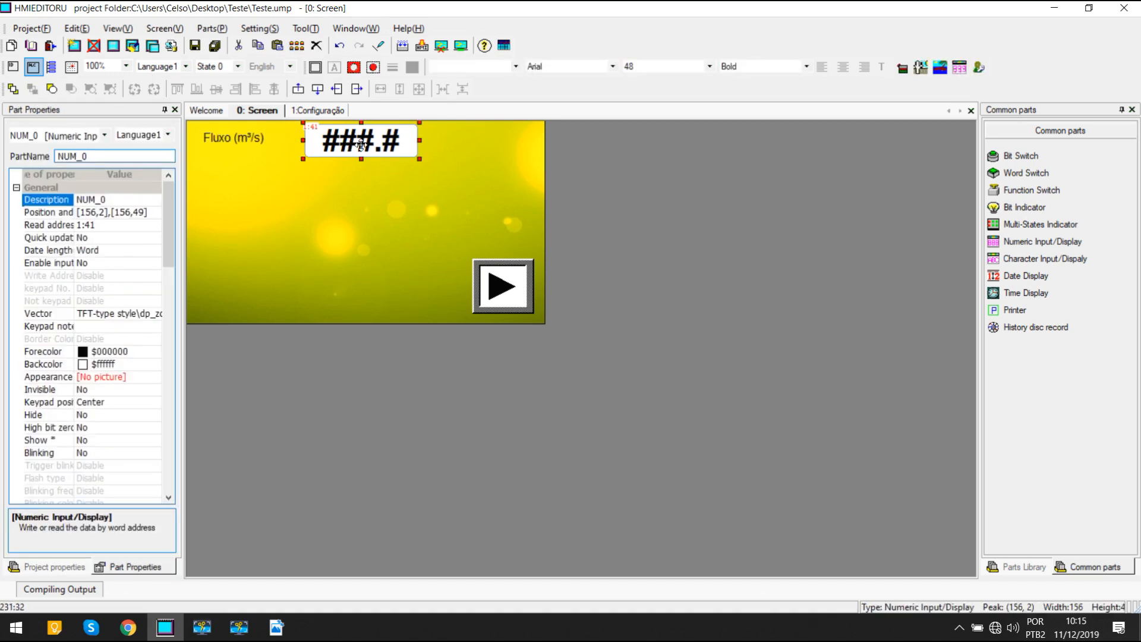
click(666, 69)
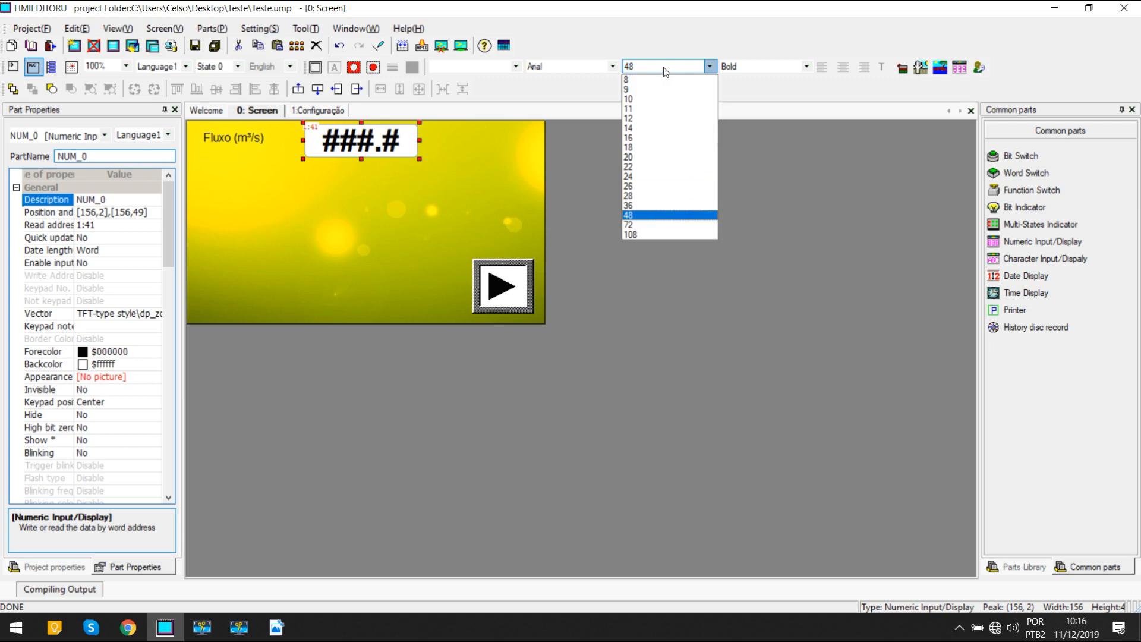
click(375, 145)
drag(376, 145, 279, 142)
click(348, 183)
click(253, 144)
click(329, 190)
Step: Duplicate the Fluxo label and its numeric display together, placing the copy beside the original at the same height
drag(329, 191, 186, 120)
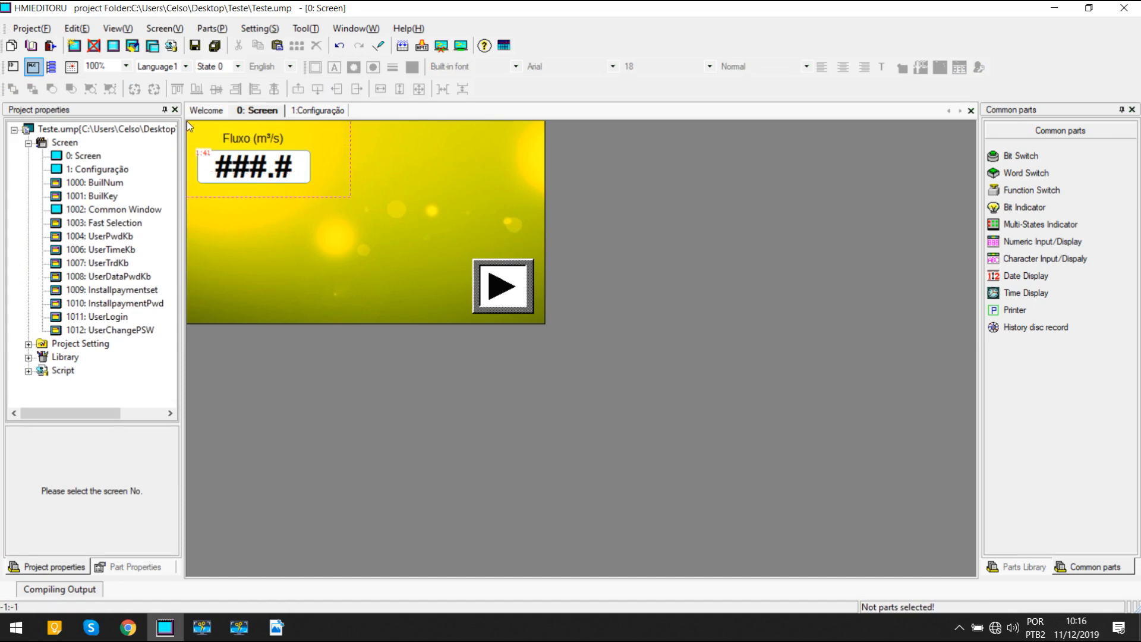
drag(254, 164, 393, 158)
click(401, 218)
Step: Replace the word Fluxo with Pressão in the copied label
click(392, 139)
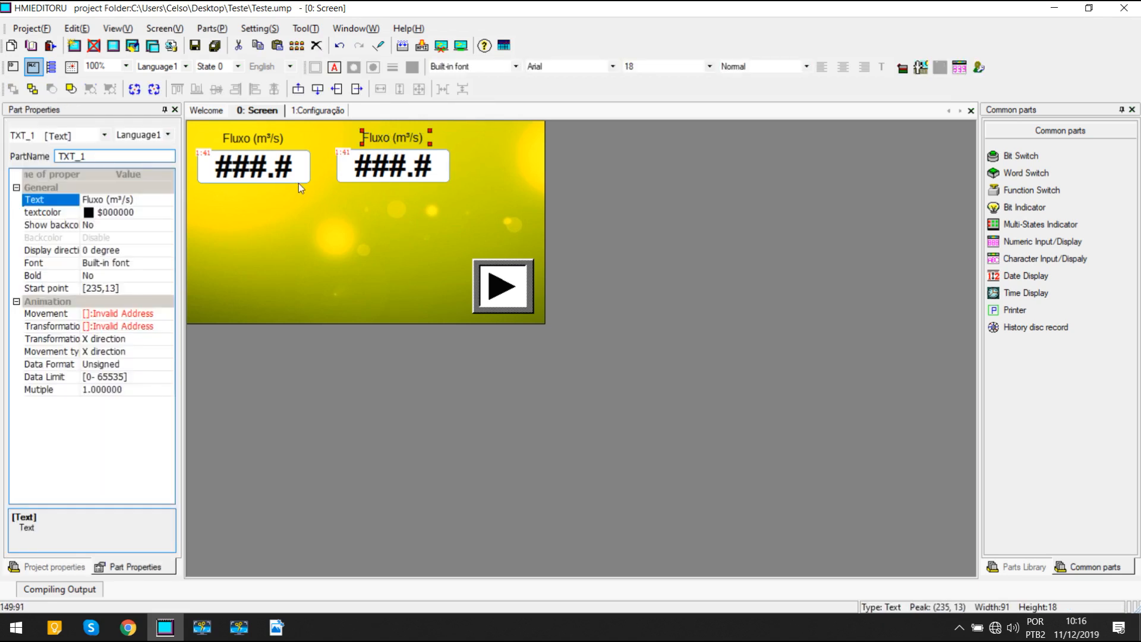
click(101, 200)
click(103, 205)
double_click(88, 205)
text(Pressã)
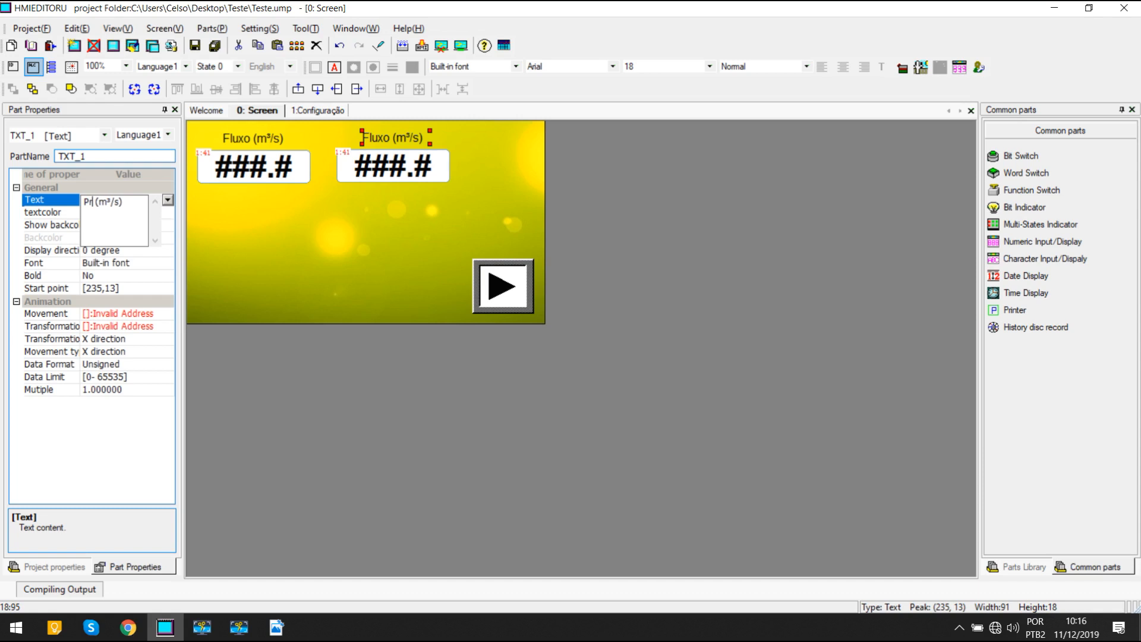
text(o)
click(319, 260)
Step: Change the unit in the Pressão label to bar, making its text Pressão (bar)
click(403, 141)
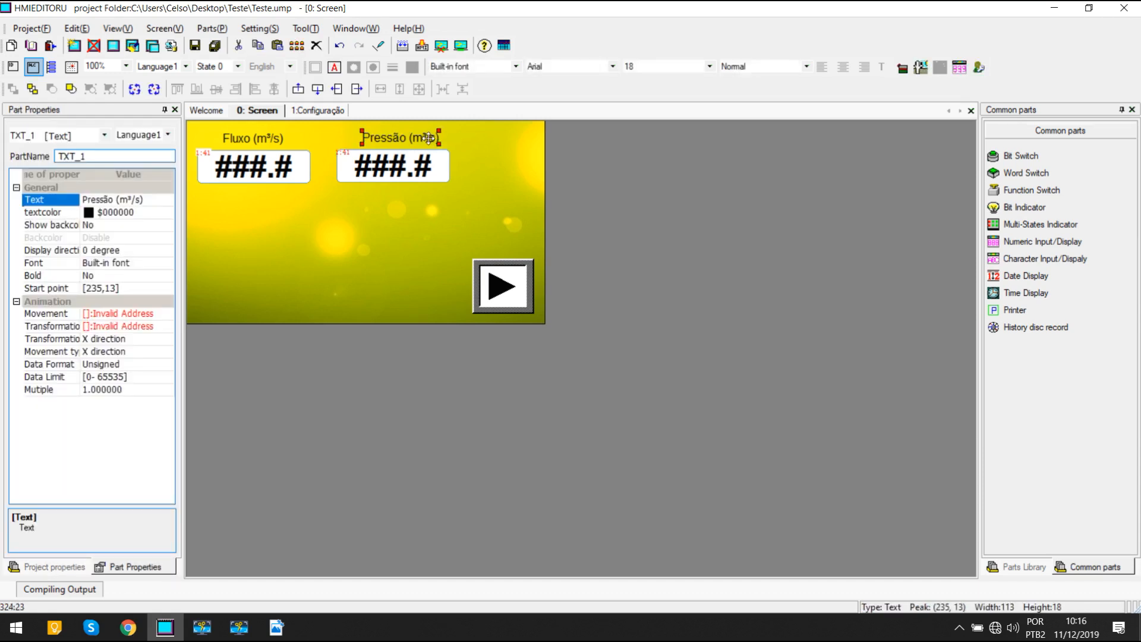
double_click(428, 140)
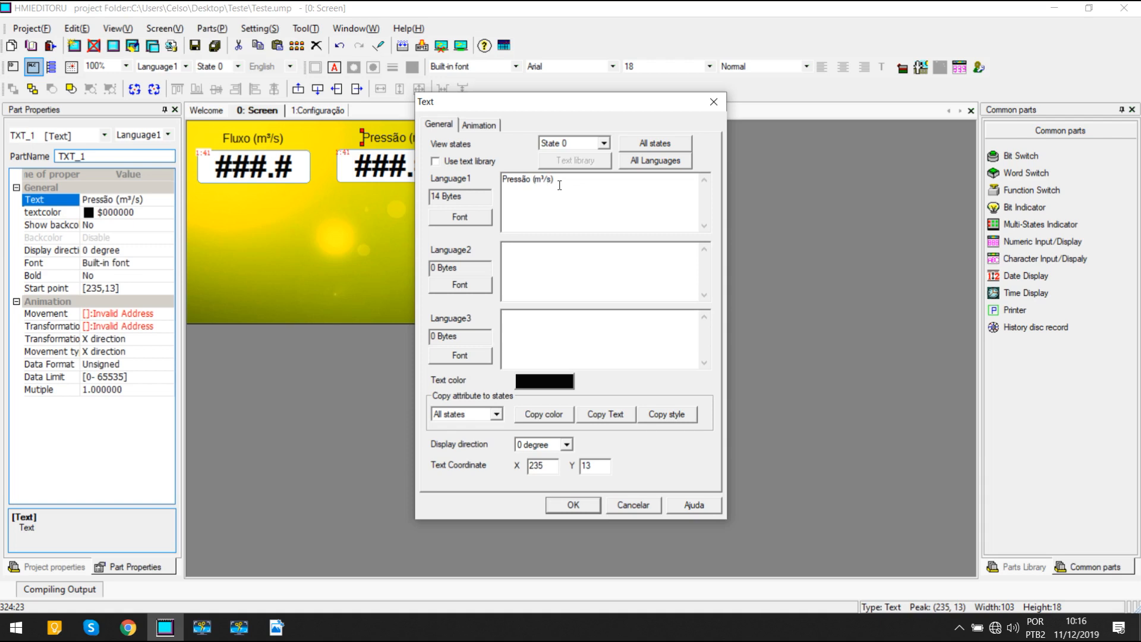
key(shift+Left)
key(shift+Left)
key(shift+Left)
key(shift+Left)
key(shift+Left)
text(va)
key(BackSpace)
key(BackSpace)
text(bar)
click(596, 509)
click(357, 225)
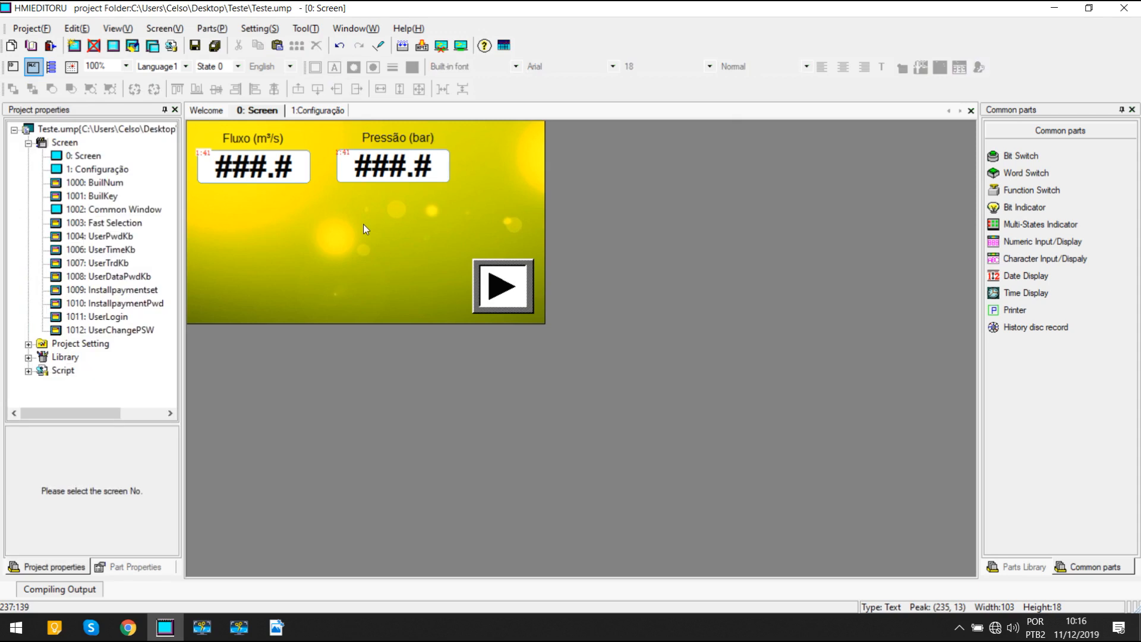
Step: Set the PLC station number to 2 in the read address of the Pressão (bar) numeric display
double_click(407, 170)
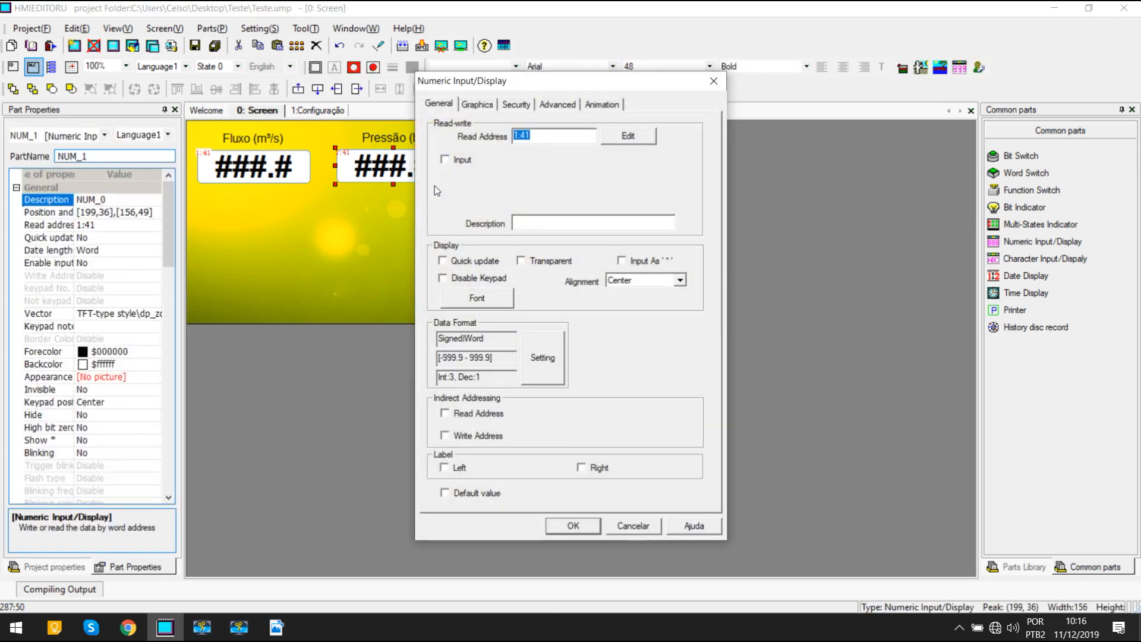
click(572, 138)
click(637, 138)
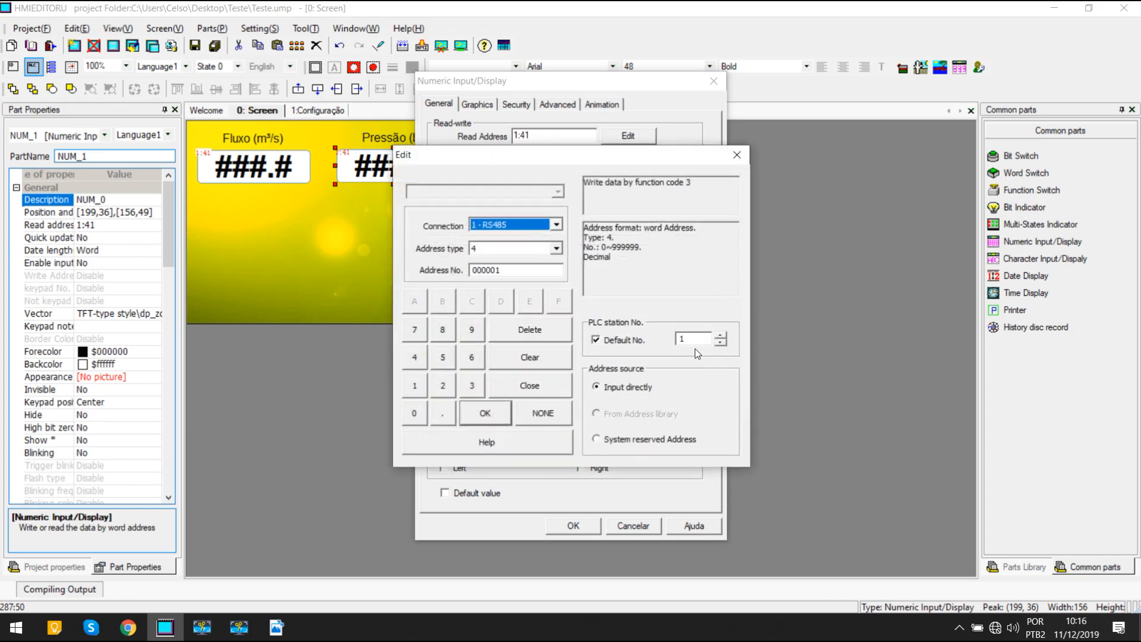
click(721, 336)
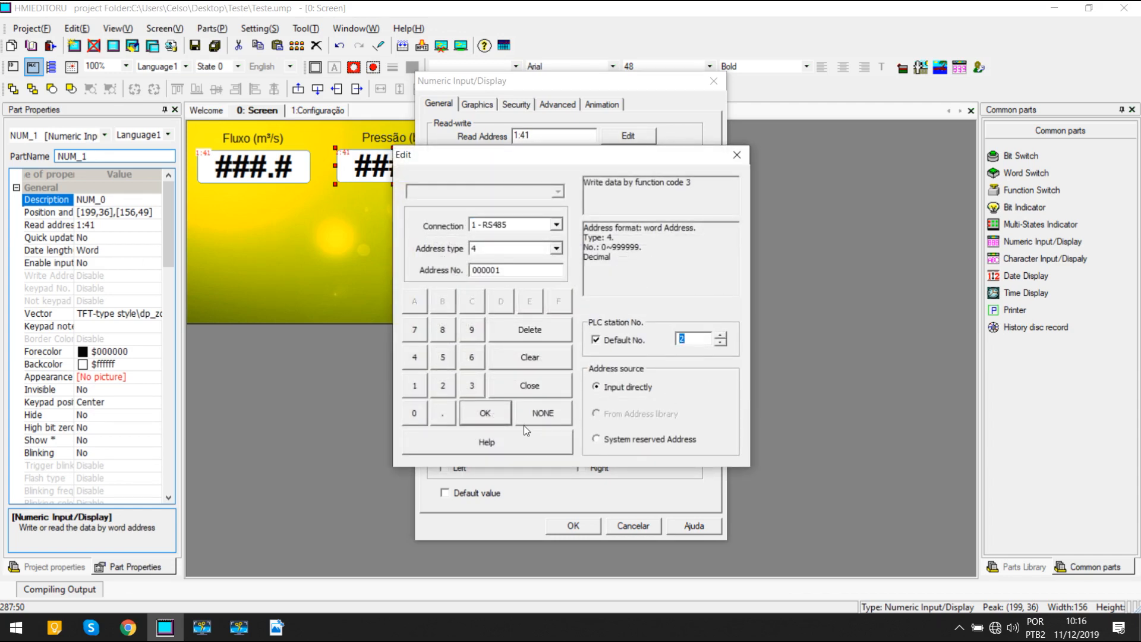
click(497, 419)
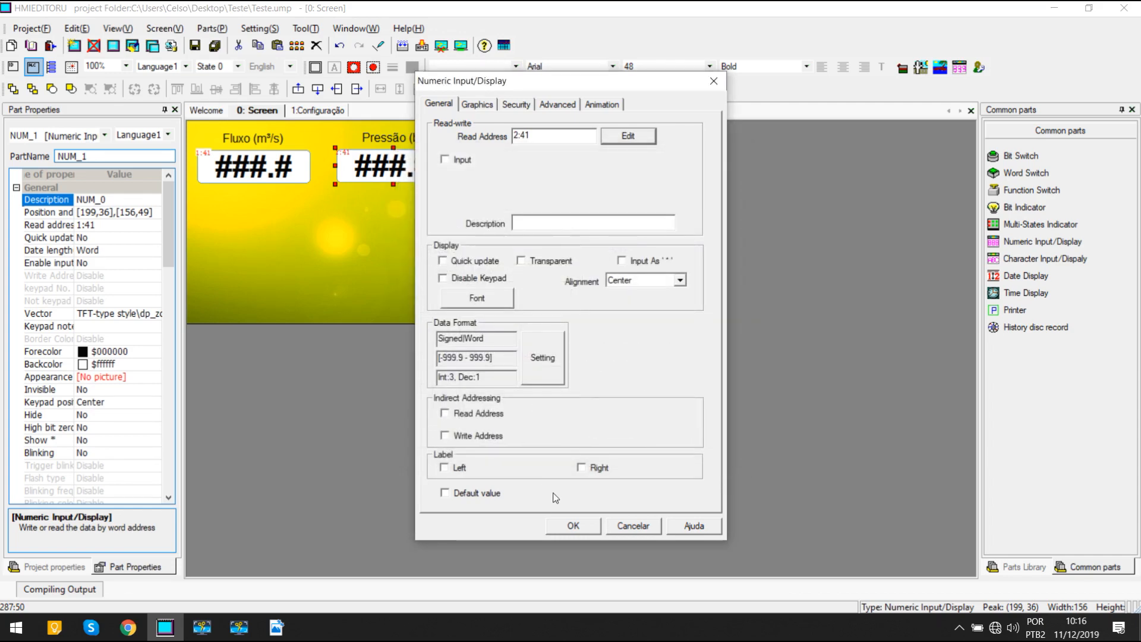
click(571, 526)
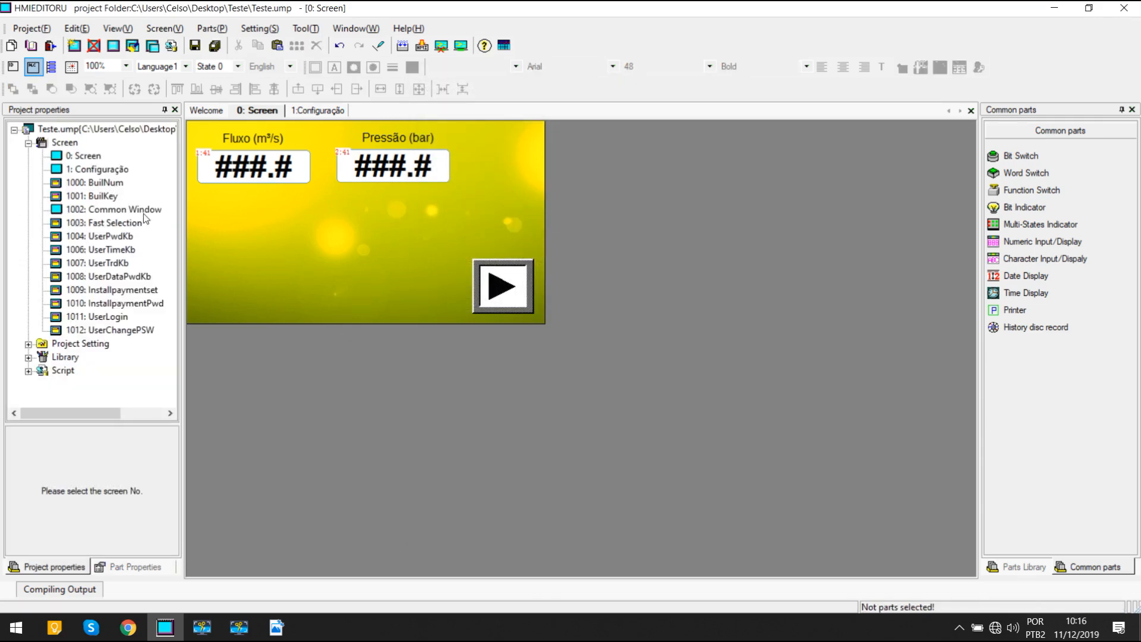
Step: Shift the Pressão (bar) label and its numeric display down by two pixels together
click(202, 180)
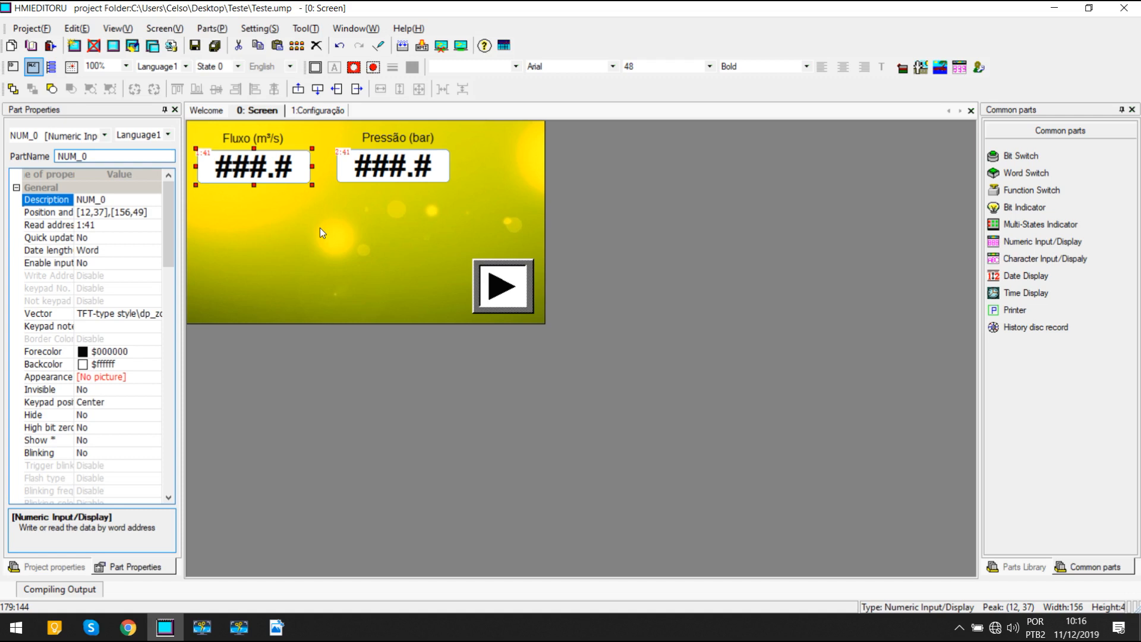
click(437, 226)
drag(496, 219, 319, 124)
key(Down)
key(Down)
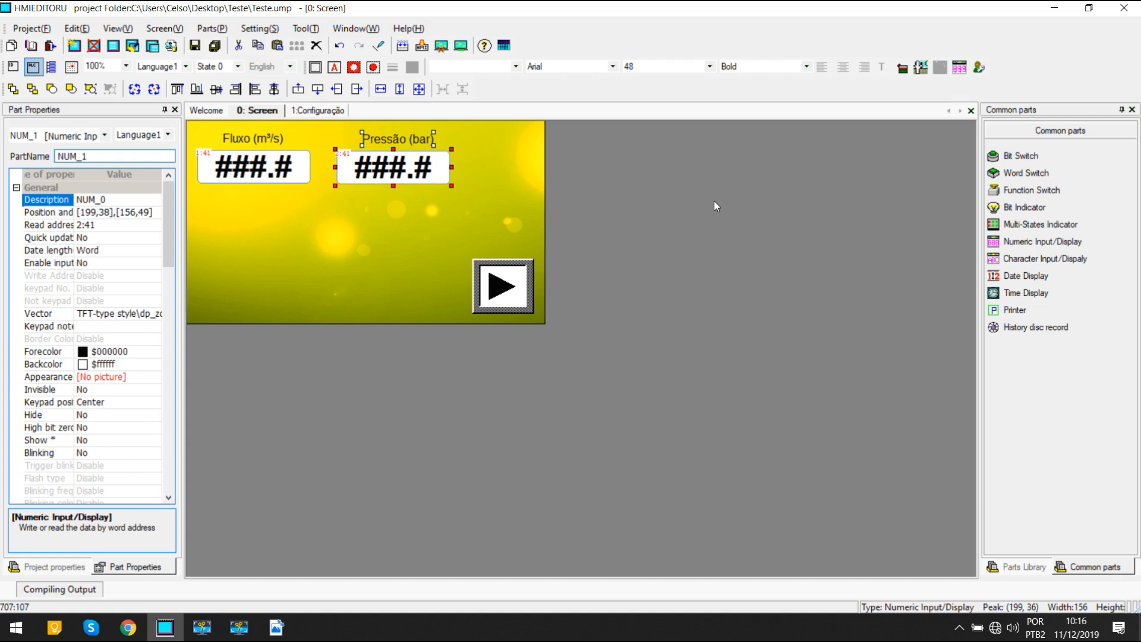
click(536, 195)
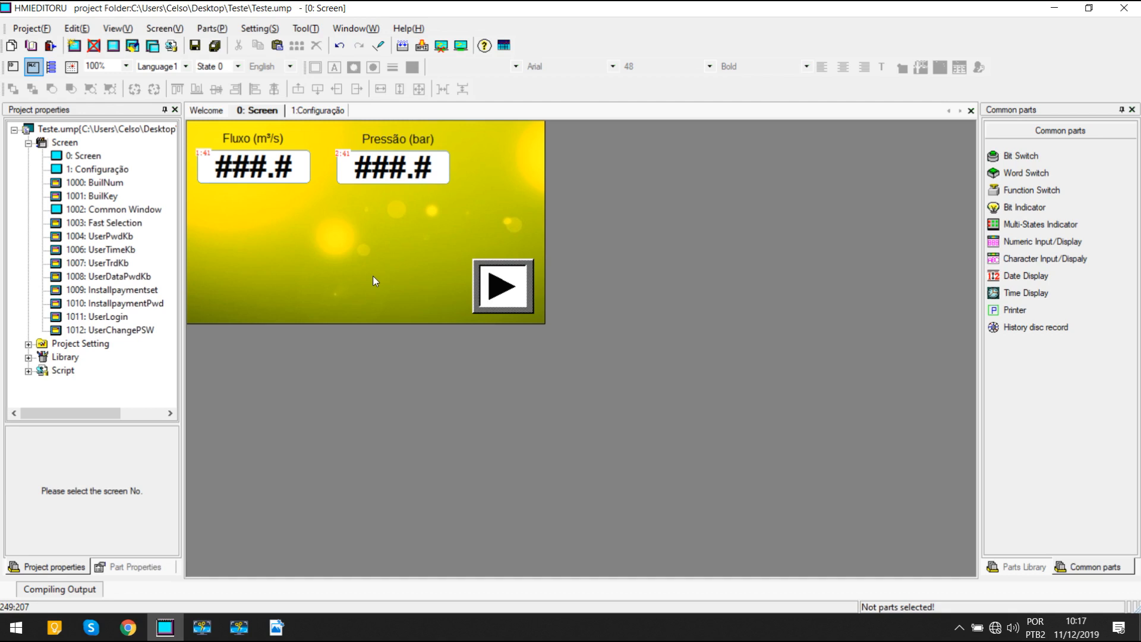
Step: Move the forward arrow button slightly closer to the screen's lower-right corner, and open the 1:Configuração screen for editing
click(507, 299)
drag(509, 294, 514, 297)
click(475, 199)
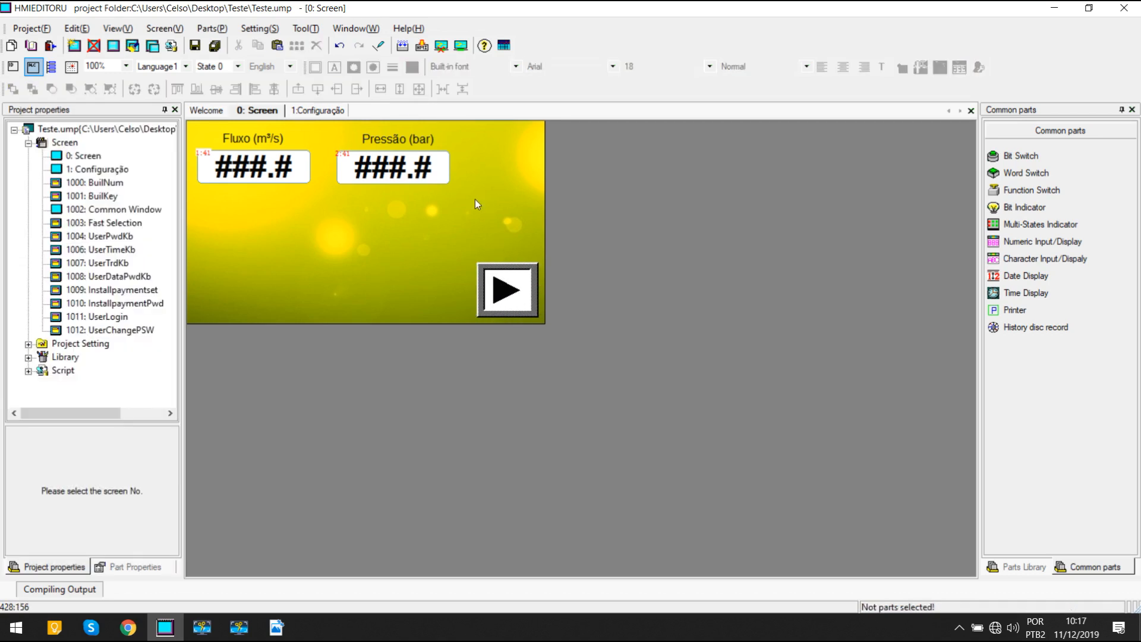
click(298, 110)
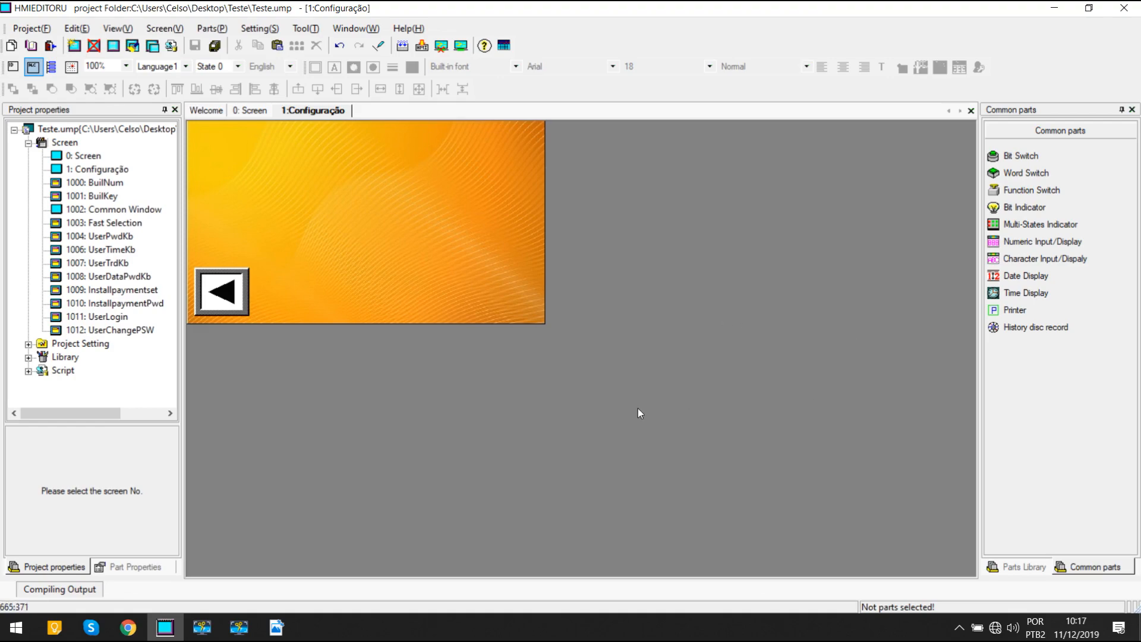
Step: Switch to the ISTR-PK_5ENG01.pdf manual in Adobe Acrobat Reader and find section 5.4.1, the inP GROUP input configuration parameters
click(277, 628)
scroll(535, 452, down, 10)
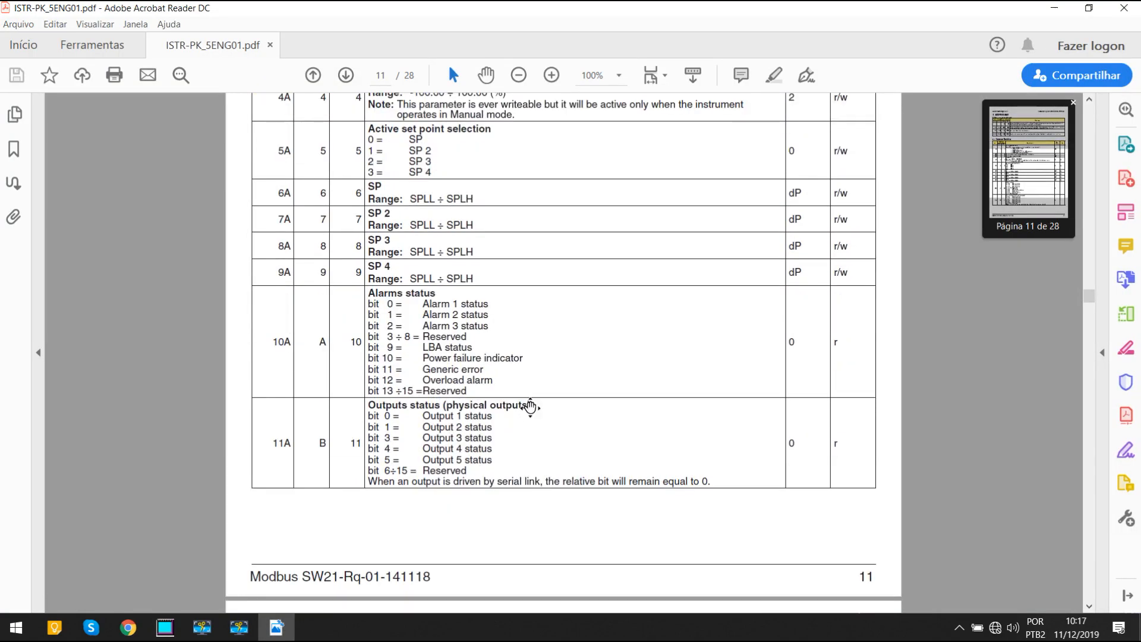
scroll(533, 414, down, 15)
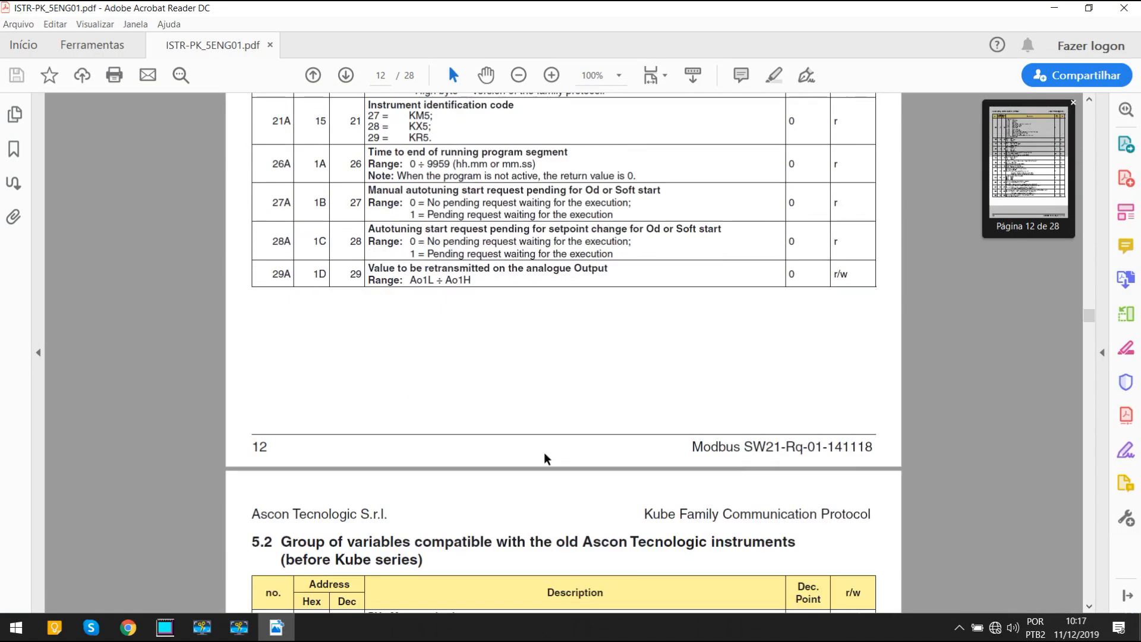
scroll(533, 414, down, 10)
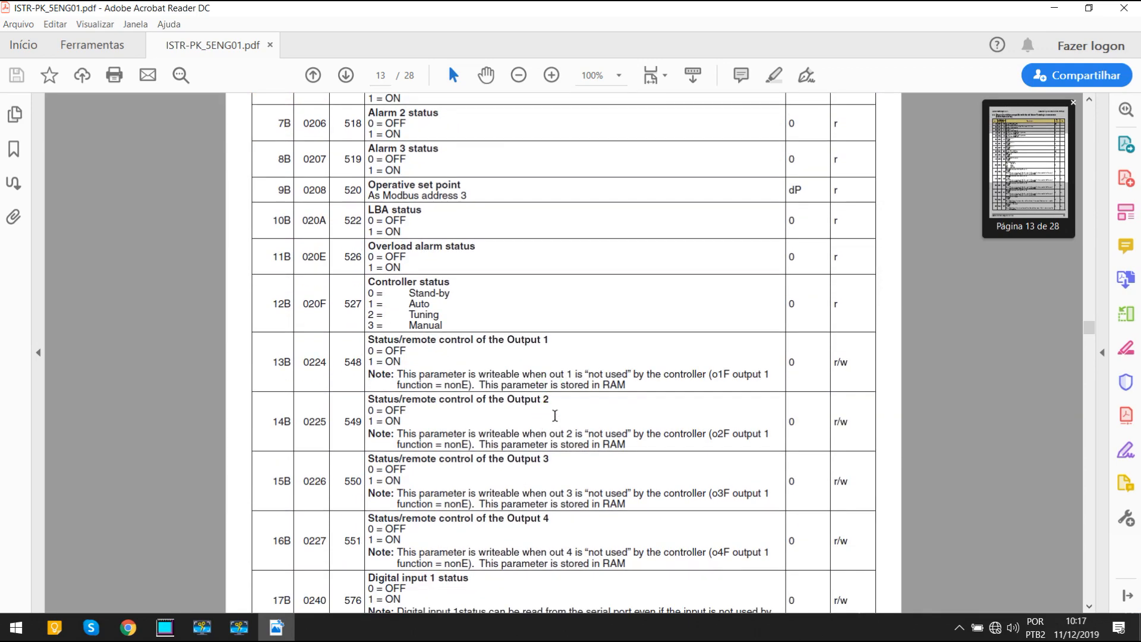
scroll(548, 455, down, 20)
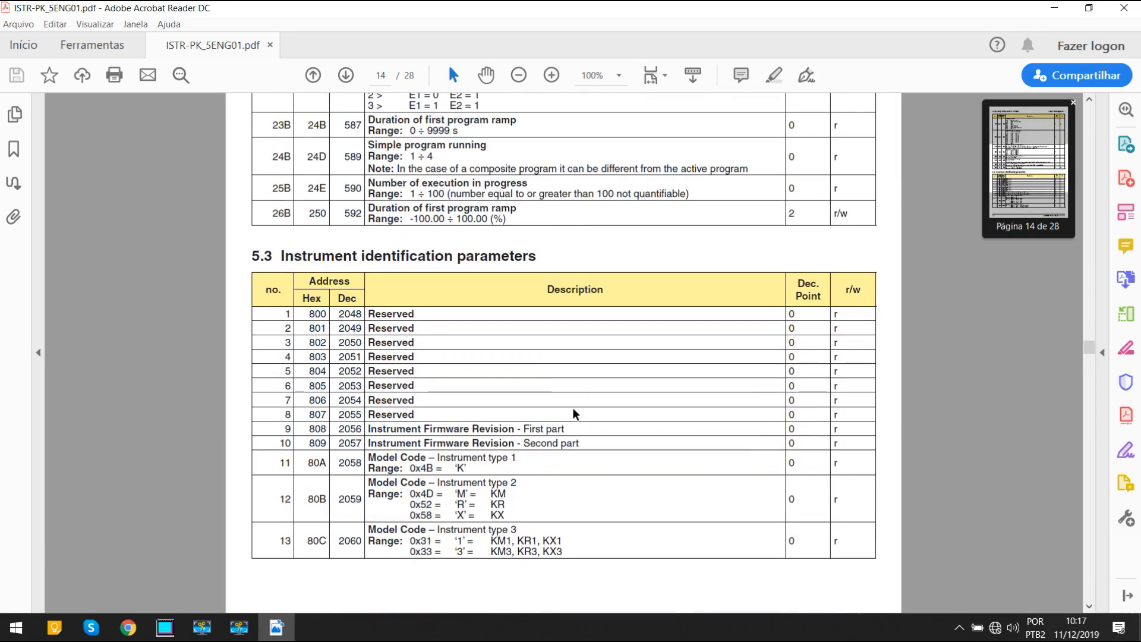
scroll(582, 485, down, 20)
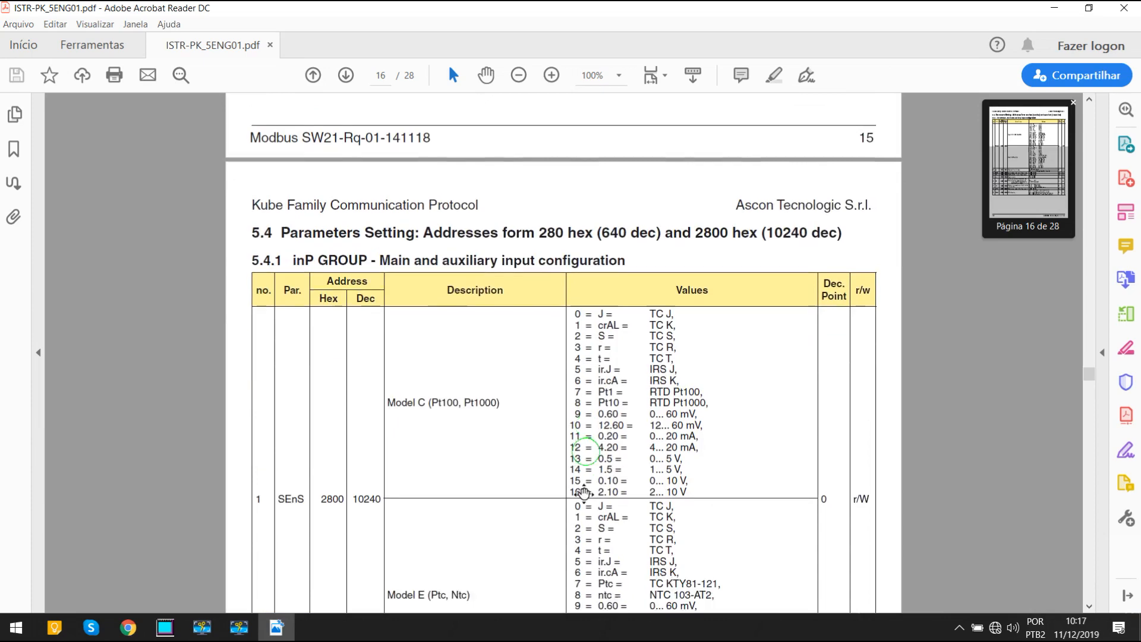
scroll(581, 466, up, 4)
click(296, 289)
drag(296, 289, 356, 296)
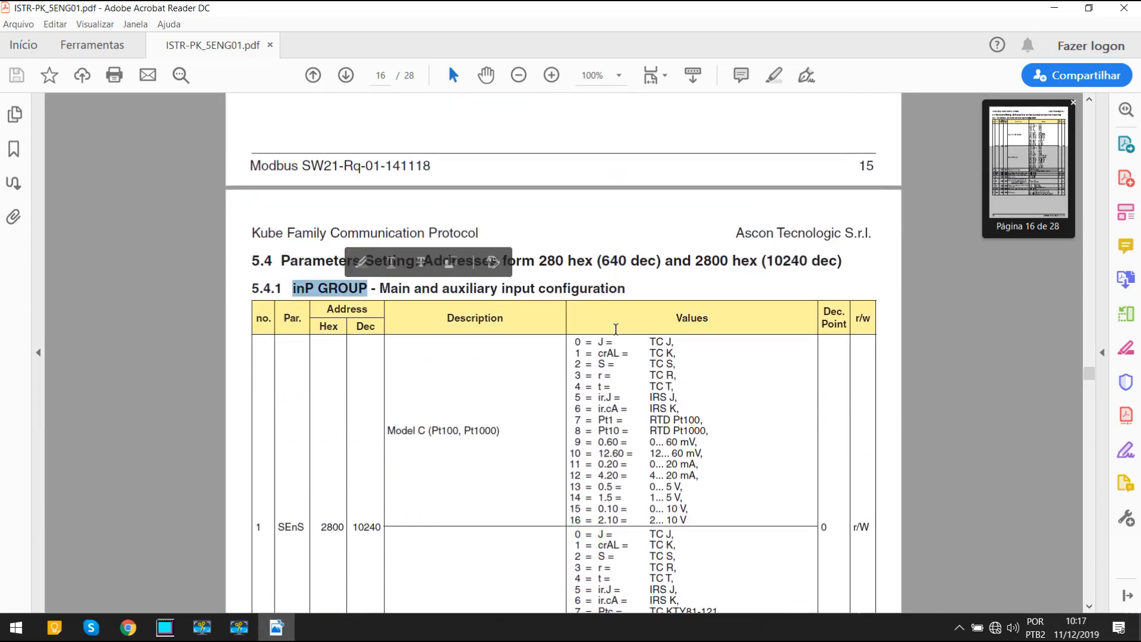
Step: Look up the decimal Modbus address of the SEnS parameter and the code for the 4...20 mA input
click(635, 301)
scroll(648, 309, down, 4)
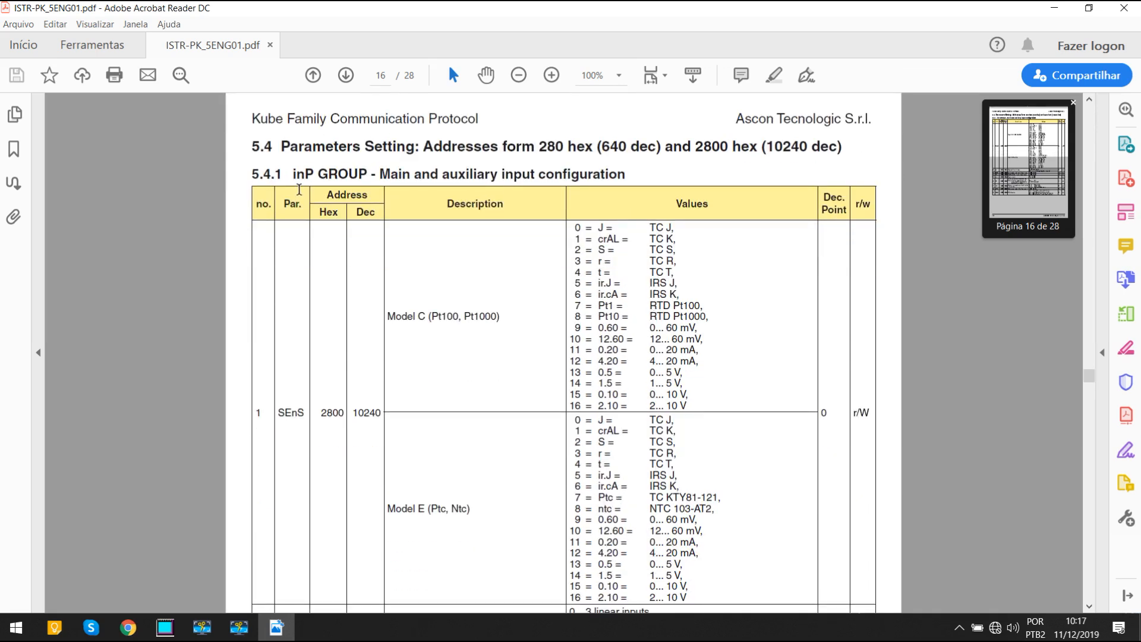
scroll(455, 397, down, 1)
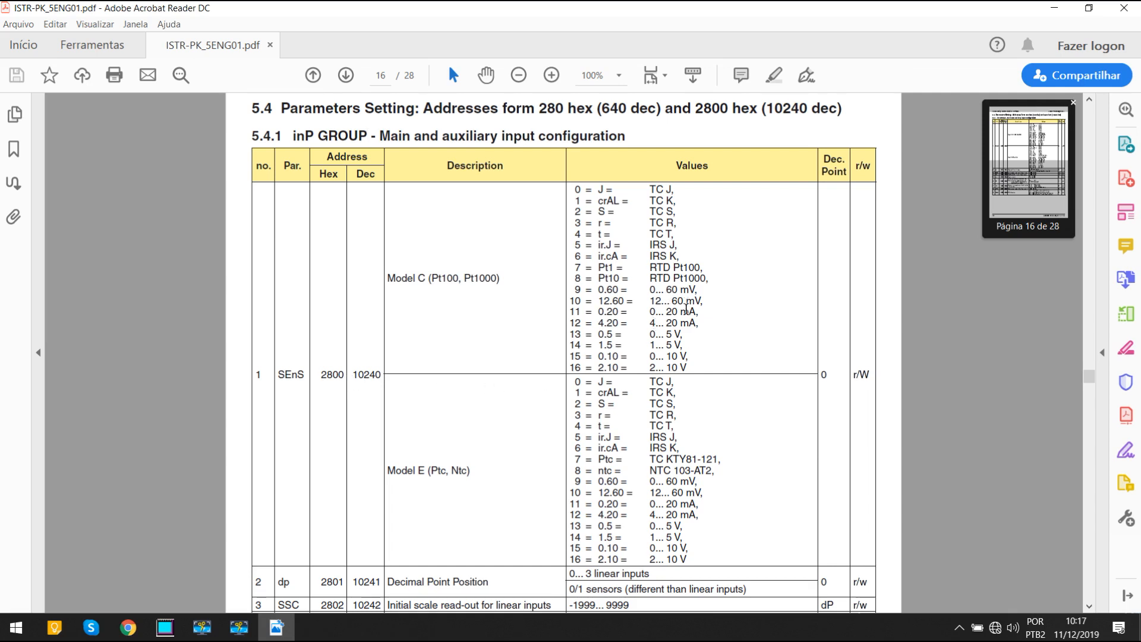
drag(572, 320, 699, 325)
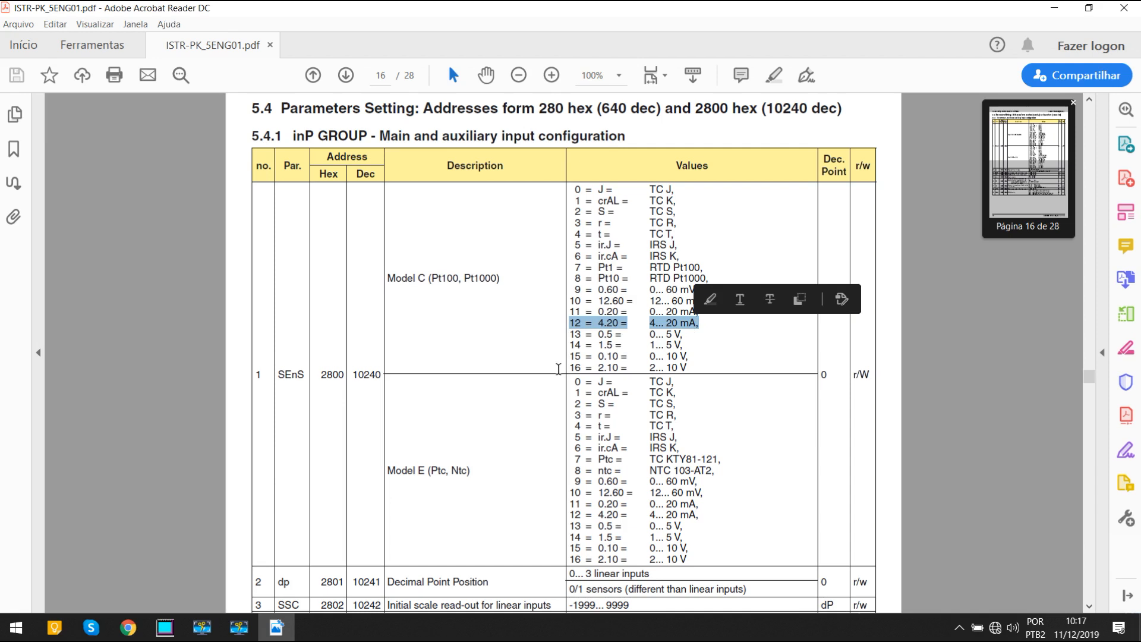
double_click(355, 374)
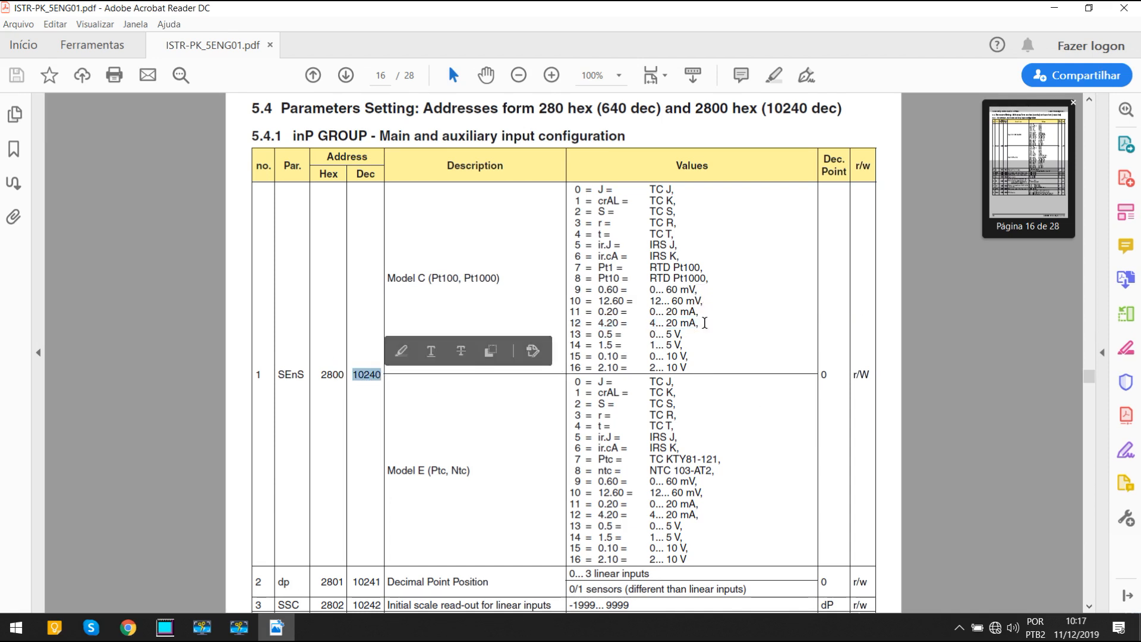
drag(572, 322, 586, 323)
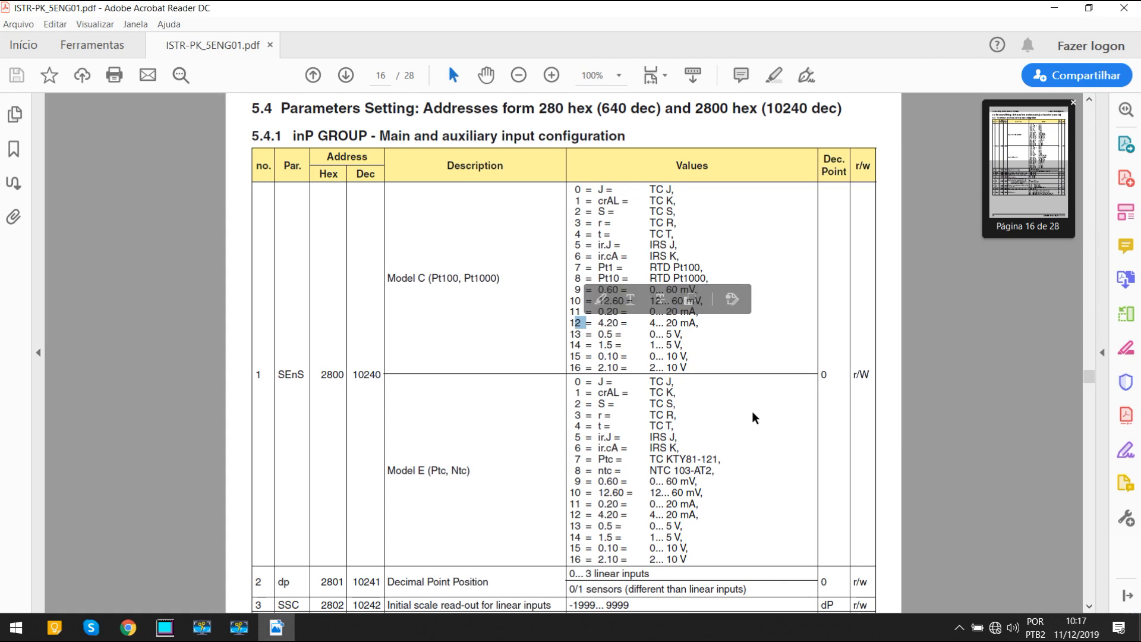
Step: Switch back to HMIEDITORU and shrink the back arrow button, fitting it into the Configuração screen's lower-left corner
click(165, 627)
click(225, 311)
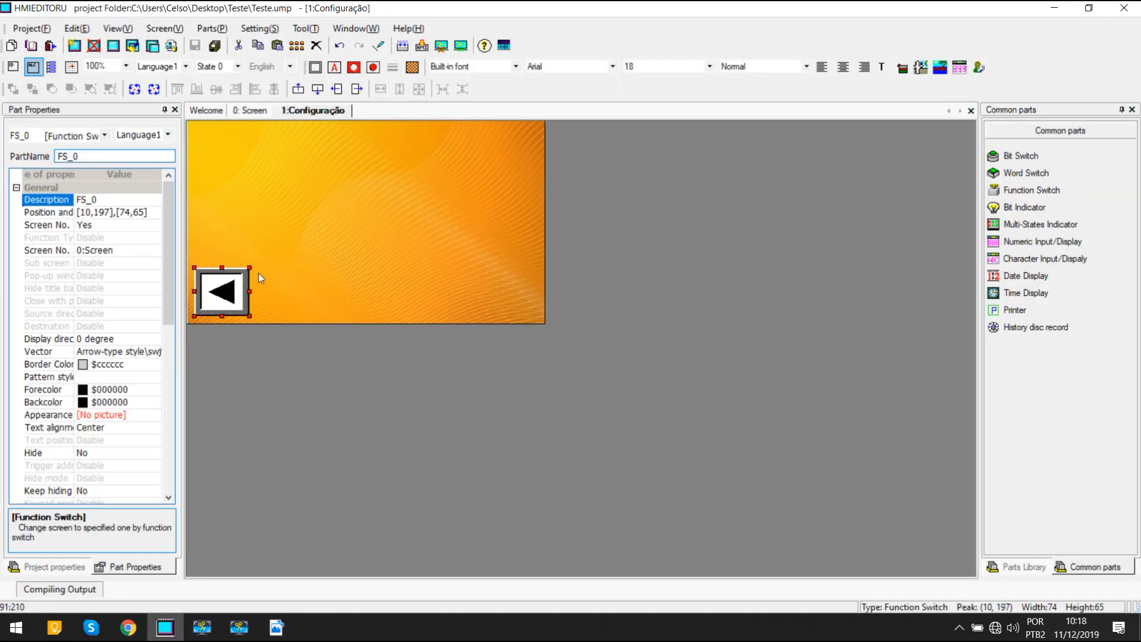
drag(226, 285, 206, 312)
click(309, 285)
Step: Place a Numeric Input/Display part about 99 by 34 pixels near the Configuração screen's upper-left corner
click(1043, 242)
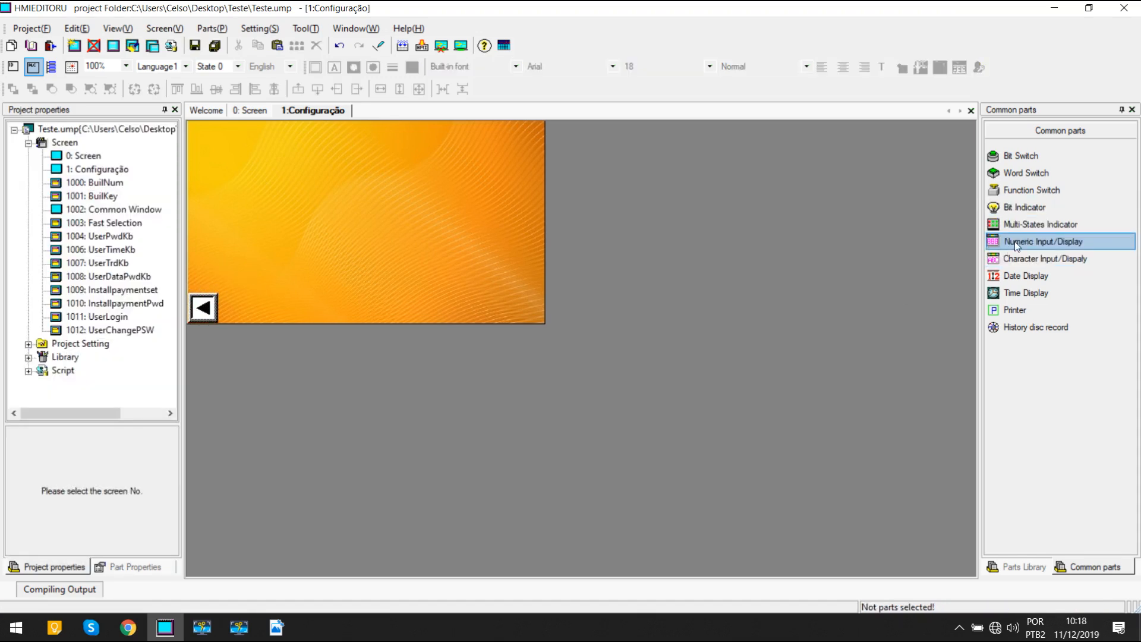
mouse_move(216, 126)
mouse_down()
mouse_move(316, 149)
mouse_move(297, 145)
mouse_up()
click(301, 155)
Step: Enable input on the new numeric part and set its read address to type 4, number 10240, PLC station 1
double_click(274, 147)
click(444, 160)
click(630, 138)
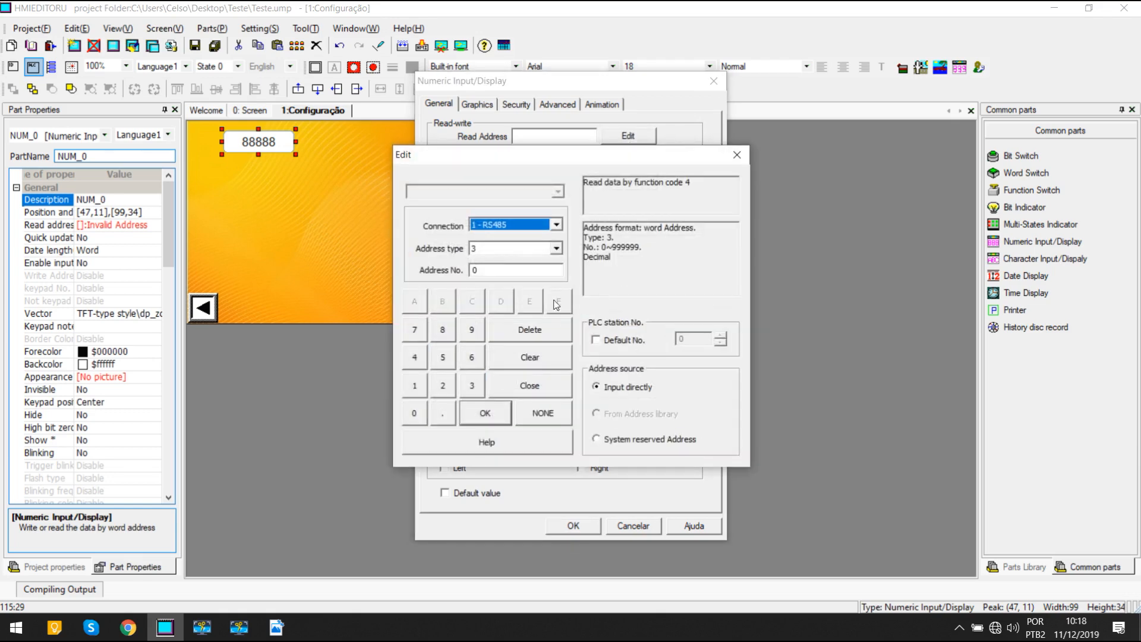
click(494, 251)
click(488, 266)
click(488, 270)
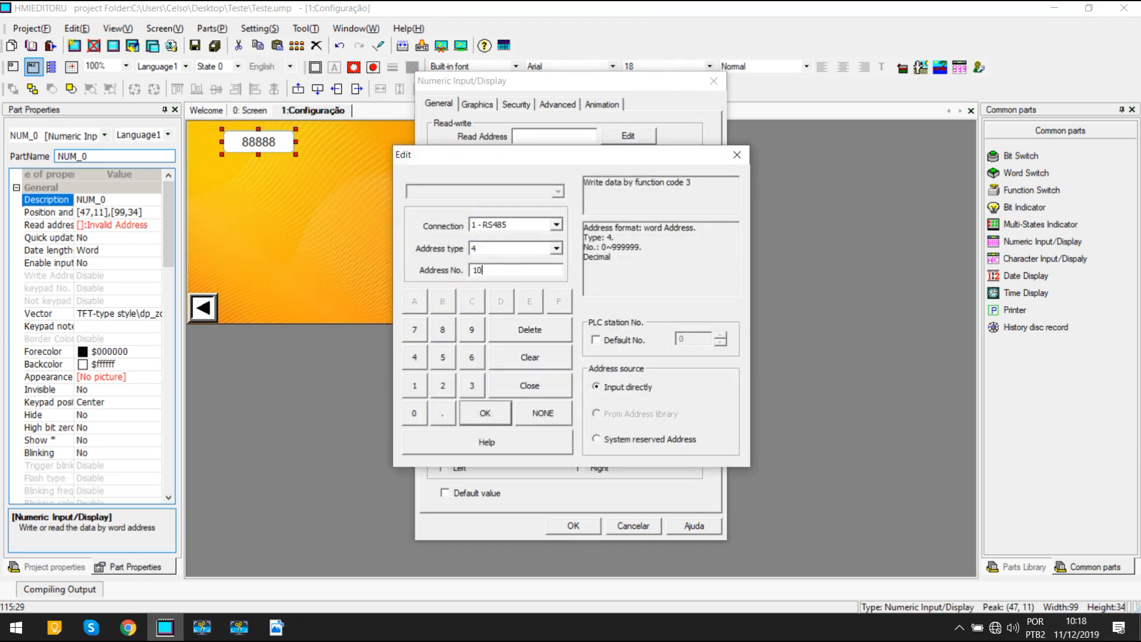
click(629, 342)
click(494, 418)
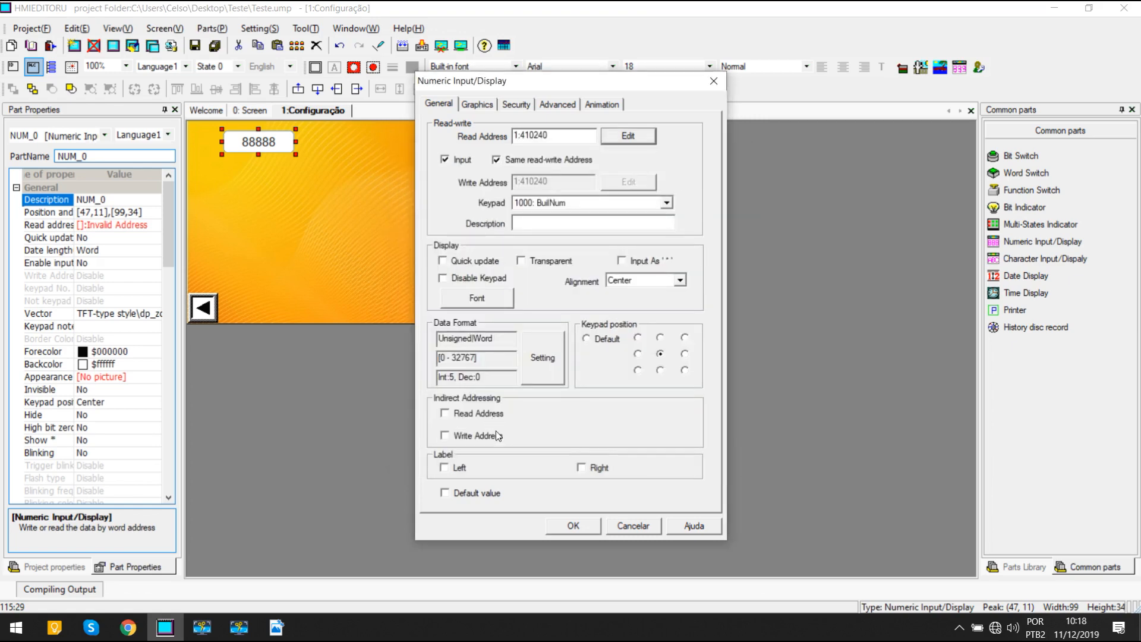
Step: Set the numeric part's data format to 2 integer digits with a maximum of 16, checking the highest sensor code in the manual
click(552, 357)
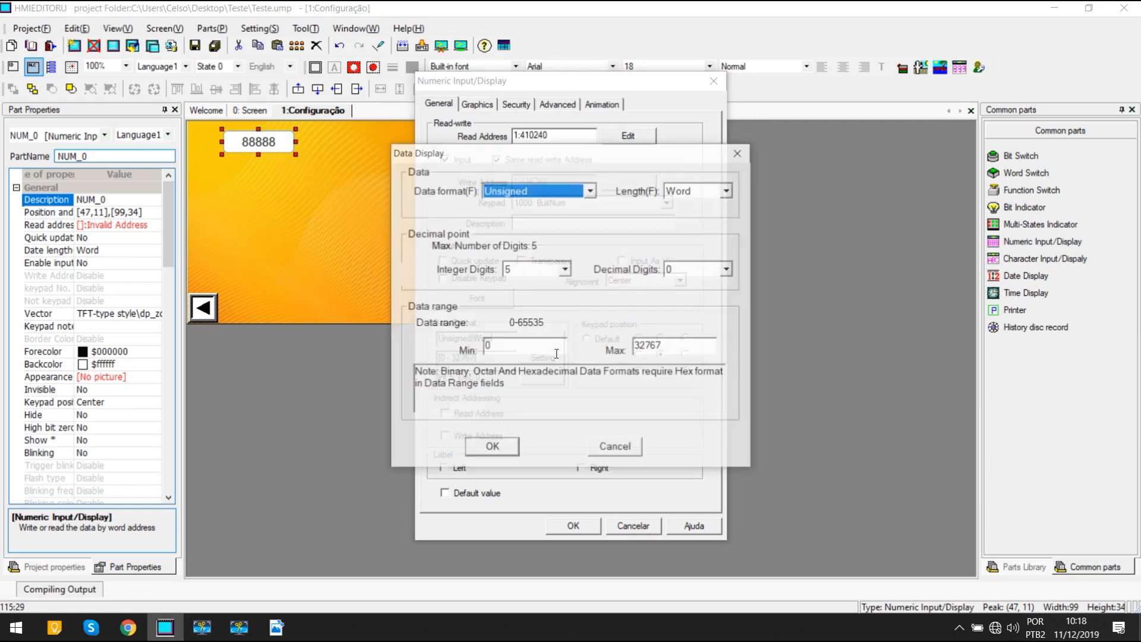
click(535, 275)
click(534, 297)
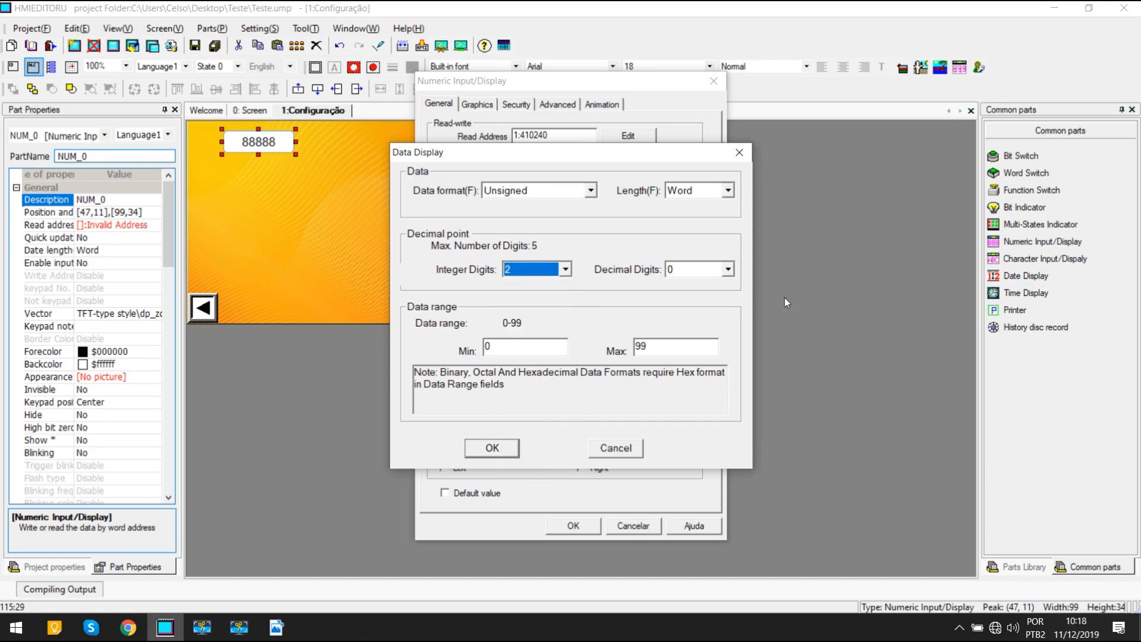
click(276, 627)
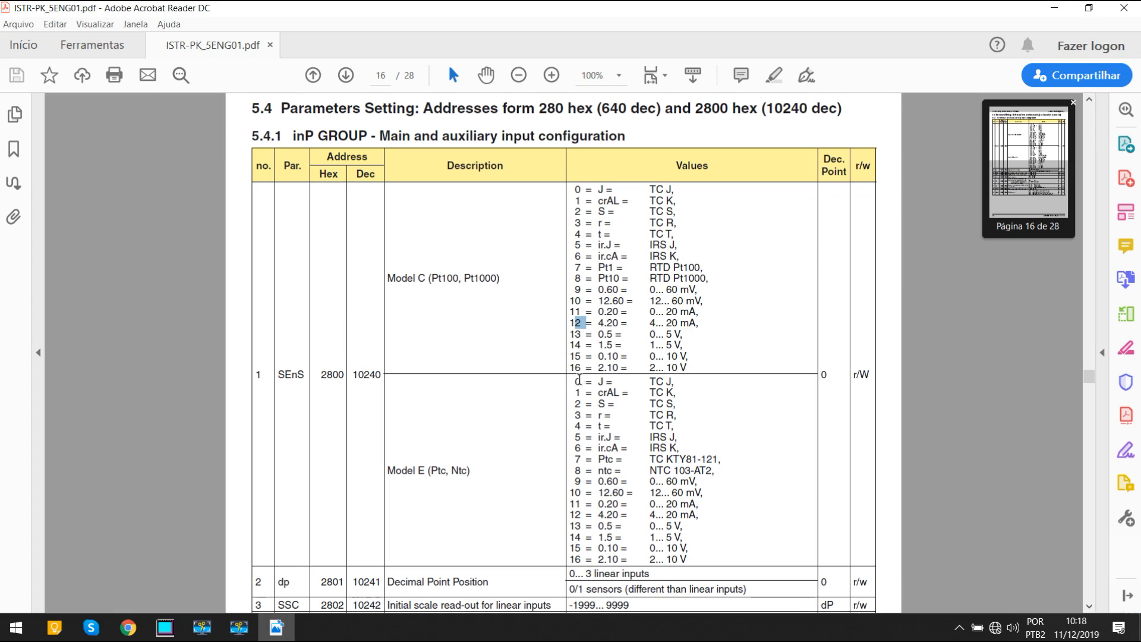
click(1044, 8)
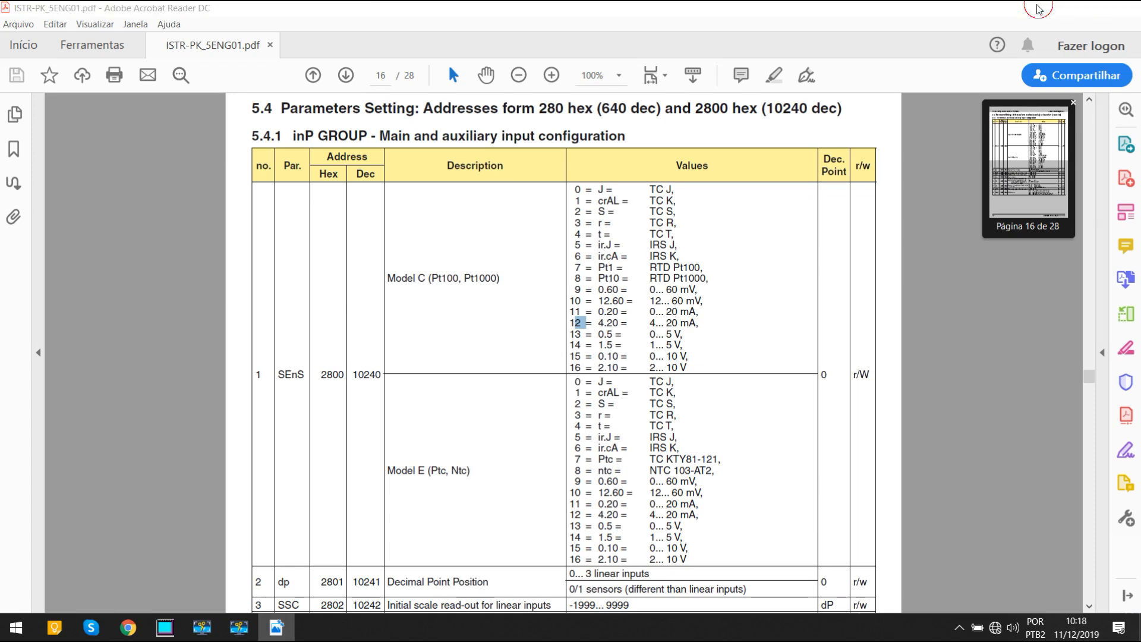
double_click(673, 343)
text(16)
click(495, 452)
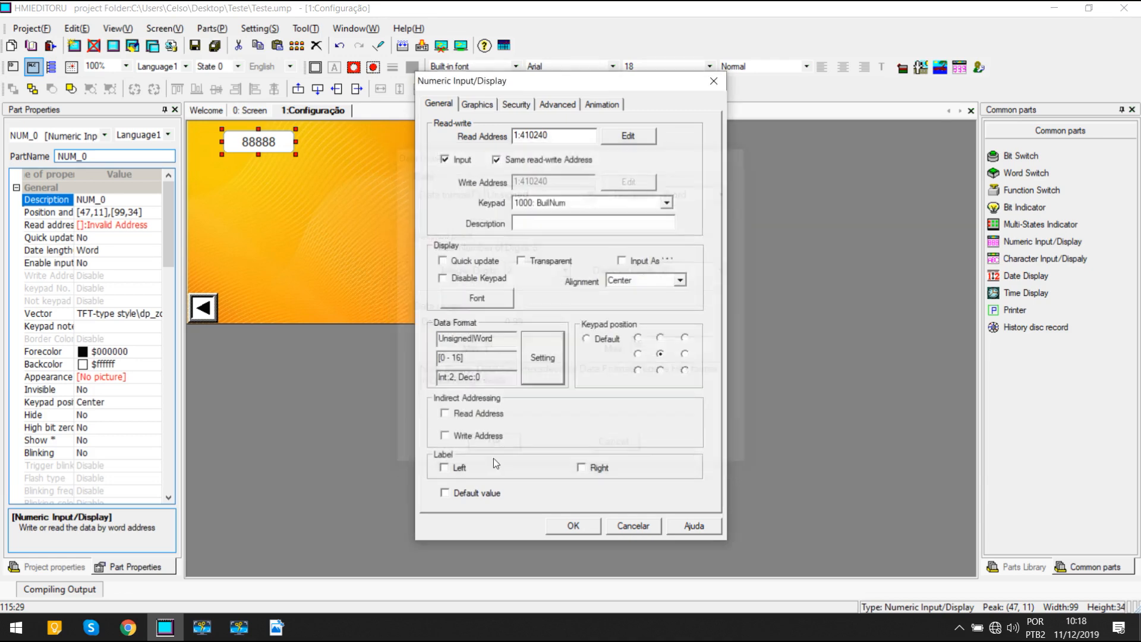
click(572, 526)
click(411, 305)
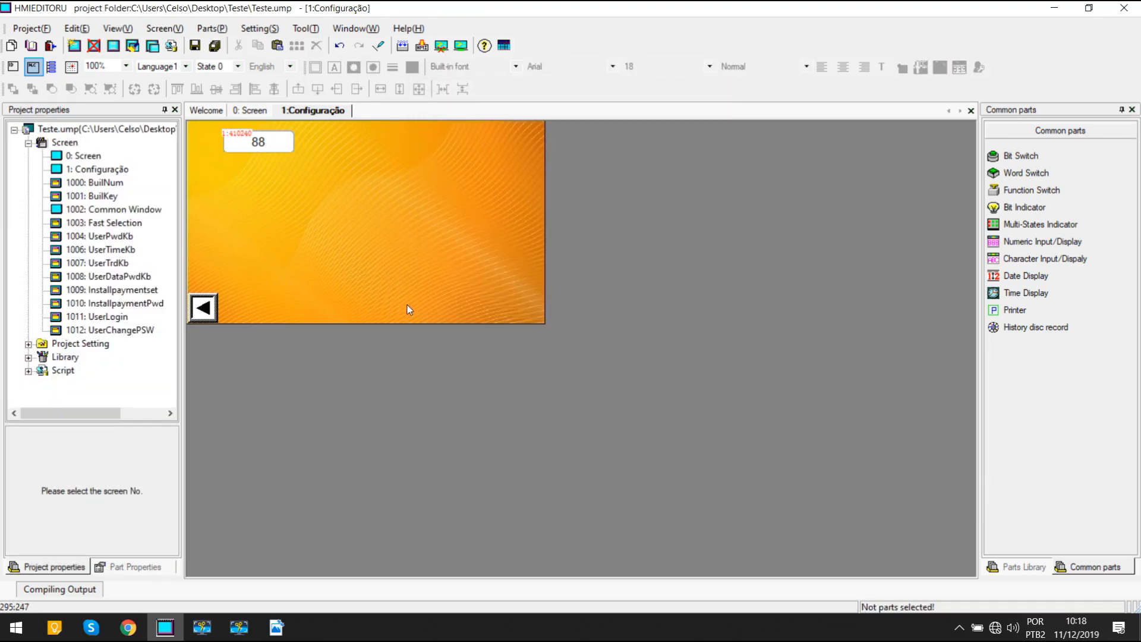
Step: Narrow the numeric part from its left edge to about 86 pixels wide
click(226, 144)
click(254, 187)
drag(229, 142, 281, 136)
click(279, 140)
click(375, 148)
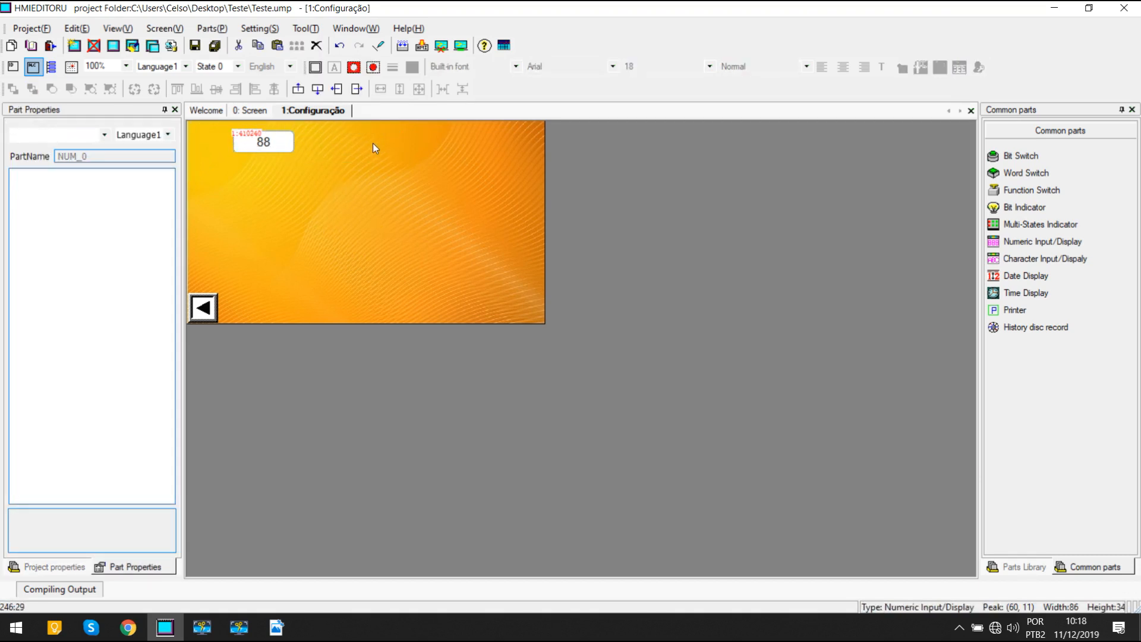
Step: Paste a copy of the numeric part near the Configuração screen's upper-right corner
key(ctrl+v)
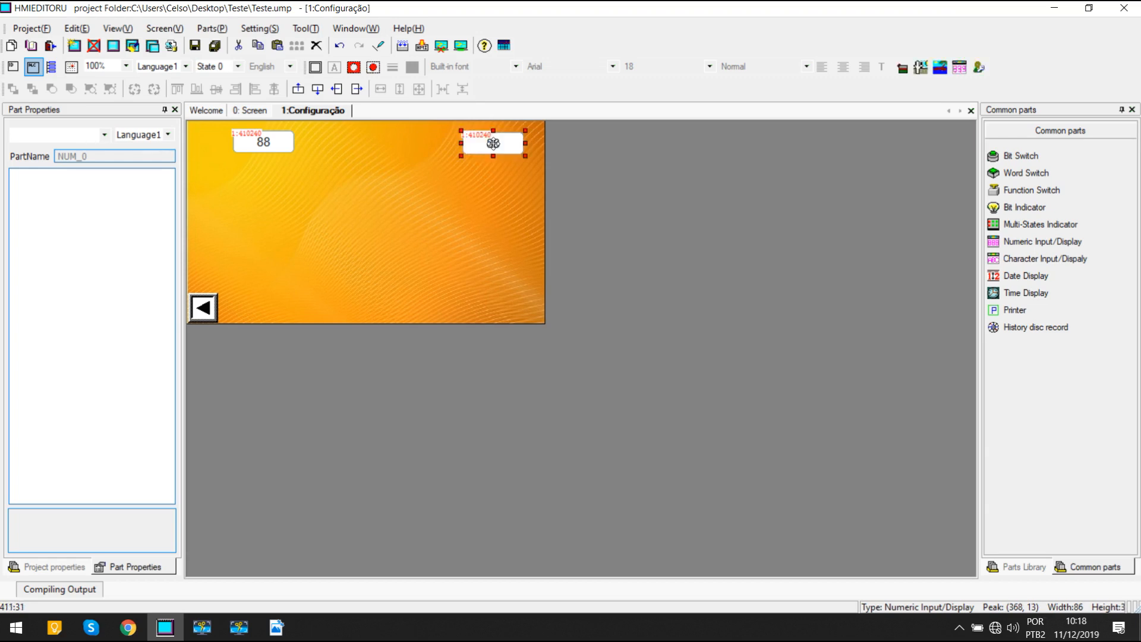
double_click(522, 143)
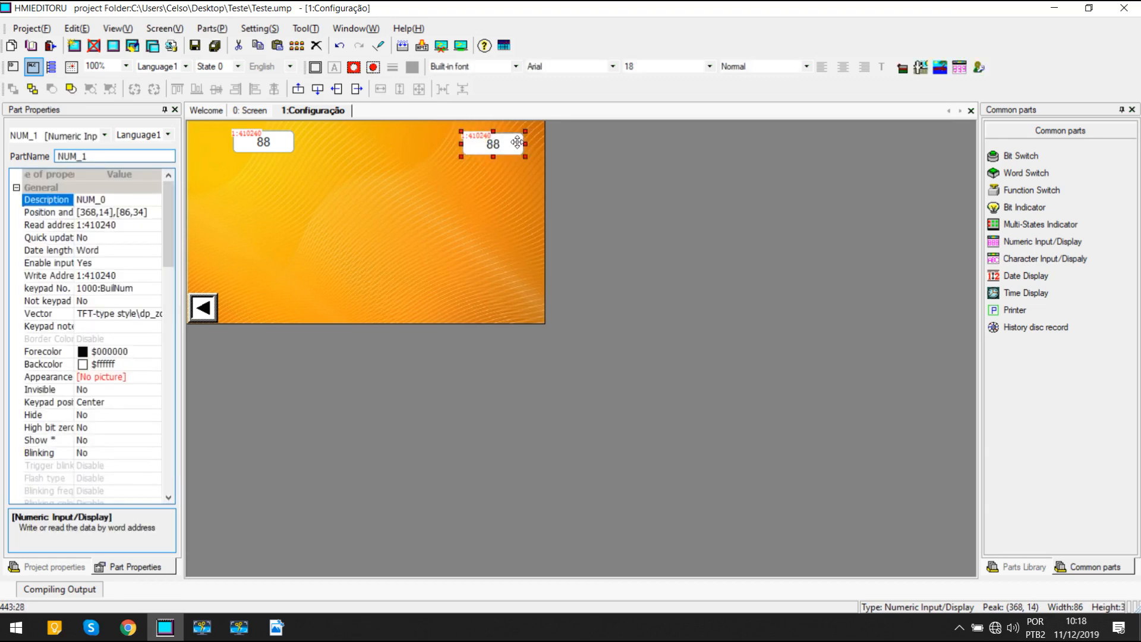
Step: Set the PLC station number of the copied numeric part's read address to 2
click(625, 136)
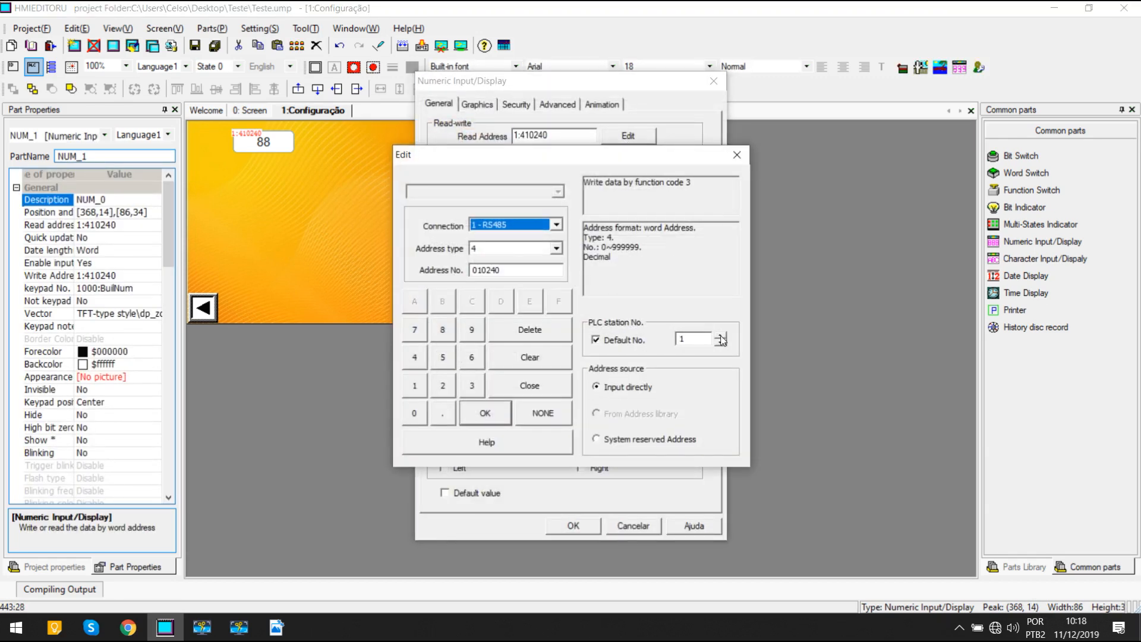
click(722, 336)
click(486, 417)
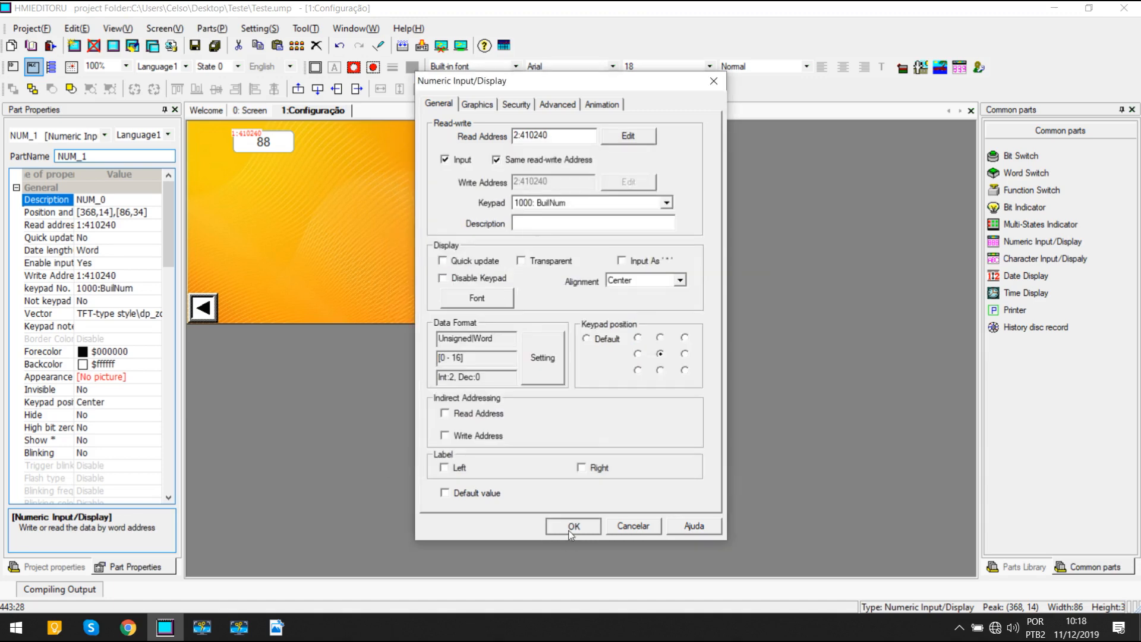
click(573, 526)
Step: Move both numeric parts down together by about 19 pixels on the Configuração screen
click(262, 143)
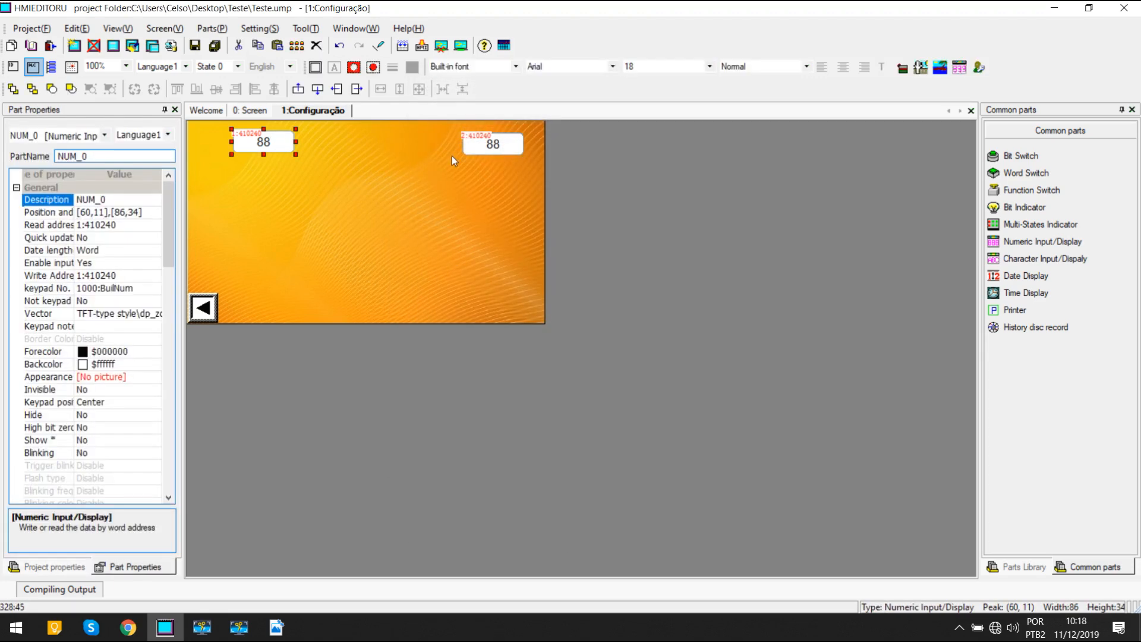
ctrl+click(501, 143)
drag(509, 145, 509, 173)
click(509, 173)
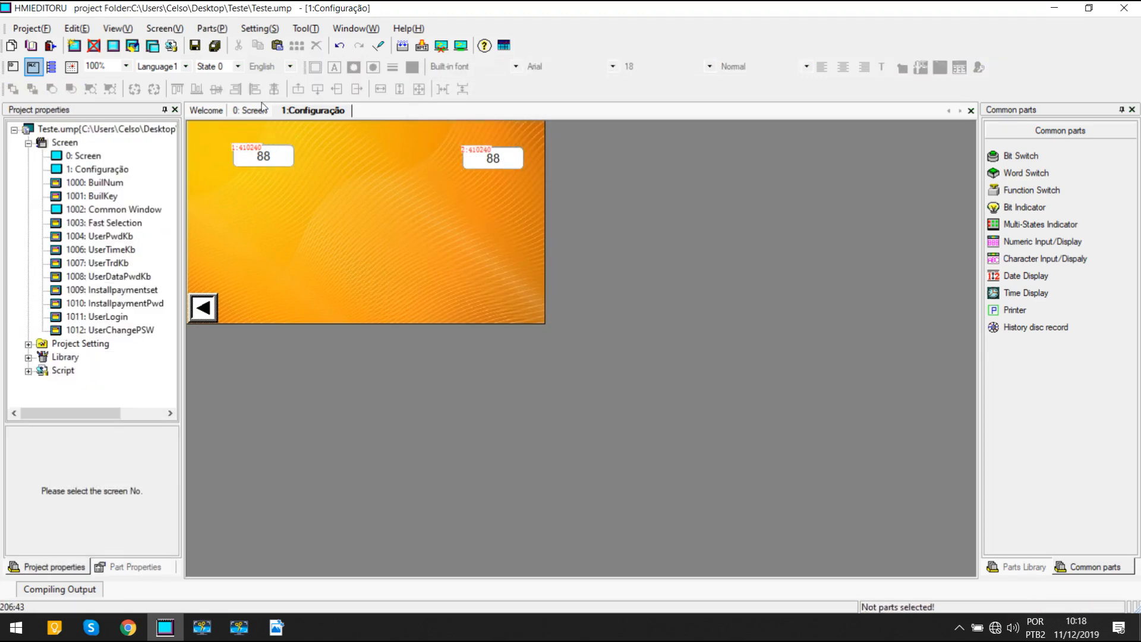
Step: Add a text part reading "Fluxo" and position it just above the station 1 numeric part
click(165, 28)
mouse_move(213, 28)
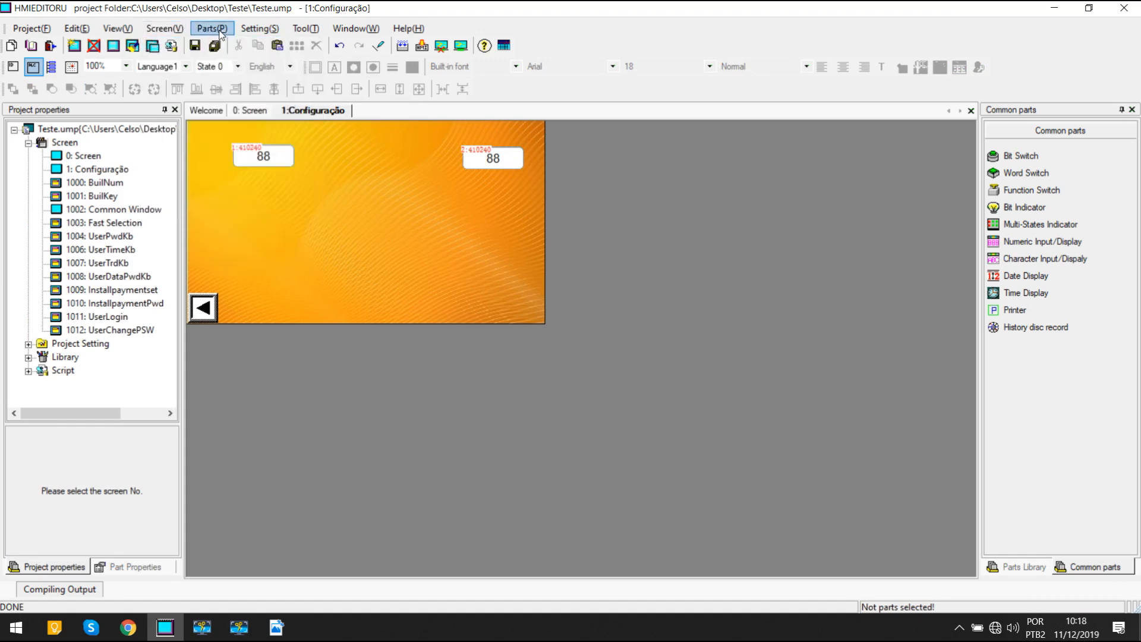
click(225, 261)
click(240, 132)
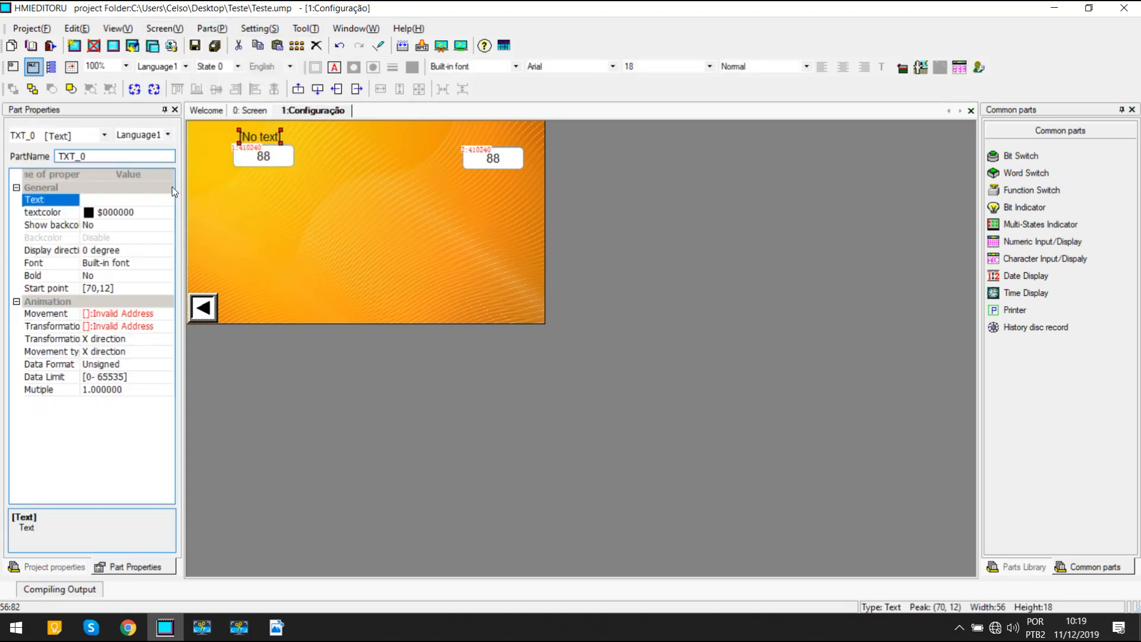
click(116, 200)
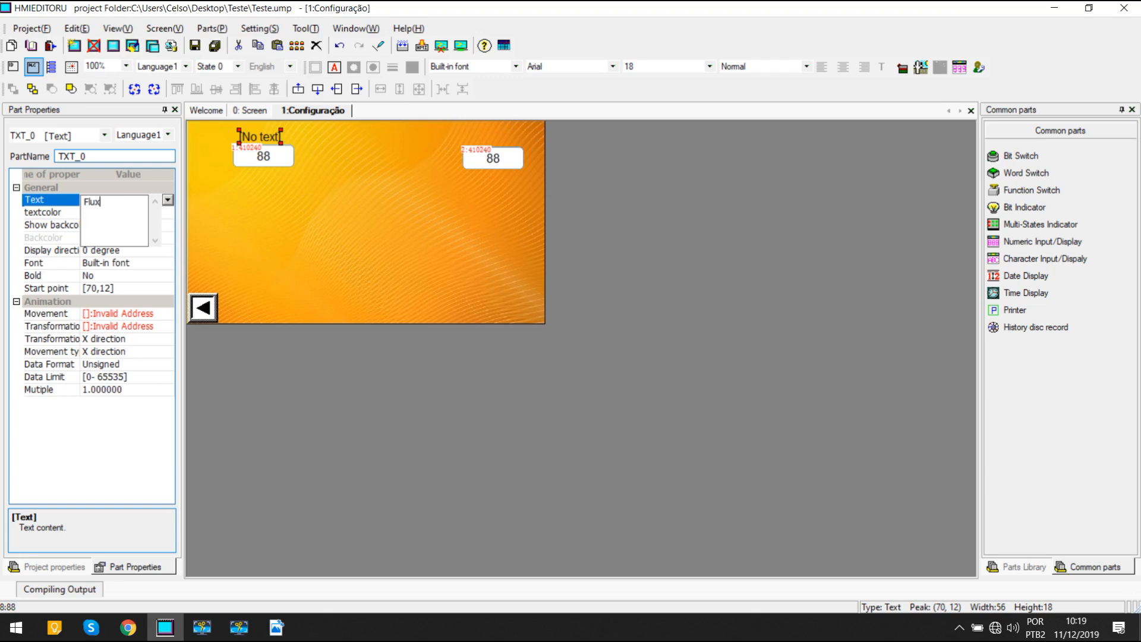
click(237, 247)
click(257, 141)
drag(267, 133, 274, 129)
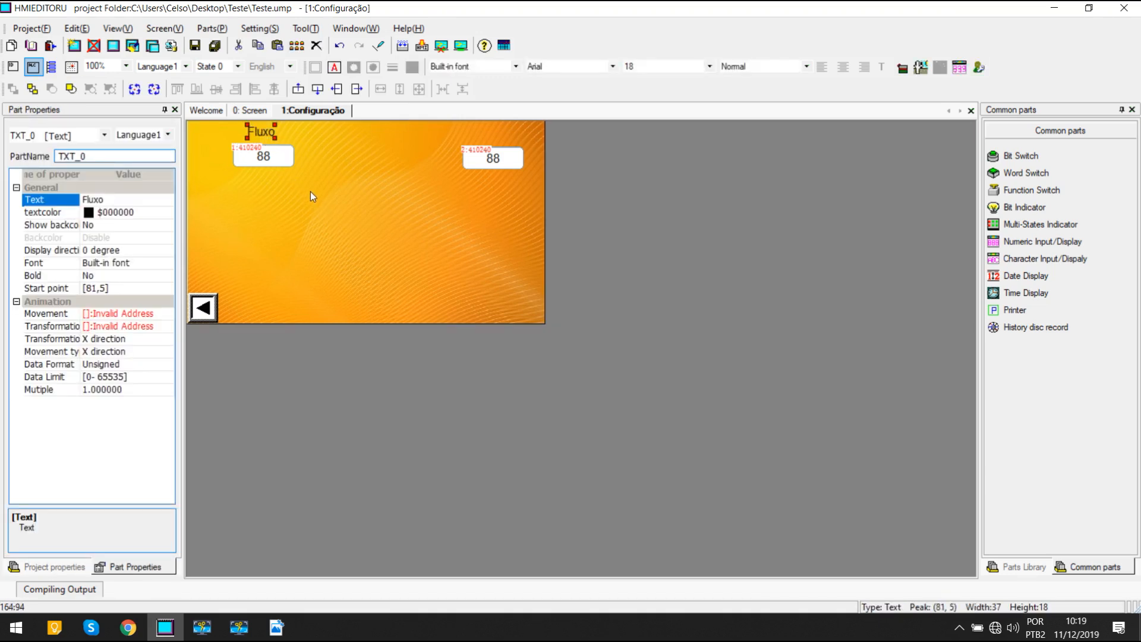
Step: Place a copy of the Fluxo label above the station 2 numeric part and set its text to "Pressão"
key(ctrl+c)
key(ctrl+v)
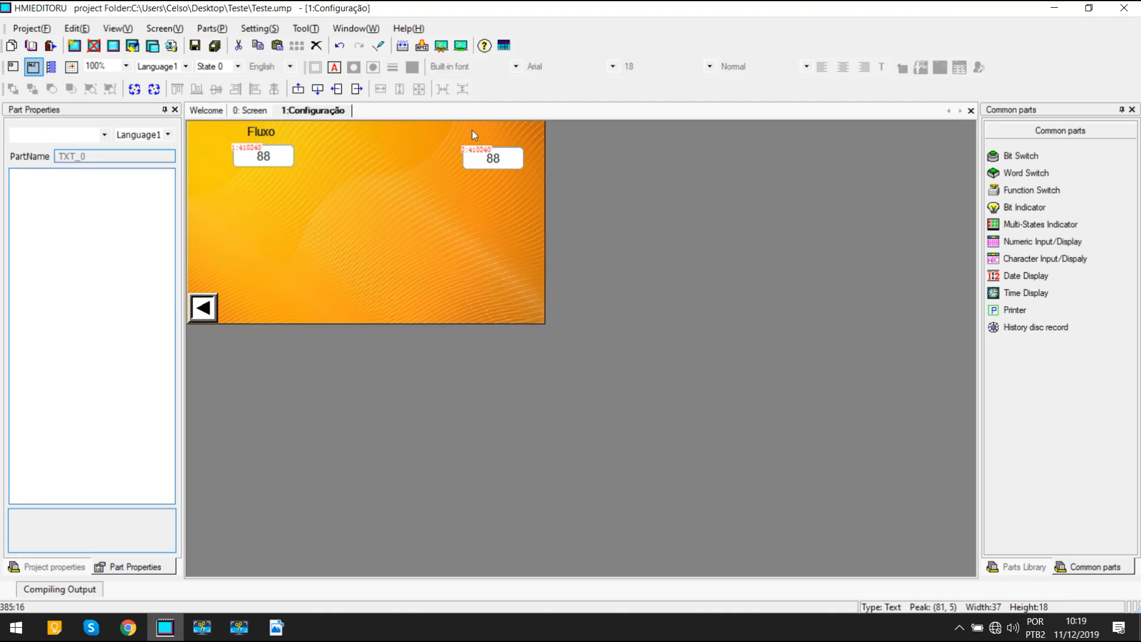
click(472, 130)
drag(472, 130, 470, 131)
click(103, 201)
text(Pressão)
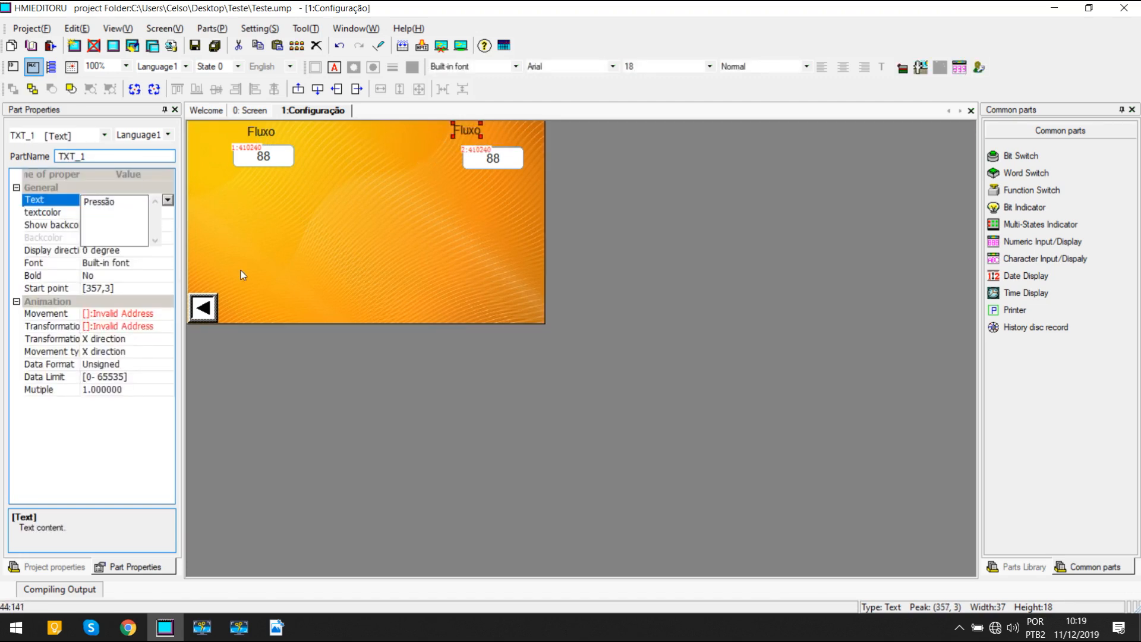
click(372, 270)
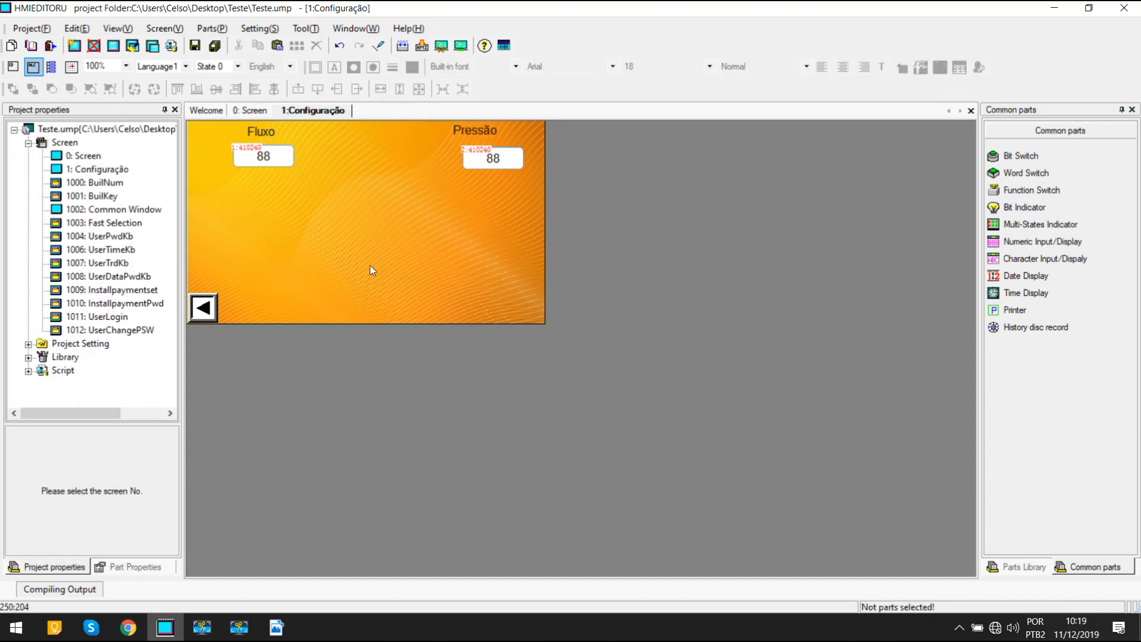
Step: Place a copy of the Fluxo label beside the station 1 numeric part and set its text to "SenS"
click(268, 134)
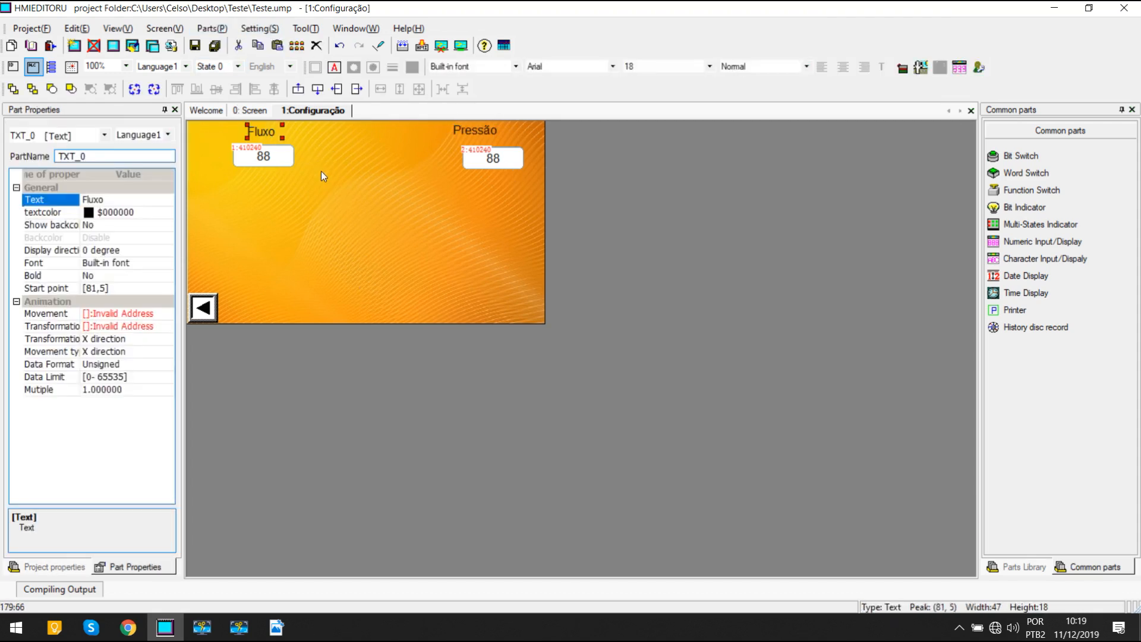
key(ctrl+v)
click(201, 155)
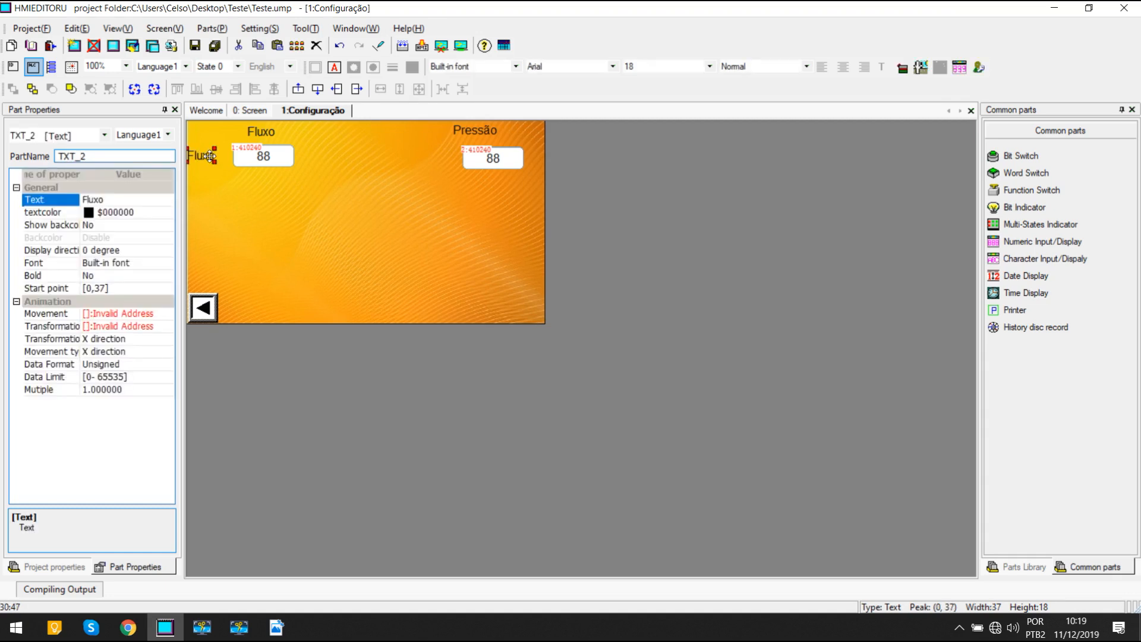
double_click(209, 157)
drag(558, 191, 403, 173)
text(S)
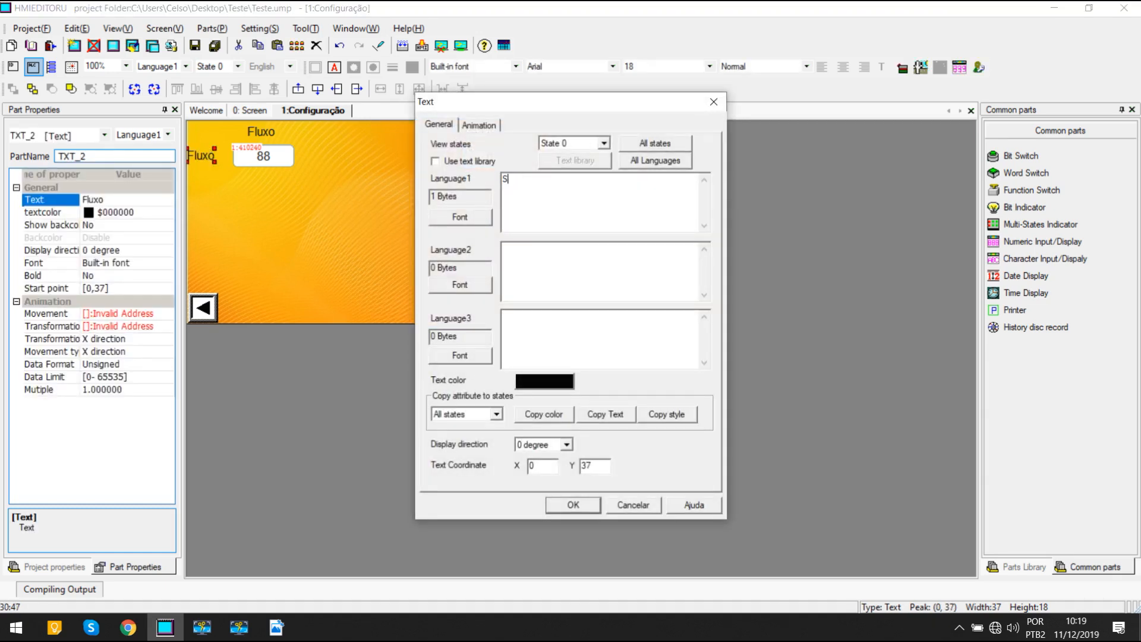
text(enS)
click(573, 505)
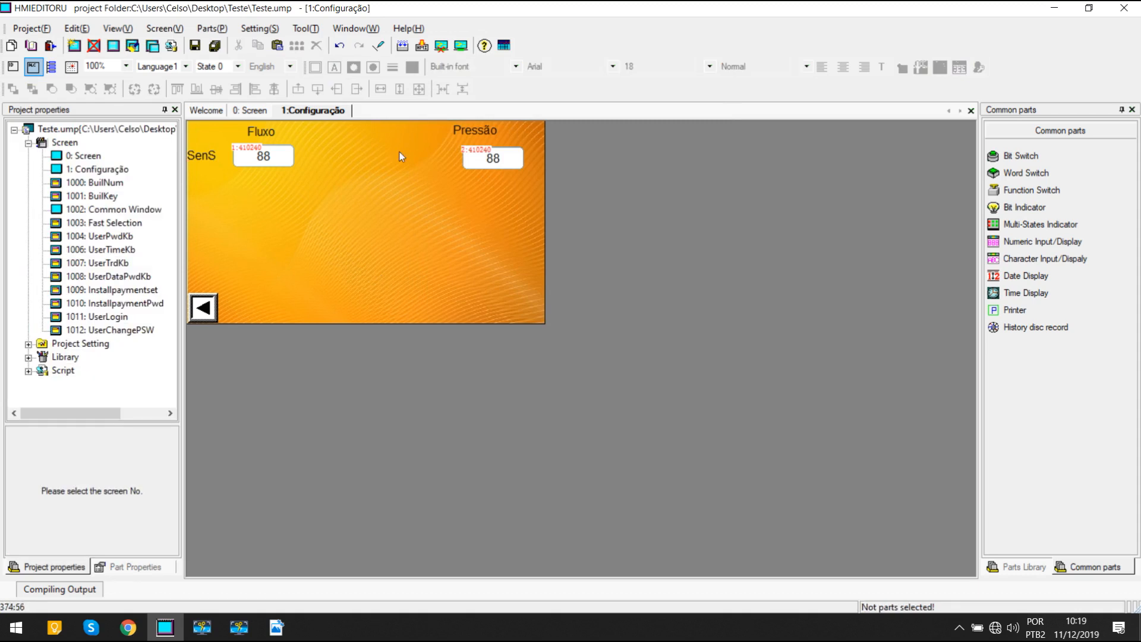
Step: Place a copy of the SenS label beside the Pressão numeric part and check the parameter's spelling in the PDF manual
click(196, 155)
key(ctrl+v)
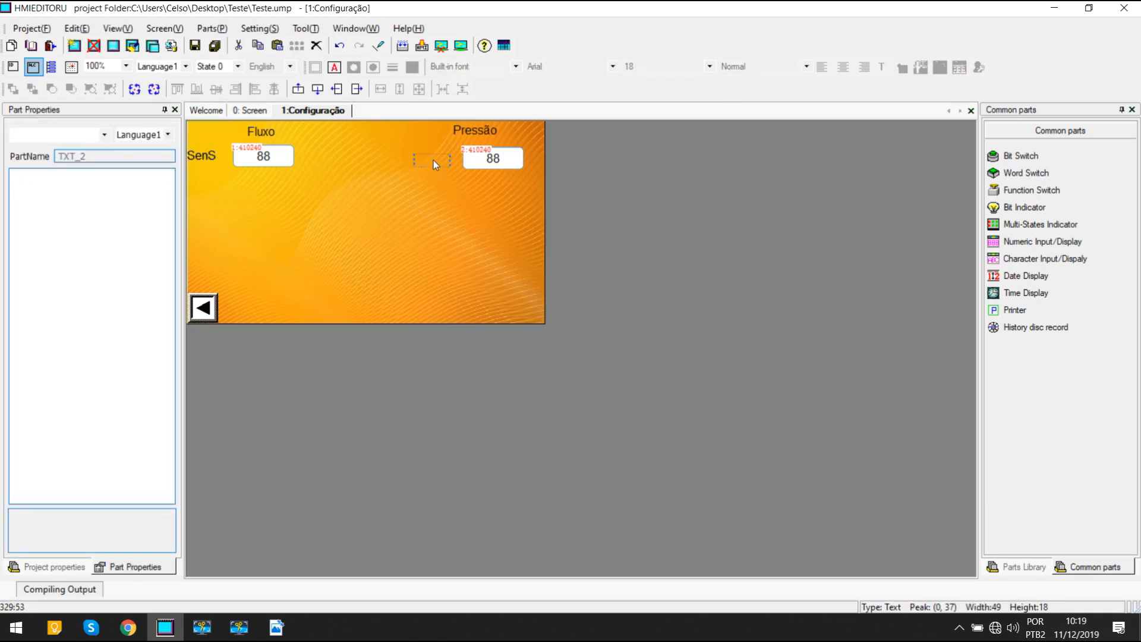
click(434, 160)
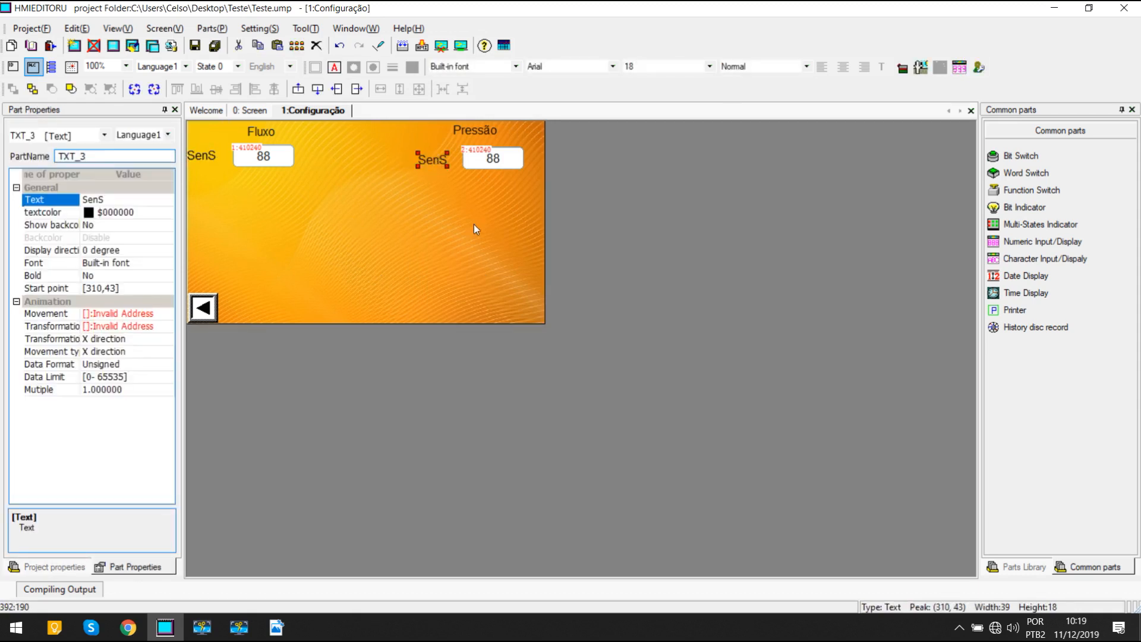
click(276, 627)
drag(272, 372, 305, 375)
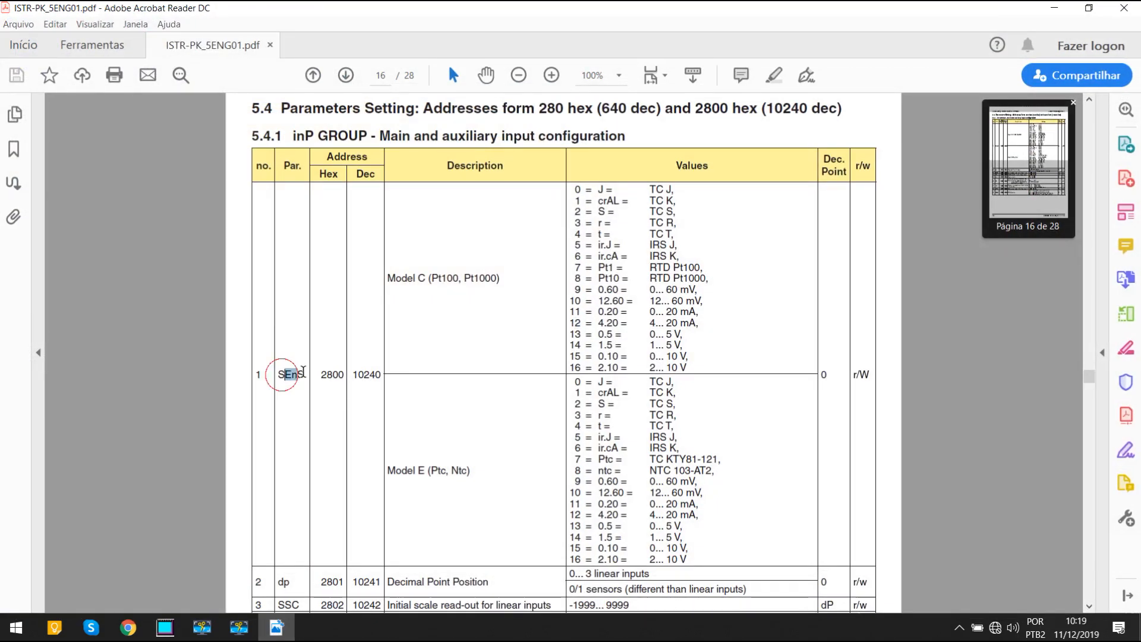
click(1061, 7)
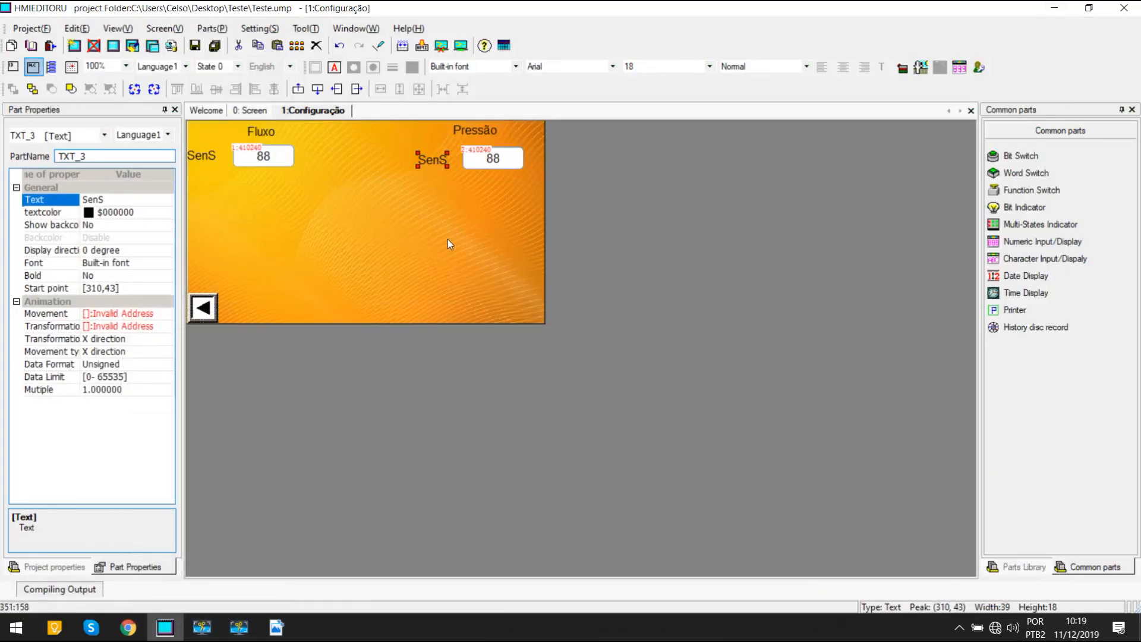
click(448, 239)
Step: Nudge the Pressão column's SenS label closer to its numeric part, to a start point of X 323
click(424, 159)
key(Right)
key(Right)
key(Right)
key(Right)
key(Right)
key(Right)
key(Right)
key(Right)
key(Right)
key(Right)
key(Right)
key(Right)
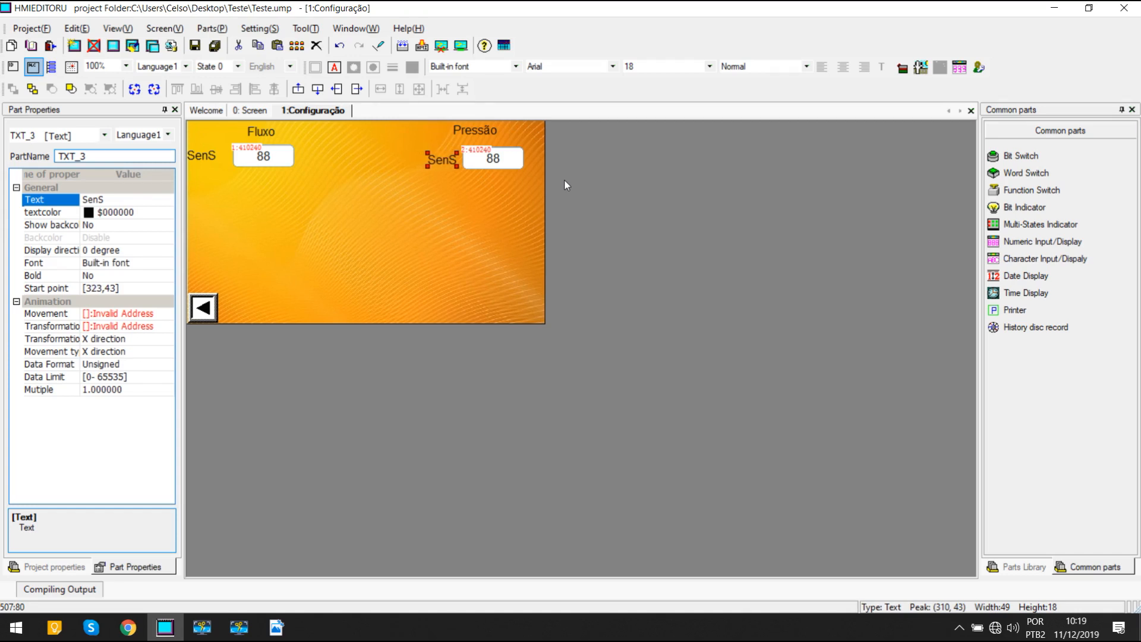
click(479, 204)
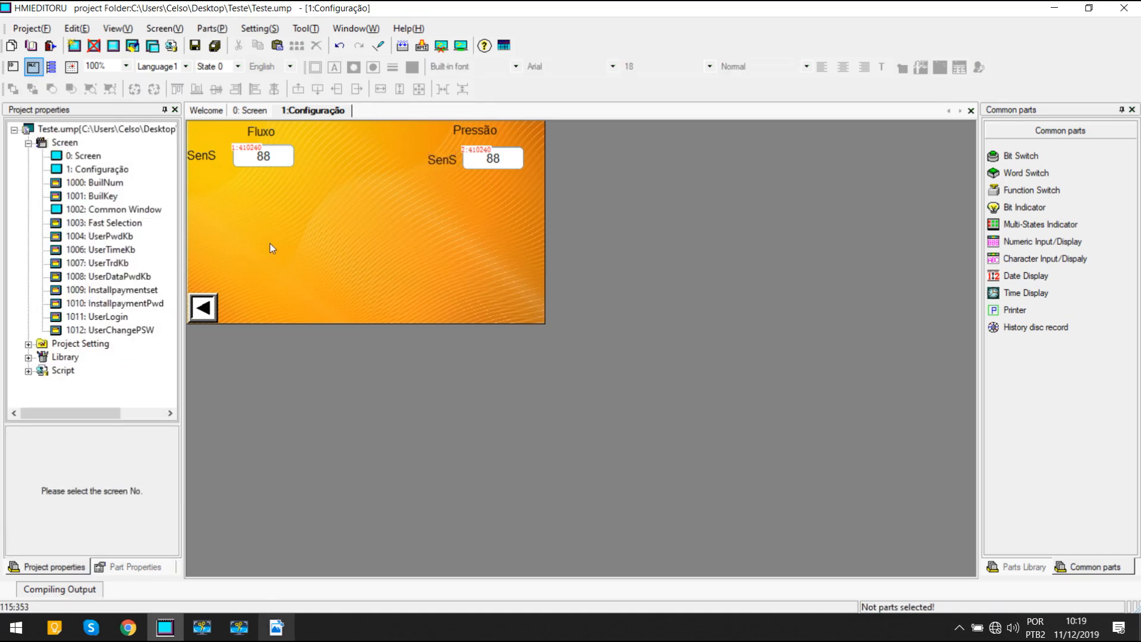
Step: Nudge the Fluxo column's SenS label closer to its numeric part
click(202, 157)
key(Right)
key(Right)
key(Right)
key(Right)
key(Right)
key(Right)
key(Right)
key(Right)
key(Right)
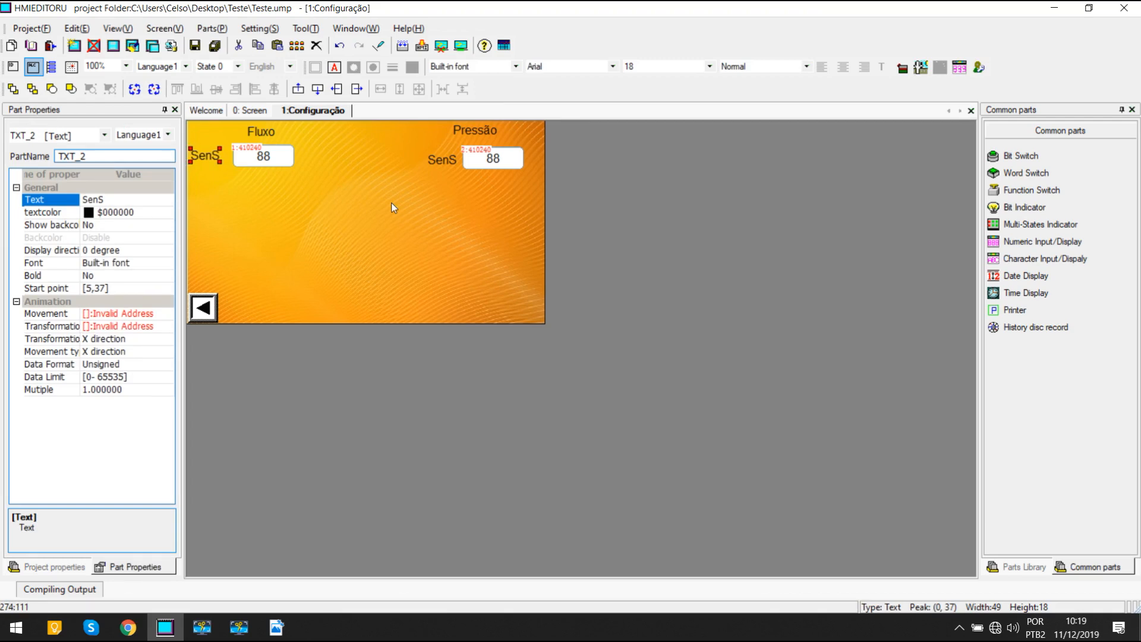
click(357, 155)
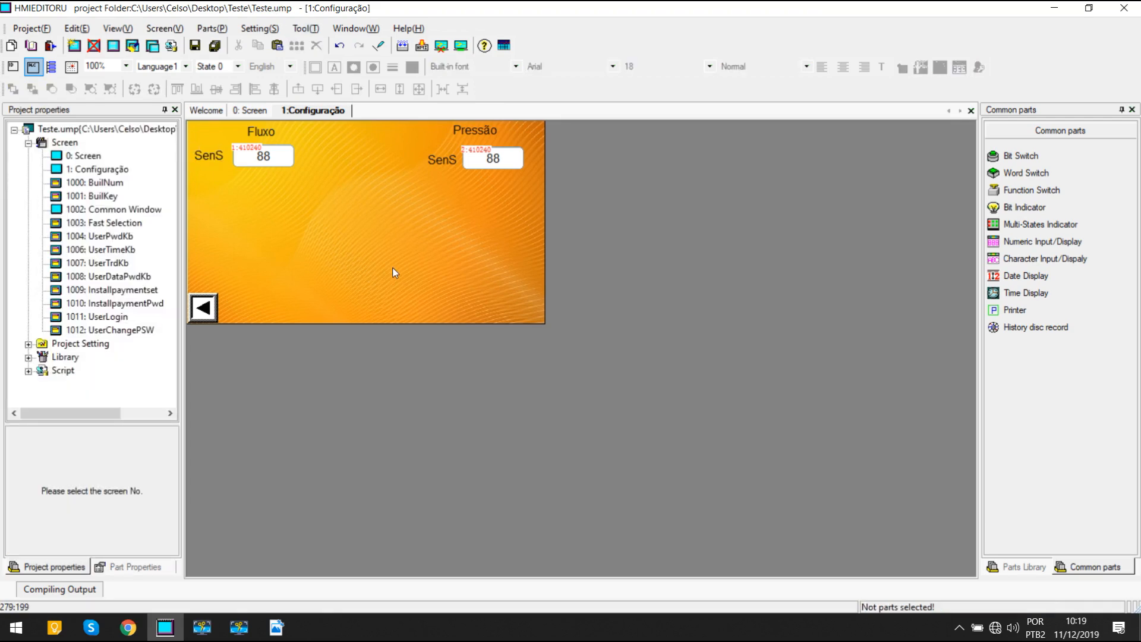
Step: Examine the input parameter table in the PDF manual for the scale read-out parameters SSC and FSc and their addresses
click(277, 627)
scroll(441, 455, down, 5)
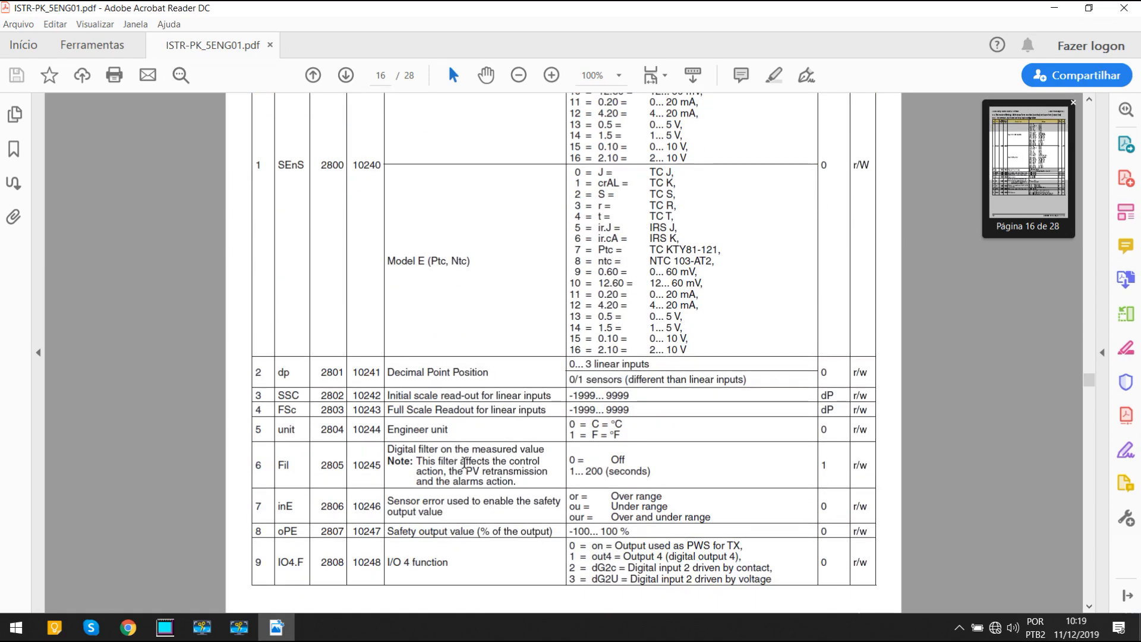
scroll(463, 461, up, 4)
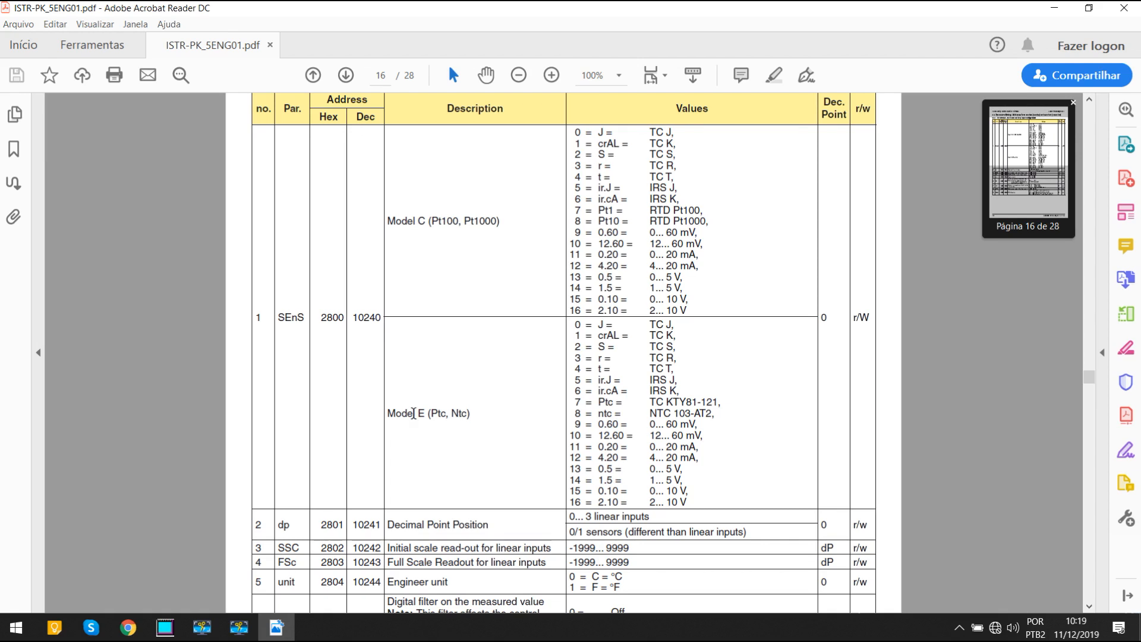
scroll(470, 437, down, 5)
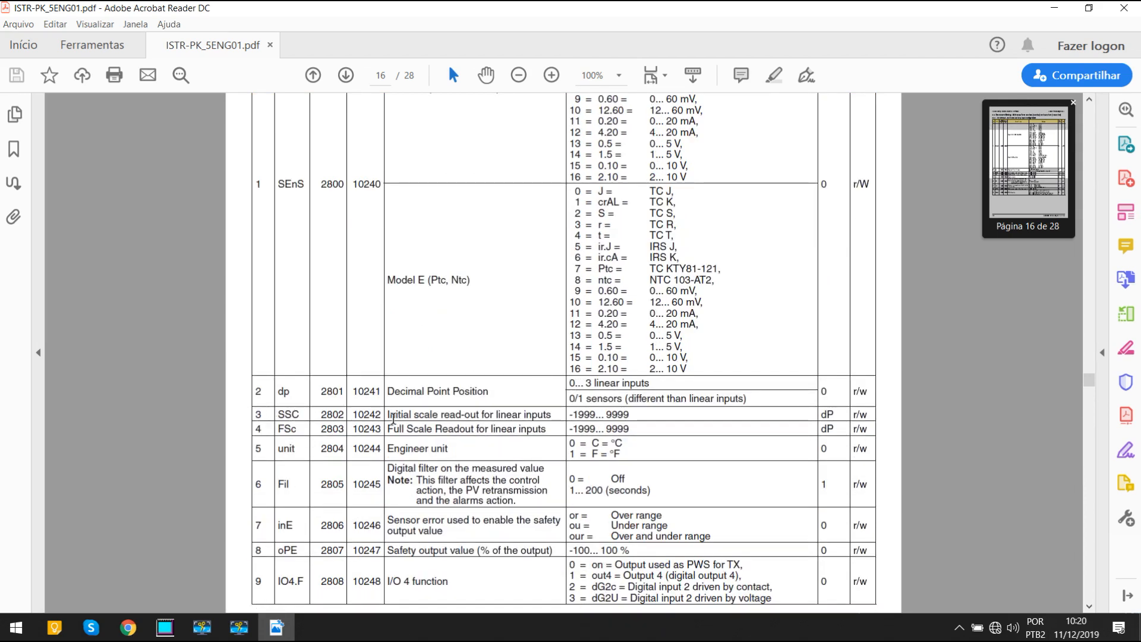
drag(387, 414, 550, 415)
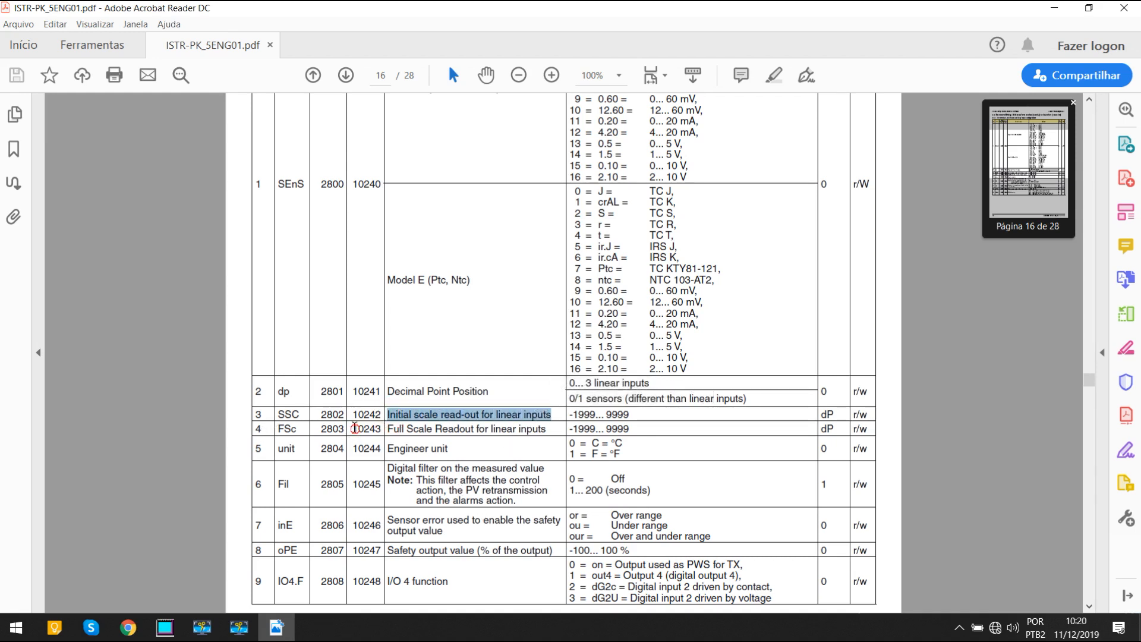
drag(355, 428, 381, 428)
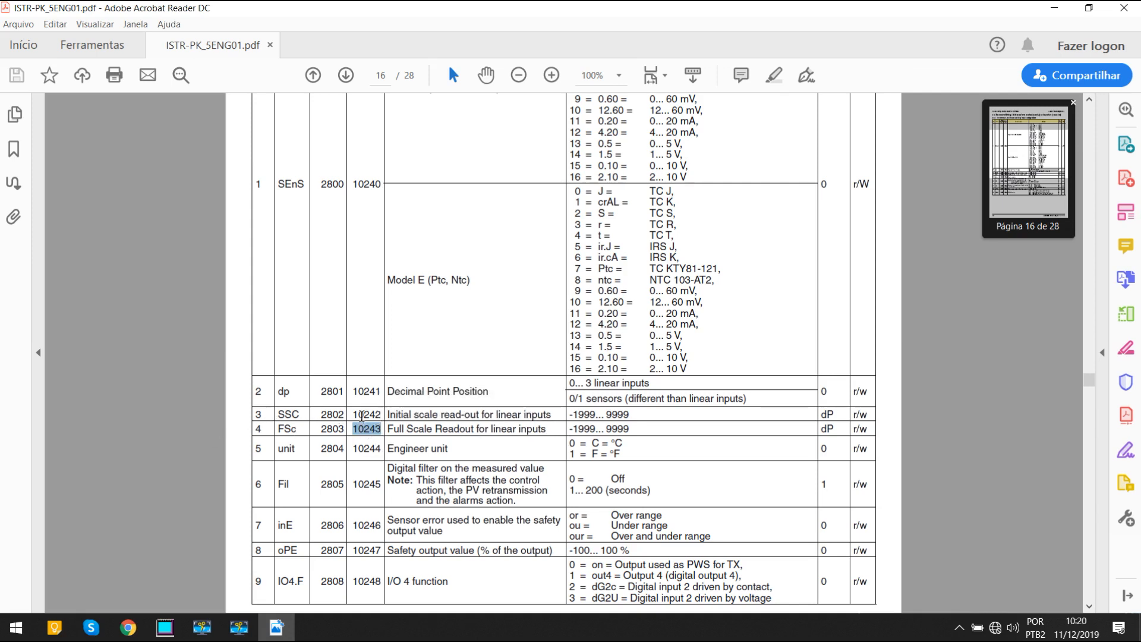
click(1055, 8)
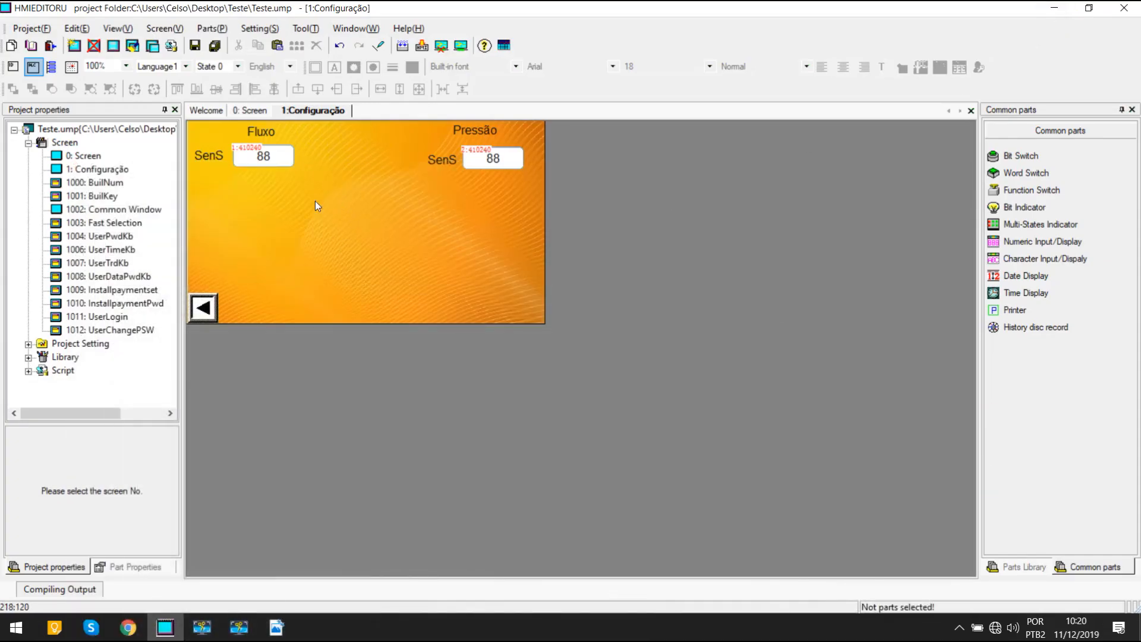
Step: Copy the Fluxo column's SenS label and numeric part together and place the copies directly below the originals
click(219, 156)
ctrl+click(266, 156)
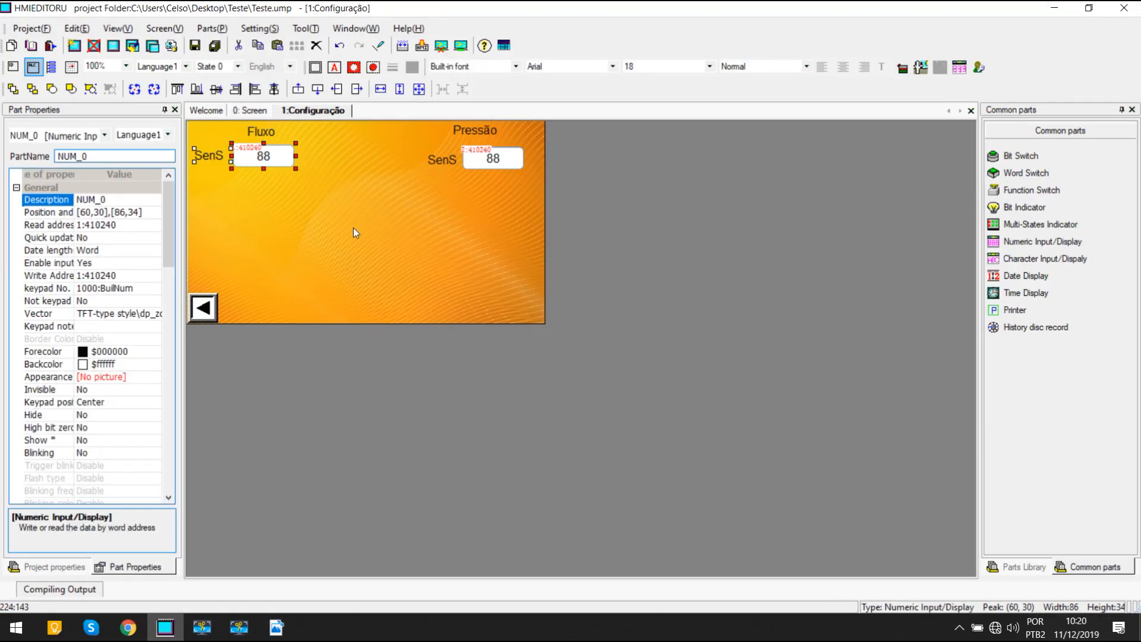
key(ctrl+c)
key(ctrl+v)
click(240, 183)
click(301, 209)
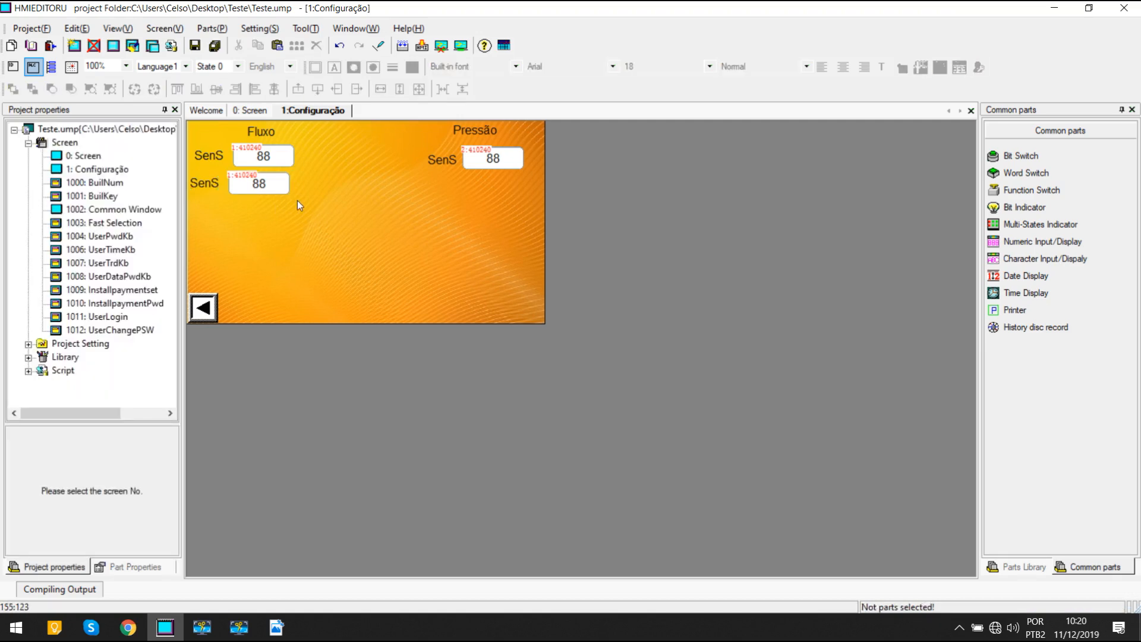
Step: Center-align the copied numeric part and the copied SenS label with their originals in the Fluxo column
drag(322, 218, 240, 143)
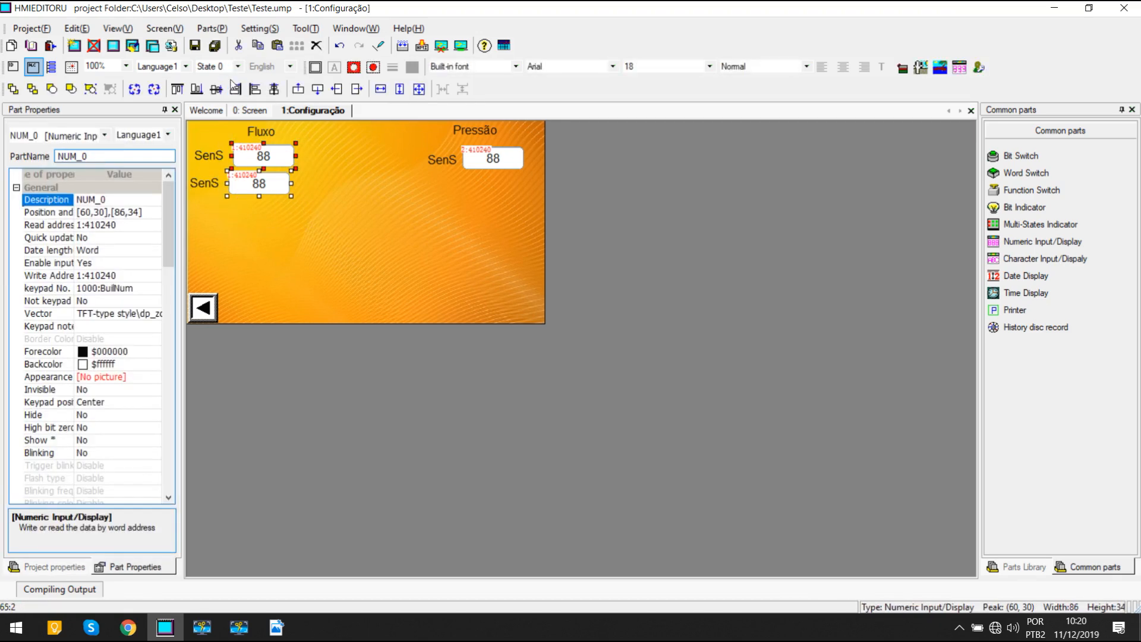
click(272, 87)
click(344, 241)
click(206, 183)
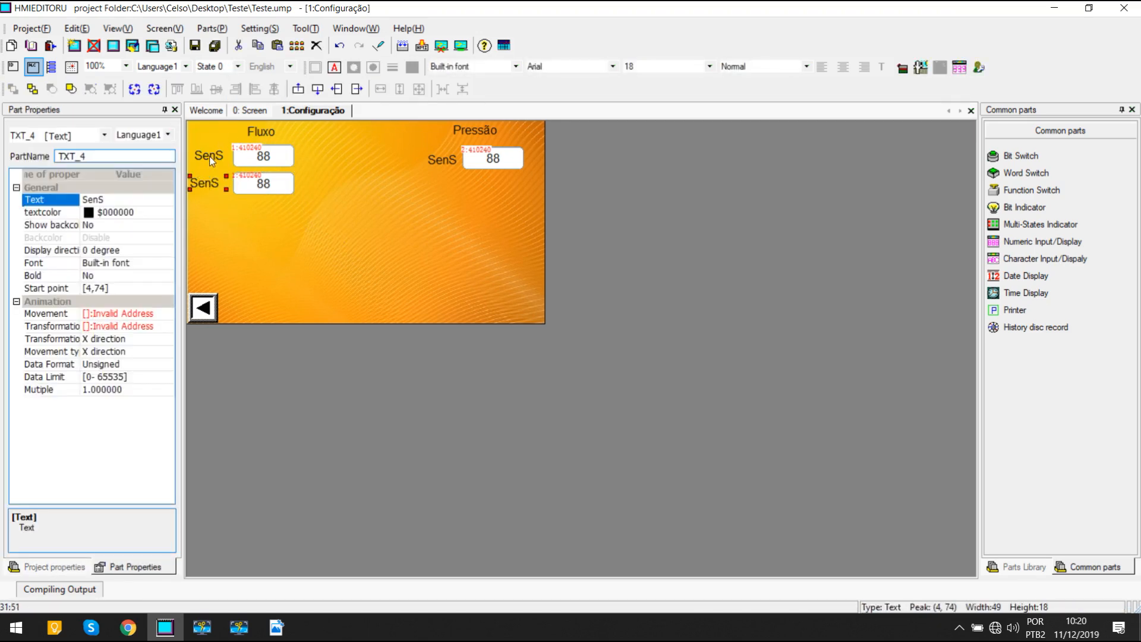
ctrl+click(209, 156)
click(274, 88)
click(276, 200)
Step: Set the read-write address number of the lower numeric part in the Fluxo column to 010242, keeping address type 4 and station 1
click(284, 179)
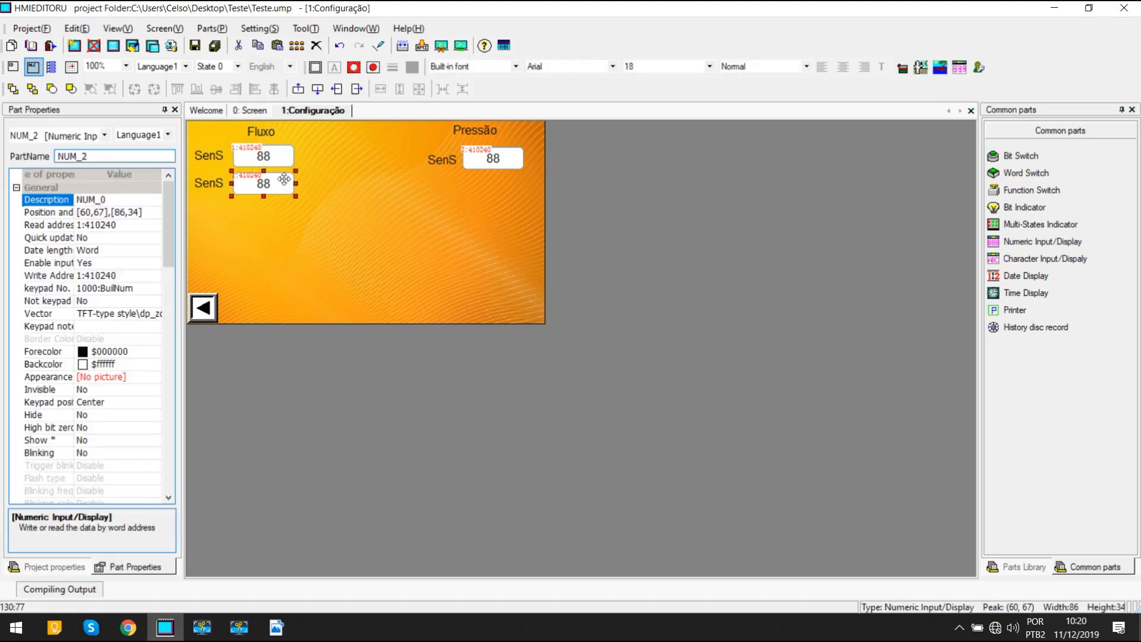
double_click(286, 180)
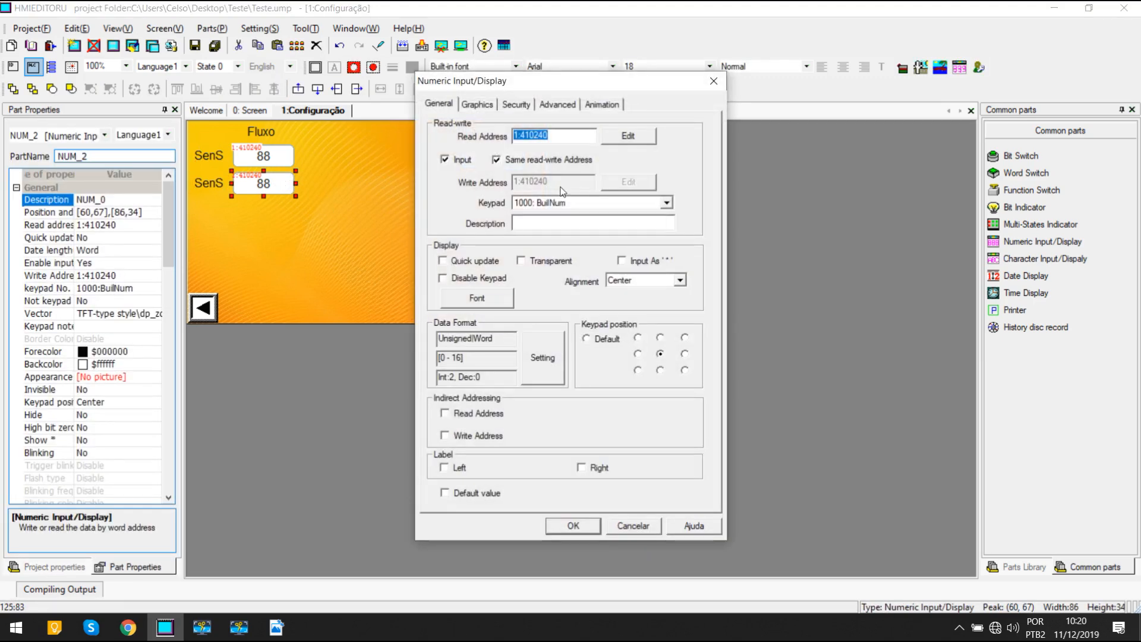
click(627, 135)
click(508, 271)
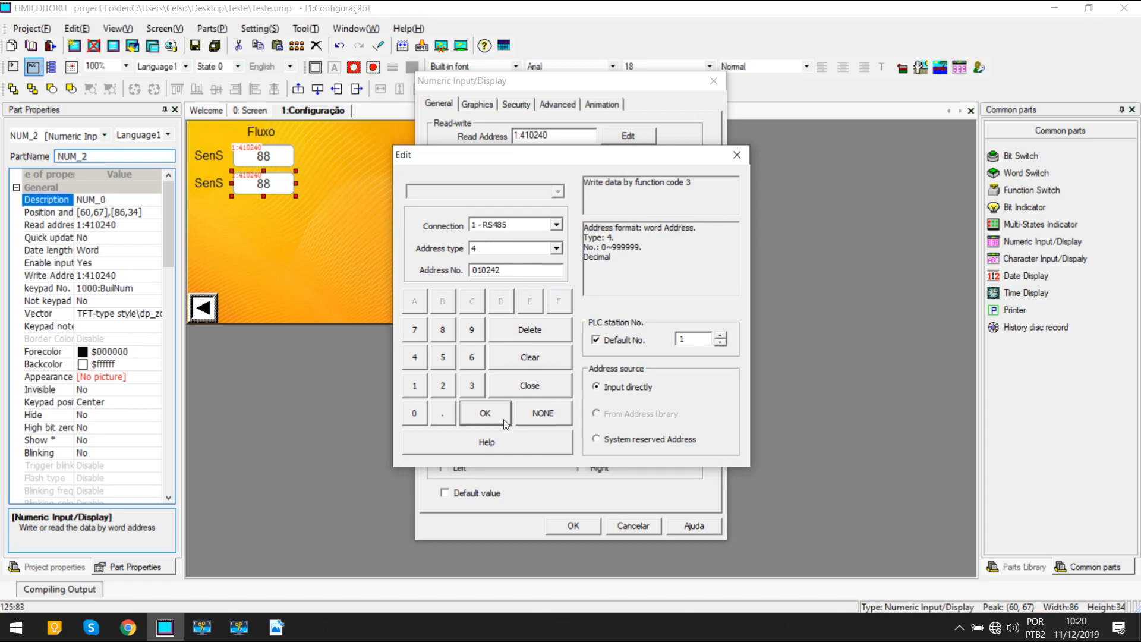
click(485, 414)
Step: Set the lower Fluxo numeric part's data format to Signed with 4 integer digits
click(548, 361)
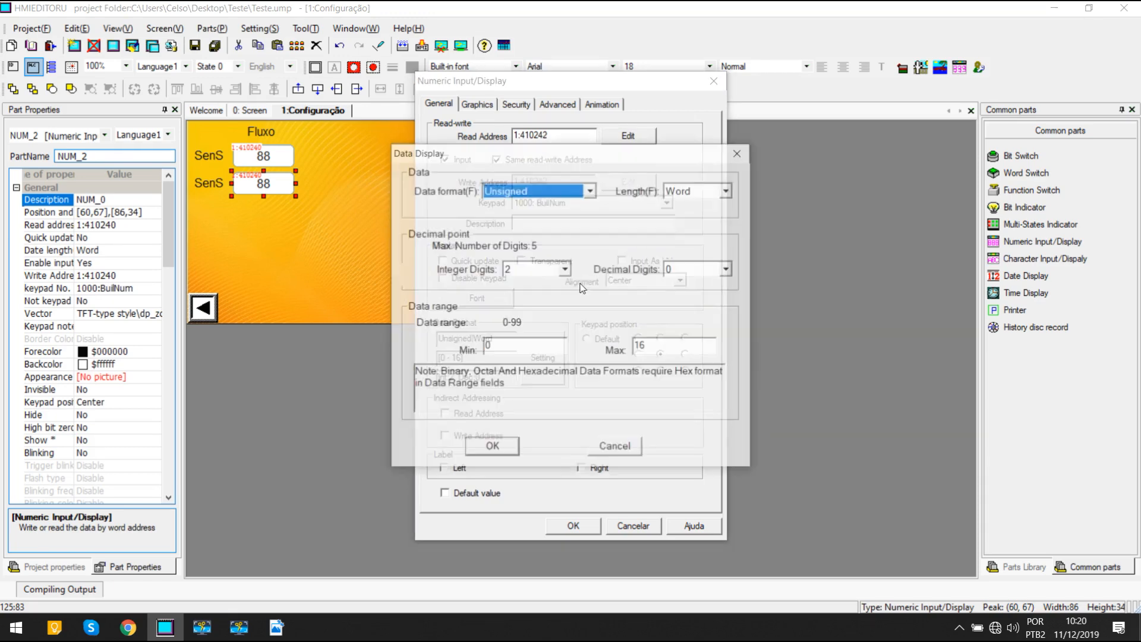
click(547, 191)
click(509, 273)
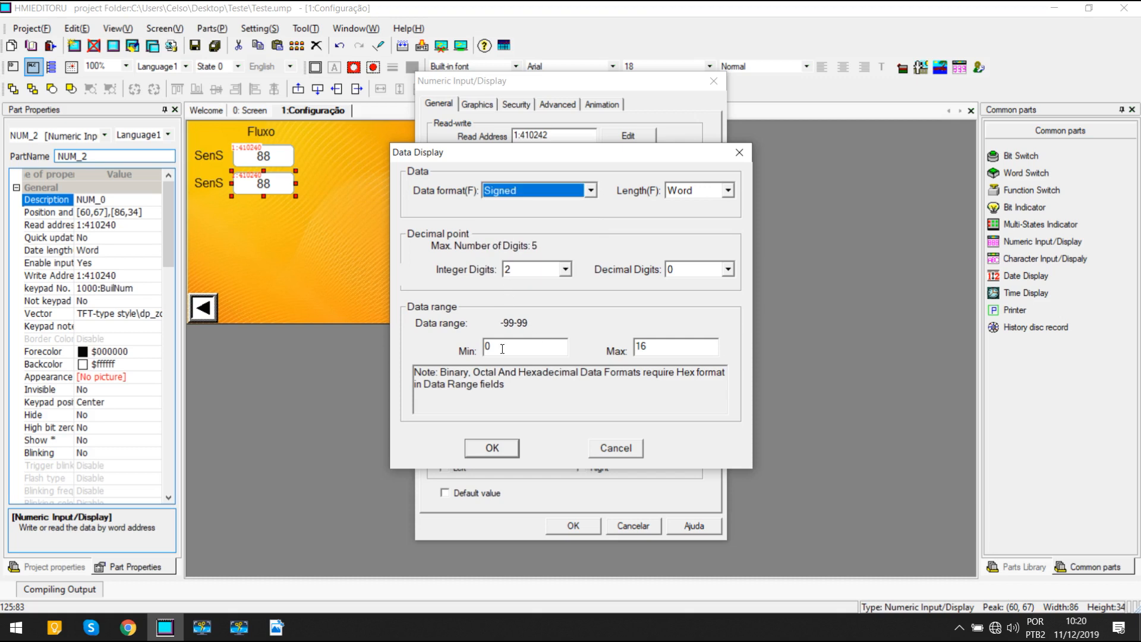
click(539, 273)
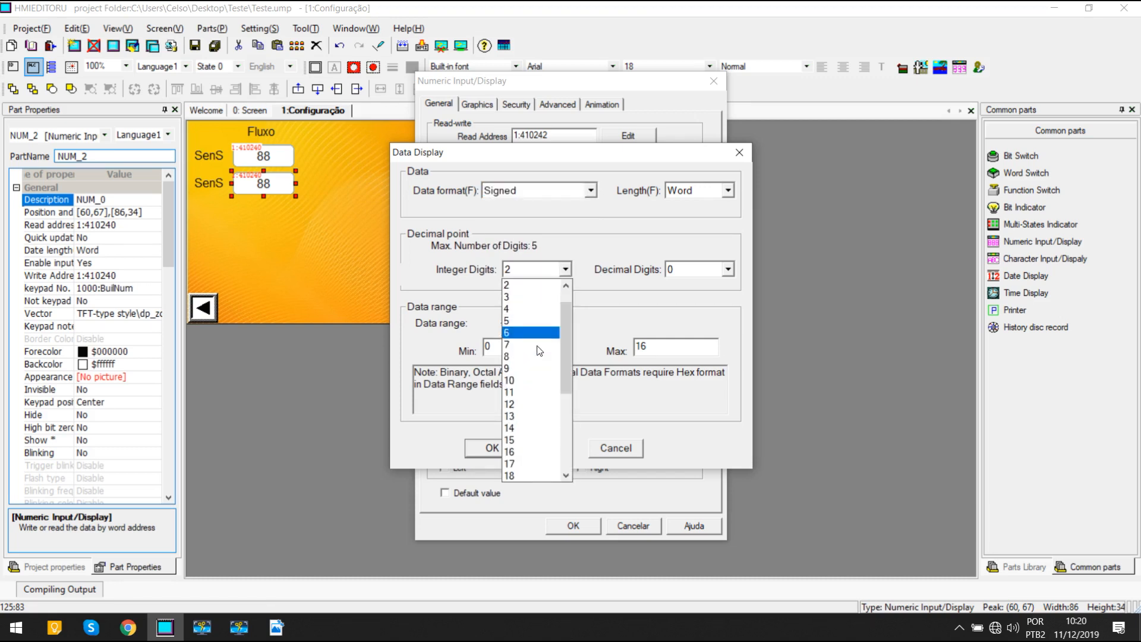
click(535, 324)
click(517, 270)
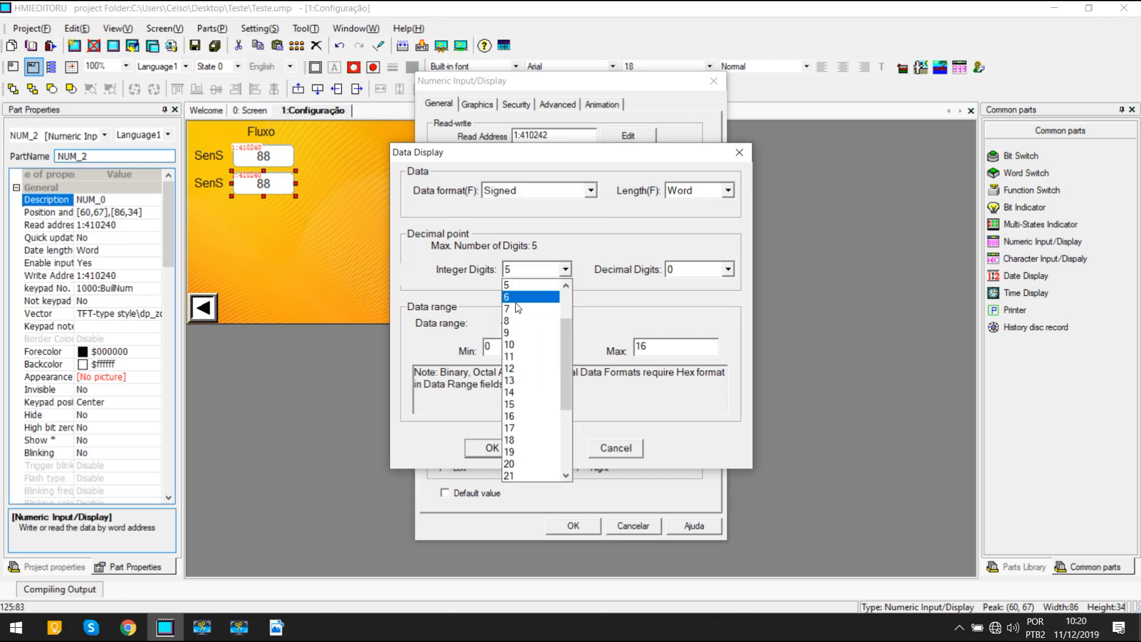
click(523, 314)
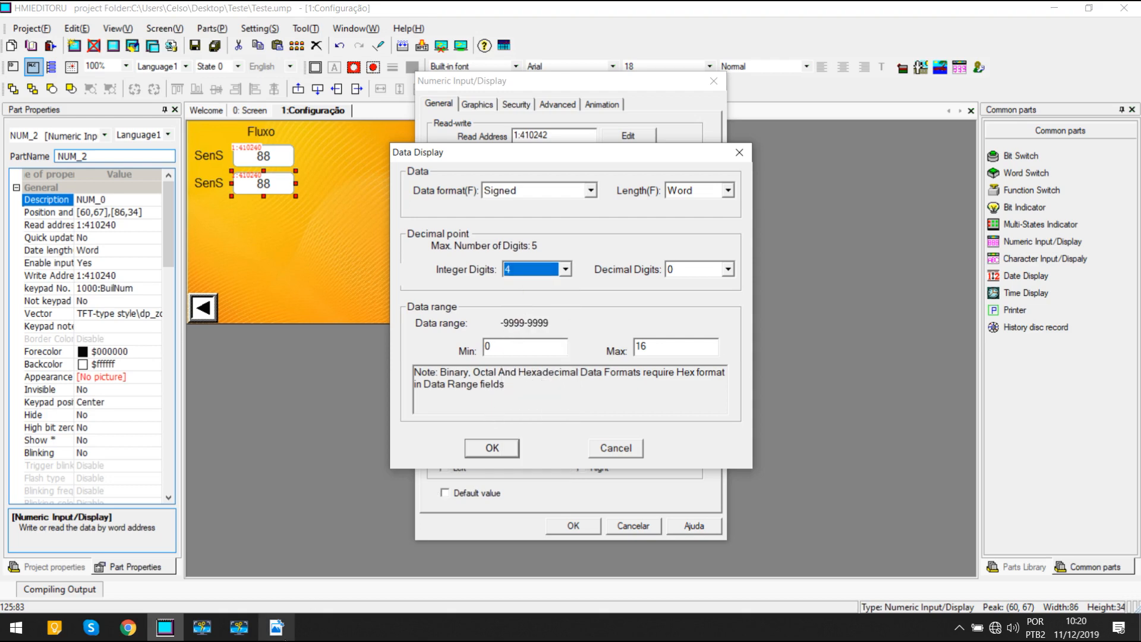
Step: Check the SSC range in the PDF manual and limit the lower Fluxo numeric part's data range to -1999 through 9999
click(276, 627)
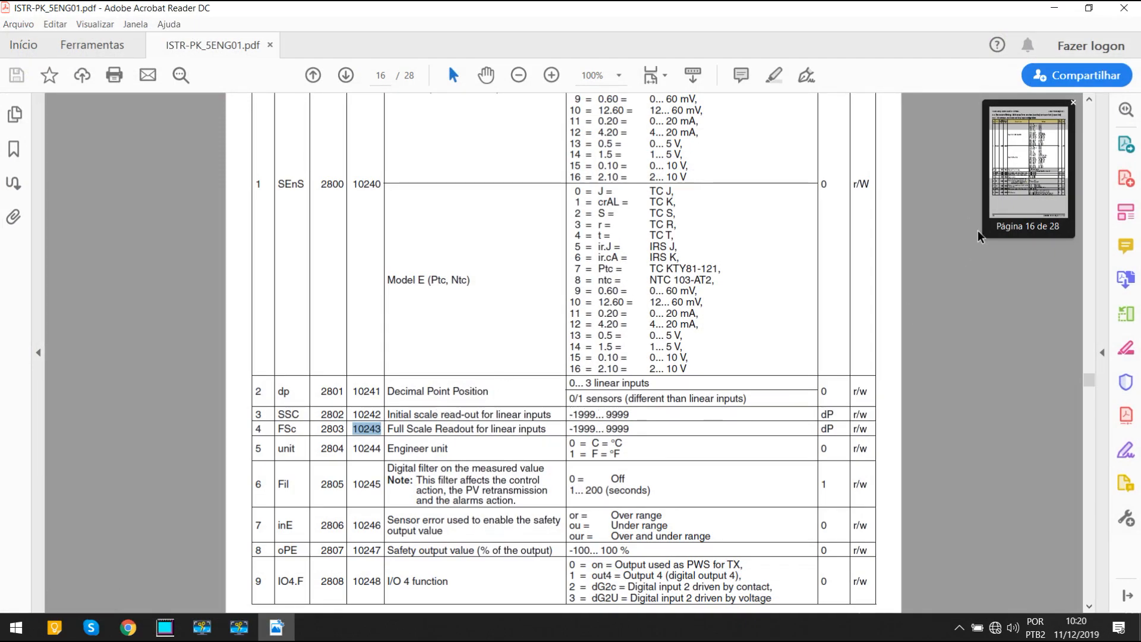
click(1055, 8)
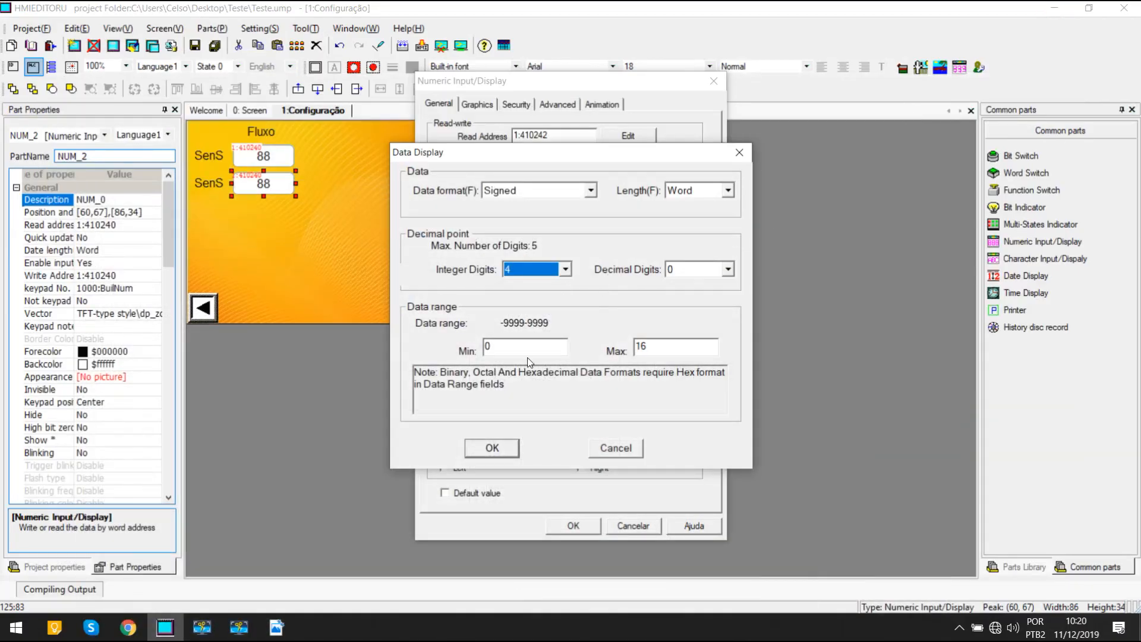
double_click(486, 350)
text(-1)
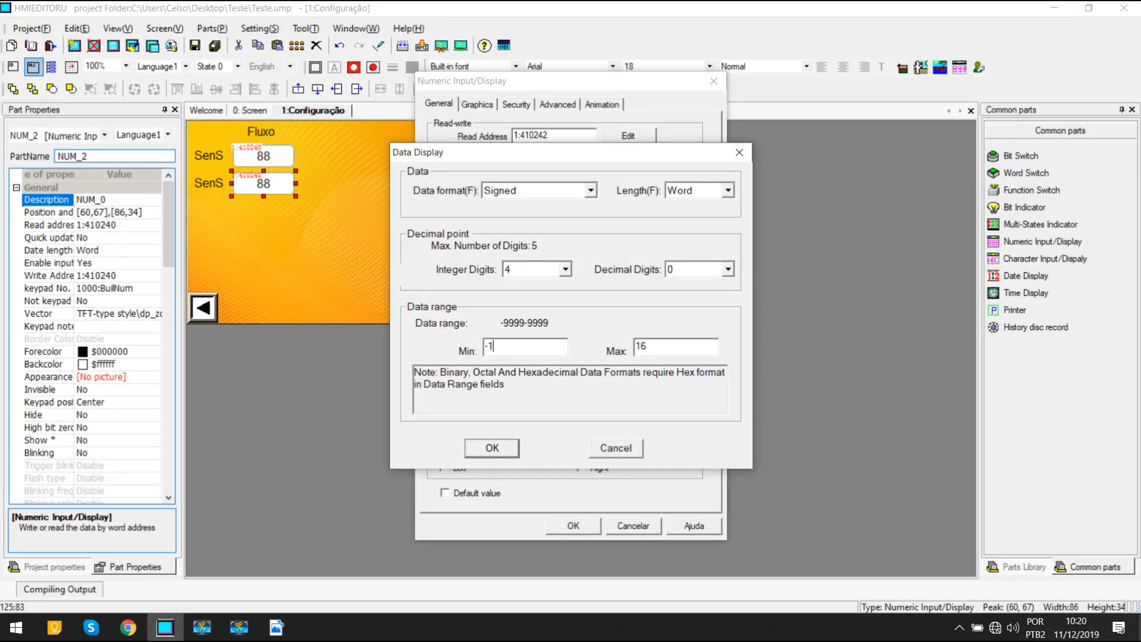
double_click(658, 349)
text(999)
click(490, 448)
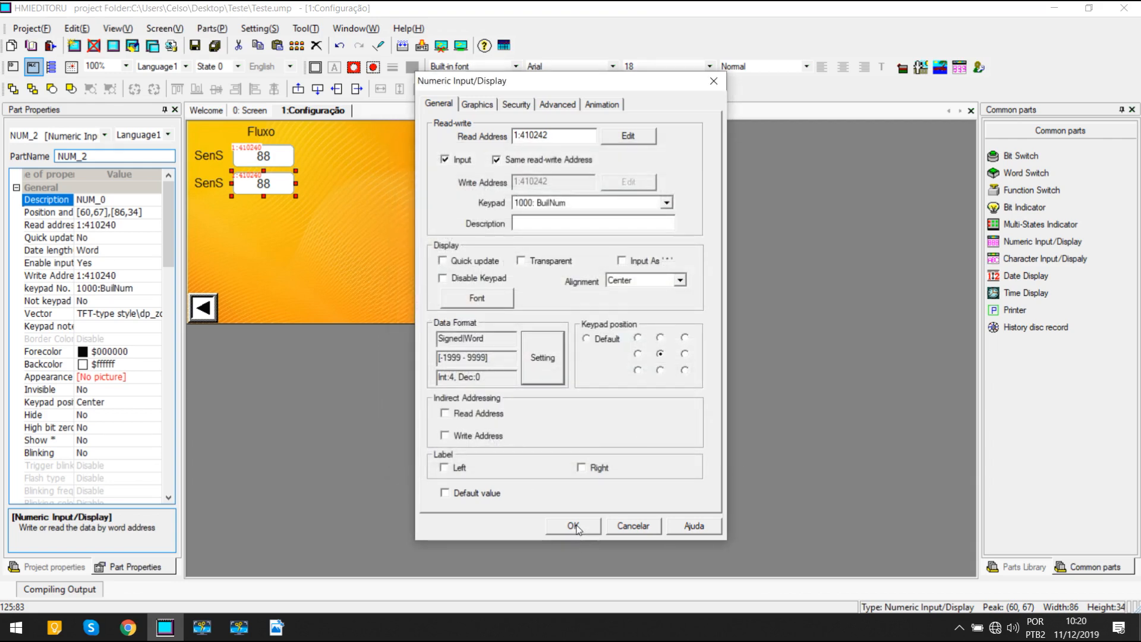
click(574, 527)
click(415, 245)
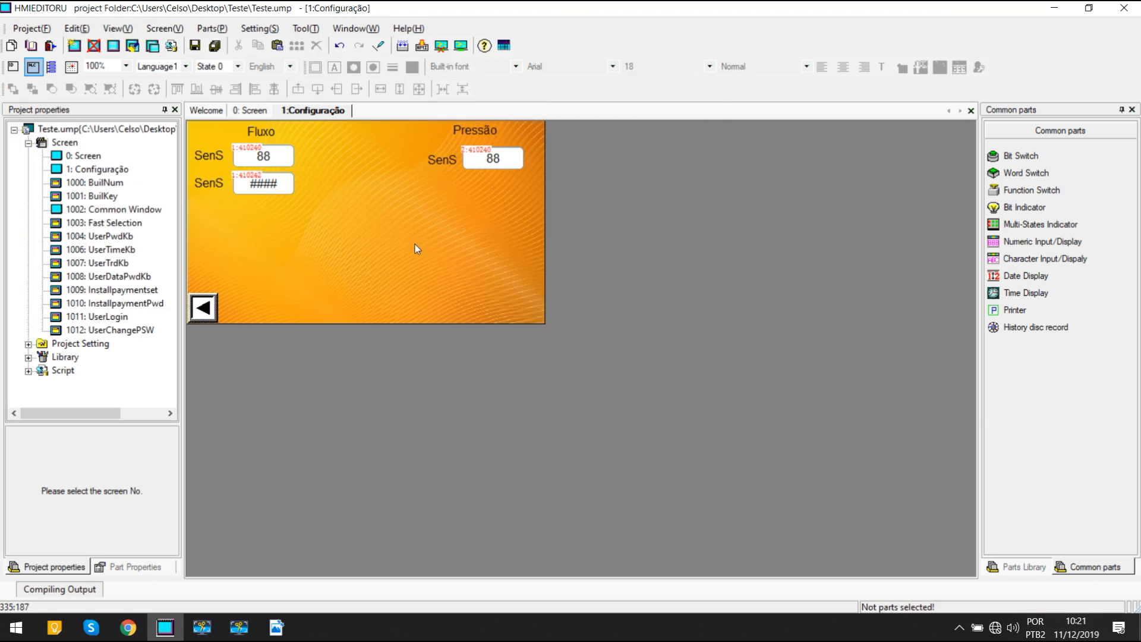
Step: Change the text of the lower SenS label in the Fluxo column to SSC
click(214, 185)
click(117, 198)
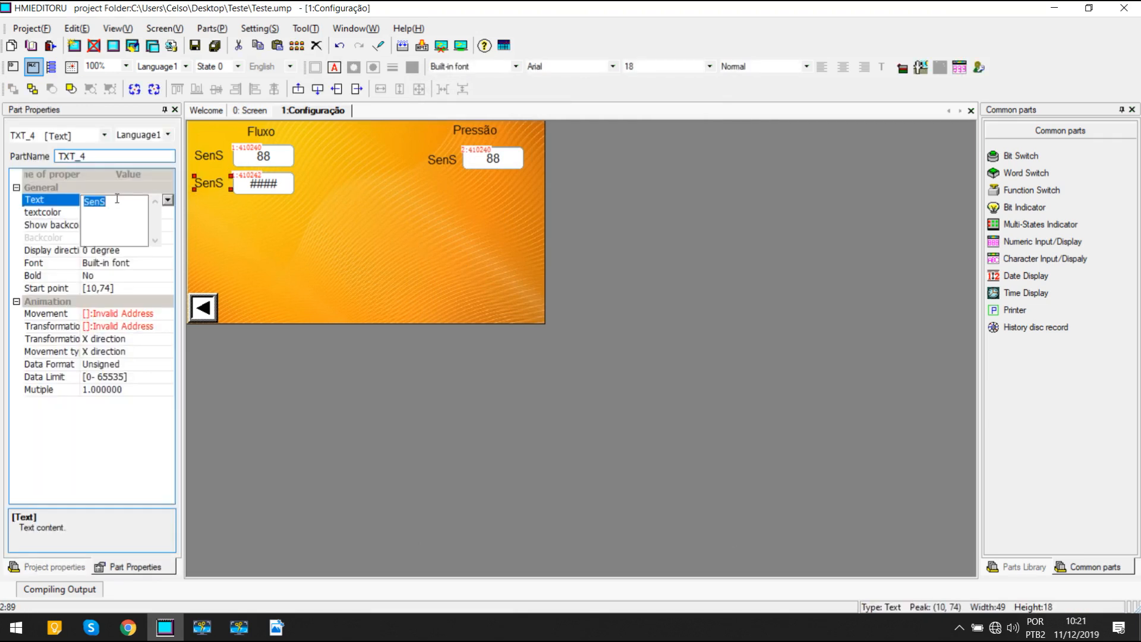
click(285, 631)
click(288, 631)
text(SetP)
click(347, 266)
Step: Copy the Fluxo column's SSC label and numeric part together and place the copies directly below, in line with the originals
click(203, 181)
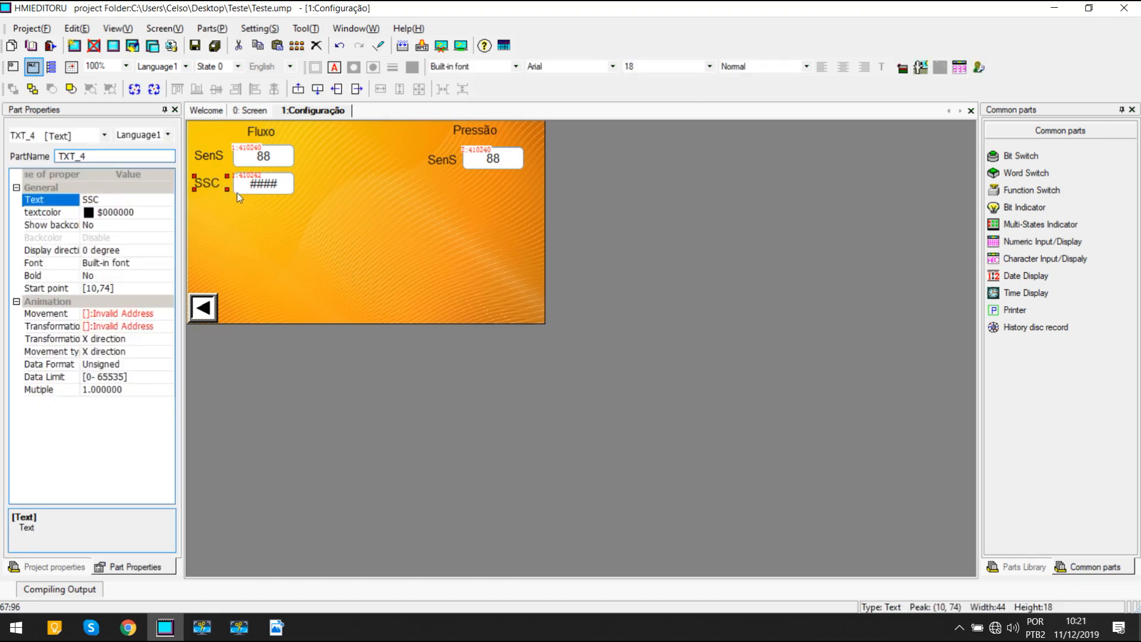
click(266, 188)
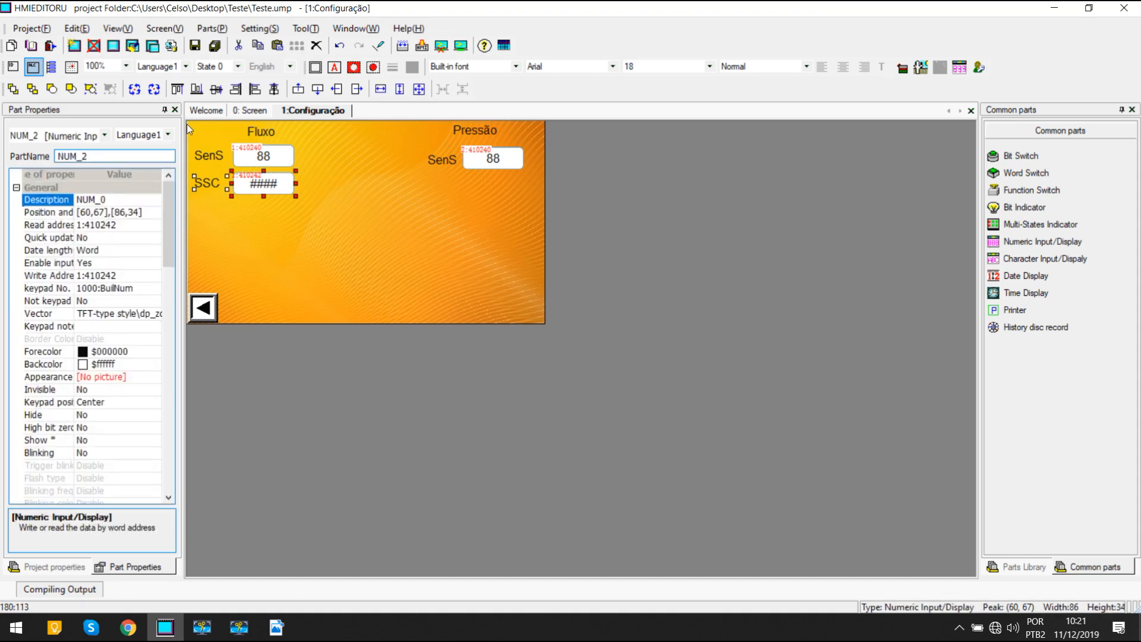
click(232, 223)
key(ctrl+v)
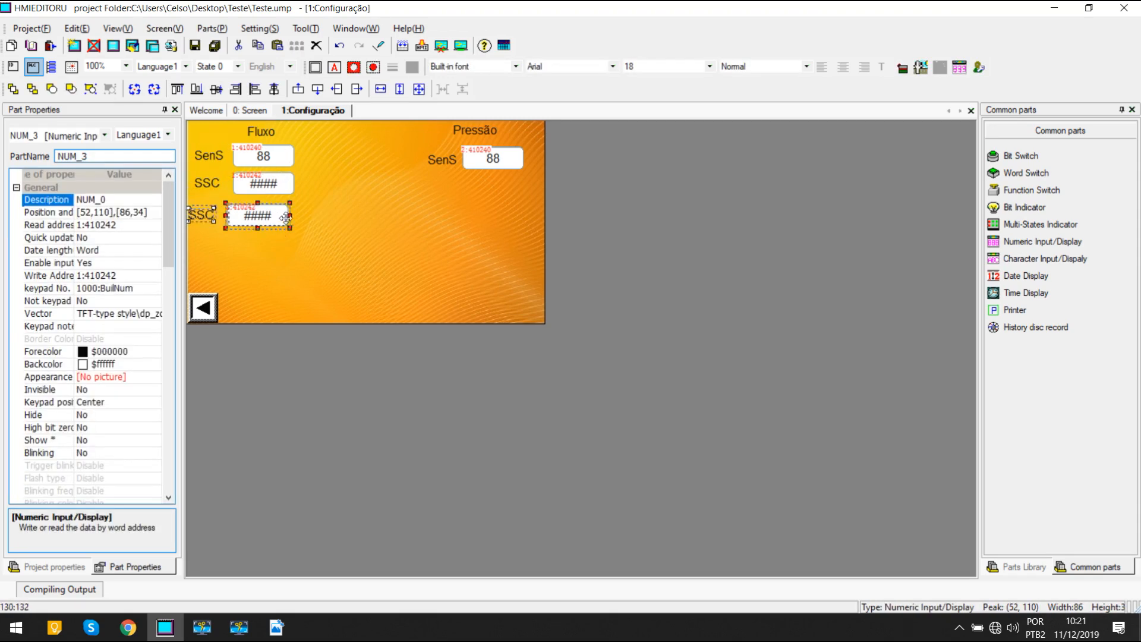
click(235, 248)
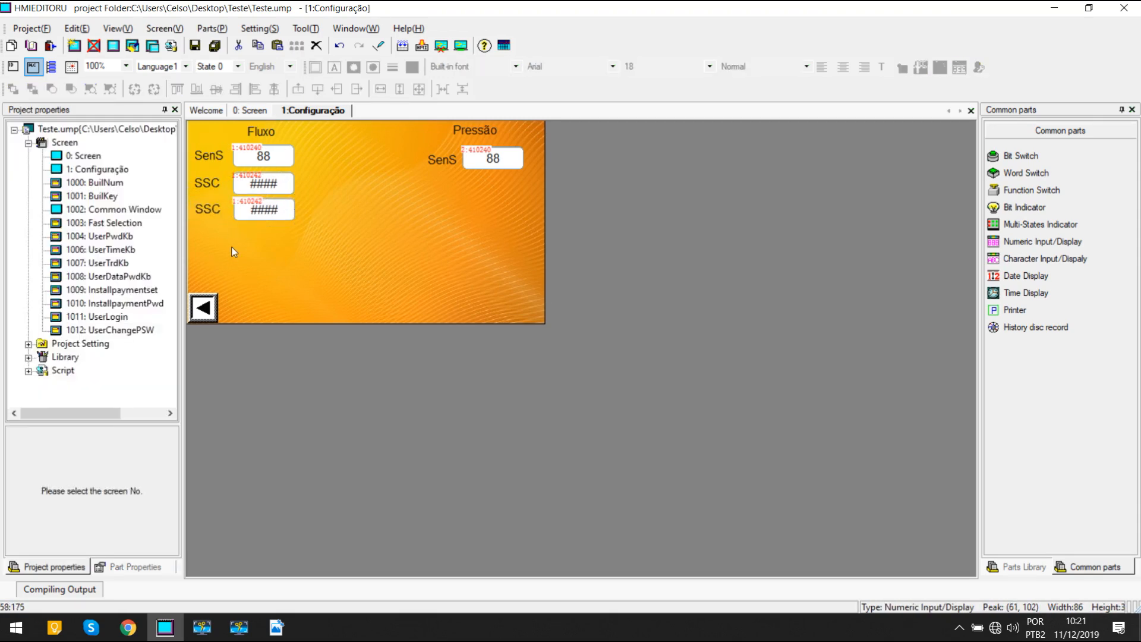
click(288, 208)
click(322, 231)
Step: Set the read-write address of the third numeric part in the Fluxo column to 1:410243
double_click(265, 209)
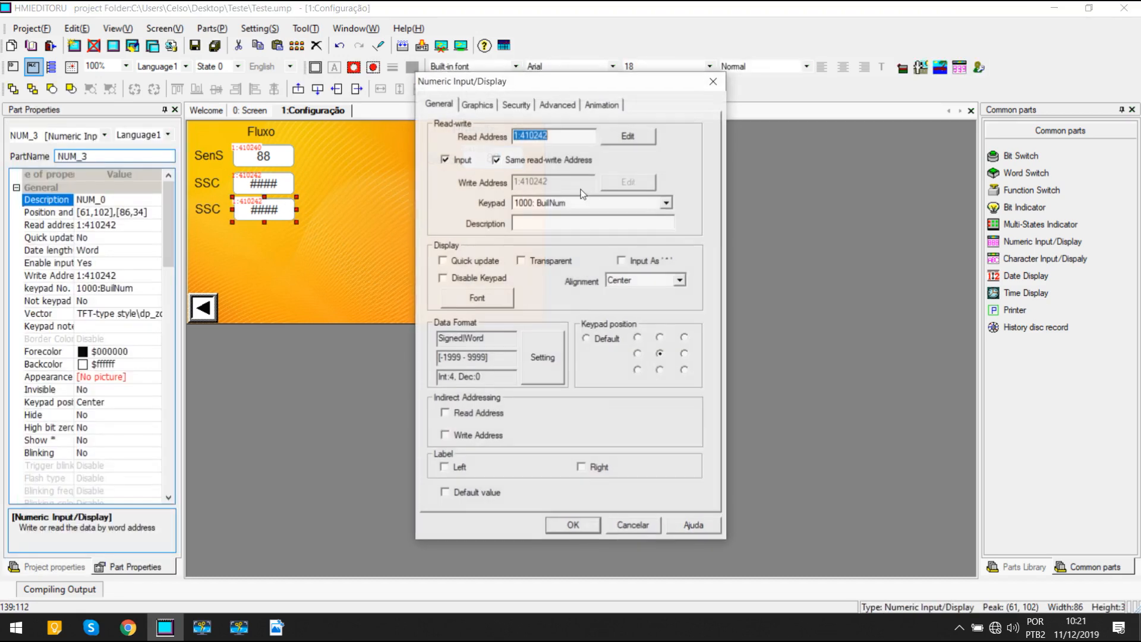
key(End)
key(BackSpace)
text(3)
click(573, 526)
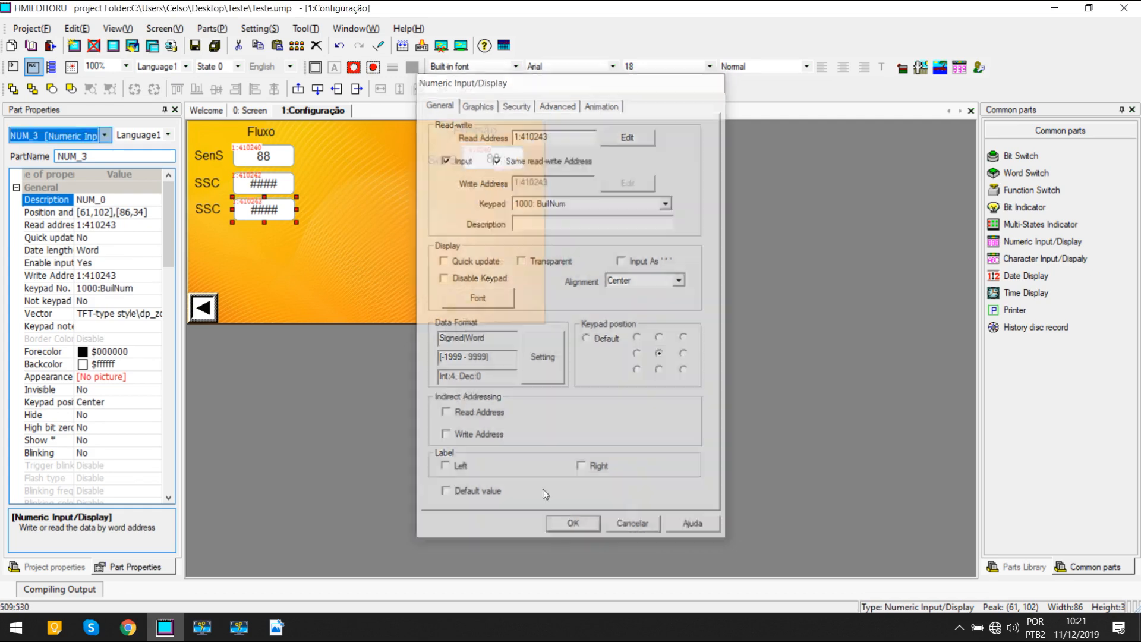
click(337, 281)
Step: Change the text of the third label in the Fluxo column to FSC
double_click(212, 209)
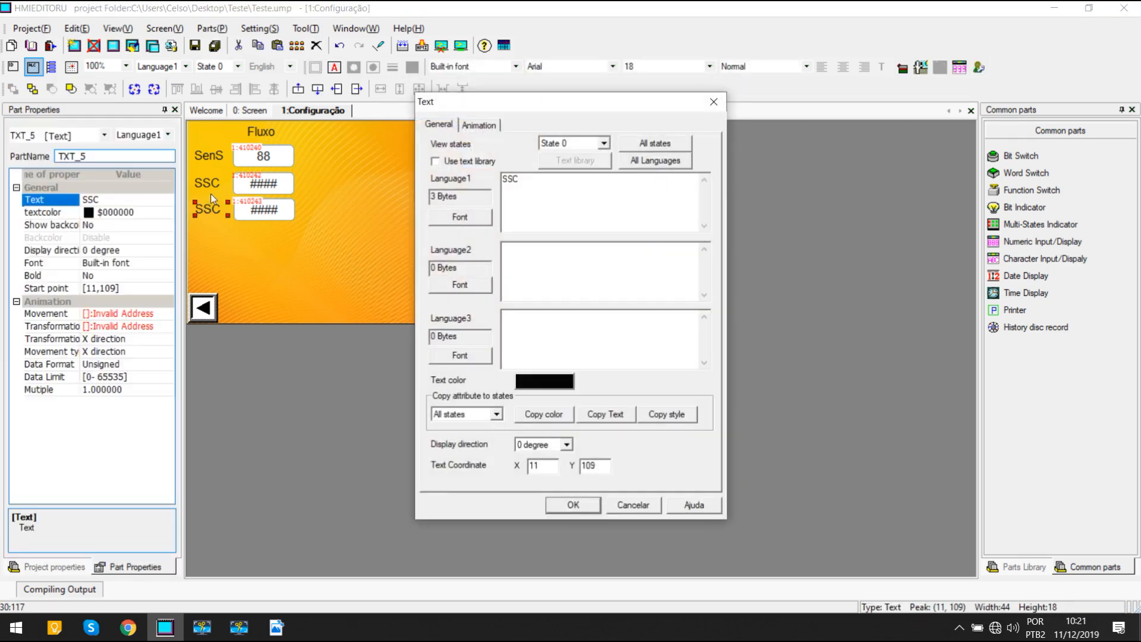
drag(515, 181, 467, 178)
text(FSC)
click(580, 505)
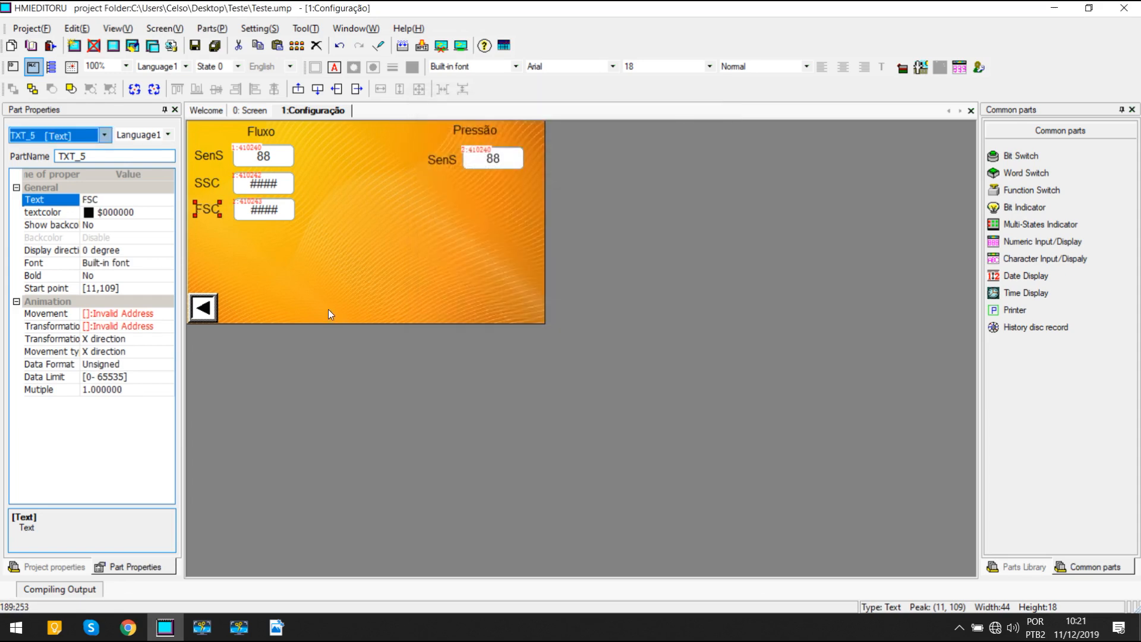
click(328, 309)
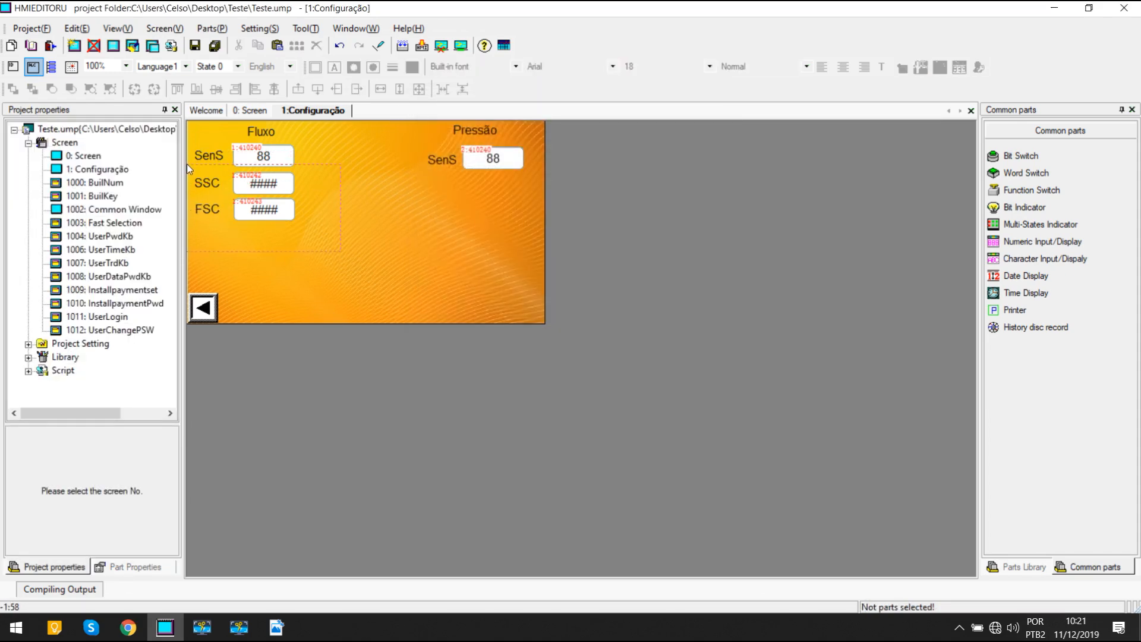
Step: Copy the Fluxo column's SSC and FSC labels with their numeric parts and place the copies under SenS in the Pressão column
drag(187, 165, 283, 235)
key(ctrl+c)
key(ctrl+v)
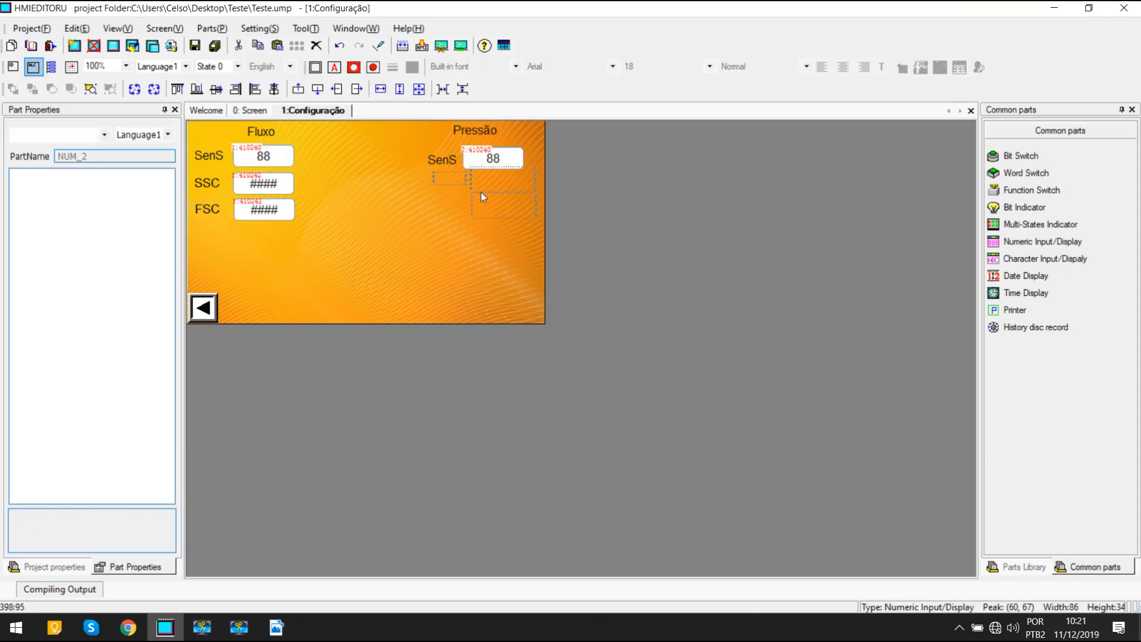
click(474, 201)
click(476, 205)
click(486, 230)
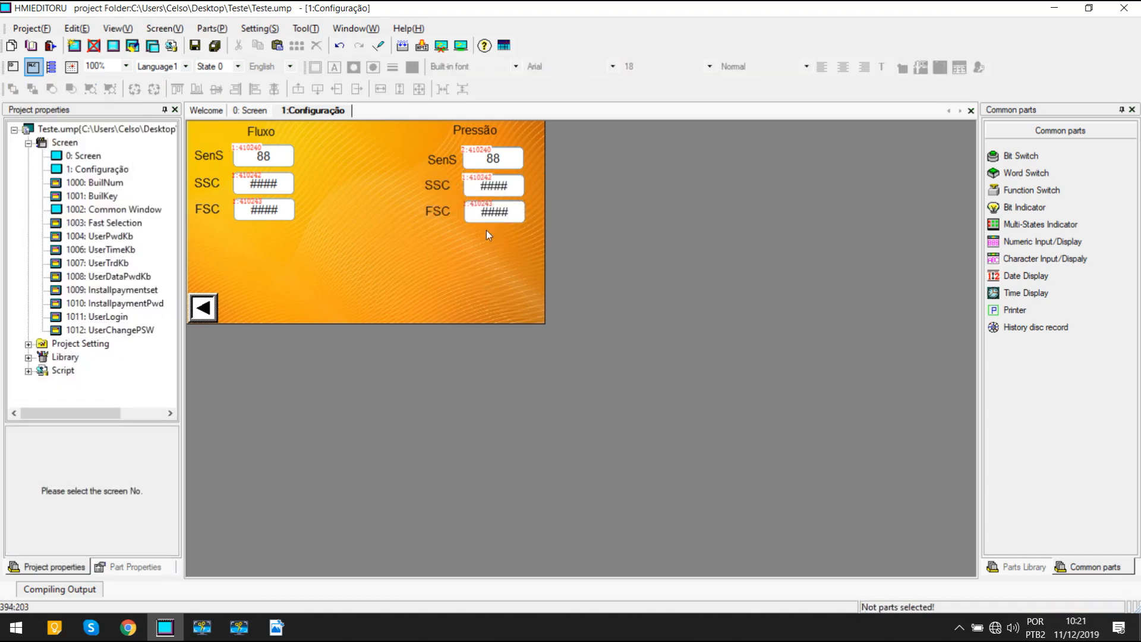
Step: Set the read-write address of the Pressão column's SSC numeric part to 2:410242
double_click(505, 187)
click(535, 137)
key(Left)
key(Left)
key(Left)
key(Left)
key(BackSpace)
text(2)
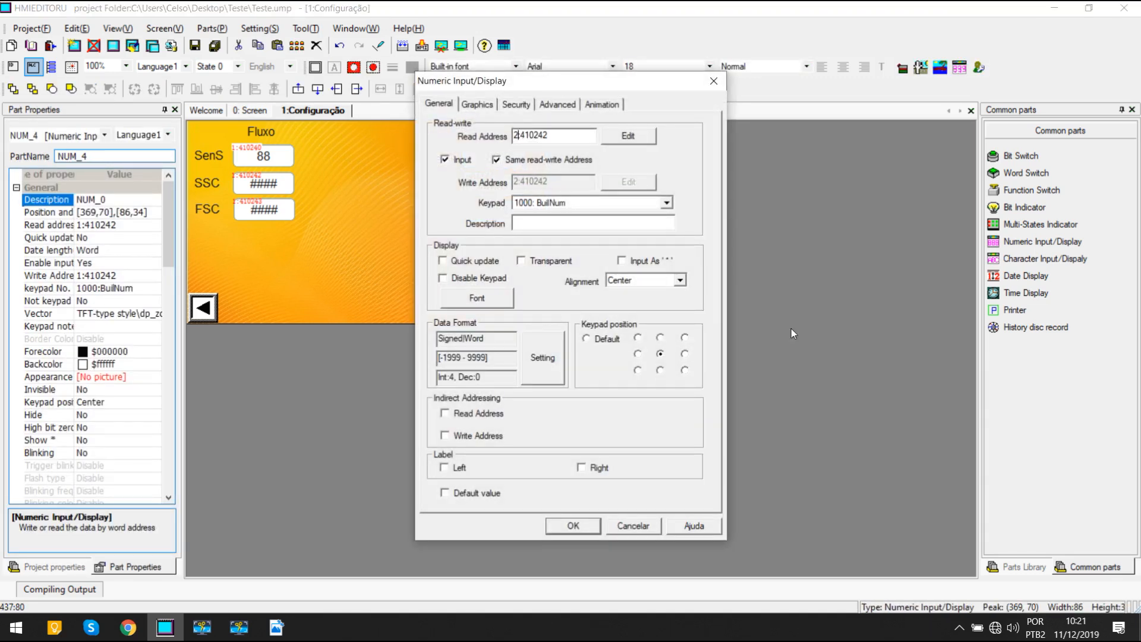
click(584, 528)
Step: Set the read-write address of the Pressão column's FSC numeric part to 2:410243
double_click(497, 215)
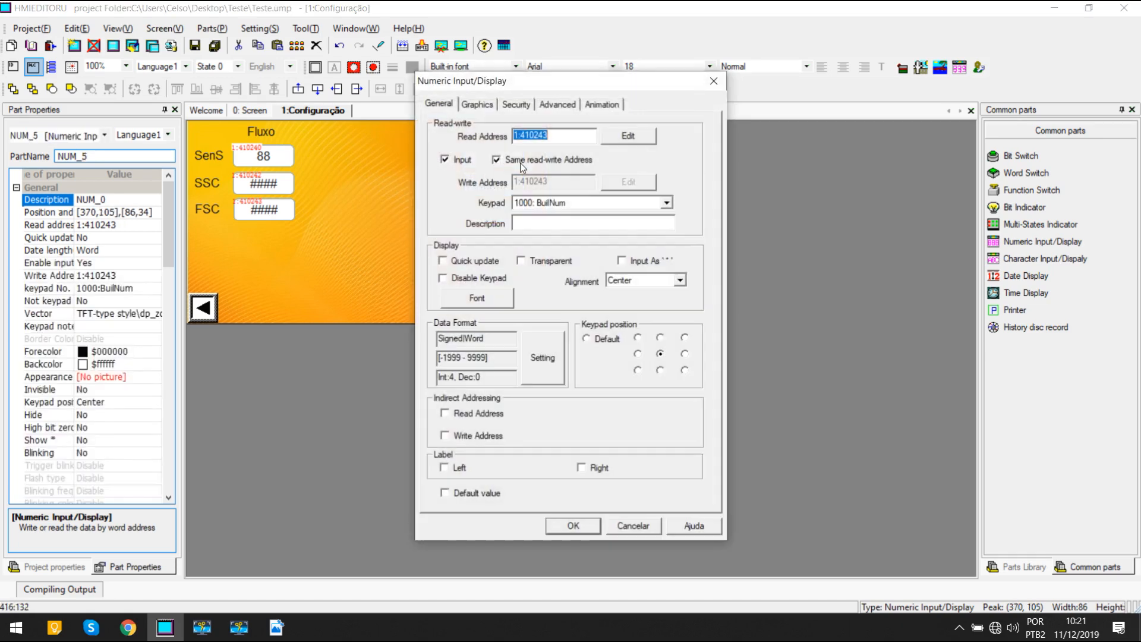
click(517, 137)
key(BackSpace)
text(2)
click(573, 526)
click(509, 283)
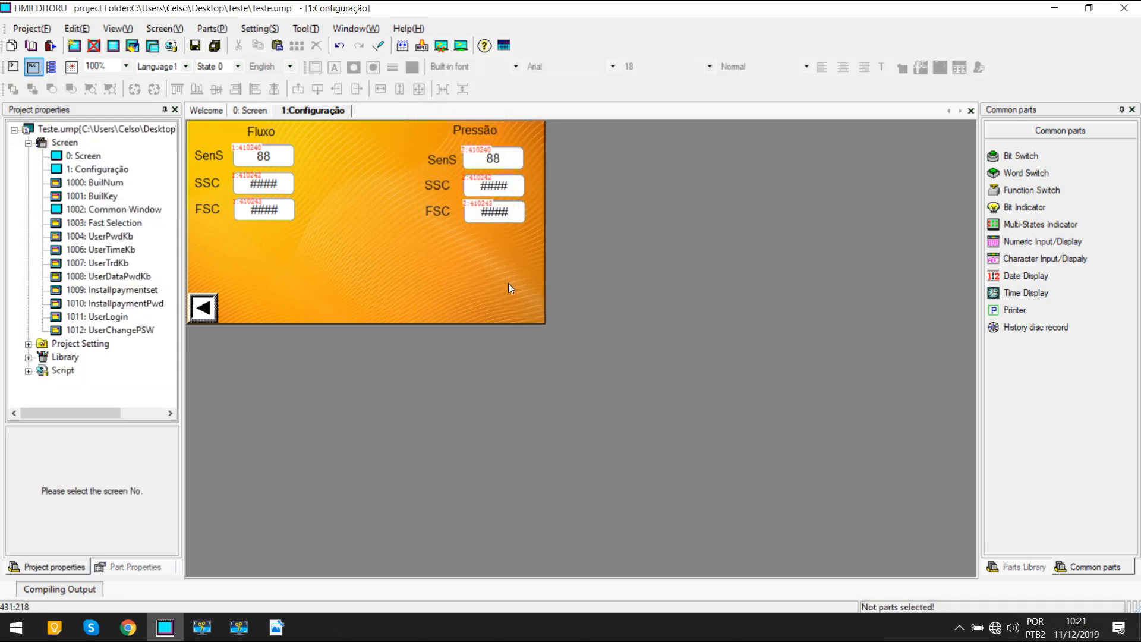
Step: Compile the project and try to download it from the PC to the HMI over USB
click(410, 47)
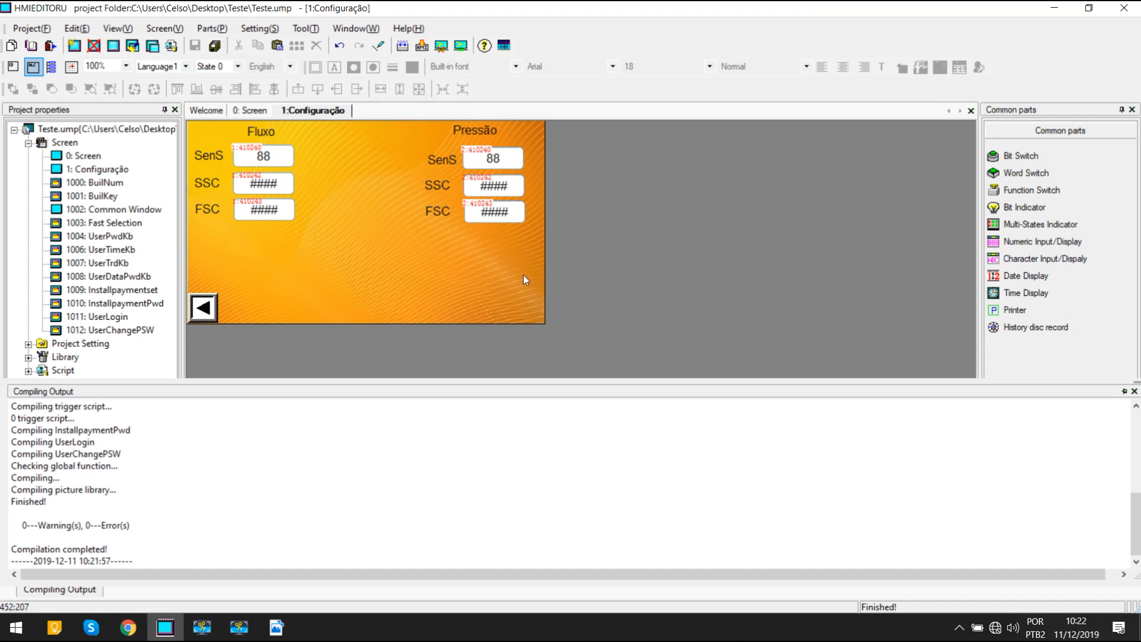
click(426, 46)
click(531, 423)
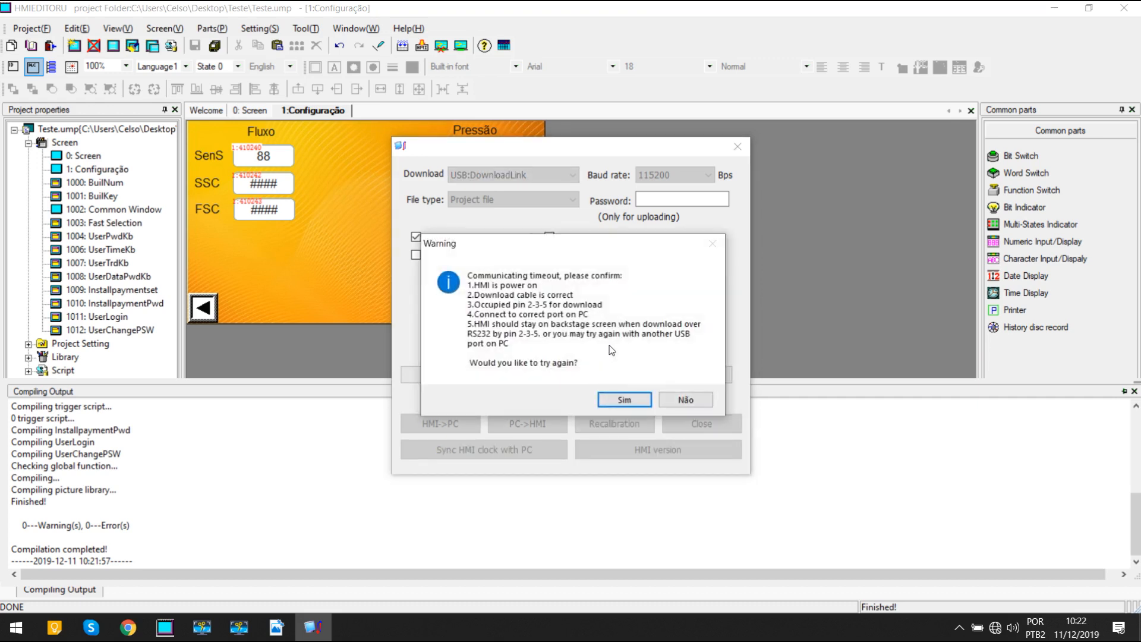
click(707, 399)
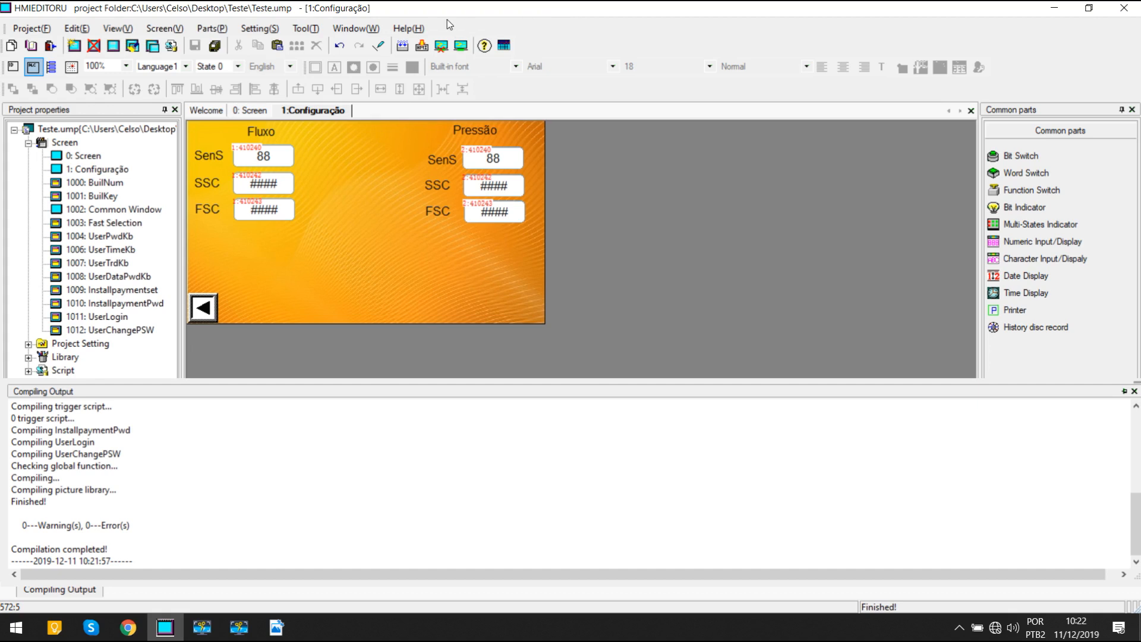
Step: Download the project from the PC to the HMI and restart the HMI to apply it
click(421, 46)
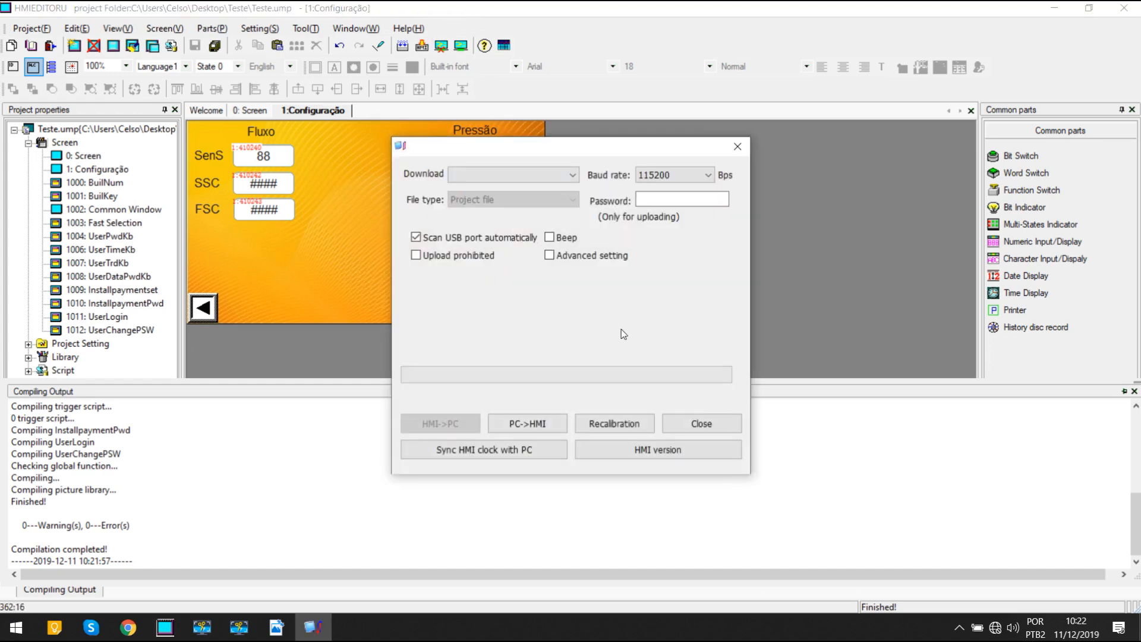
click(510, 422)
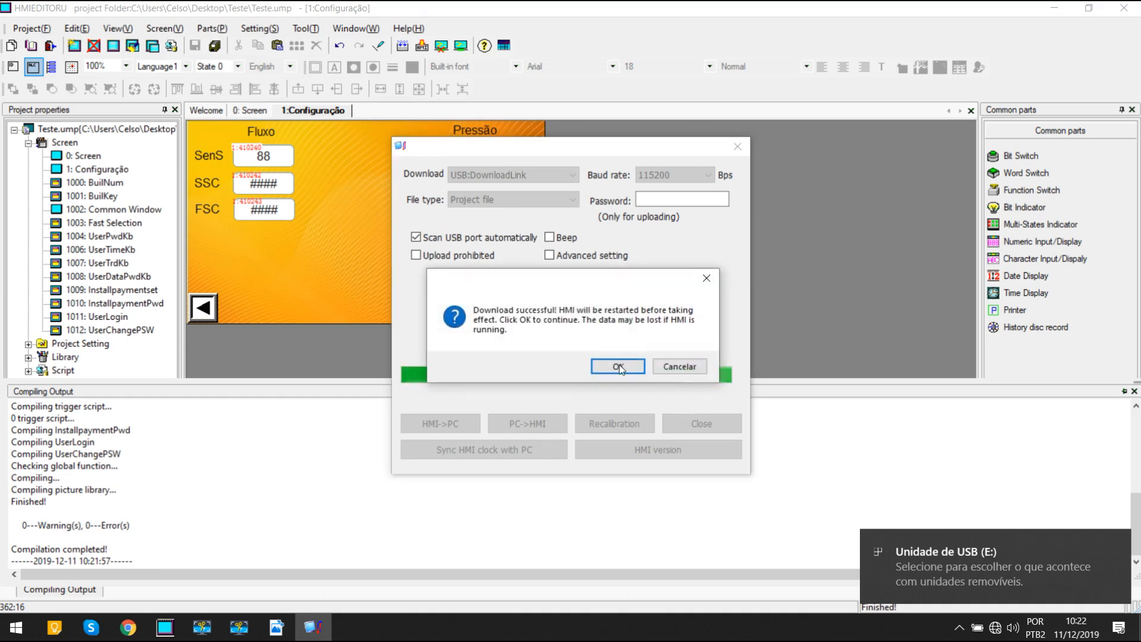
click(615, 363)
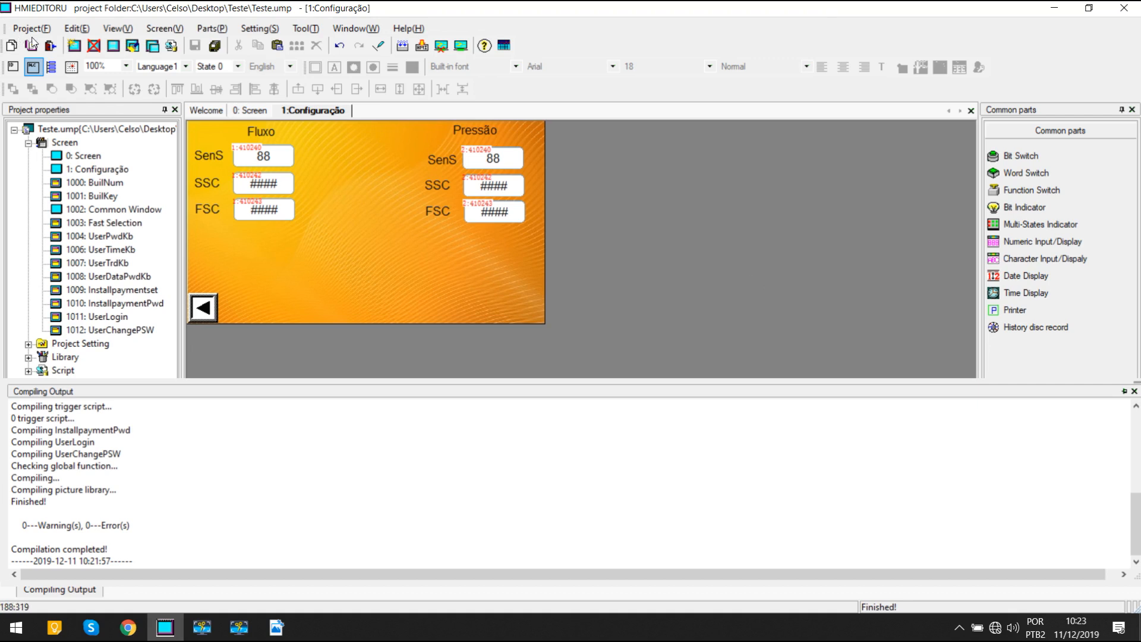
Step: Open screen 0 with the Fluxo and Pressão displays for editing
click(241, 113)
click(319, 230)
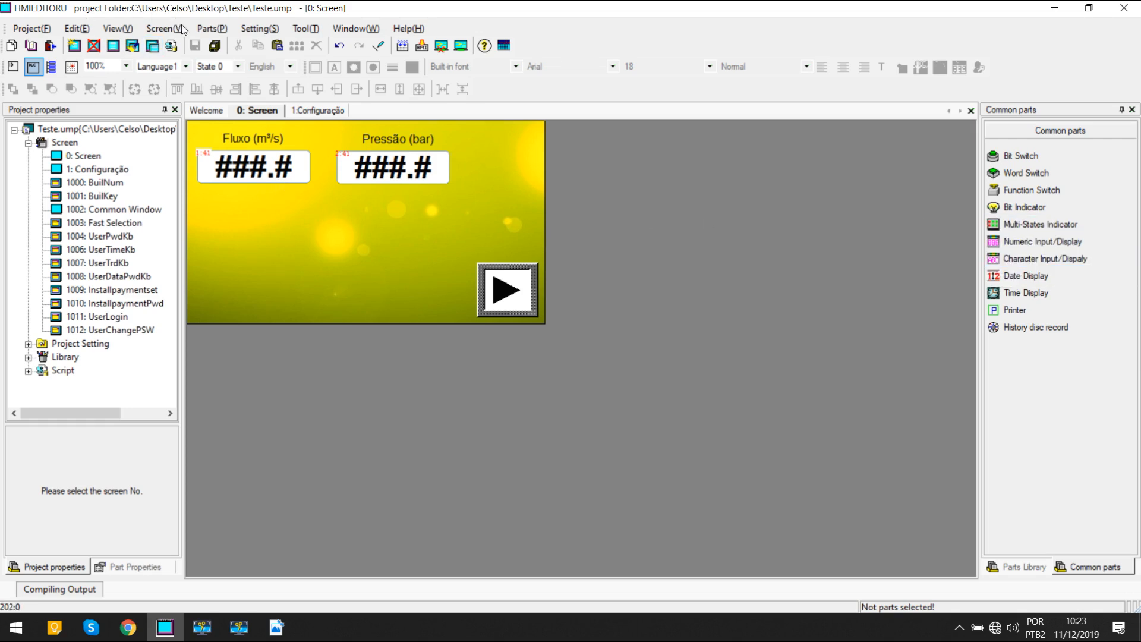
Step: Place a picture part about 100 by 100 below the Fluxo display and open the picture library for it
click(208, 29)
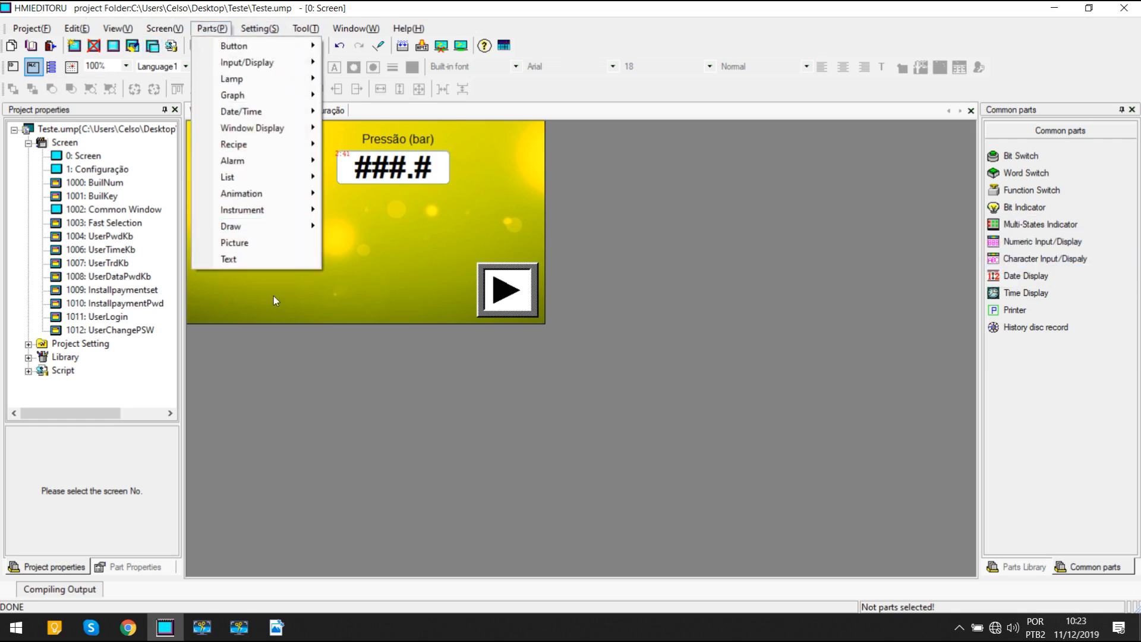
click(272, 242)
drag(221, 206, 296, 280)
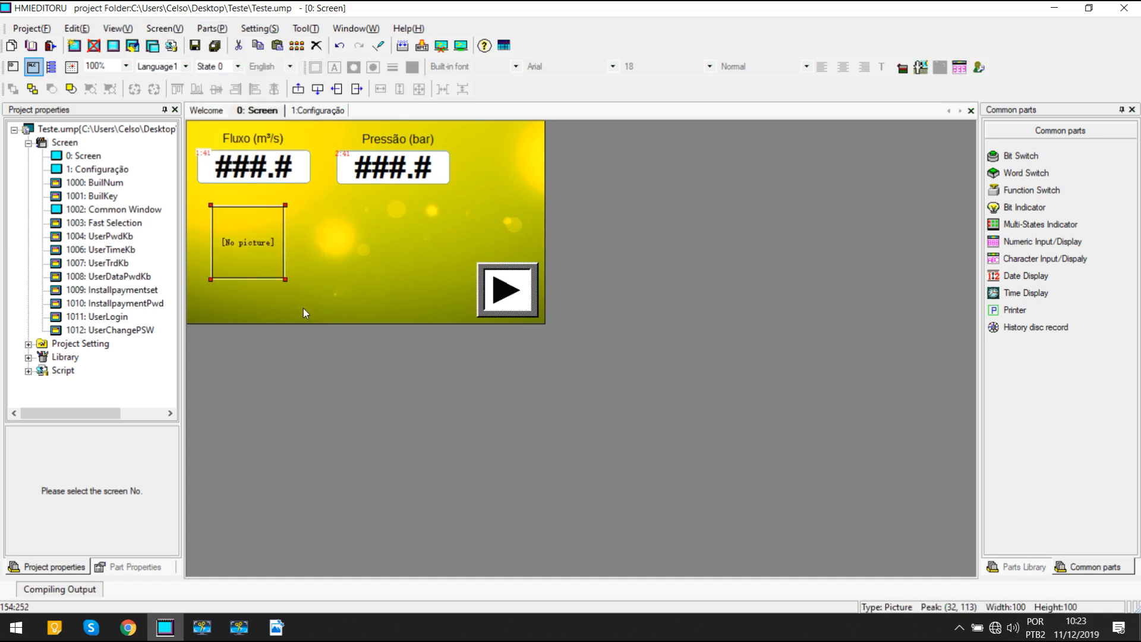
double_click(265, 246)
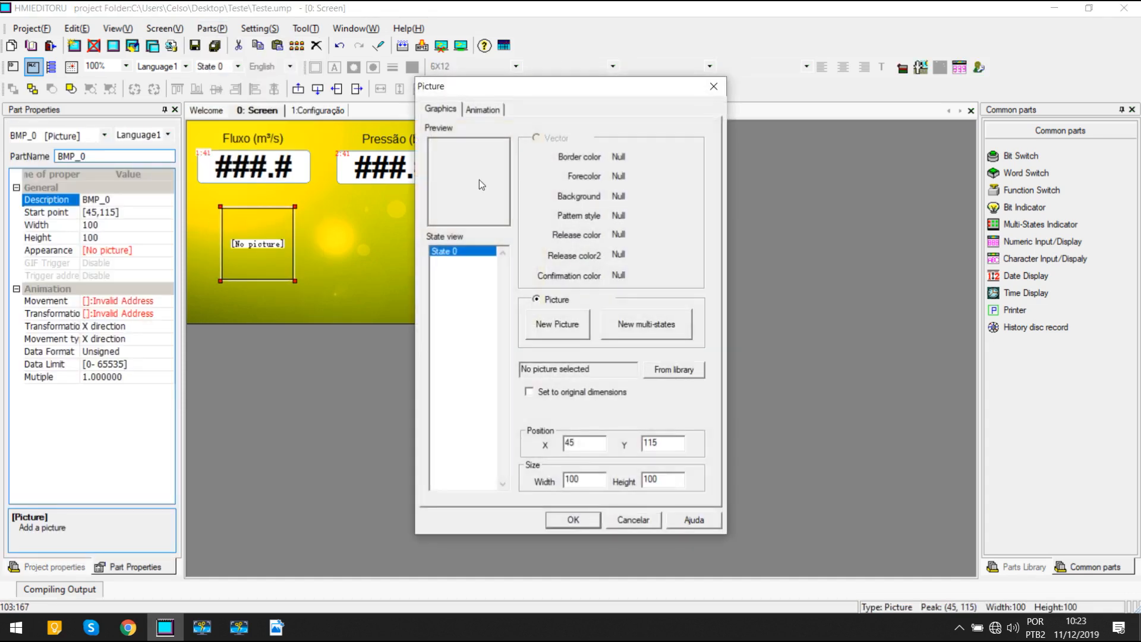
click(662, 371)
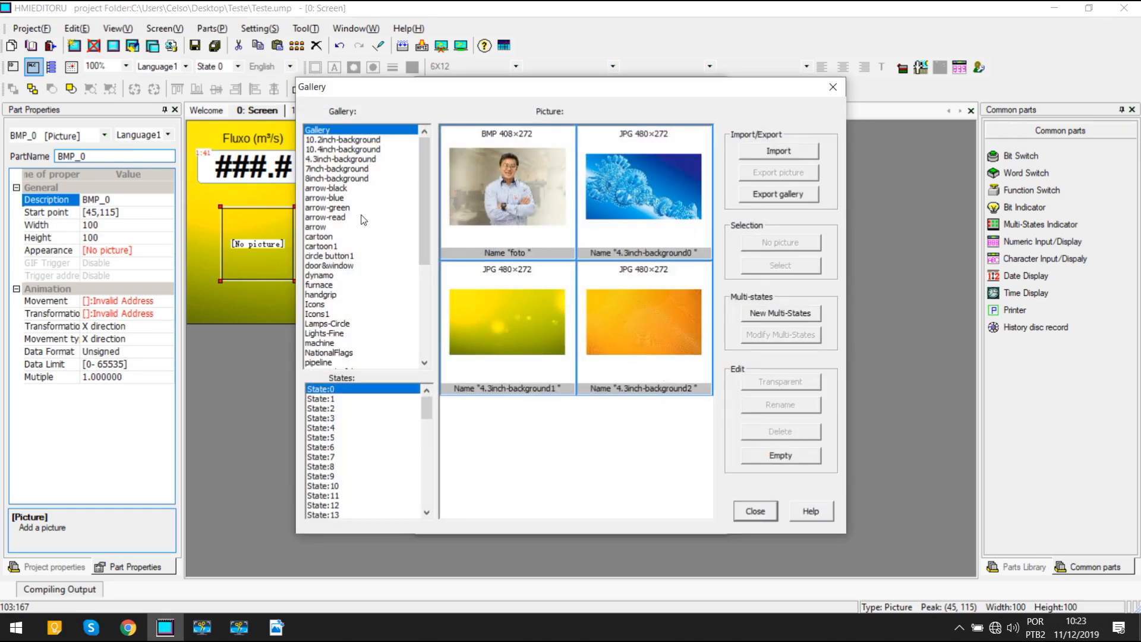
Step: Browse the gallery categories, including the backgrounds, arrows, buttons, Lights-Fine and machine, for a picture suited to the screen
scroll(363, 218, down, 2)
click(358, 239)
click(343, 217)
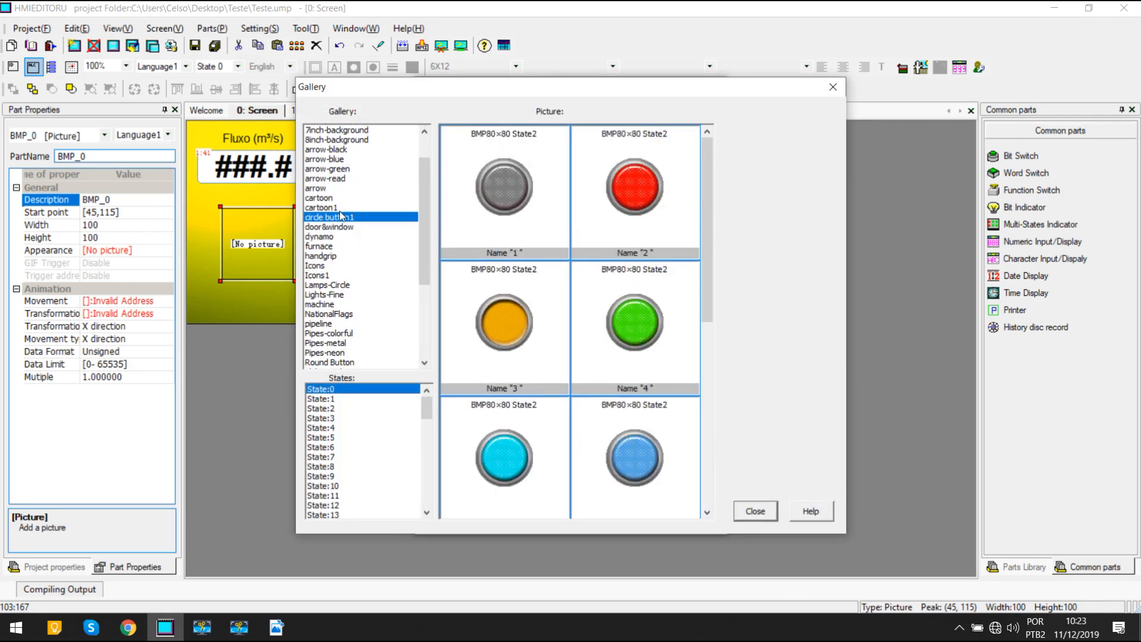
key(Up)
key(Up)
key(Up)
key(Up)
key(Up)
key(Up)
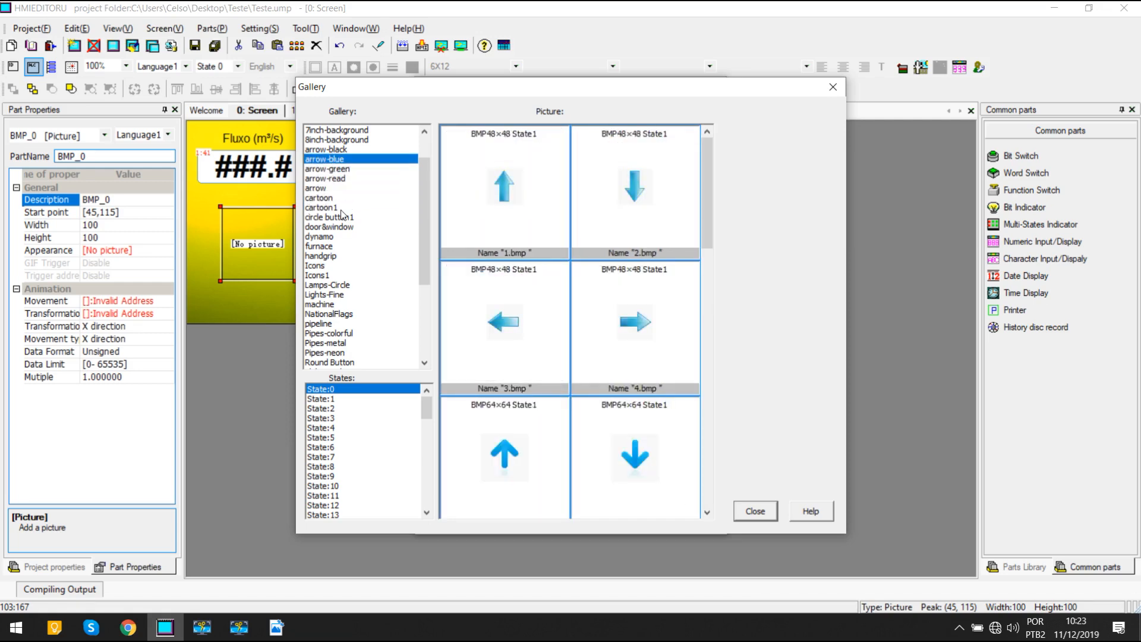
key(Up)
key(Up)
key(Up)
key(Up)
key(Up)
key(Down)
key(Down)
key(Down)
key(Down)
key(Down)
key(Down)
key(Down)
key(Down)
key(Down)
key(Down)
key(Down)
key(Down)
key(Down)
key(Down)
key(Down)
key(Down)
key(Down)
key(Down)
key(Down)
key(Down)
key(Down)
key(Up)
key(Up)
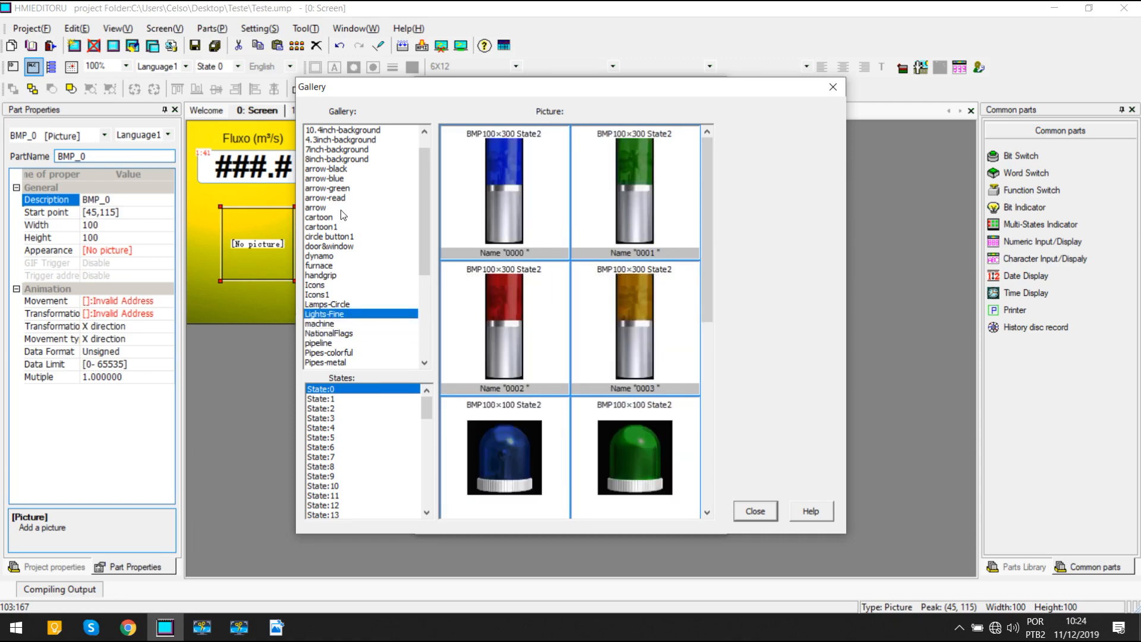
key(Down)
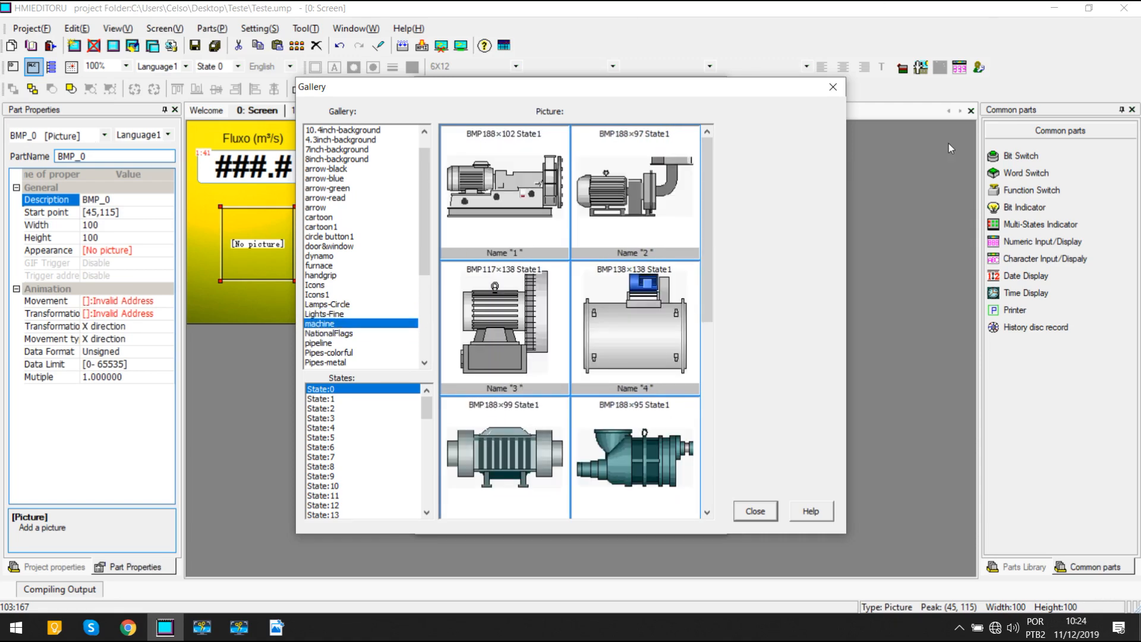
scroll(656, 280, down, 2)
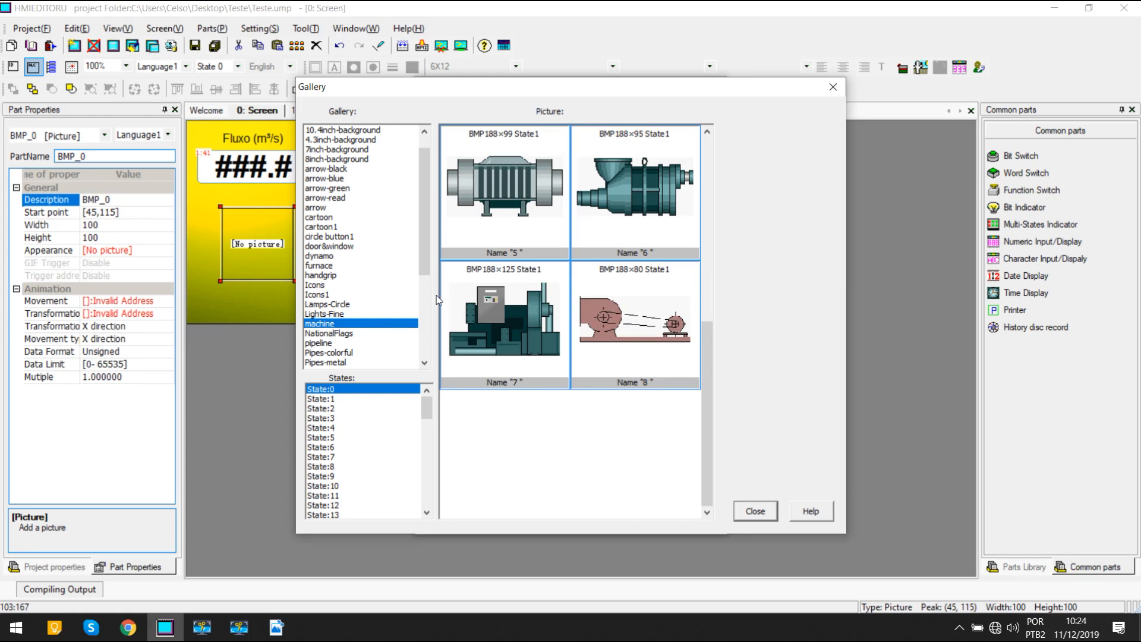
click(344, 306)
click(343, 314)
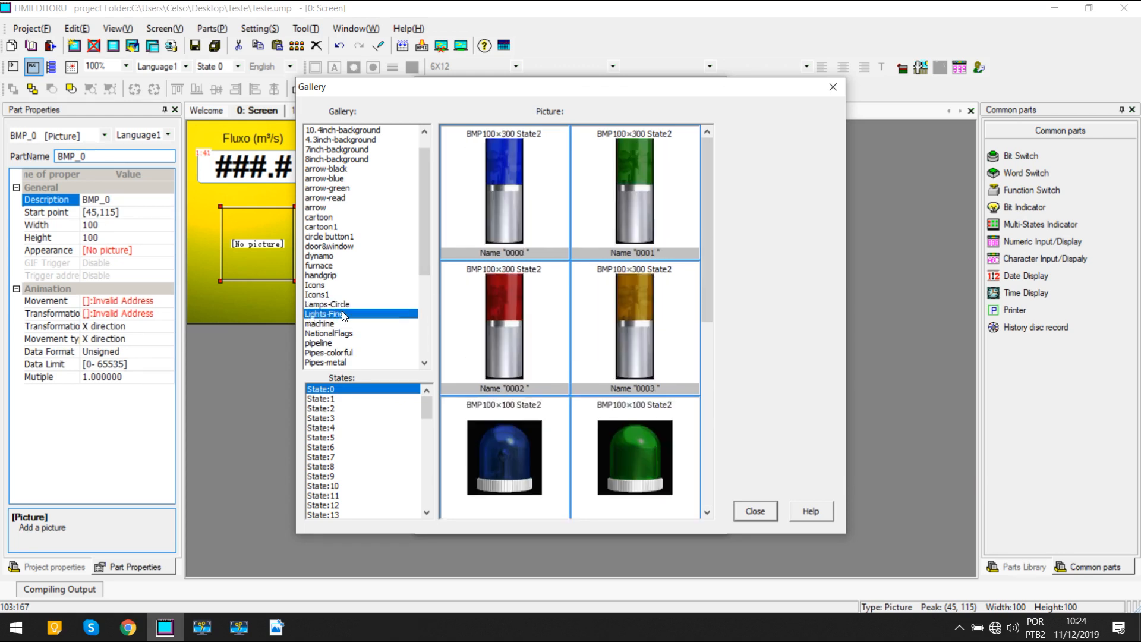
scroll(431, 251, down, 5)
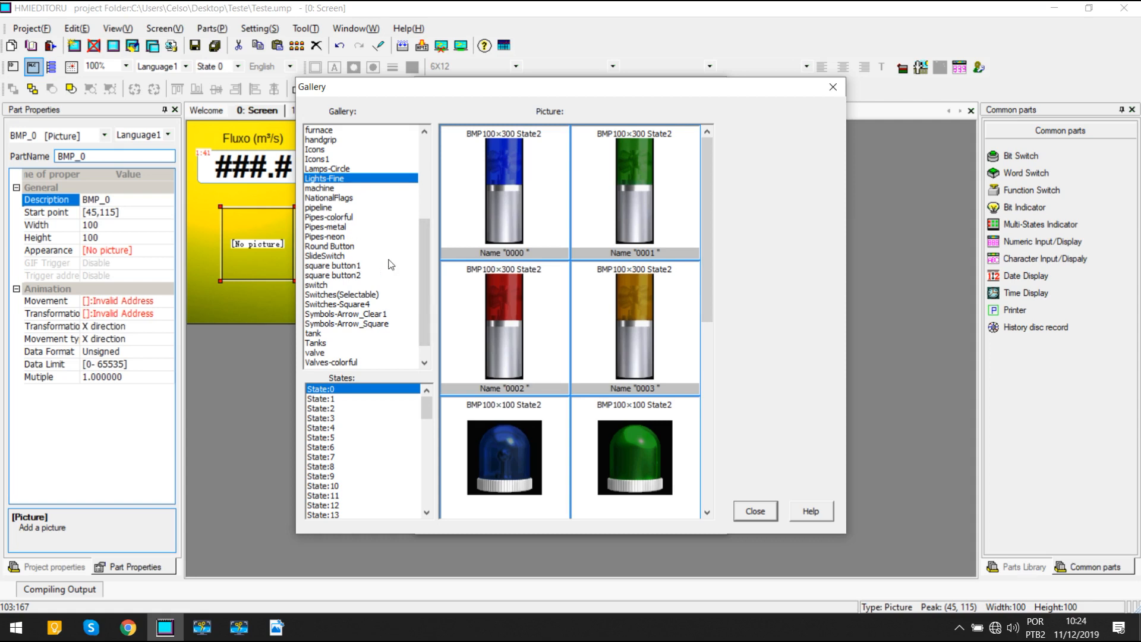
Step: Examine the pictures in the tank and Tanks gallery categories
click(322, 334)
click(323, 343)
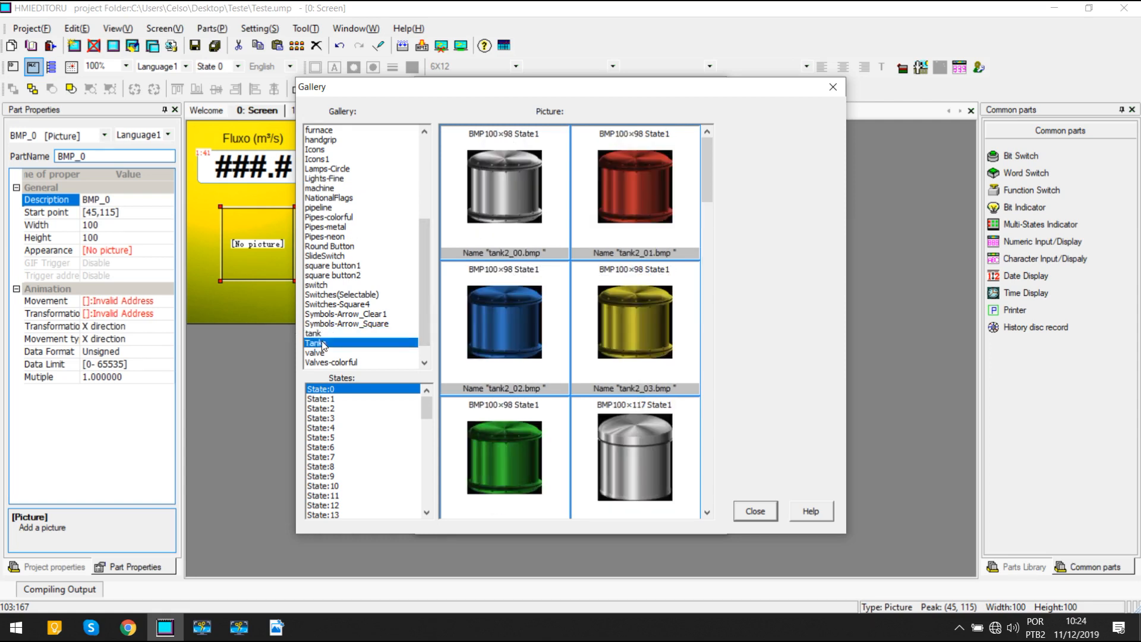
click(325, 334)
click(328, 342)
scroll(594, 317, down, 3)
scroll(593, 317, down, 10)
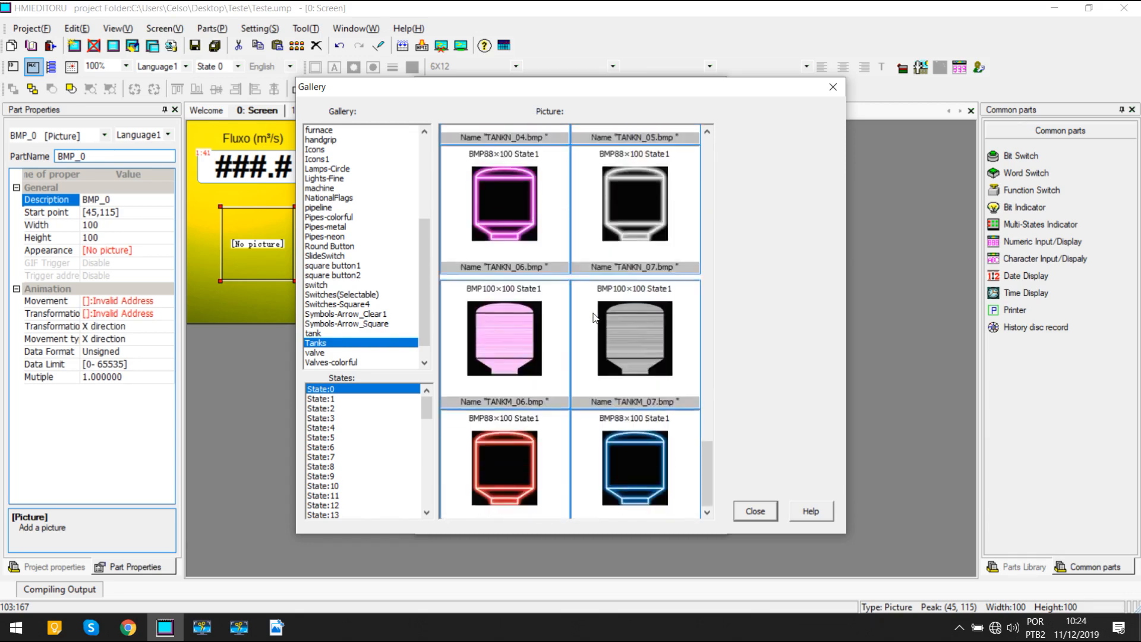
click(324, 333)
scroll(570, 327, down, 8)
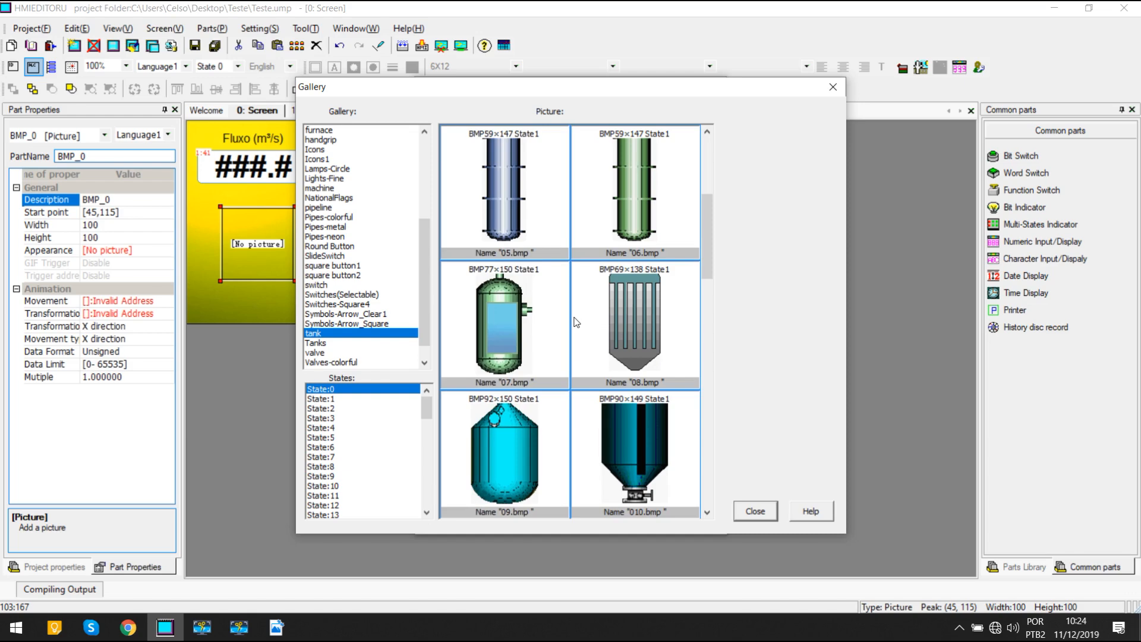
scroll(576, 322, down, 3)
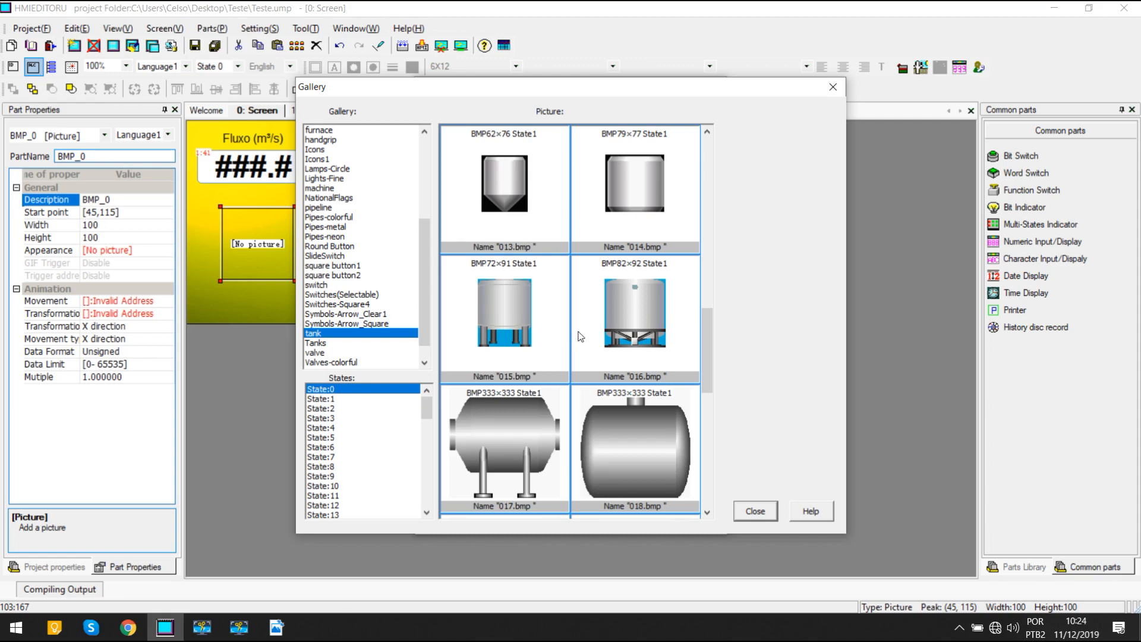
scroll(581, 333, up, 4)
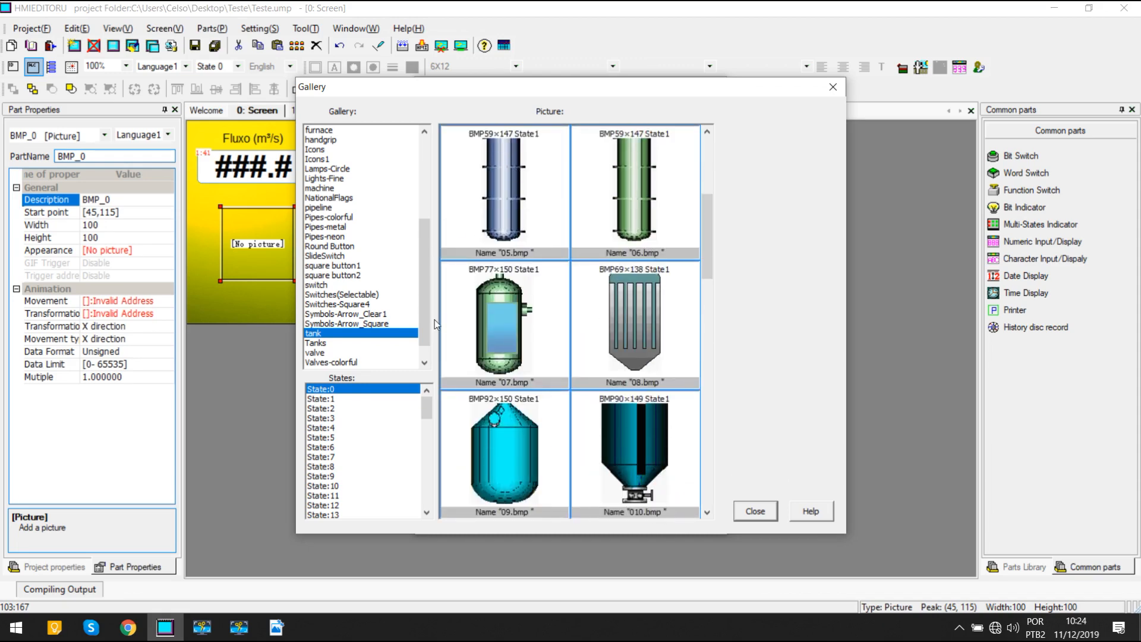
scroll(381, 286, up, 1)
scroll(369, 268, up, 1)
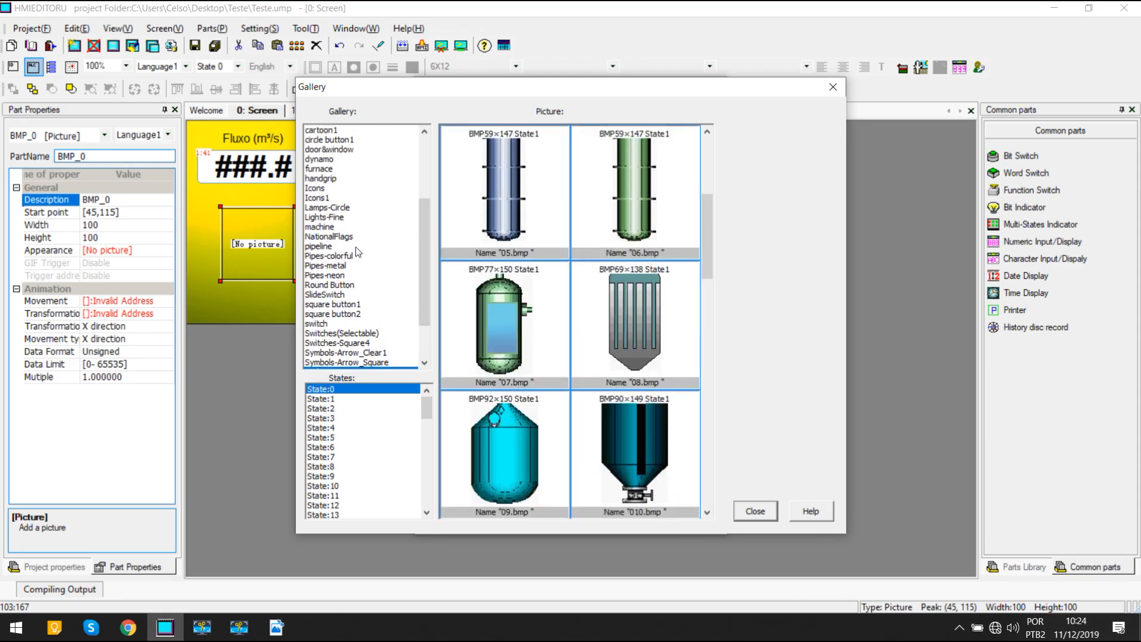
Step: Assign picture 1 of the machine category to the picture part and enlarge it to about 275 by 148
click(344, 228)
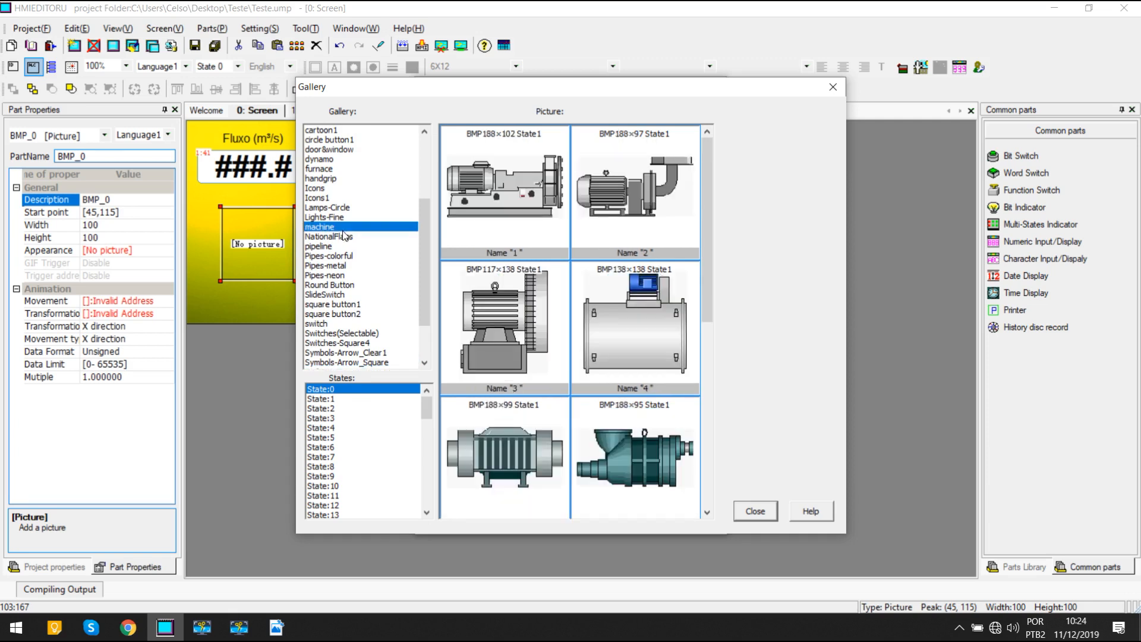
click(512, 216)
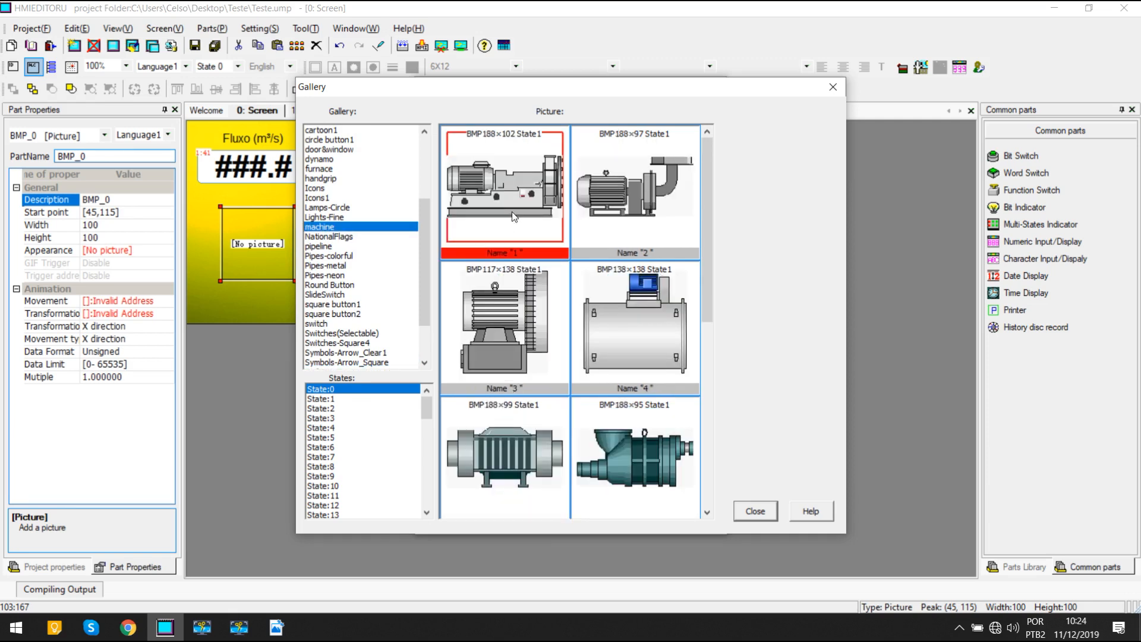
double_click(517, 206)
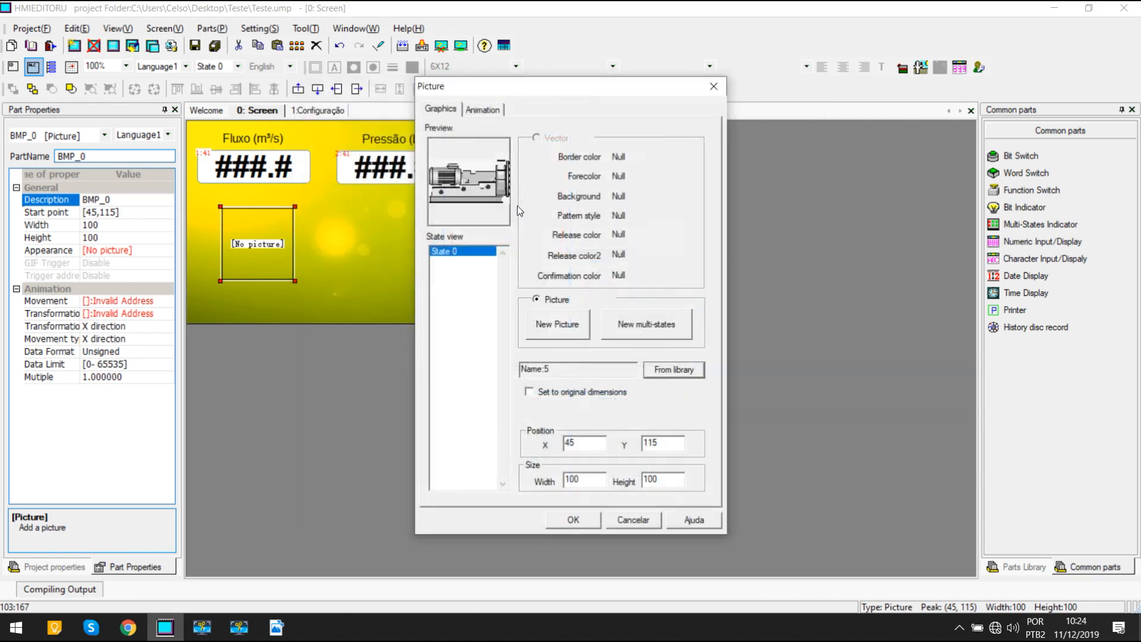
click(573, 520)
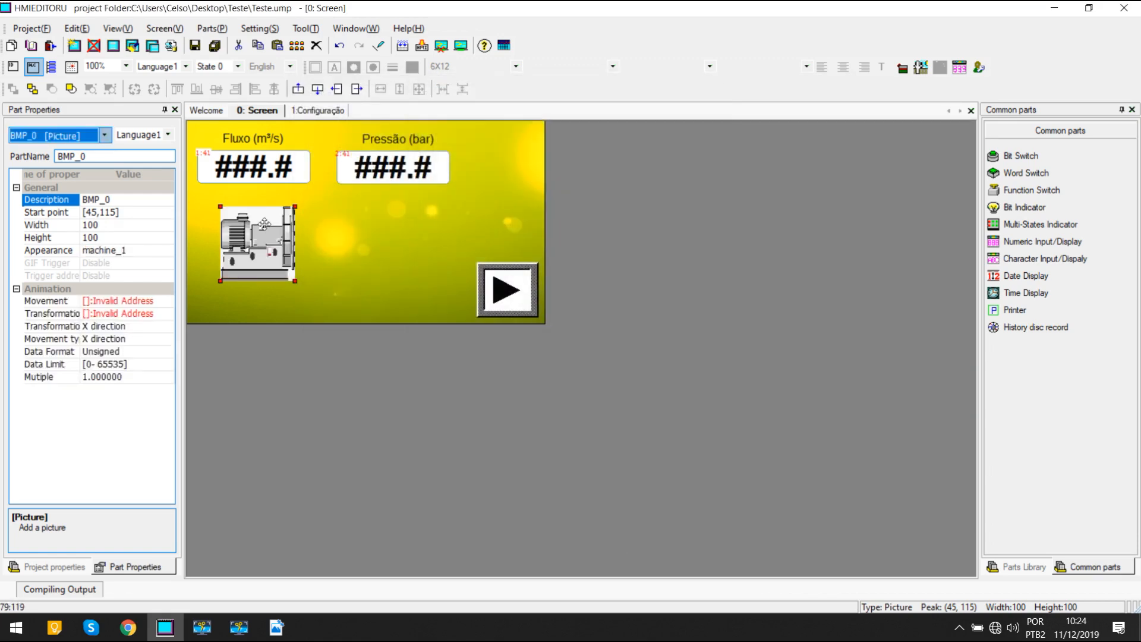
drag(297, 279, 425, 317)
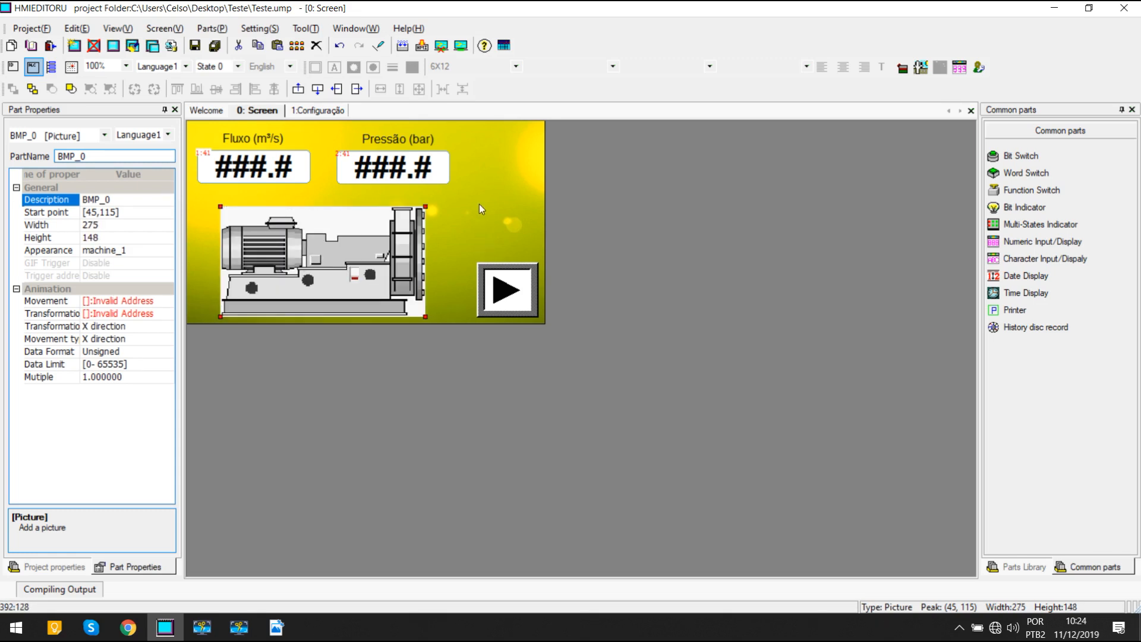
Step: Replace the background picture of screen 0 with a solid white fill color
right_click(520, 192)
click(590, 322)
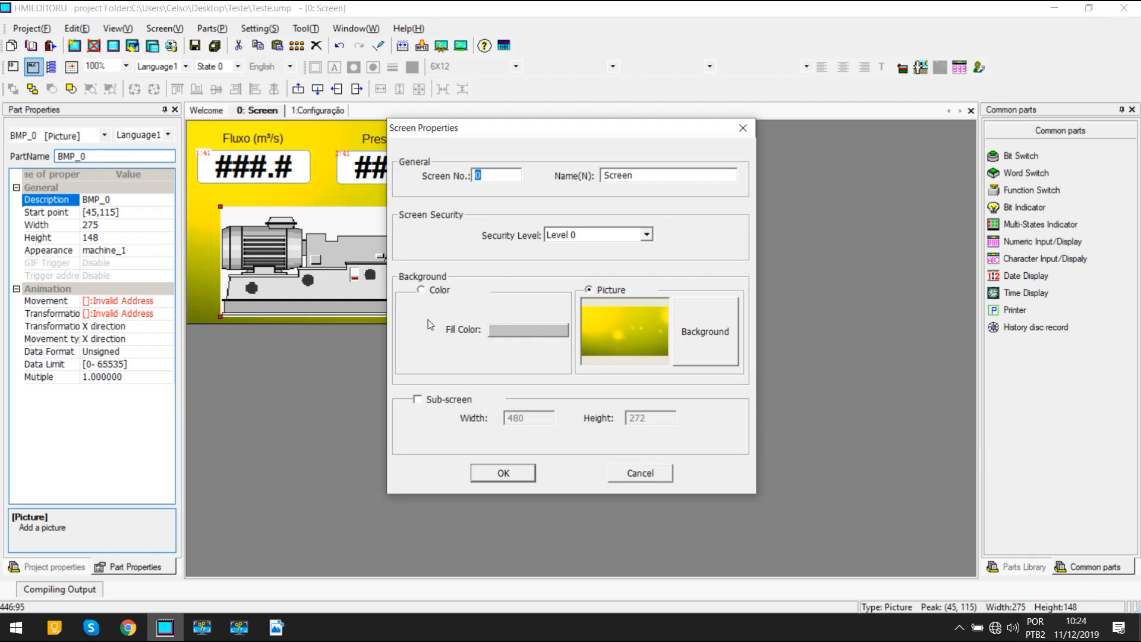
click(440, 292)
click(528, 330)
click(545, 416)
click(502, 473)
click(506, 245)
Step: Move the machine picture closer to the screen's left edge and narrow it to a width of about 272
click(330, 270)
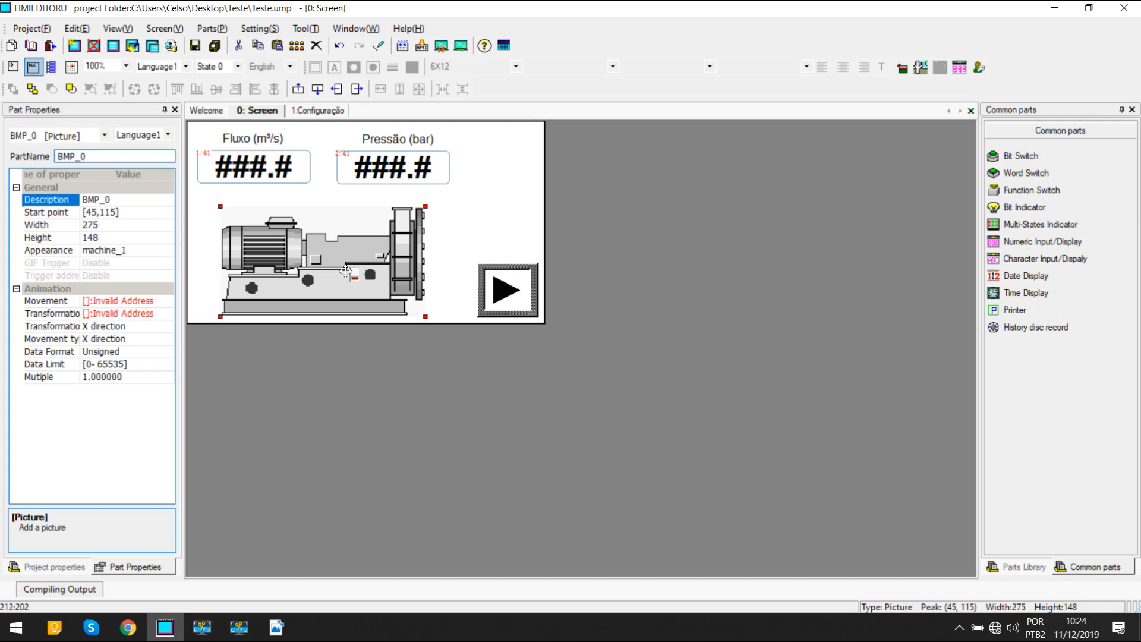
drag(330, 270, 309, 267)
drag(405, 258, 402, 258)
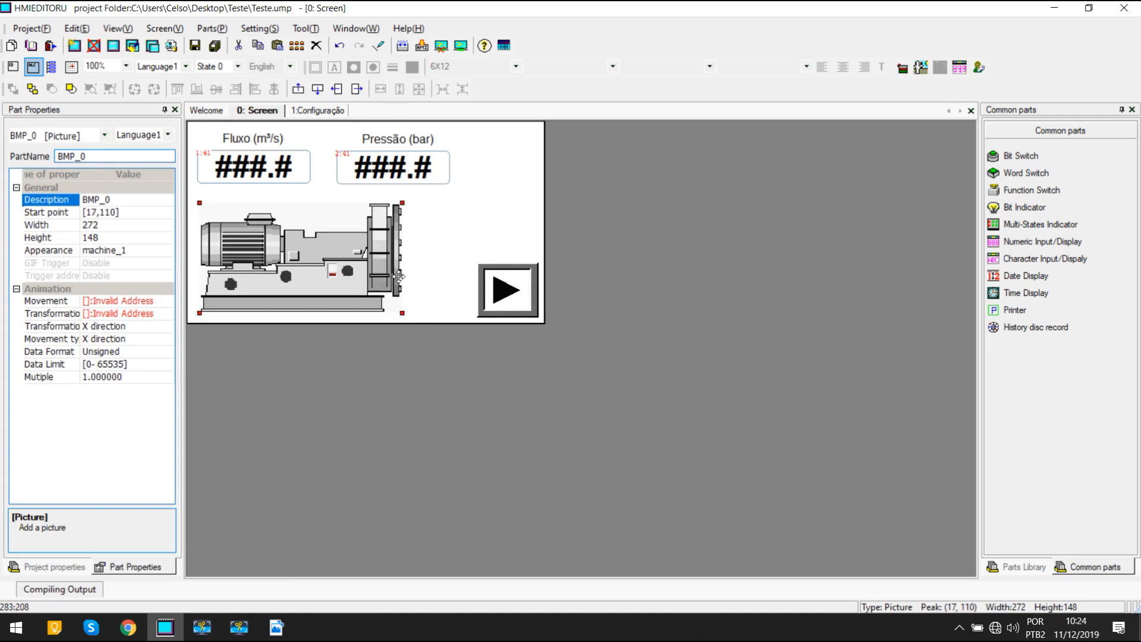
drag(393, 276, 397, 281)
click(436, 285)
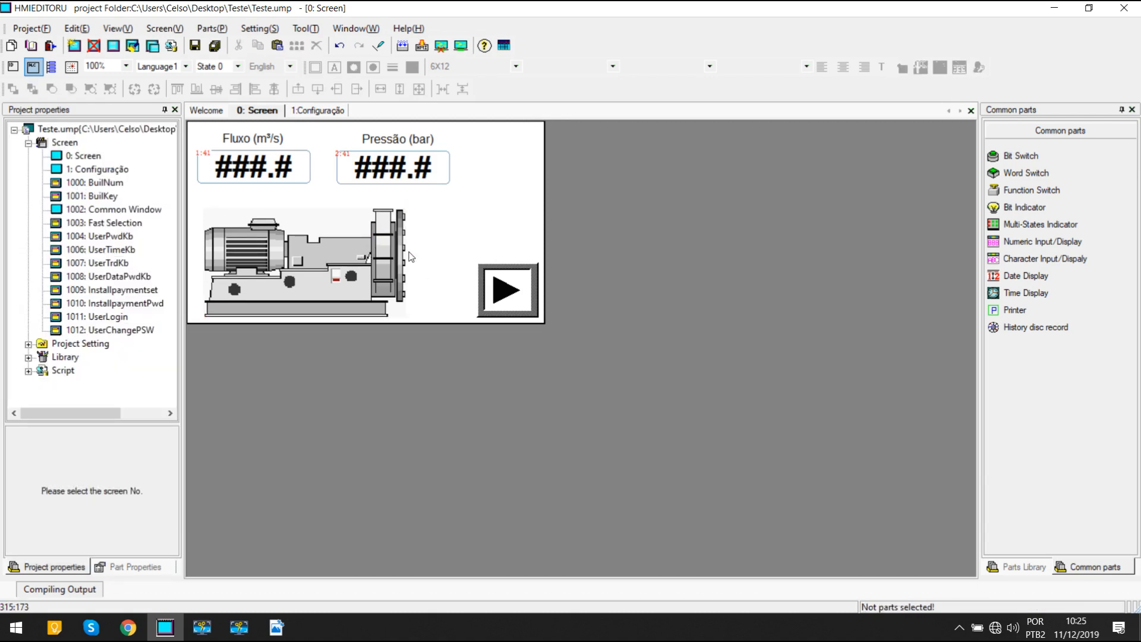
Step: Shrink the machine picture from its lower right corner so it ends just before the Pressão display
click(378, 255)
drag(407, 315, 335, 291)
click(360, 299)
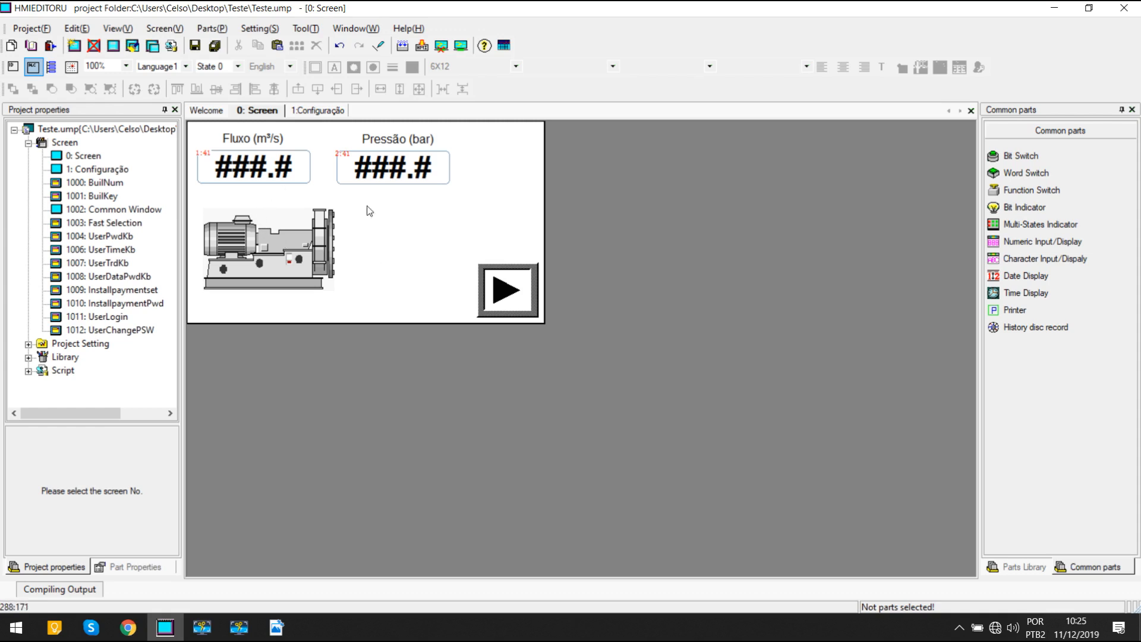
Step: Place a second picture part about 100 by 100 beside the machine picture and open the picture library for it
click(216, 30)
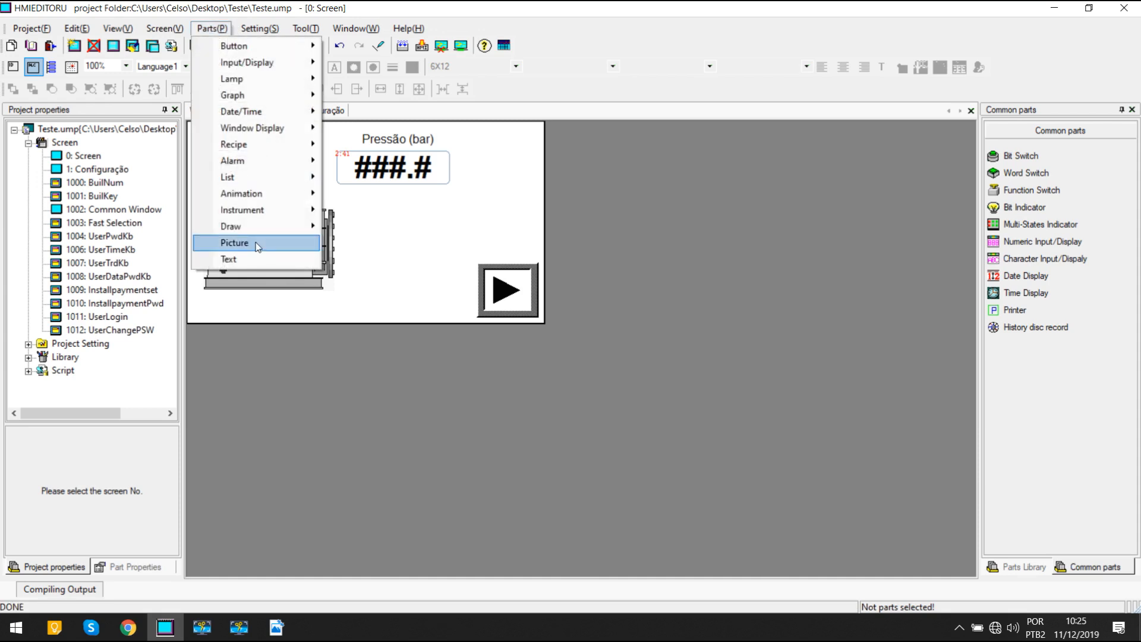
click(404, 245)
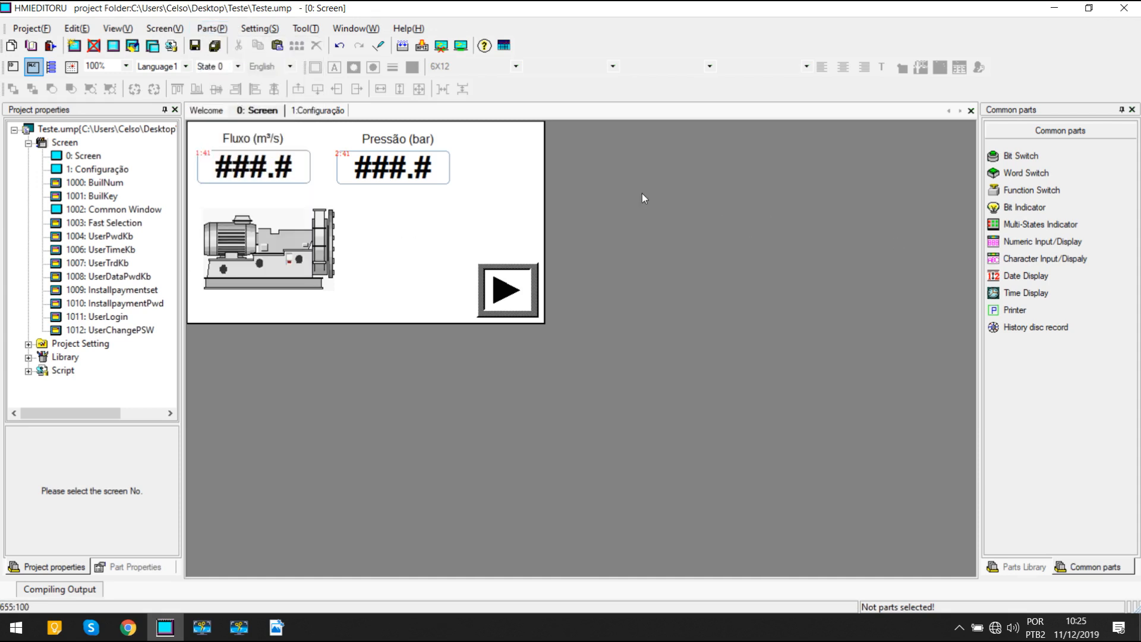
click(213, 28)
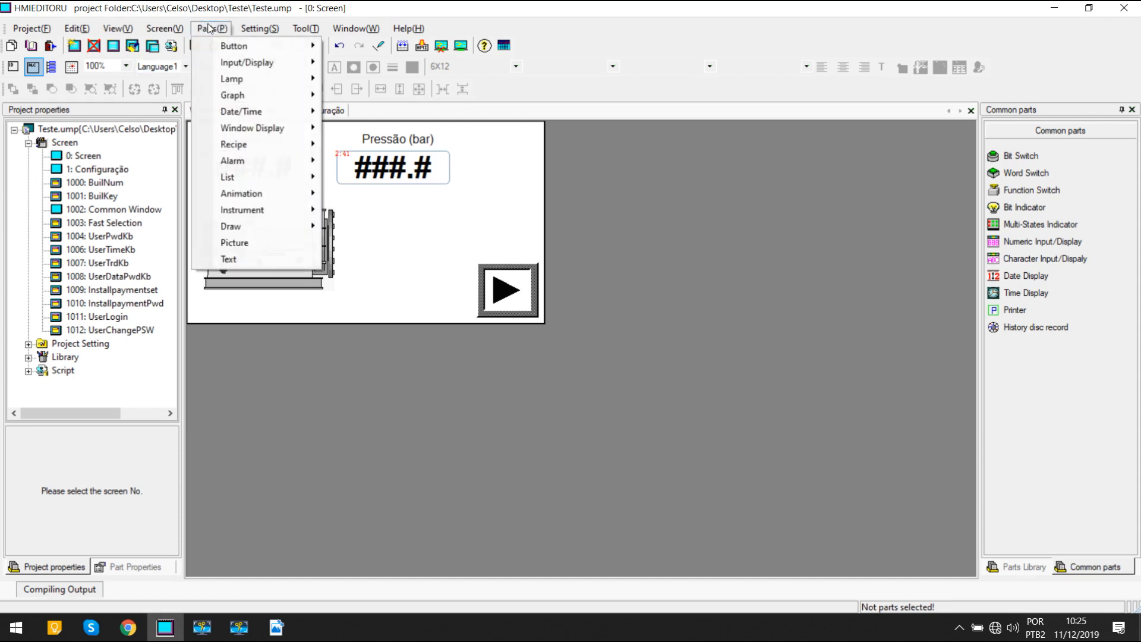
click(261, 244)
click(367, 232)
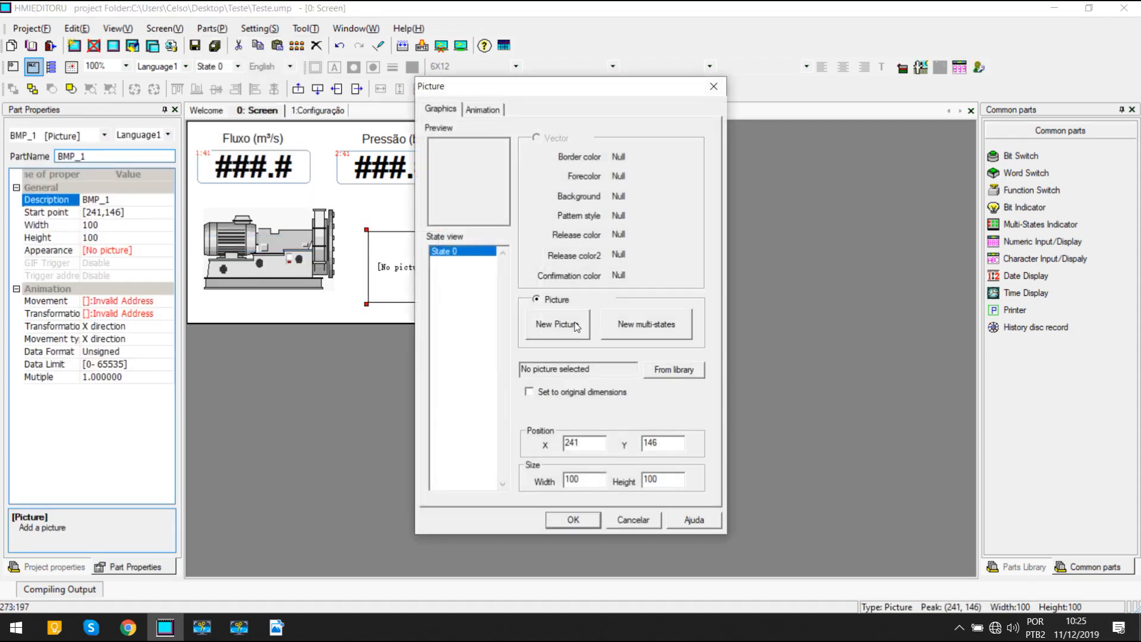
click(676, 370)
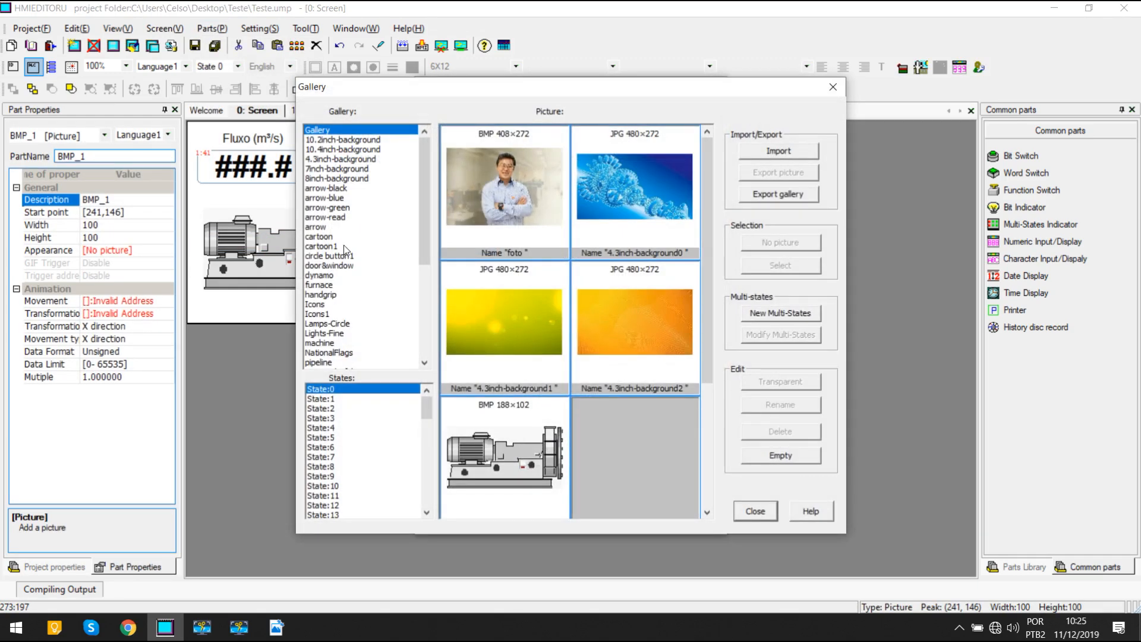
Step: Look through the pipeline, Pipes-colorful and Pipes-metal galleries for a suitable pipe picture
scroll(327, 320, down, 3)
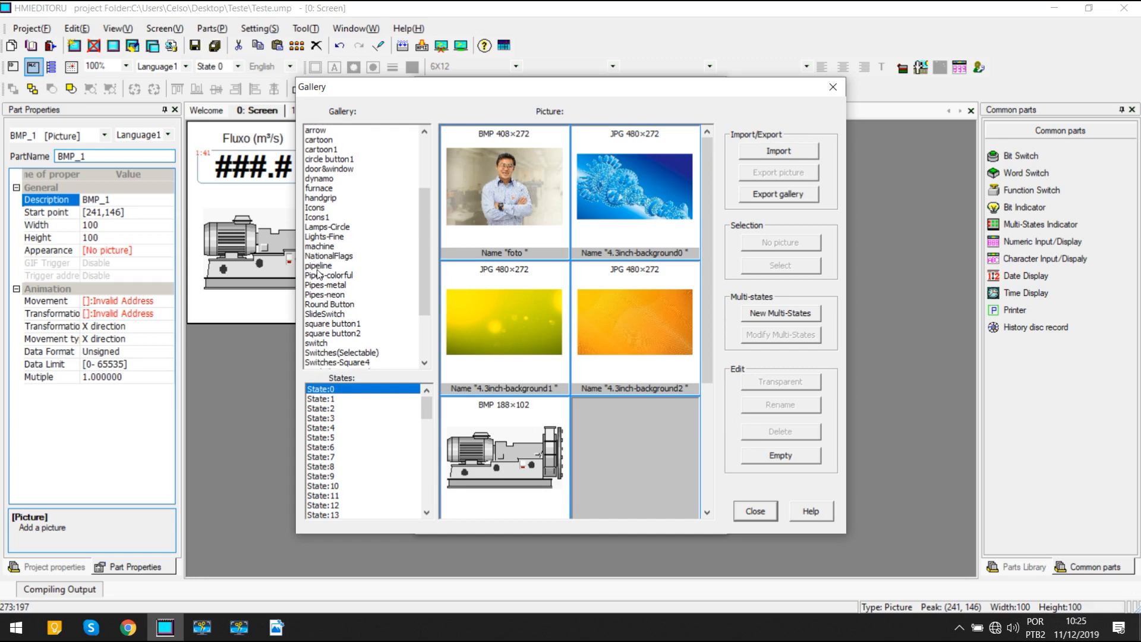
click(320, 275)
click(326, 285)
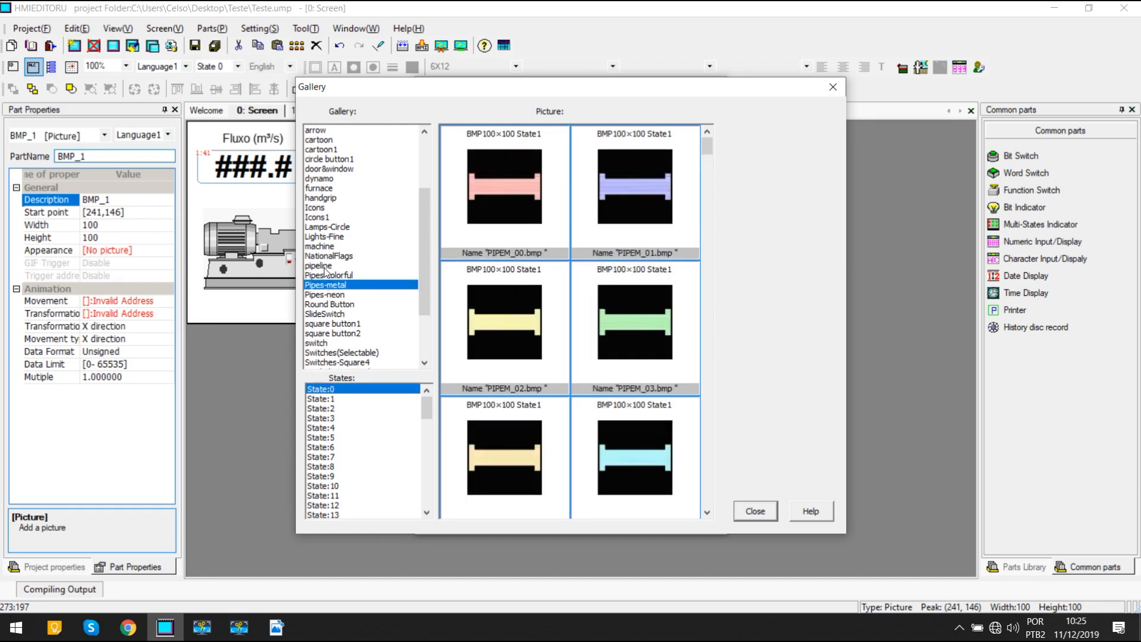
click(321, 266)
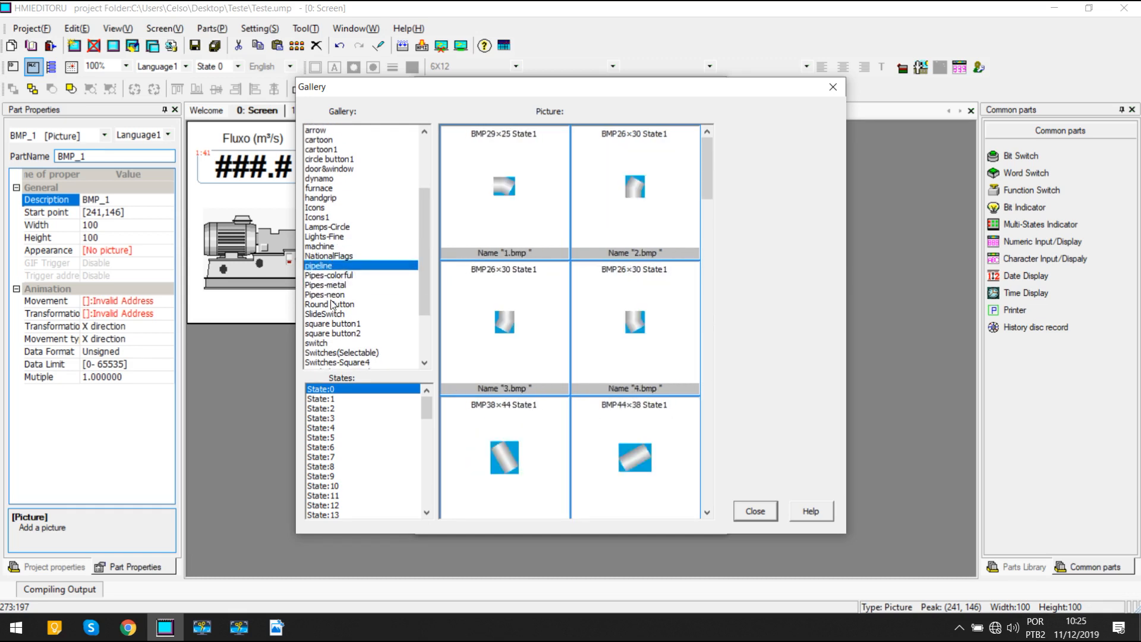
click(331, 304)
click(331, 275)
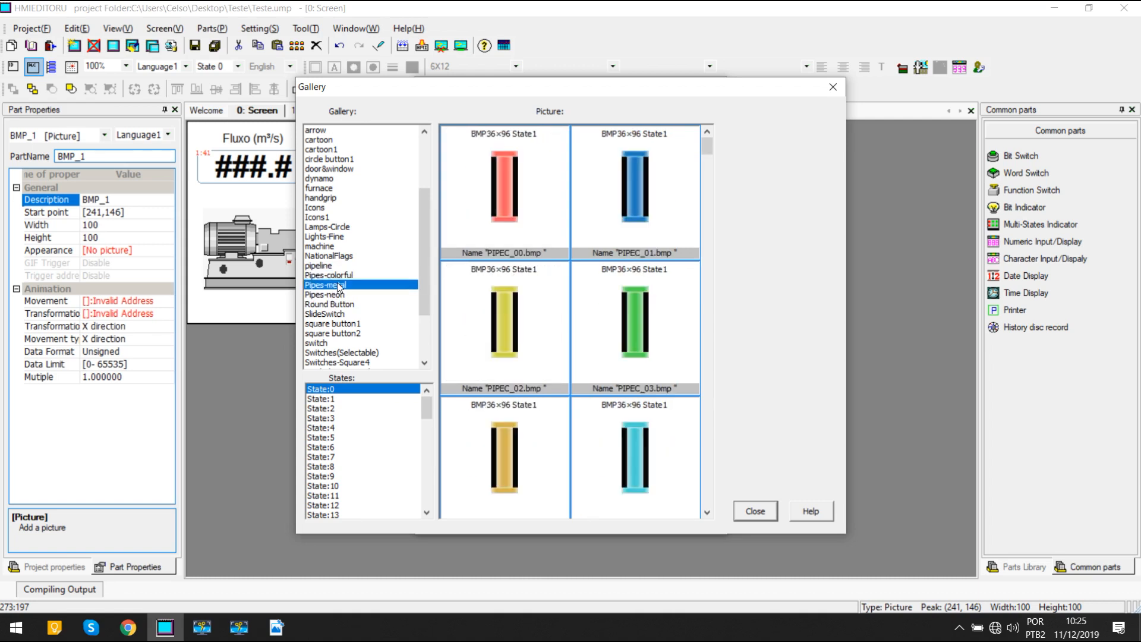
click(339, 287)
click(341, 275)
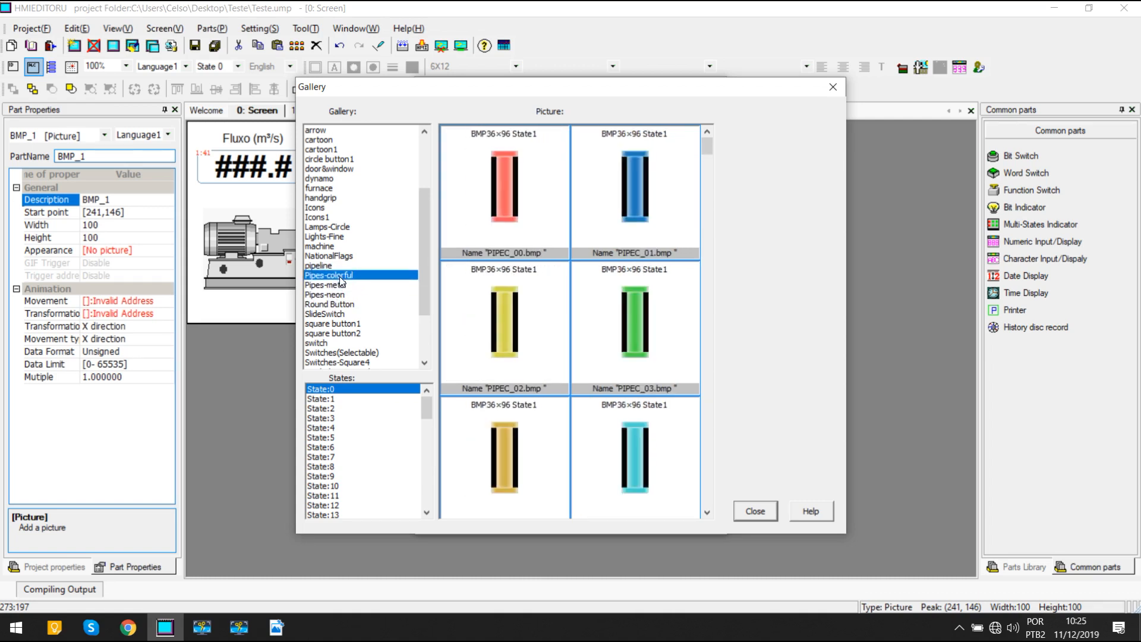
Step: Choose the horizontal flanged pipe picture 19.bmp from the pipeline gallery and apply it to the second picture part
click(341, 269)
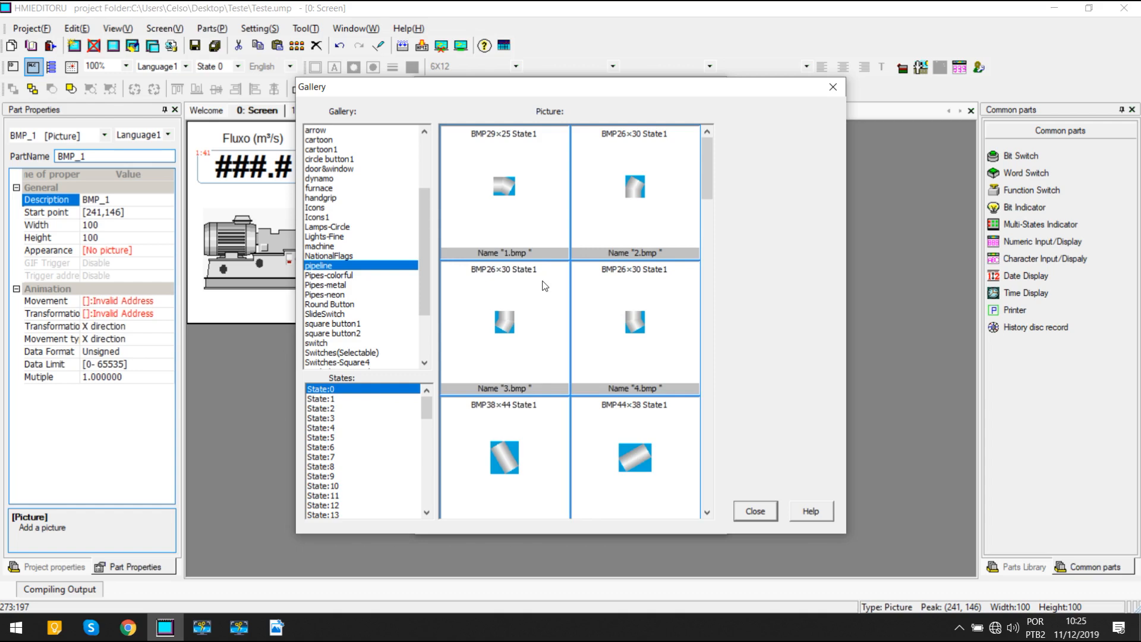
scroll(543, 286, down, 5)
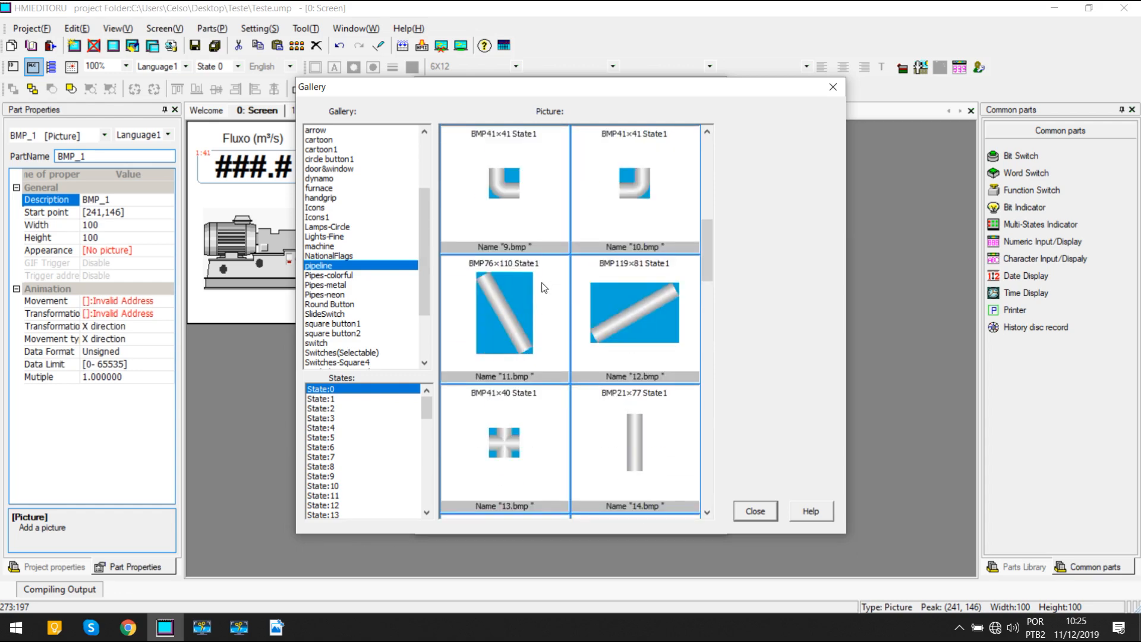
scroll(543, 287, down, 8)
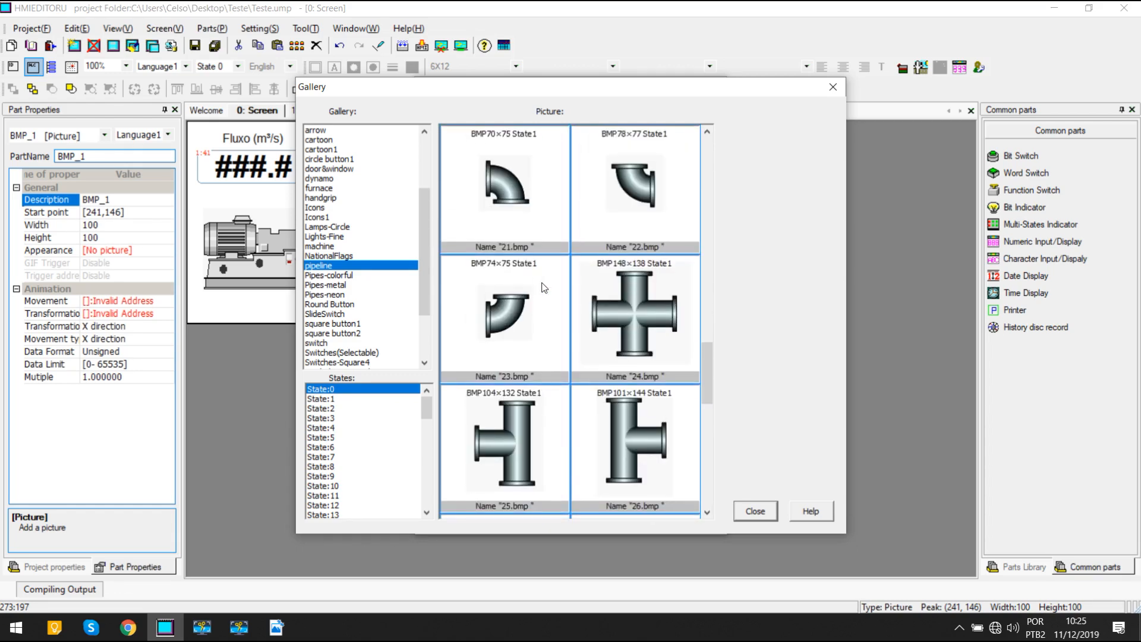
scroll(543, 288, up, 3)
click(566, 329)
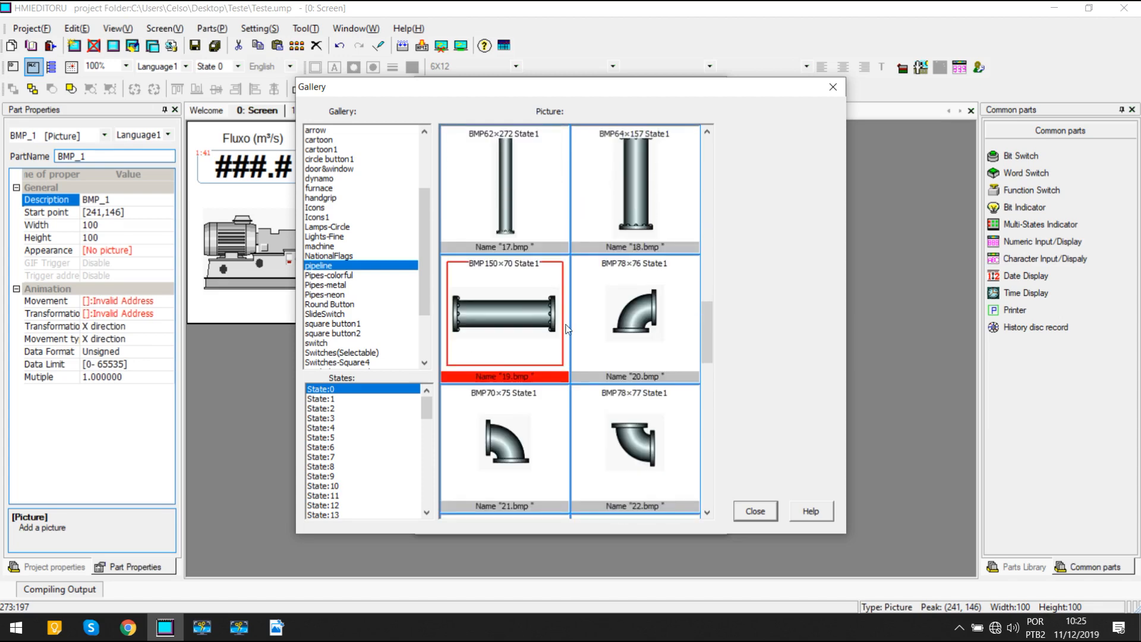
double_click(525, 333)
click(572, 512)
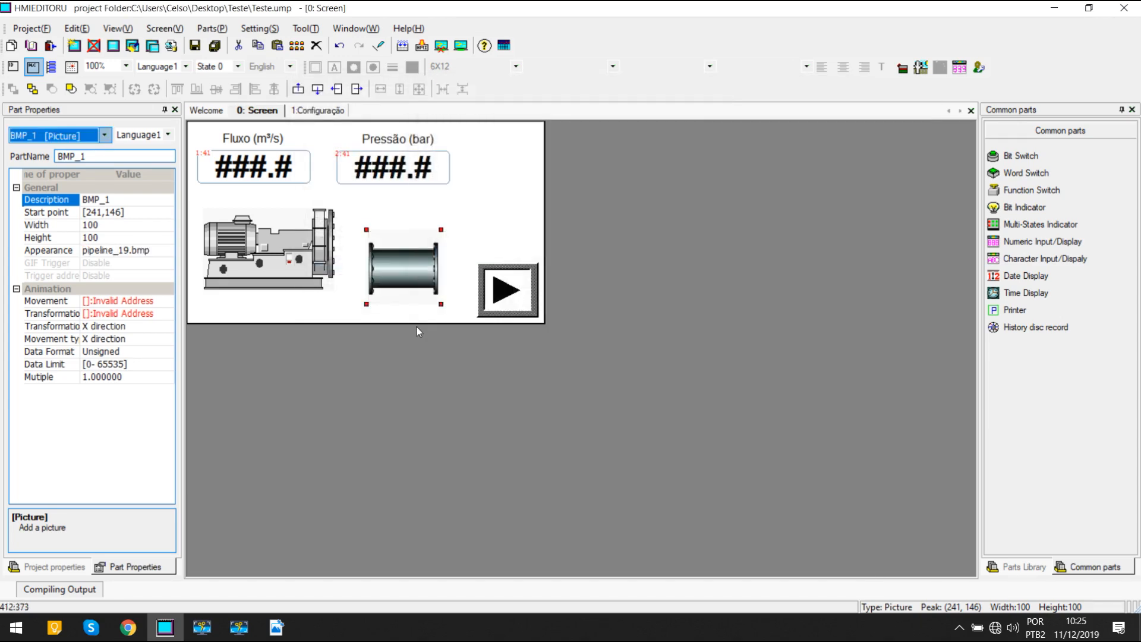
Step: Move the pipe picture against the machine's outlet flange and enlarge it to about 110 by 116
drag(419, 275, 387, 253)
drag(409, 209, 417, 196)
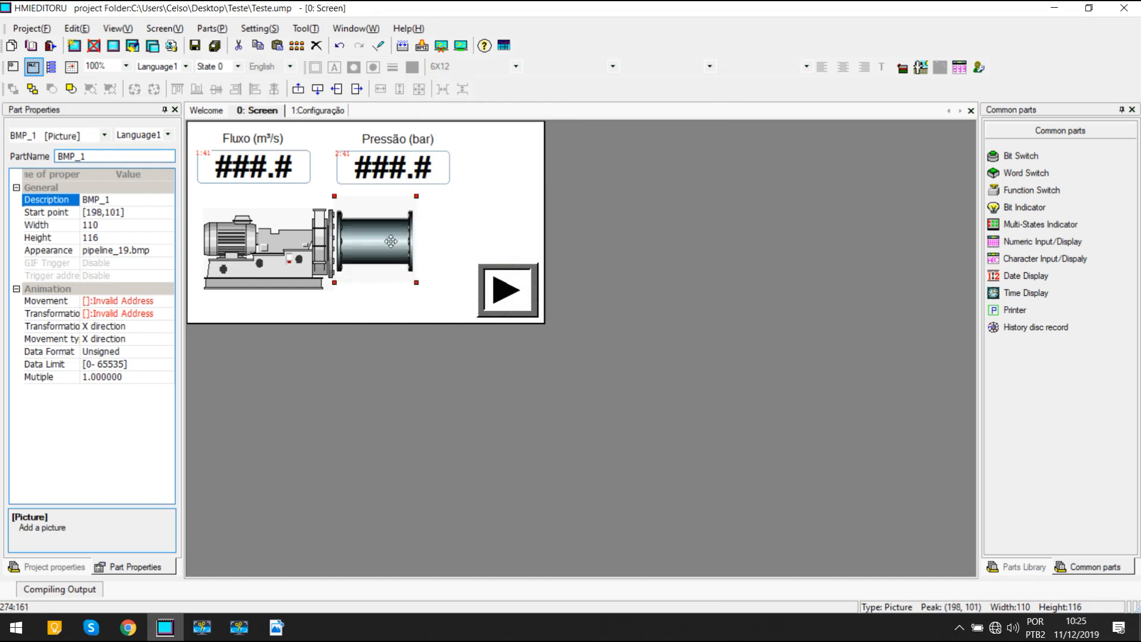
drag(391, 241, 389, 241)
key(Up)
click(443, 287)
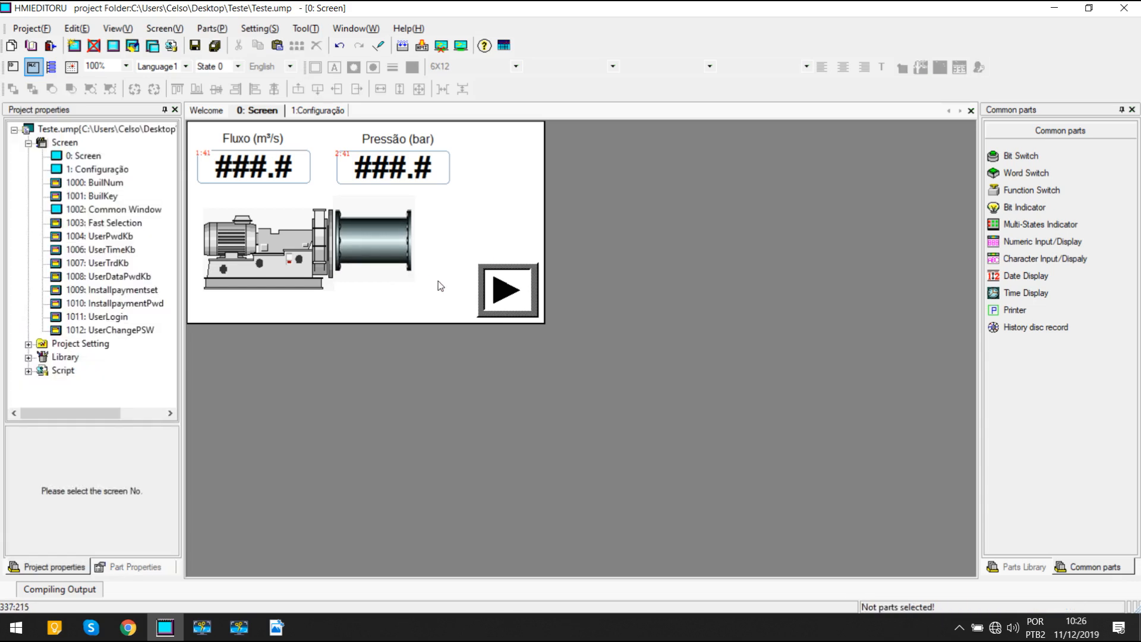
click(410, 267)
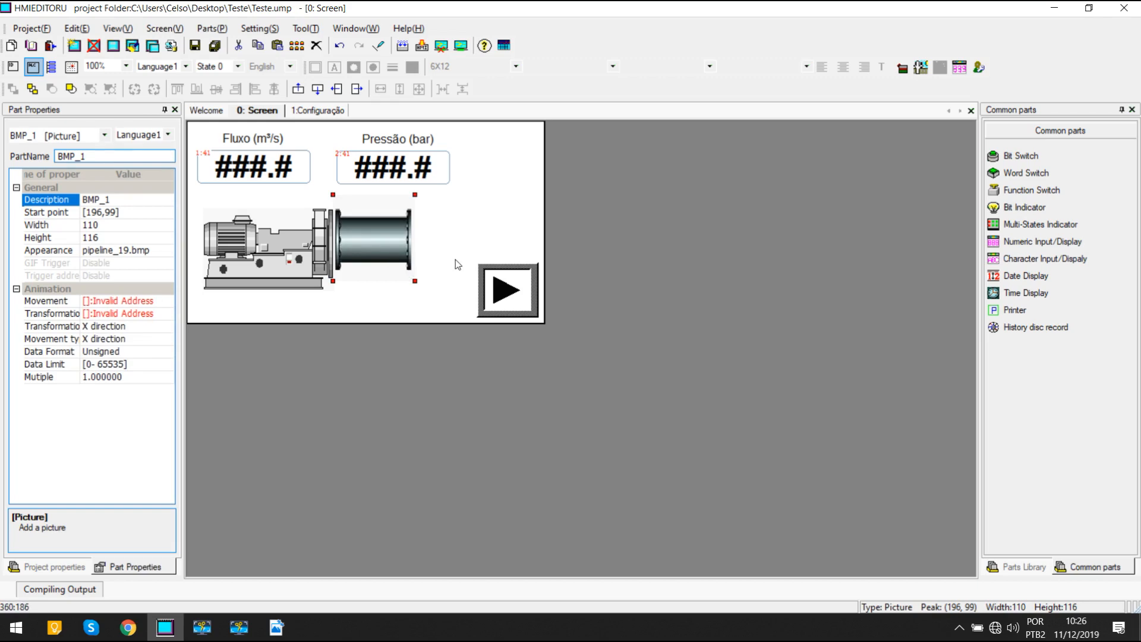
click(446, 245)
Step: Enable transparency for pipeline_19.bmp, pick its light background (RGB 240, 240, 240) as the transparent color, and reapply the picture
double_click(402, 243)
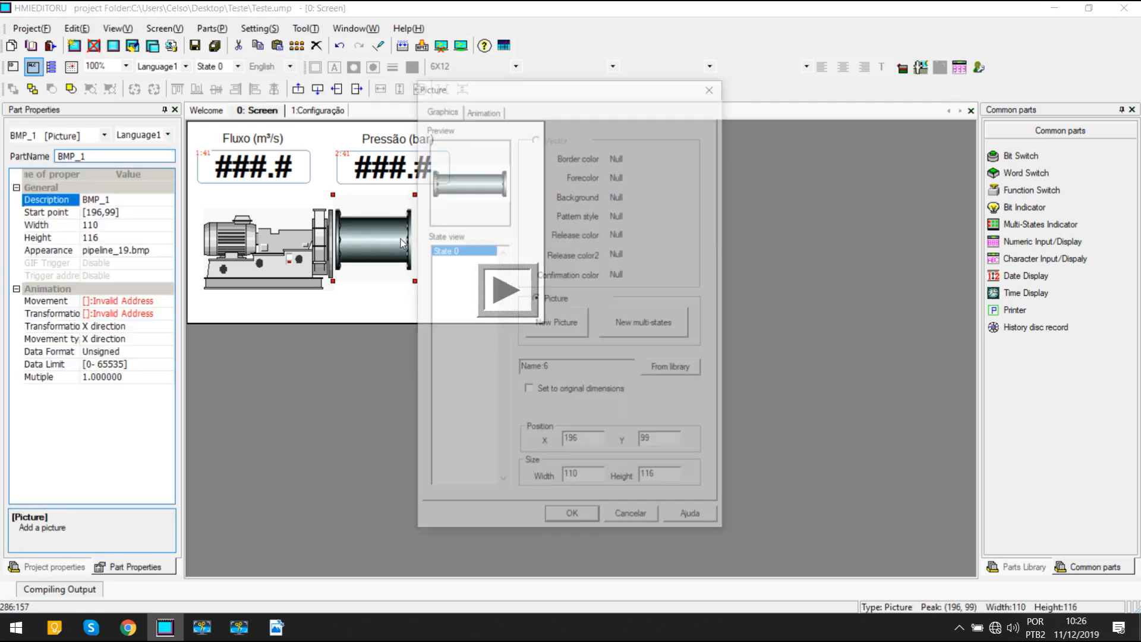
click(683, 371)
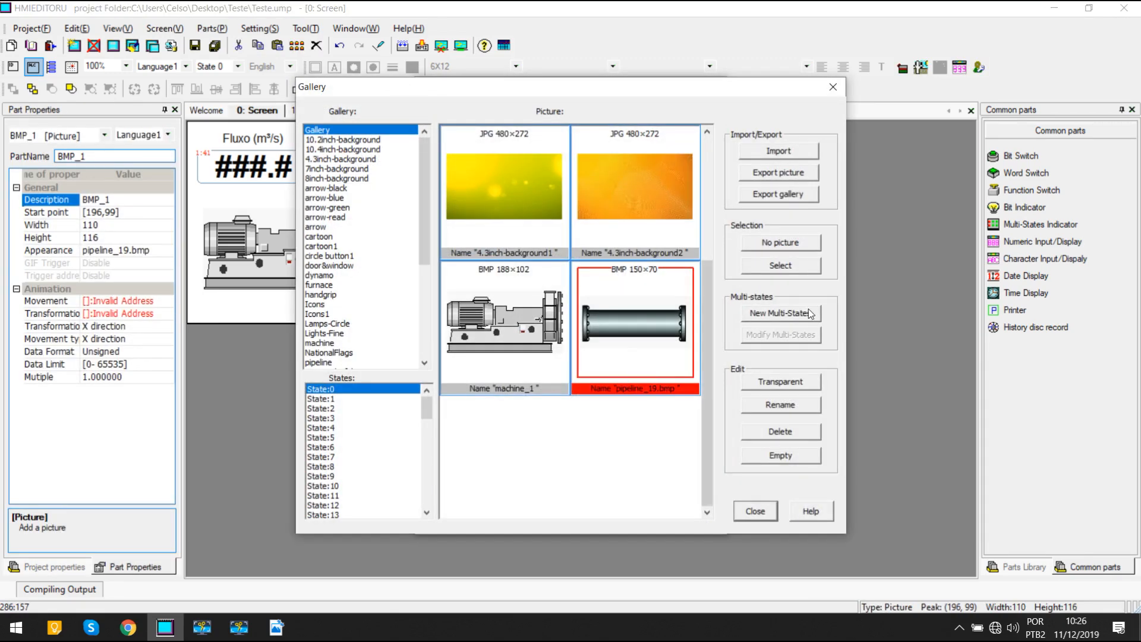
click(803, 386)
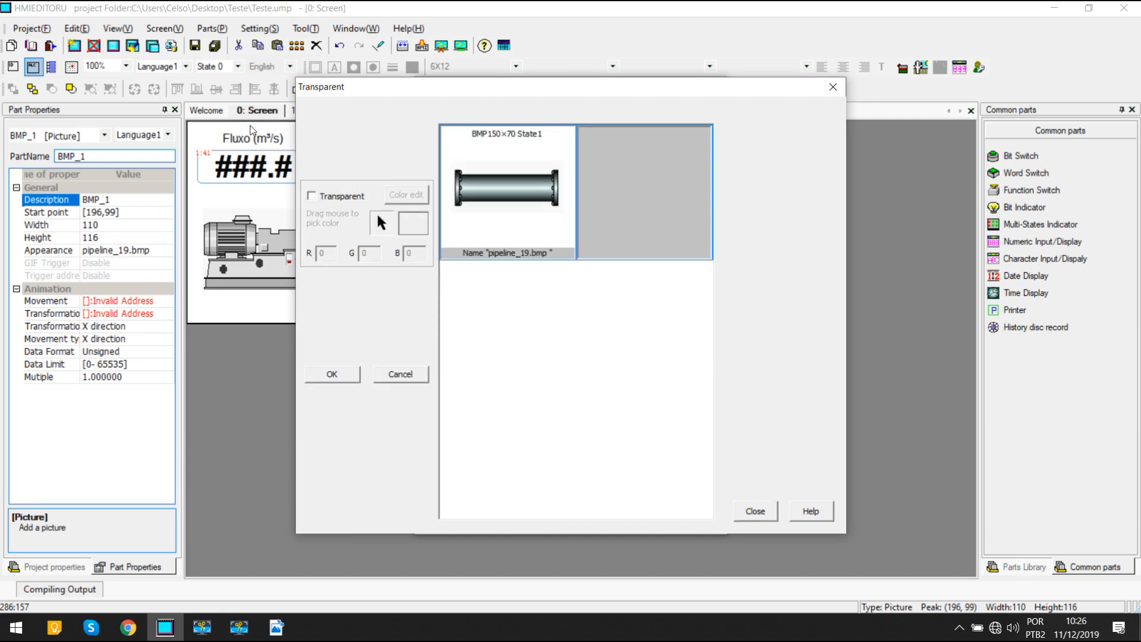
click(323, 197)
drag(382, 223, 490, 218)
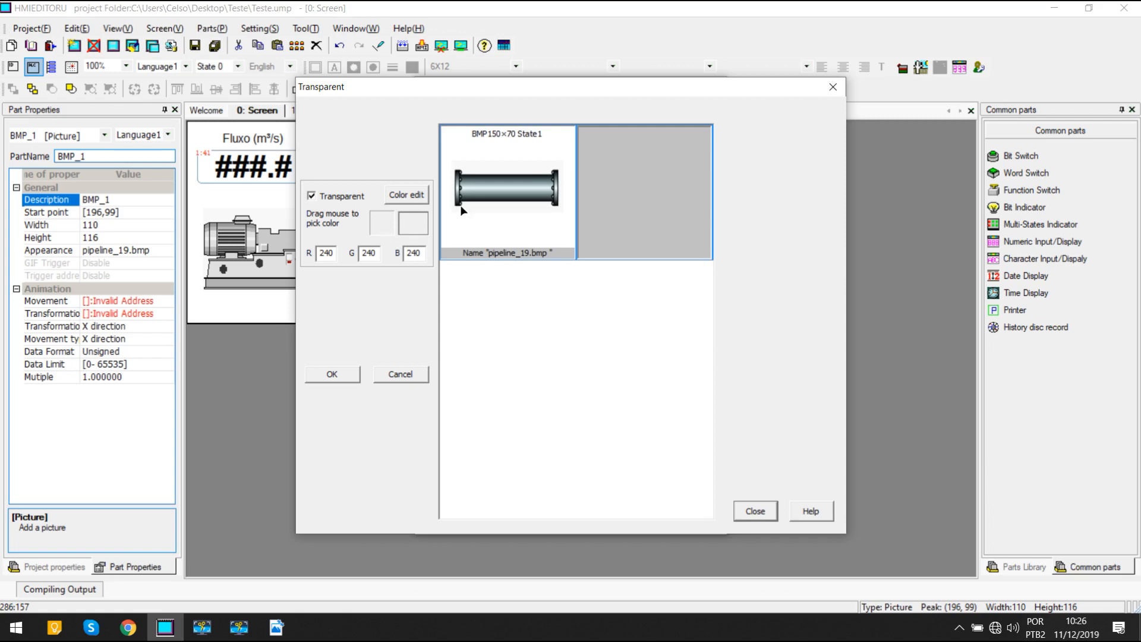
click(338, 376)
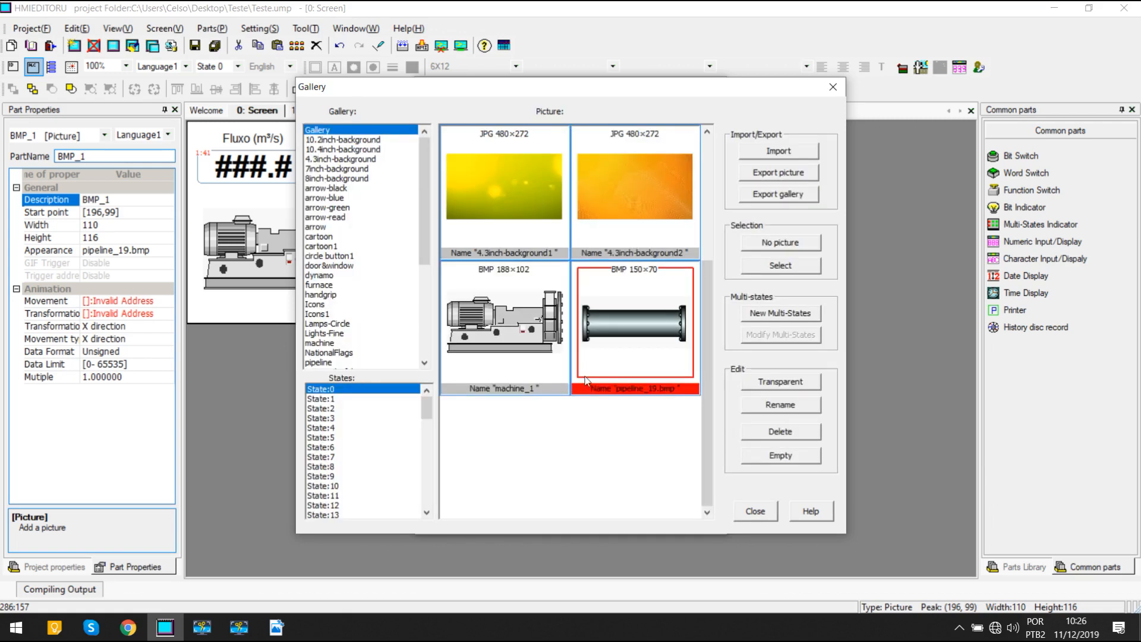
click(780, 266)
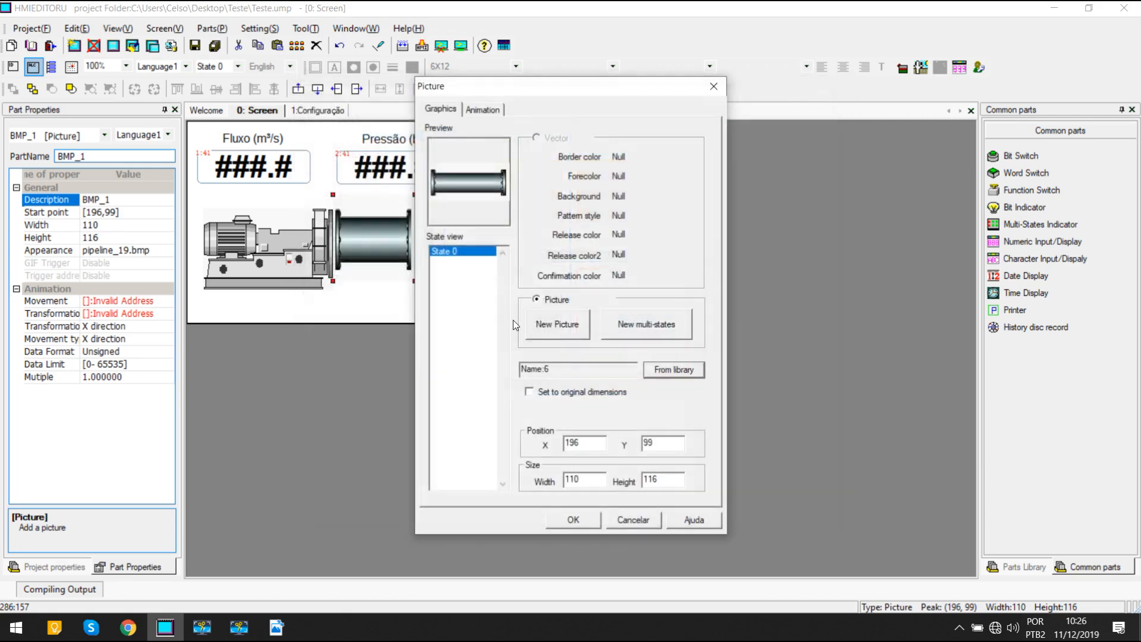
click(577, 516)
Step: Pick the pipe's background color 240, 240, 240 for transparency again, reapply the picture, and align the pipe with the machine's flange
click(382, 294)
mouse_move(392, 246)
mouse_down()
mouse_move(347, 248)
mouse_move(397, 261)
mouse_up()
double_click(397, 261)
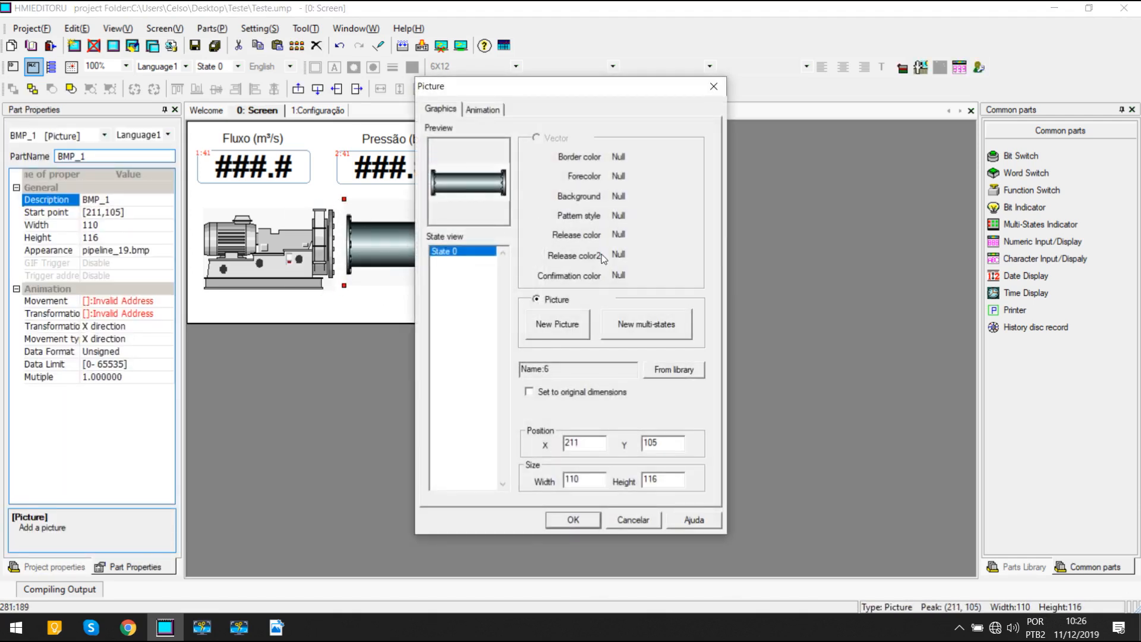
click(683, 373)
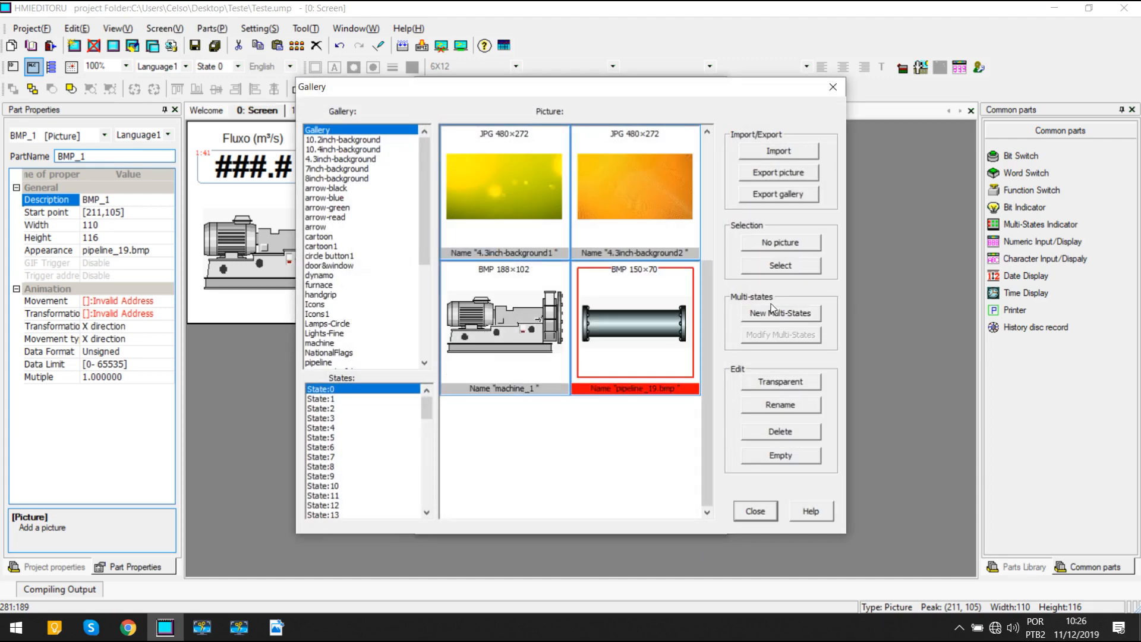
click(801, 384)
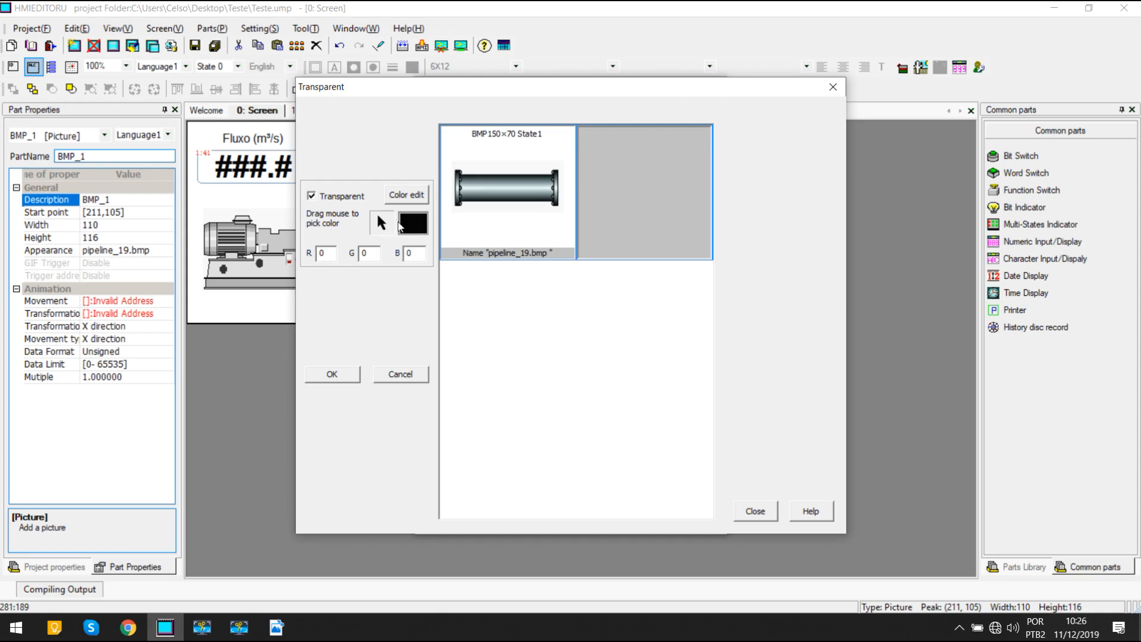
drag(378, 216, 477, 211)
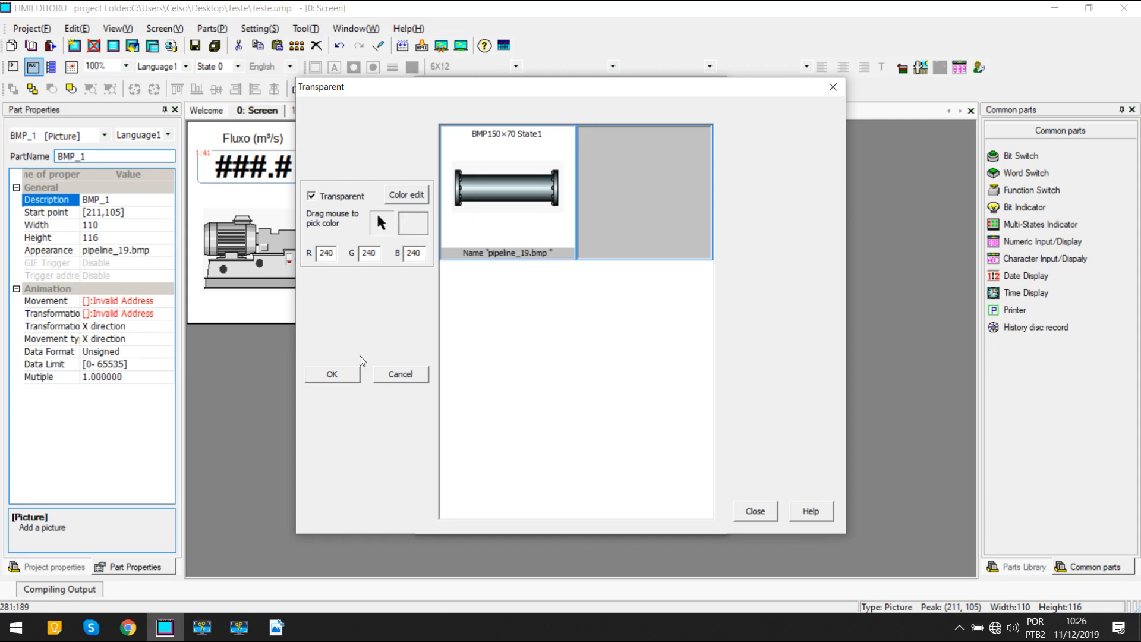
click(336, 375)
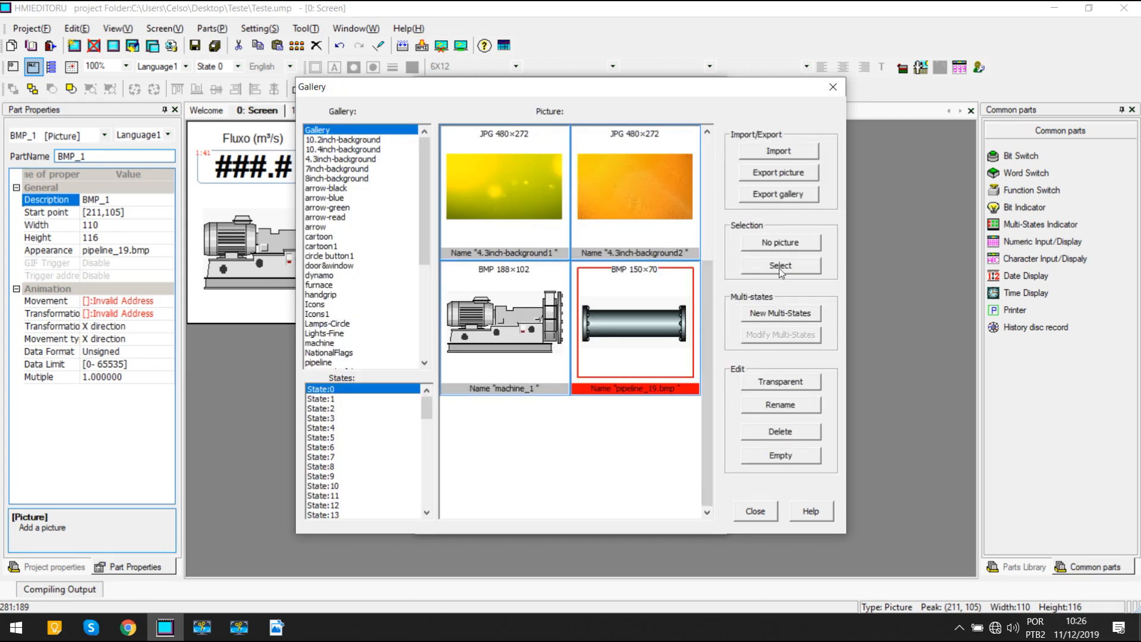
click(781, 268)
click(574, 520)
drag(402, 258, 378, 240)
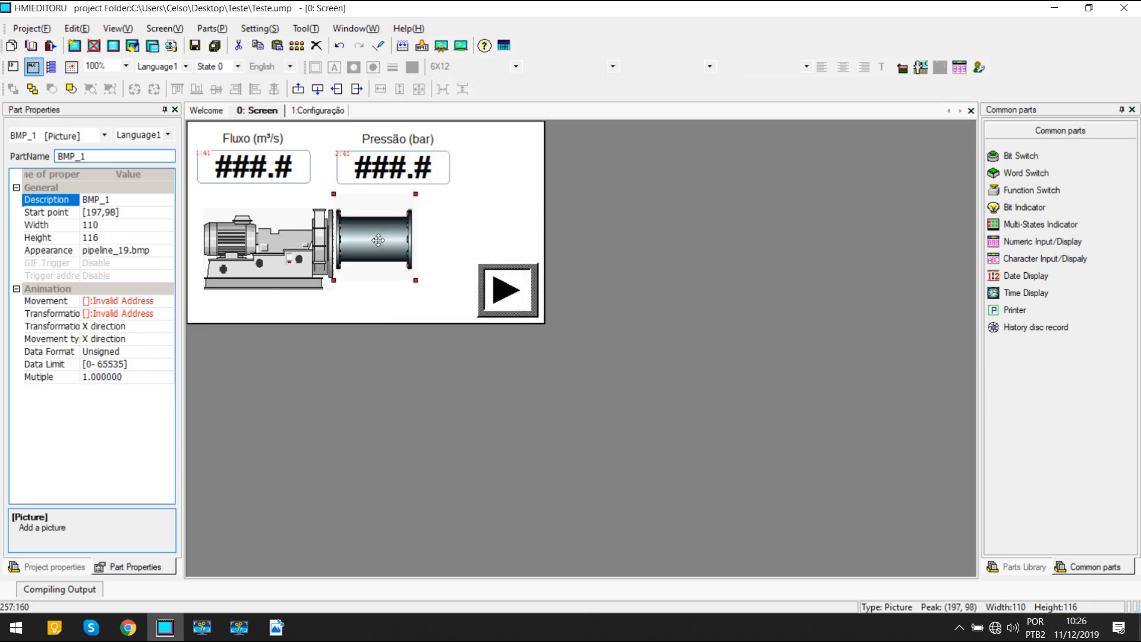
click(456, 241)
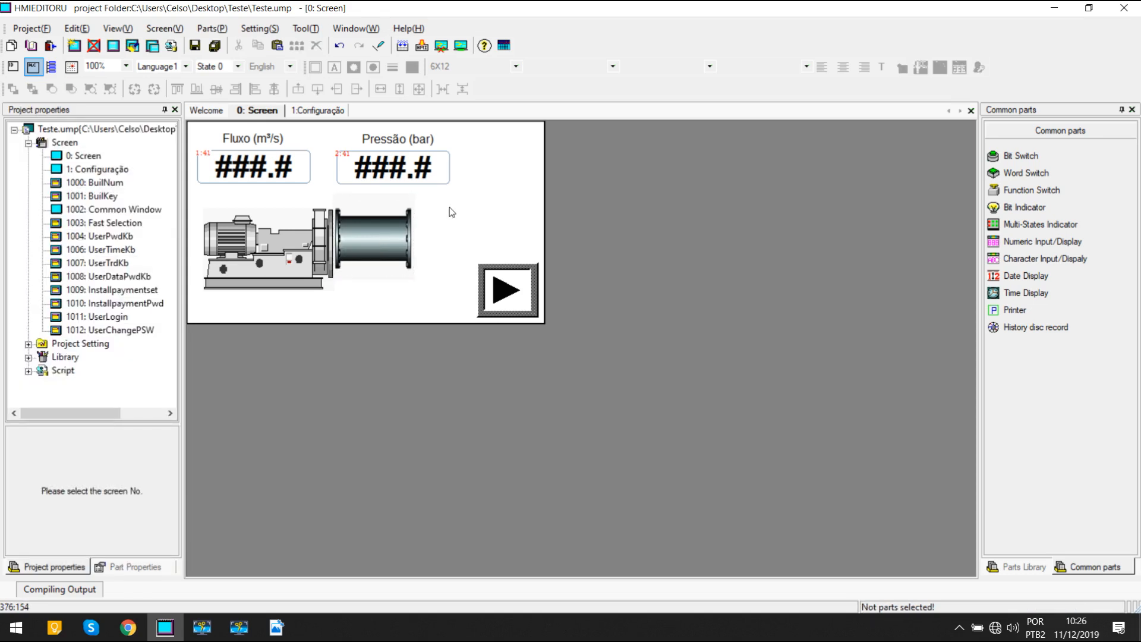
Step: Shrink the Fluxo numeric display to about 97 by 44 and set its font size to 26
click(264, 174)
drag(195, 185, 240, 181)
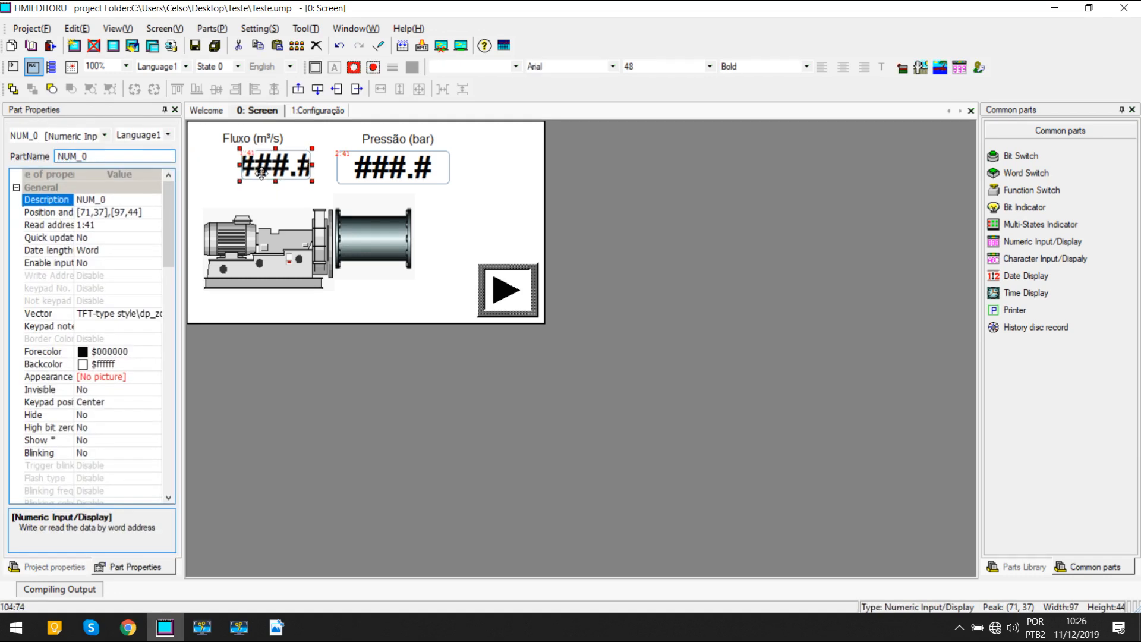
click(648, 69)
click(651, 138)
click(664, 69)
click(658, 155)
click(661, 69)
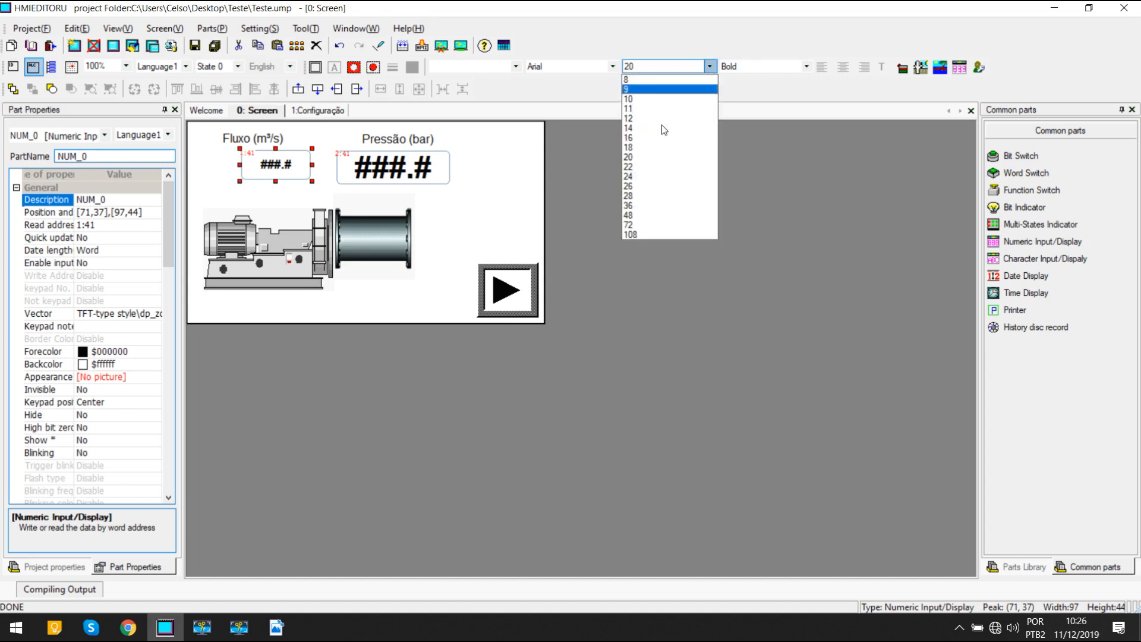
click(661, 183)
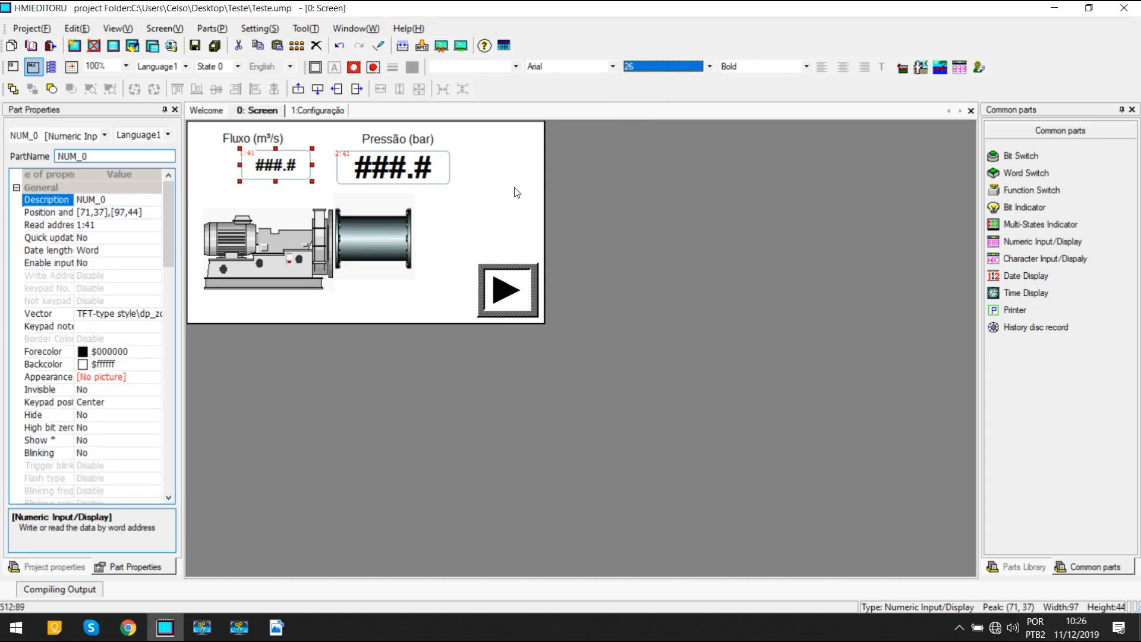
Step: Place the Fluxo display, narrowed to about 70, over the middle of the pipe and bring it to the front
click(236, 163)
click(254, 169)
drag(240, 166, 359, 245)
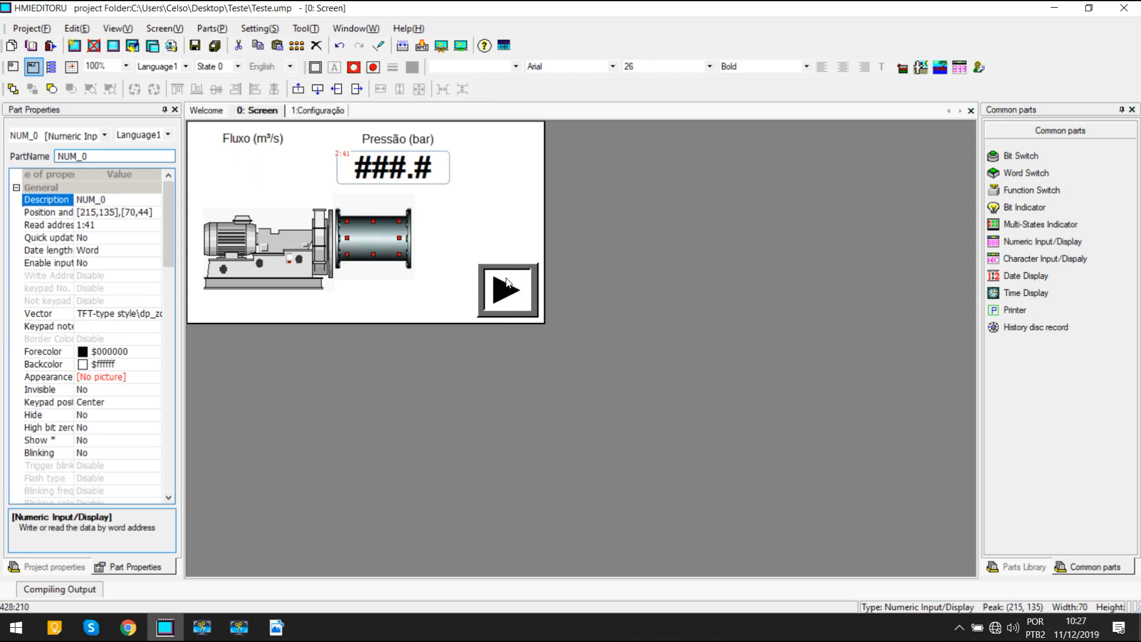
right_click(377, 237)
mouse_move(423, 401)
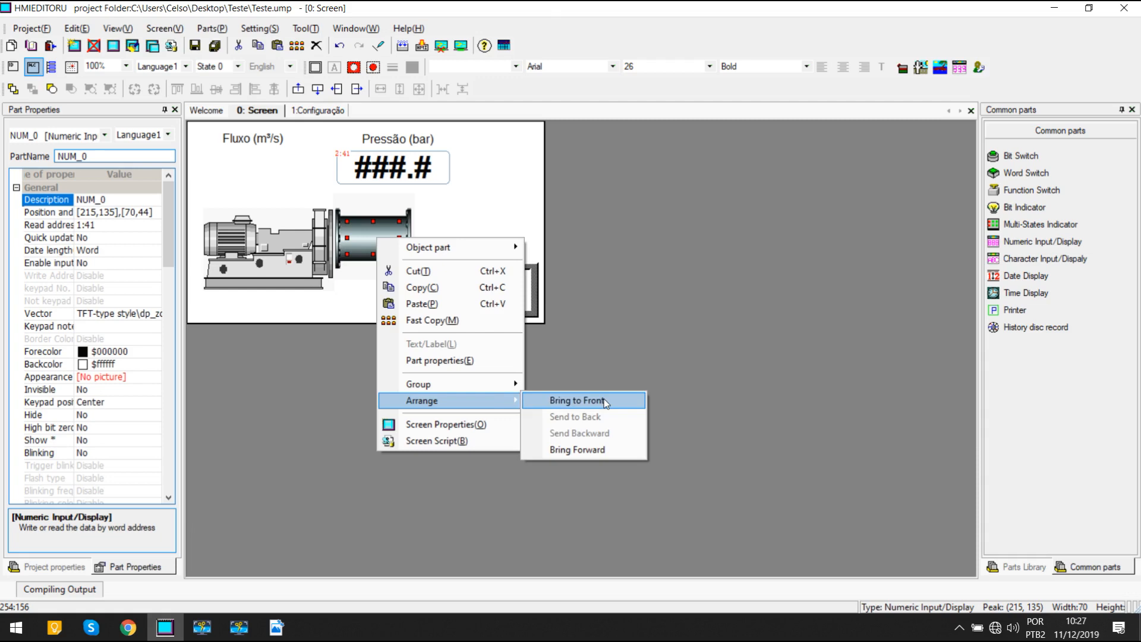
click(606, 401)
click(422, 248)
click(381, 247)
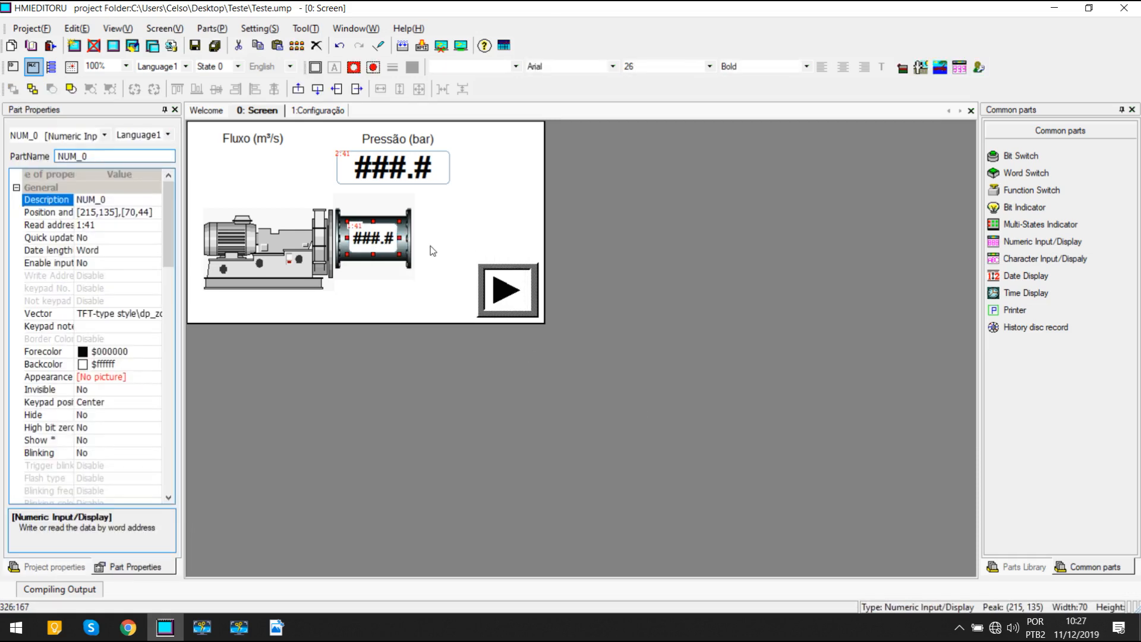
Step: Enable the Transparent display option for the flow display on the pipe
click(436, 244)
click(386, 241)
double_click(385, 240)
click(536, 208)
click(525, 264)
click(573, 525)
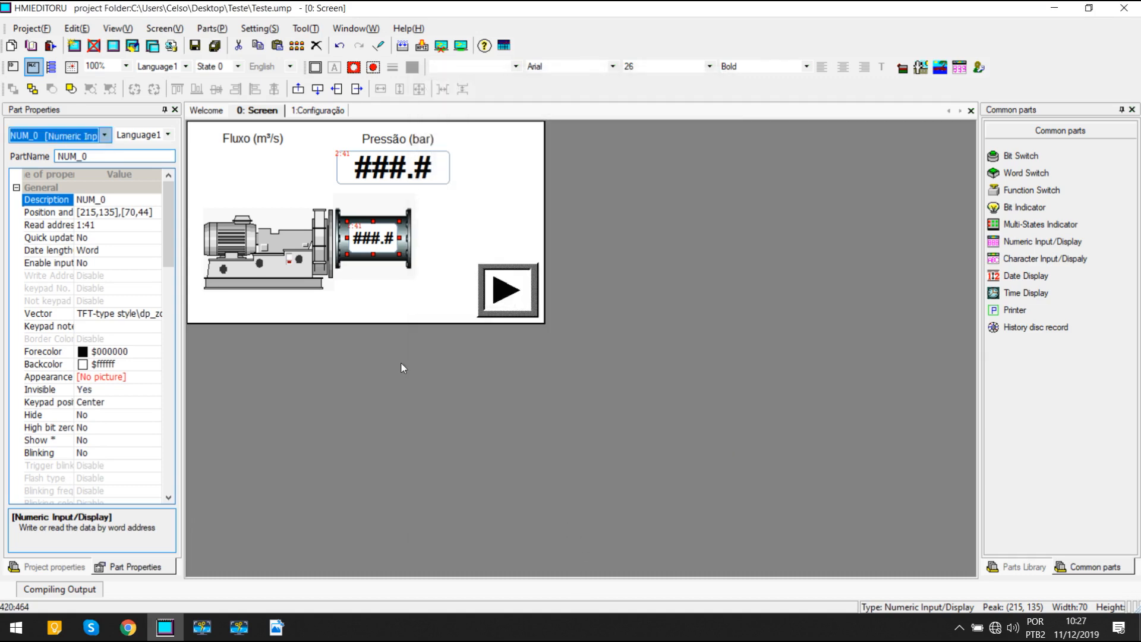
Step: Remove the vector graphic from the flow display on the pipe by choosing no picture for its background
click(409, 295)
double_click(356, 239)
click(549, 206)
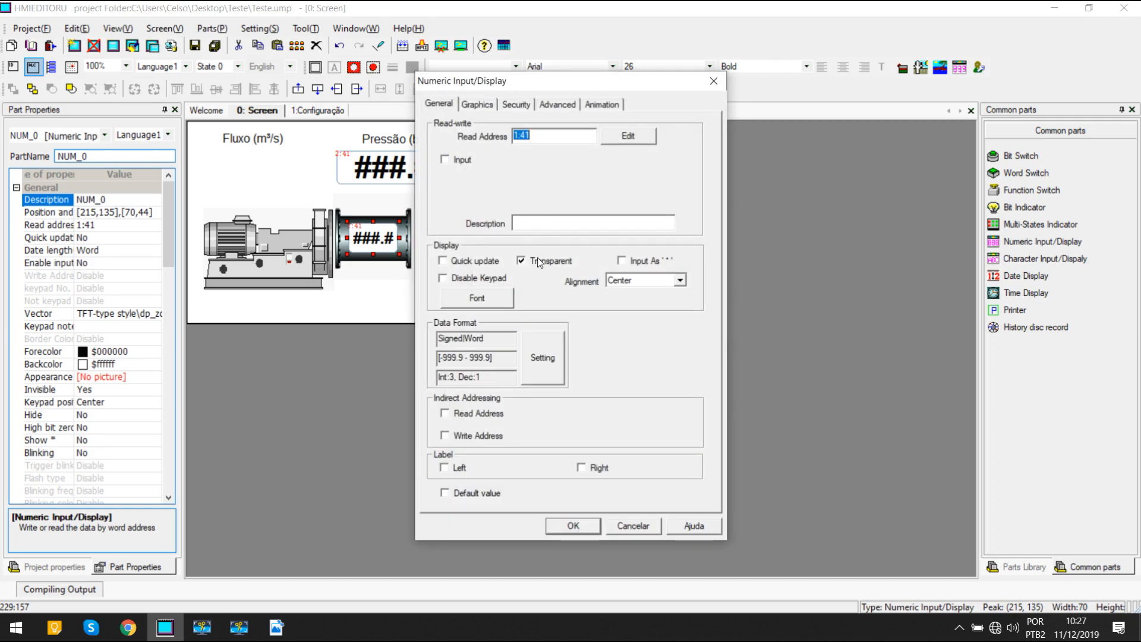
click(477, 105)
click(676, 364)
click(505, 229)
click(563, 461)
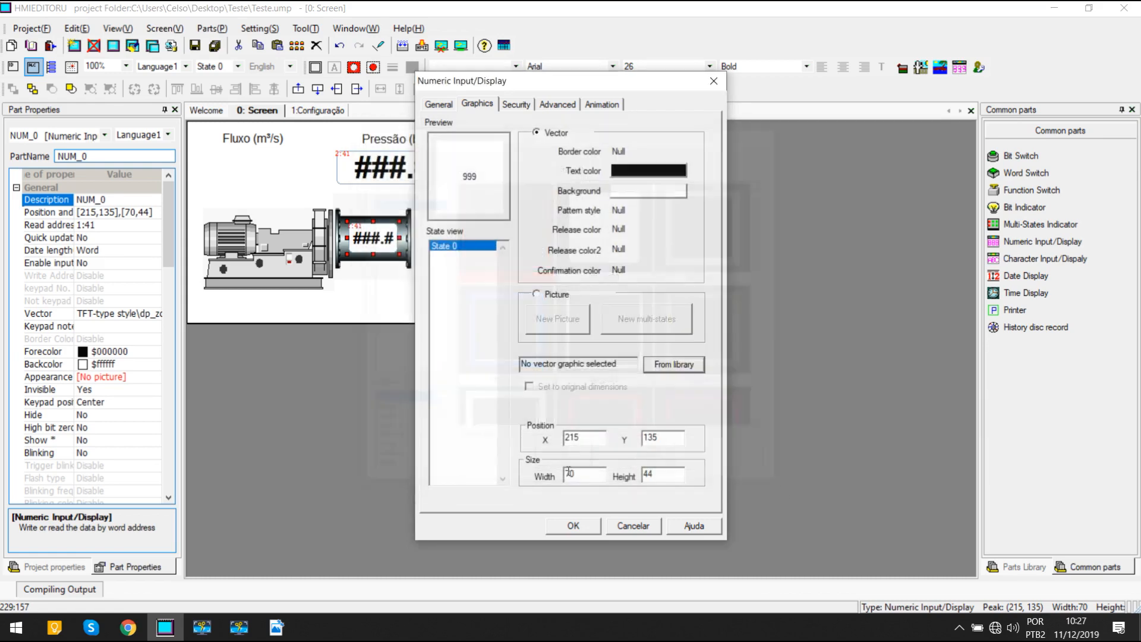
click(565, 524)
click(368, 315)
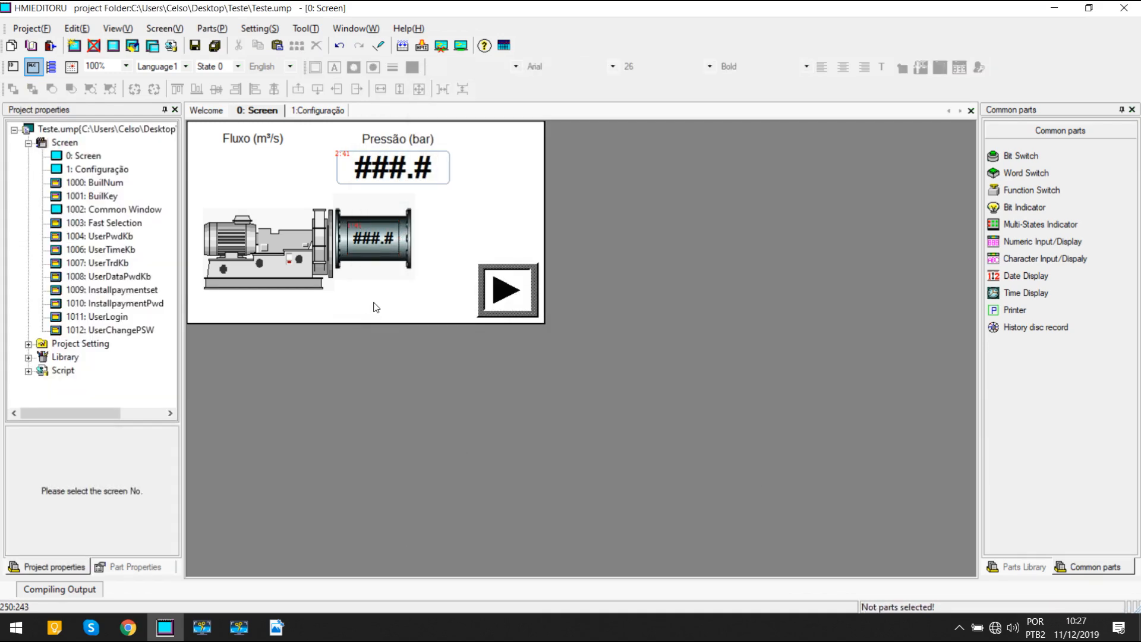
Step: Set the forecolor of the flow display on the pipe to red, $ff0000
click(379, 242)
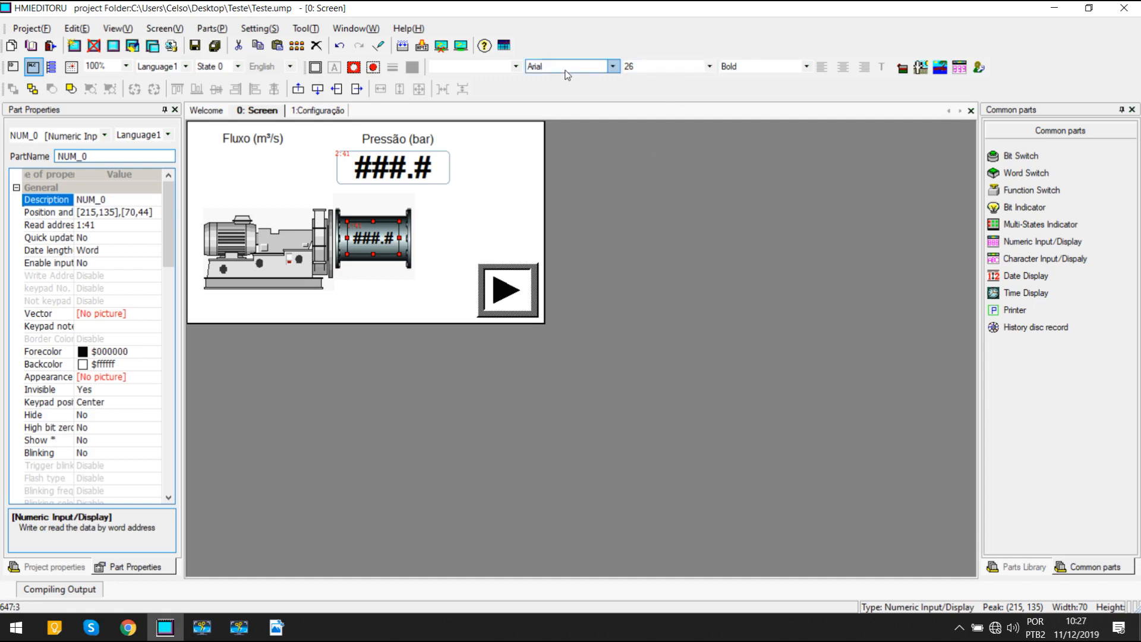
click(157, 352)
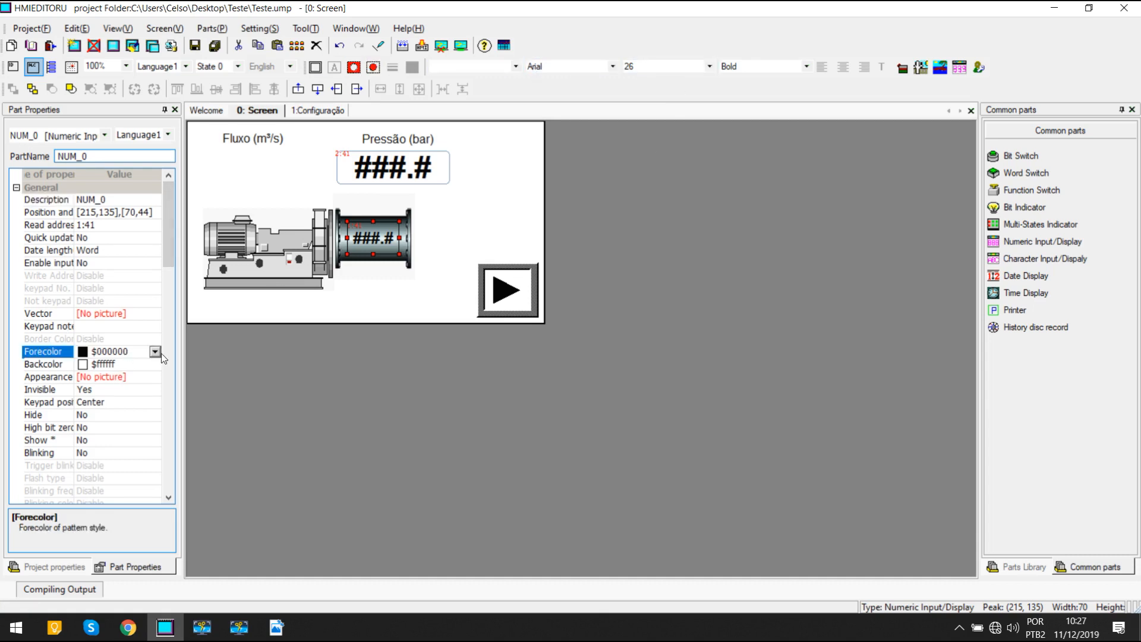
click(154, 351)
click(95, 429)
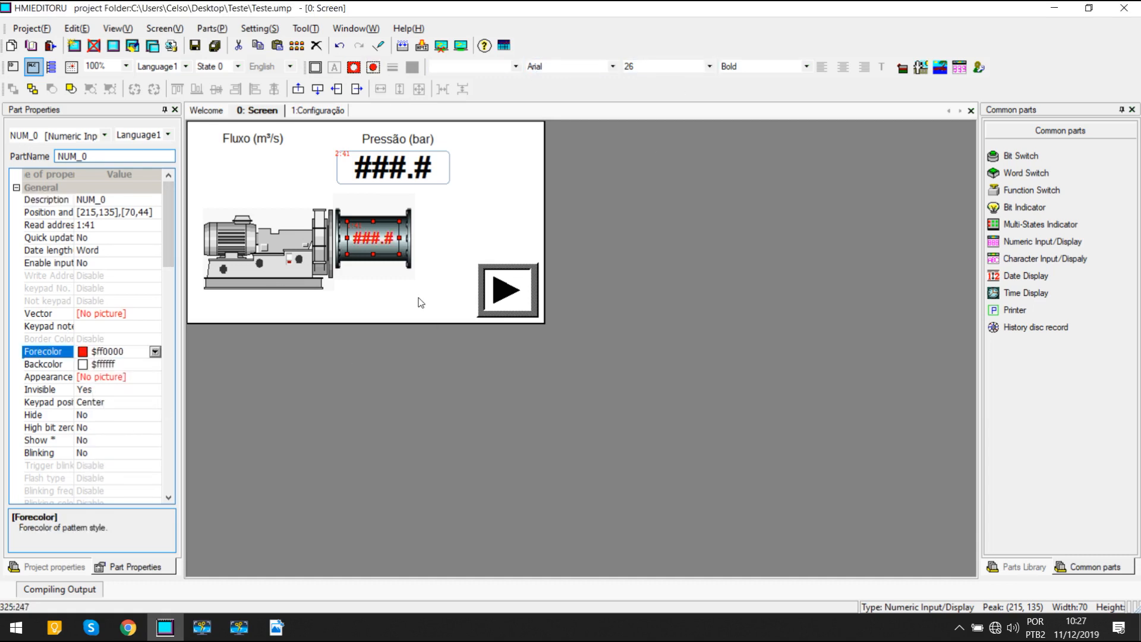
click(420, 299)
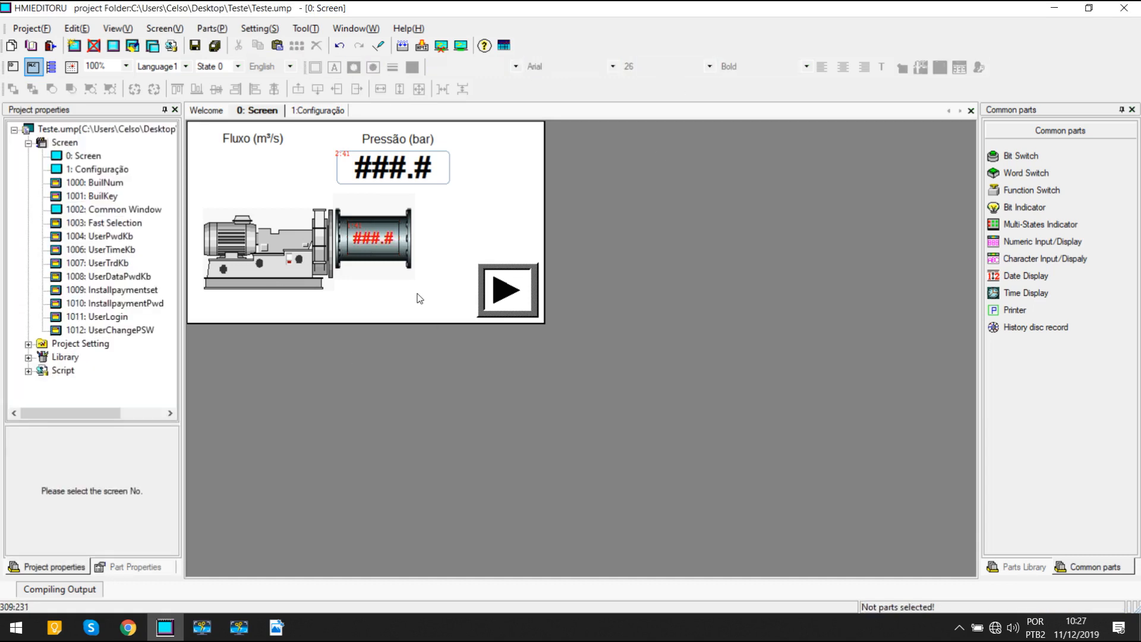
click(385, 244)
click(461, 241)
Step: Compile the project and move the "Fluxo (m³/s)" label to just below the pipe
click(403, 45)
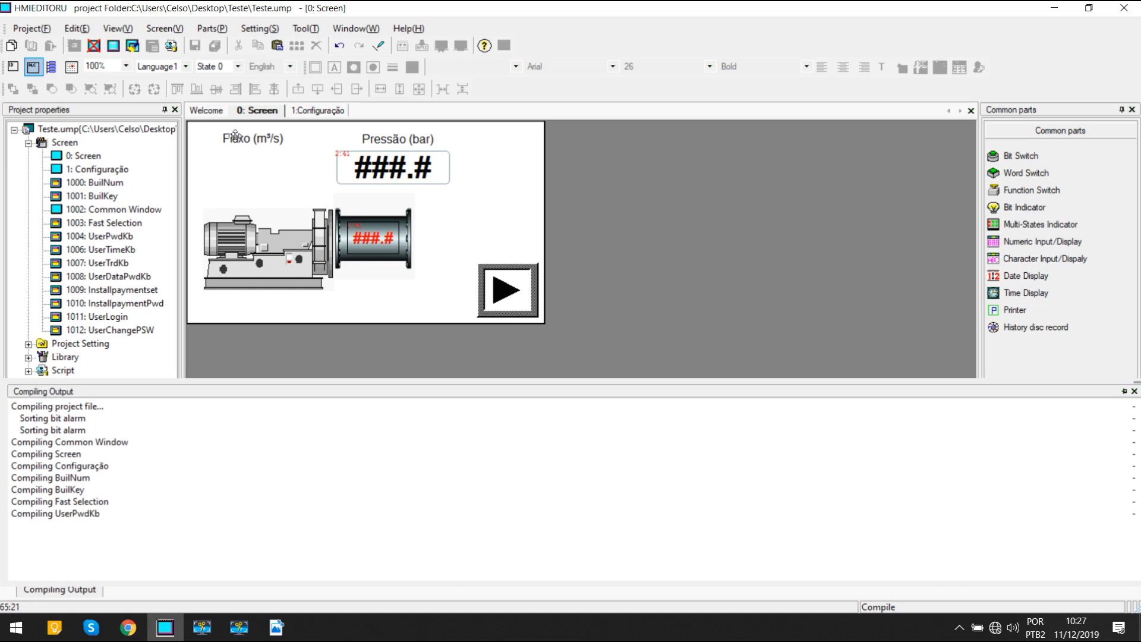
click(226, 133)
drag(371, 285, 372, 286)
click(387, 307)
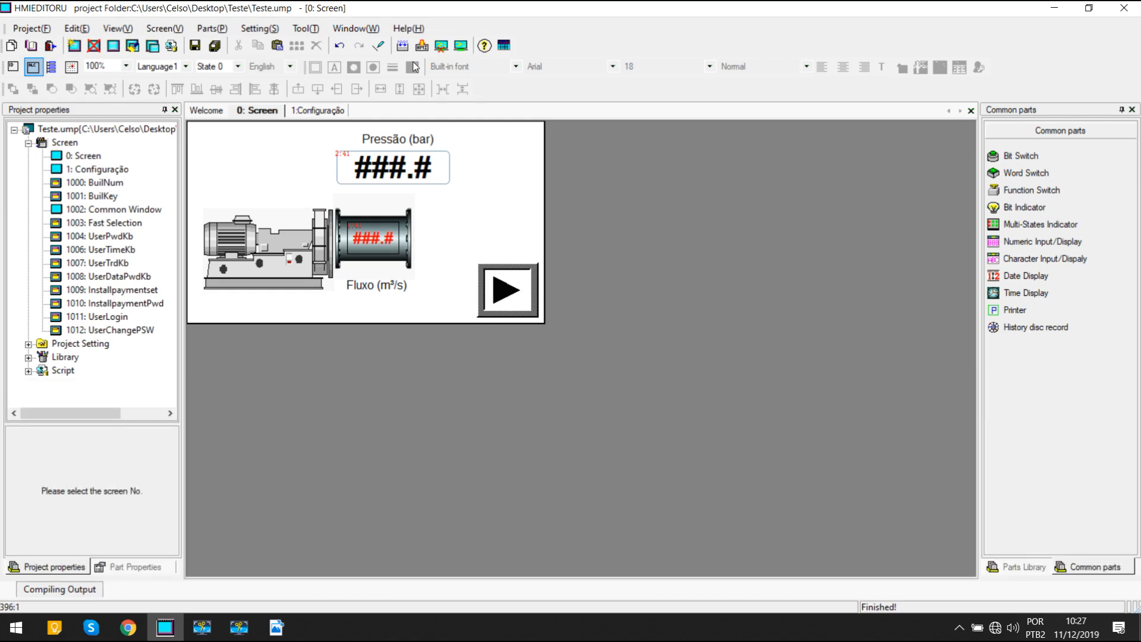
Step: Recompile the project and download it to the HMI over USB
click(403, 47)
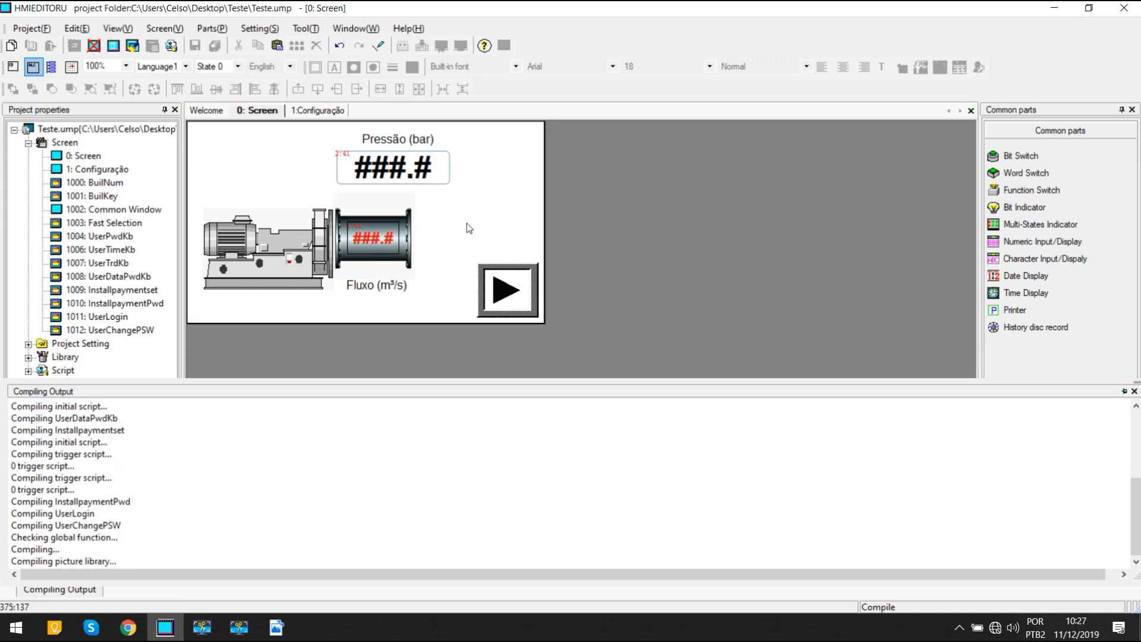
click(422, 46)
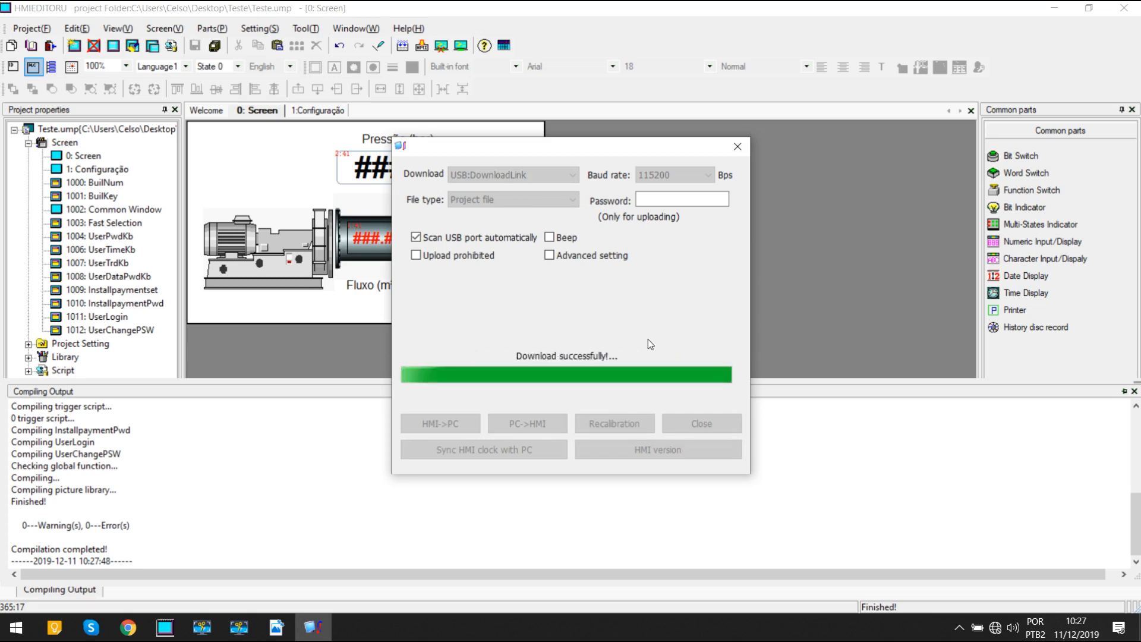
click(614, 373)
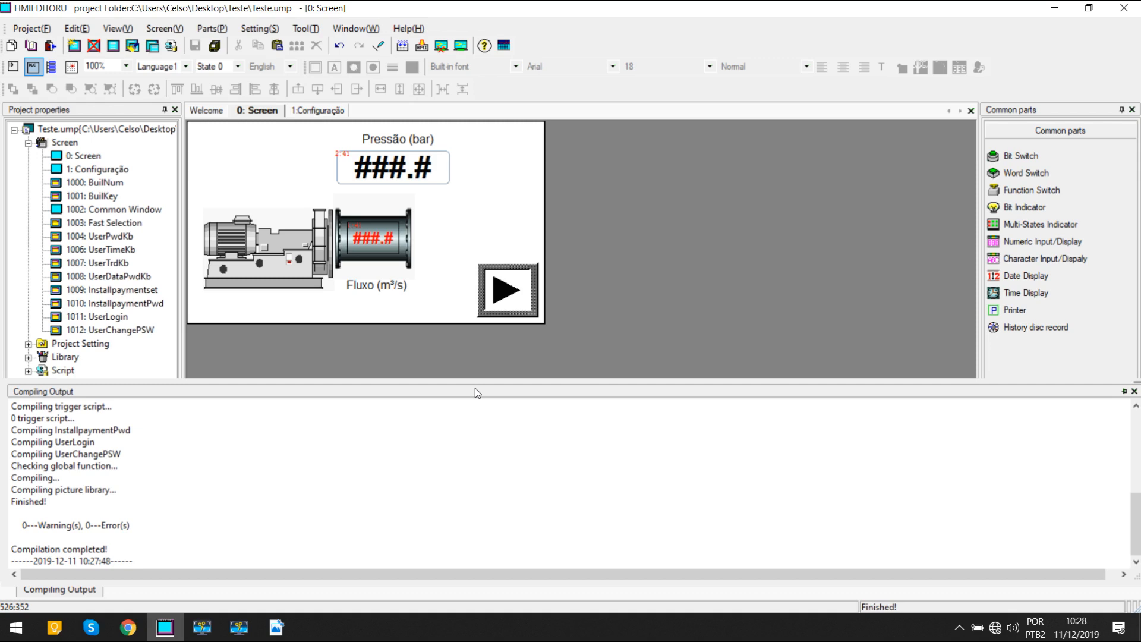
click(533, 159)
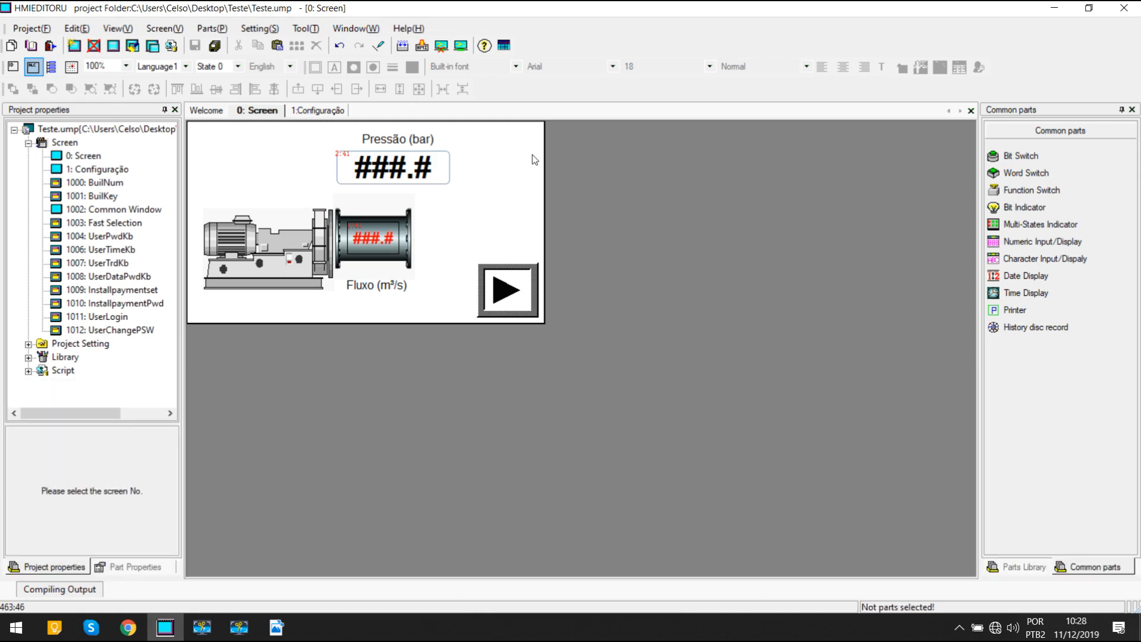
Step: Open the picture library for the pipe picture and browse the Lights-Fine, Pipes-colorful and Pipes-metal galleries for a replacement
click(422, 168)
click(497, 172)
click(366, 218)
double_click(365, 218)
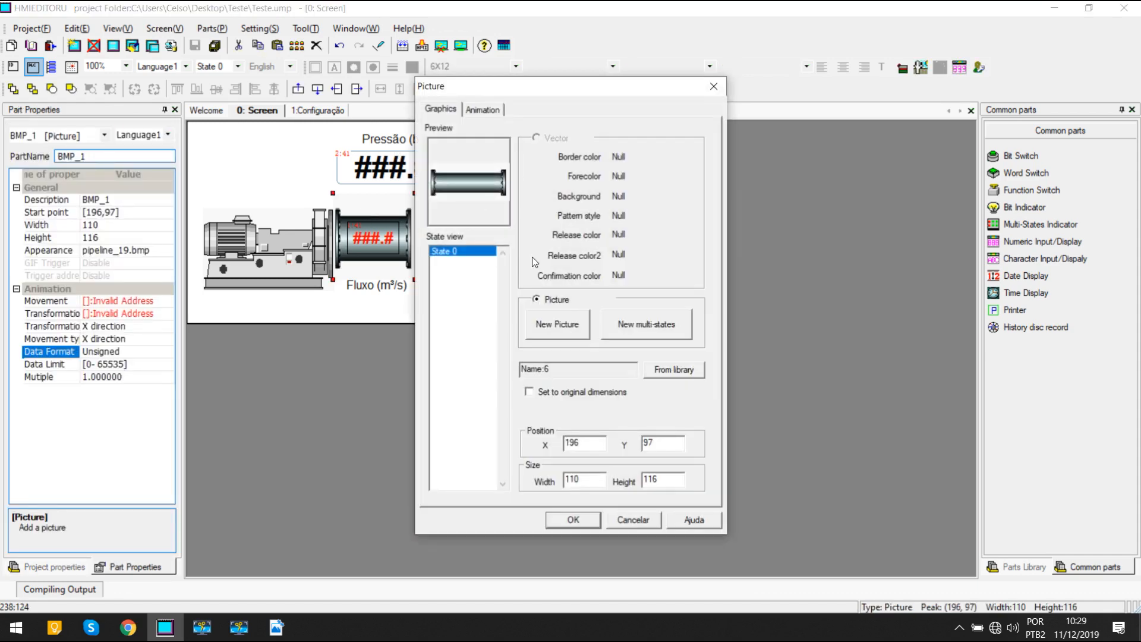
click(671, 370)
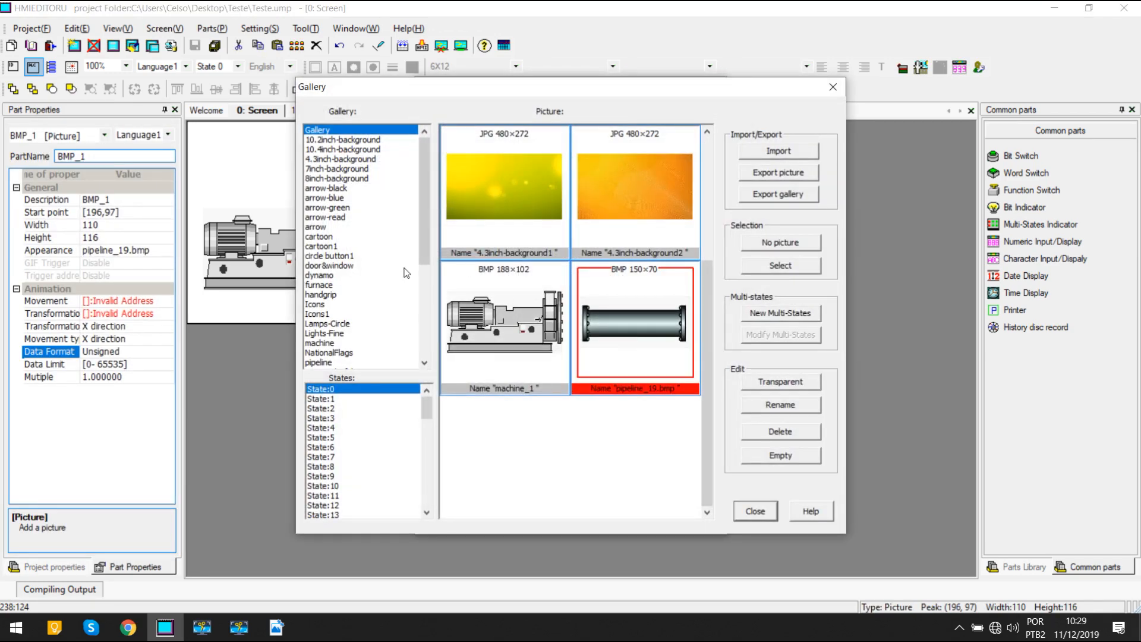
click(336, 314)
click(332, 333)
scroll(334, 337, down, 1)
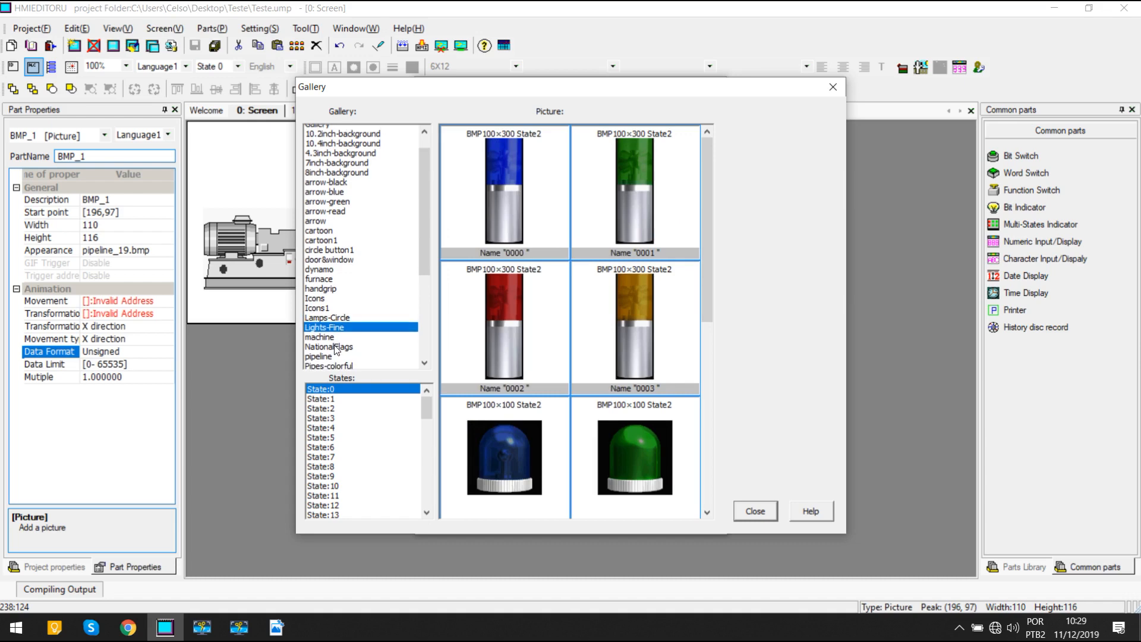
click(336, 342)
click(345, 354)
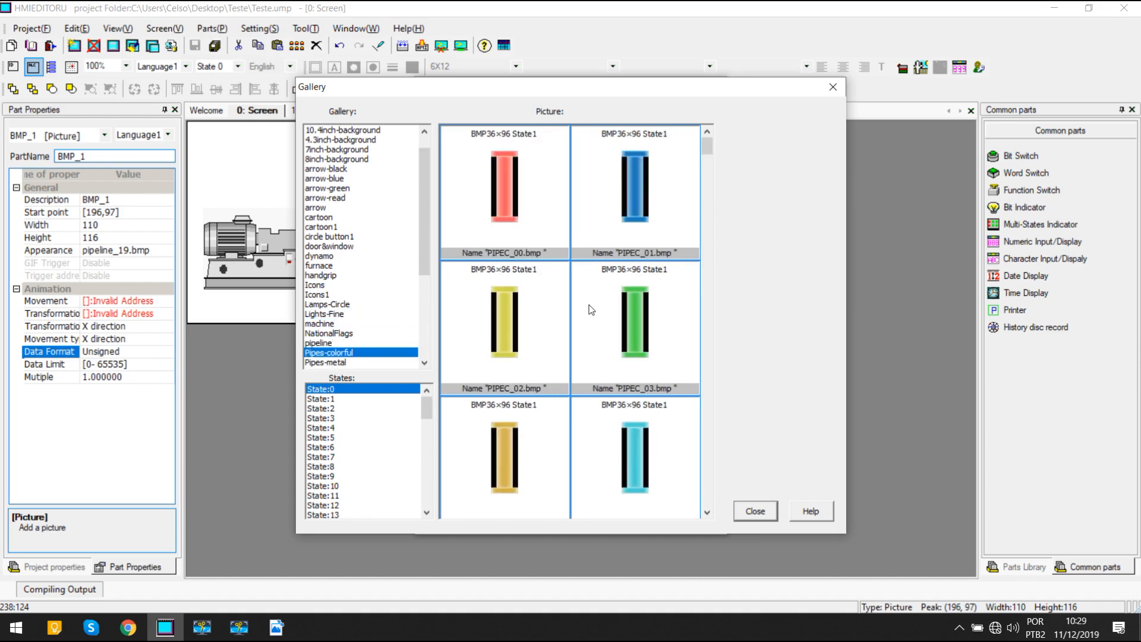
scroll(576, 302, down, 10)
scroll(576, 301, up, 5)
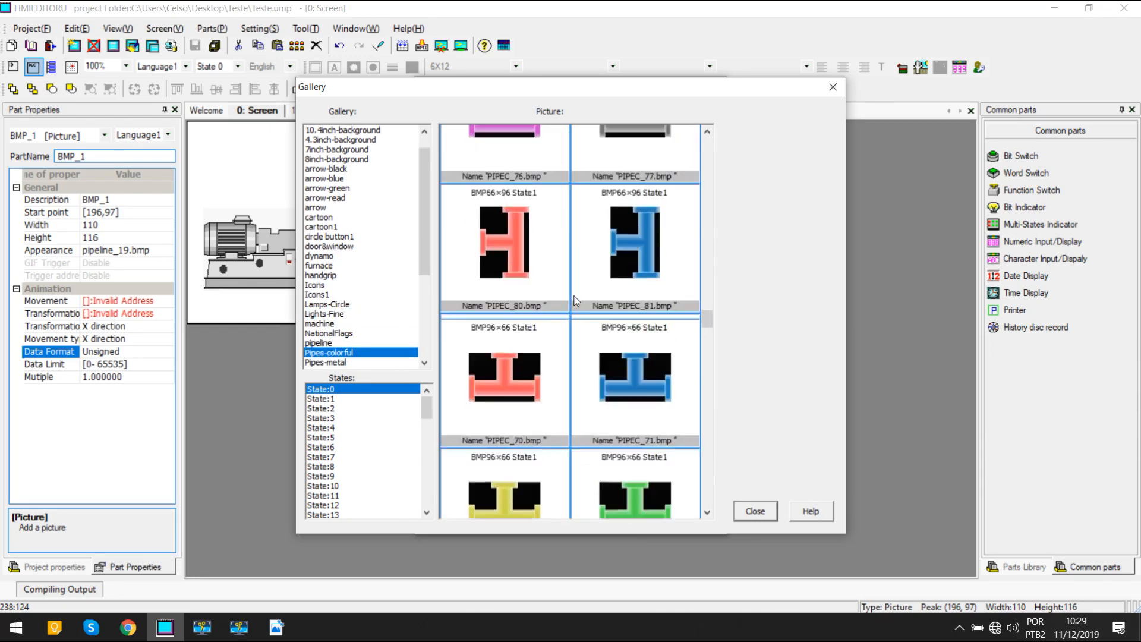
click(351, 362)
scroll(535, 335, down, 8)
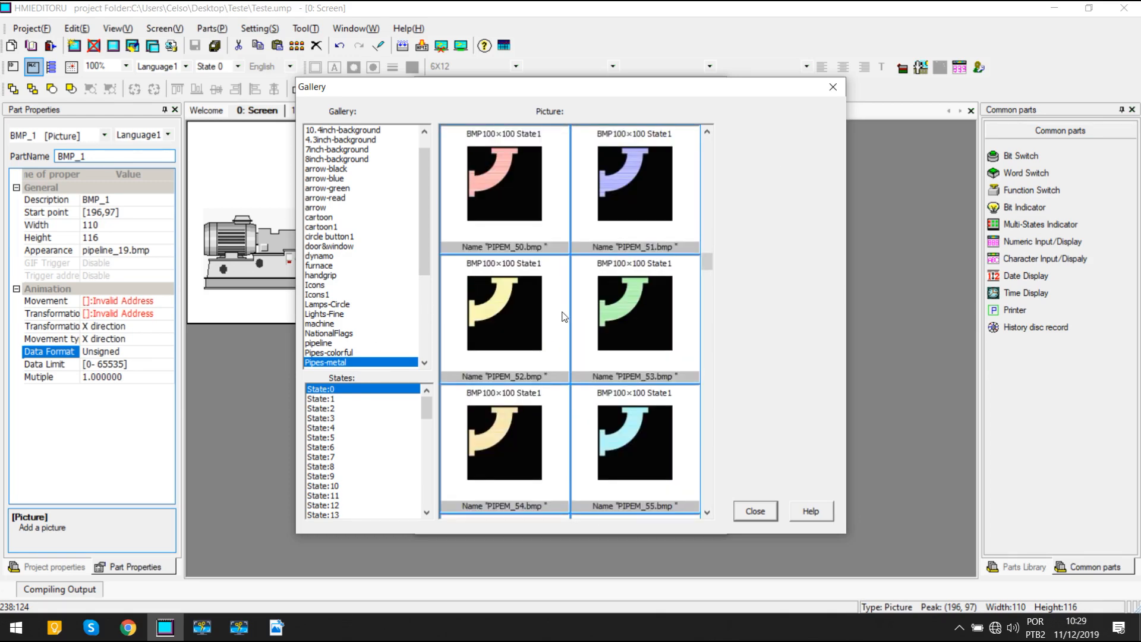
drag(707, 262, 718, 152)
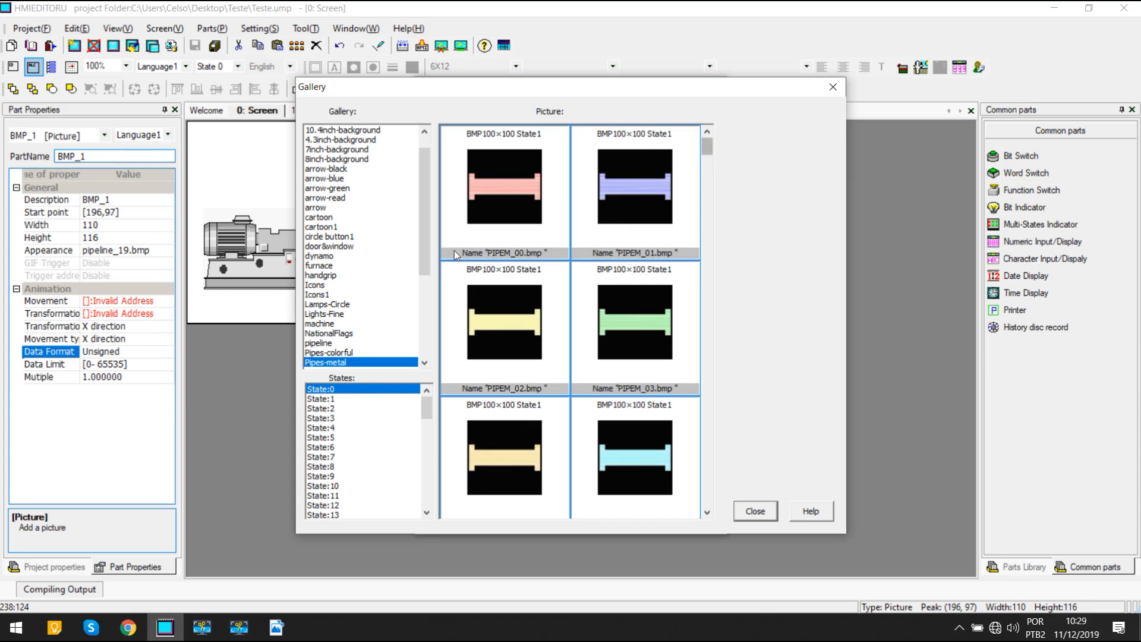
Step: Replace the straight pipe picture with the upward-branching tee 27.bmp from the pipeline gallery
click(360, 344)
scroll(636, 307, down, 10)
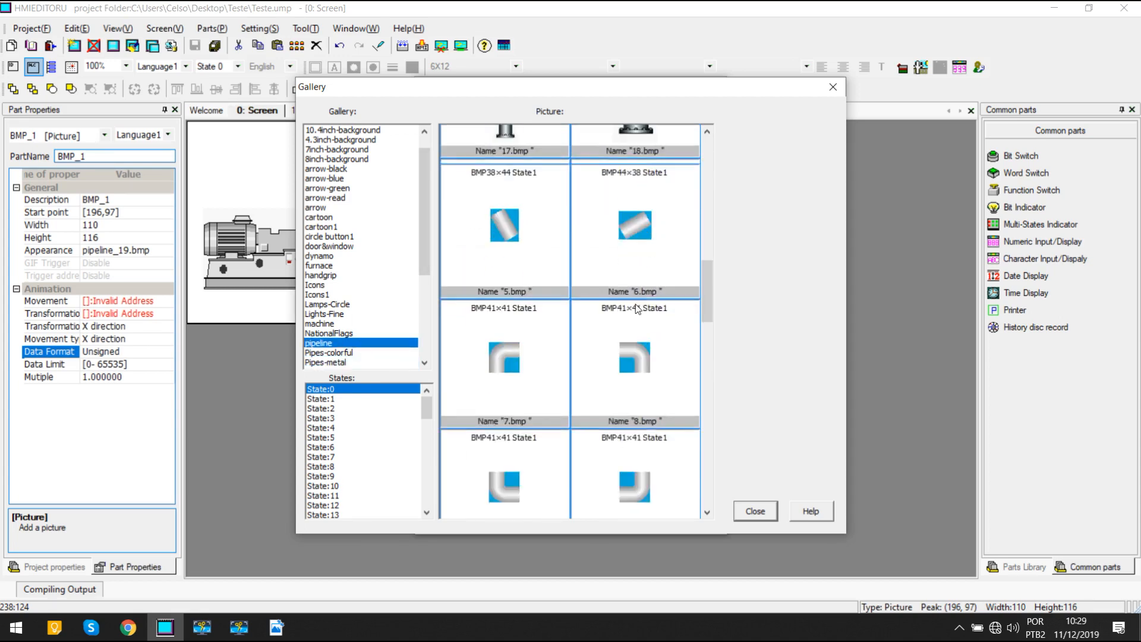
scroll(636, 307, up, 2)
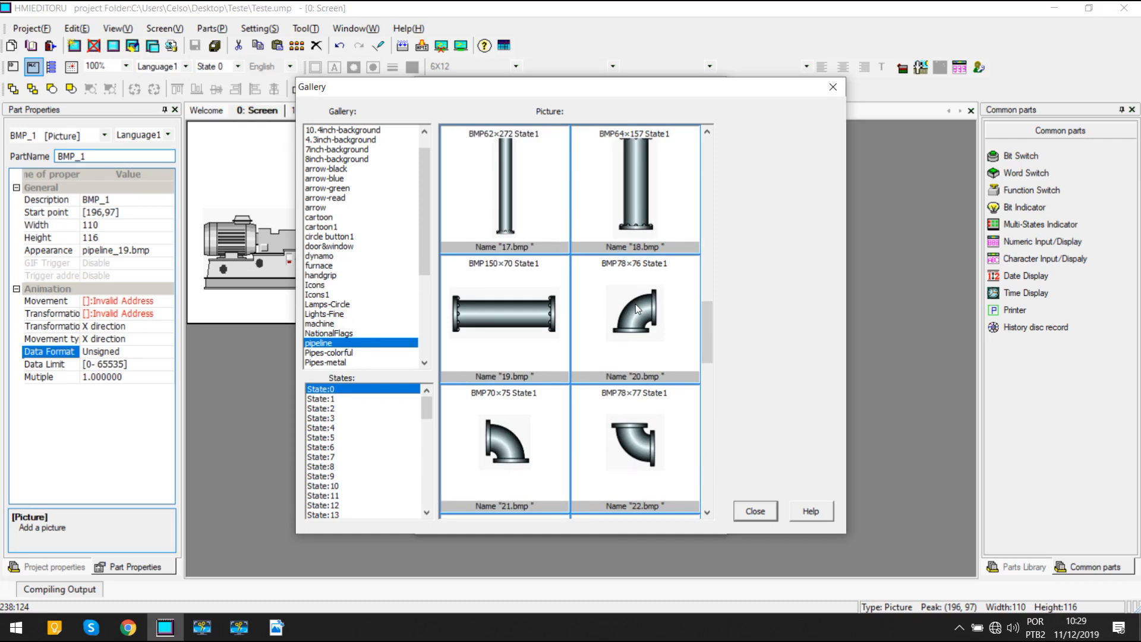
scroll(636, 305, up, 2)
click(533, 312)
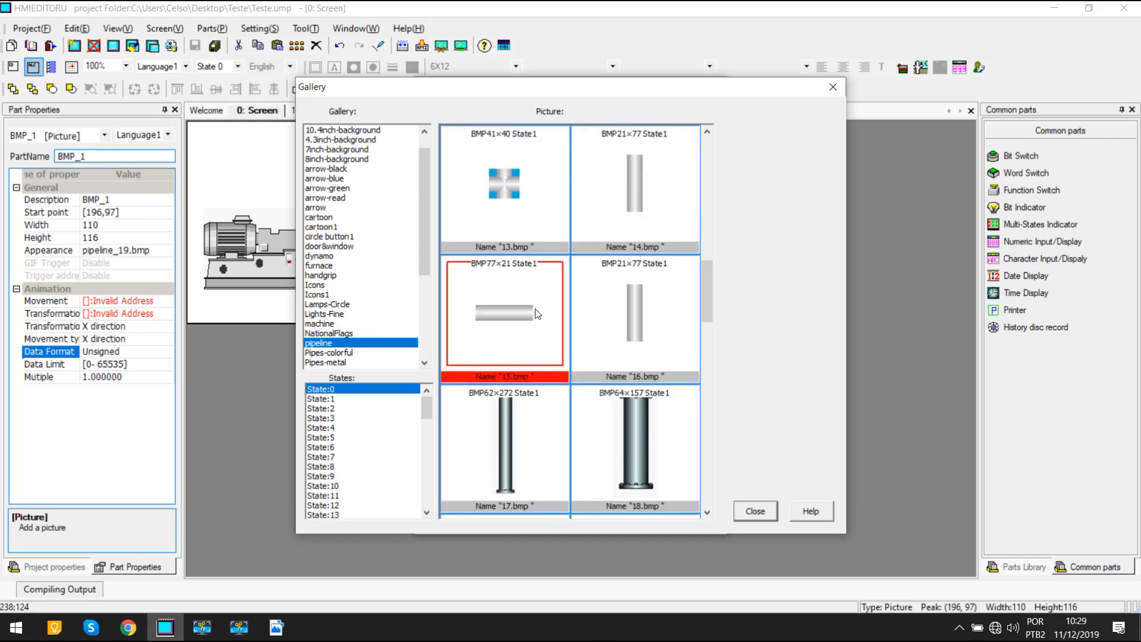
scroll(699, 346, down, 4)
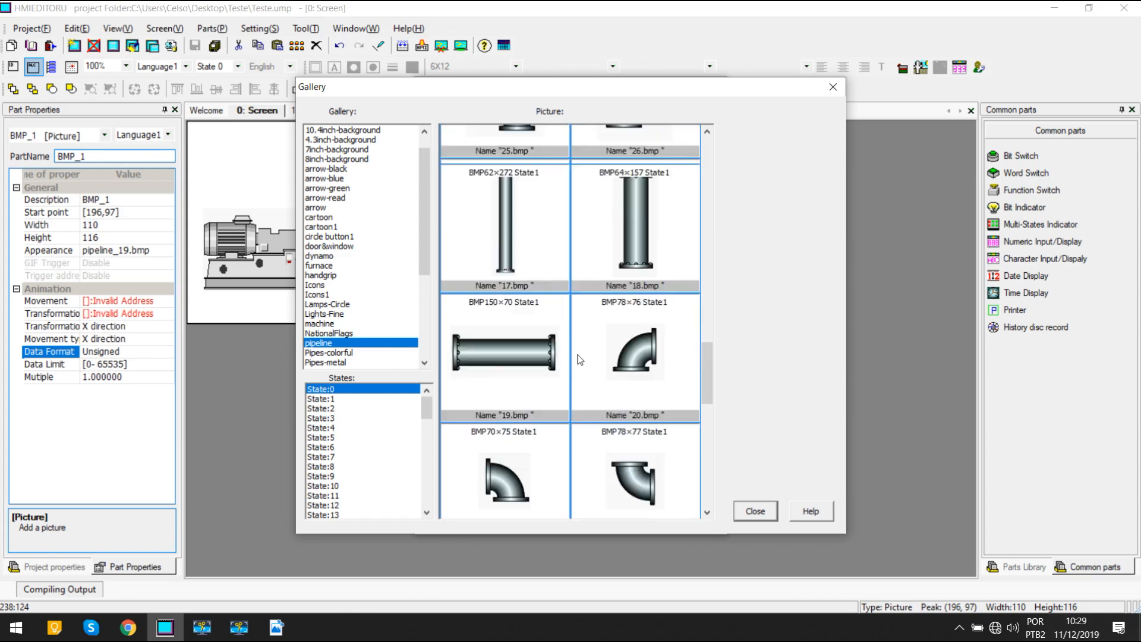
scroll(580, 359, down, 2)
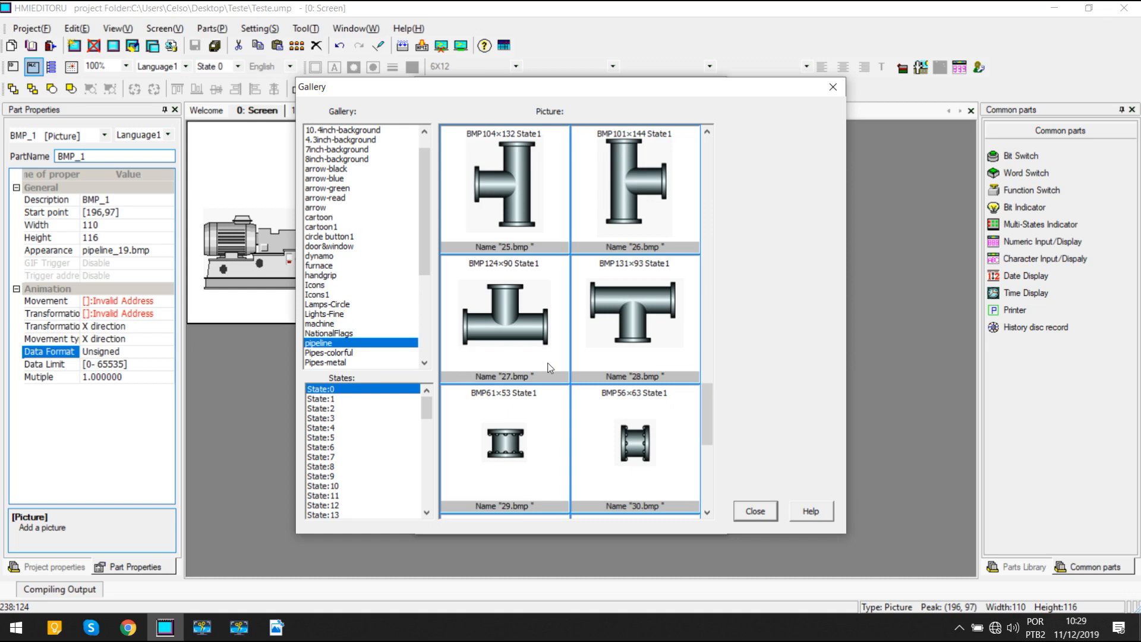
click(512, 326)
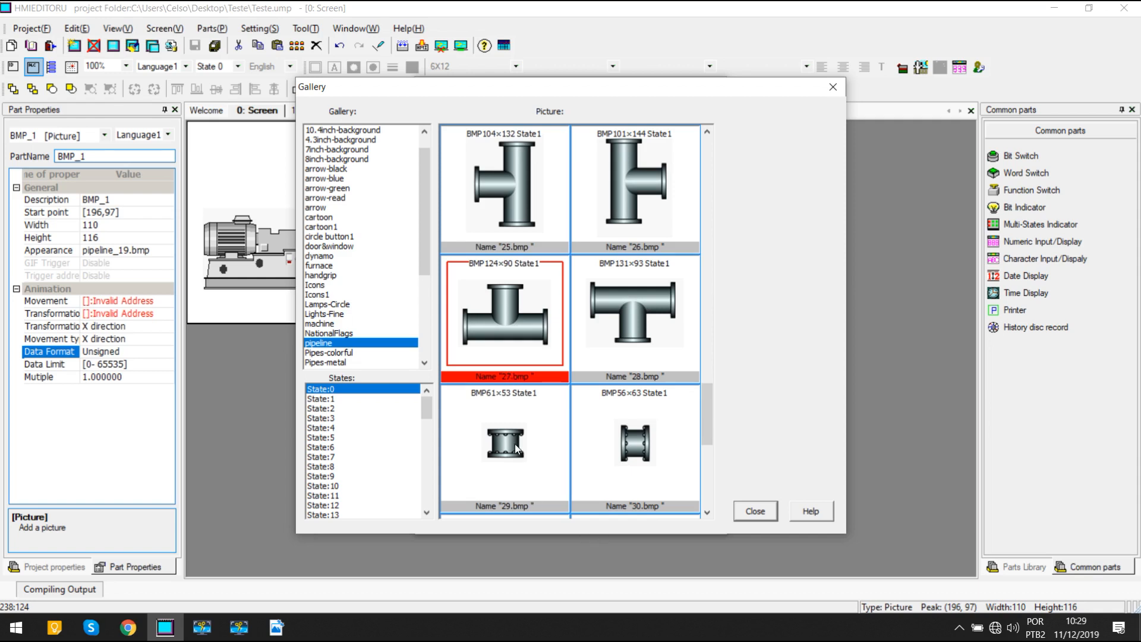
scroll(603, 453, down, 3)
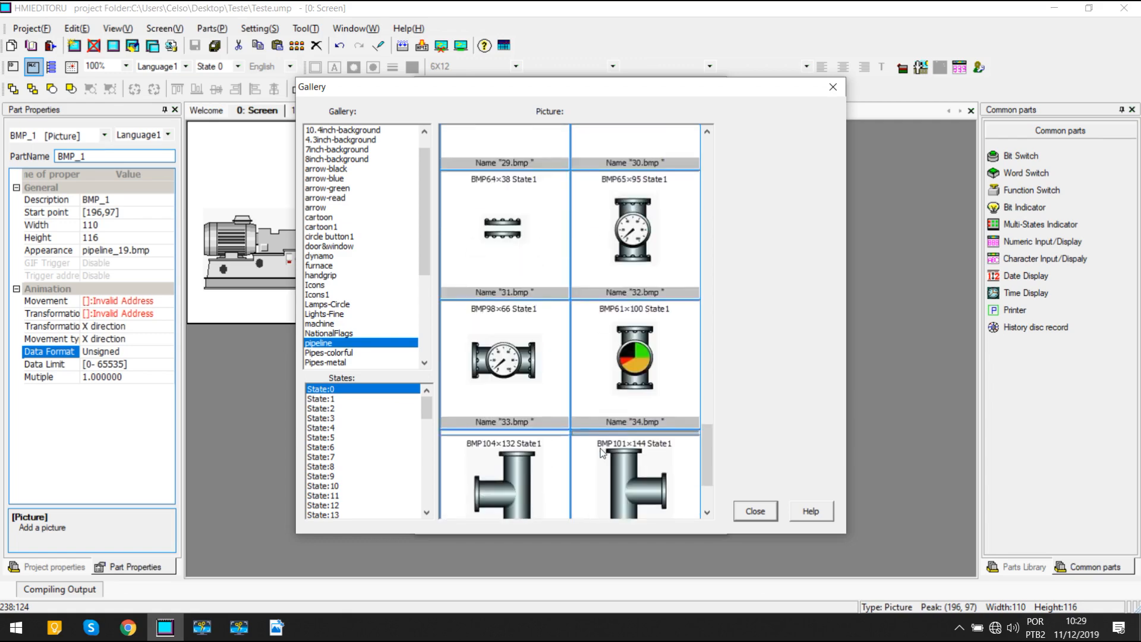
scroll(600, 452, up, 1)
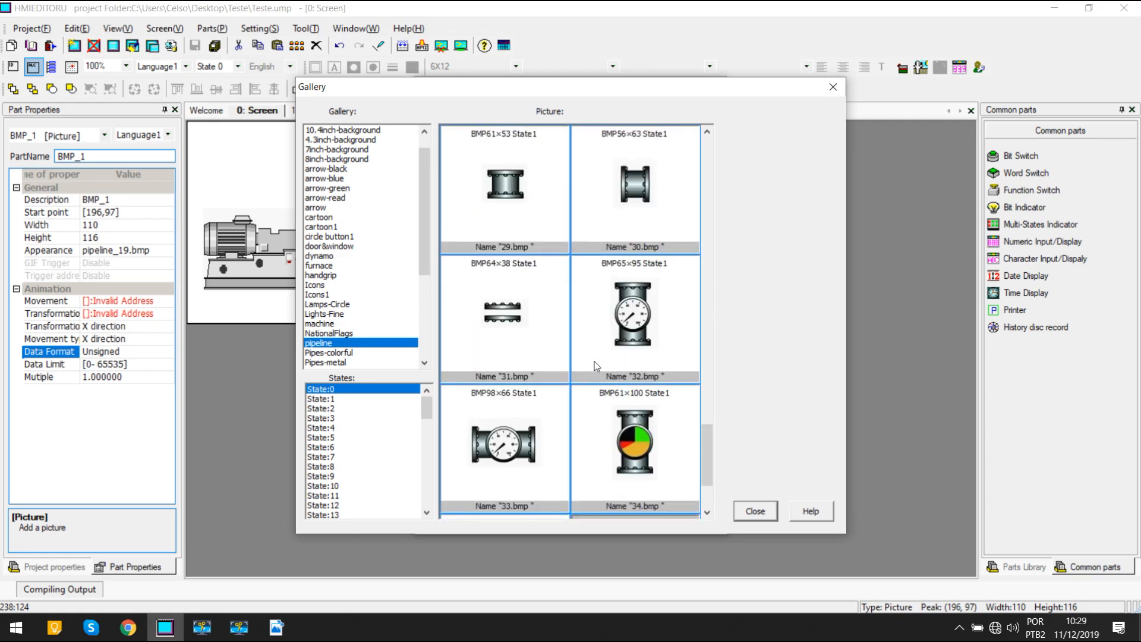
scroll(595, 361, up, 5)
scroll(506, 438, up, 4)
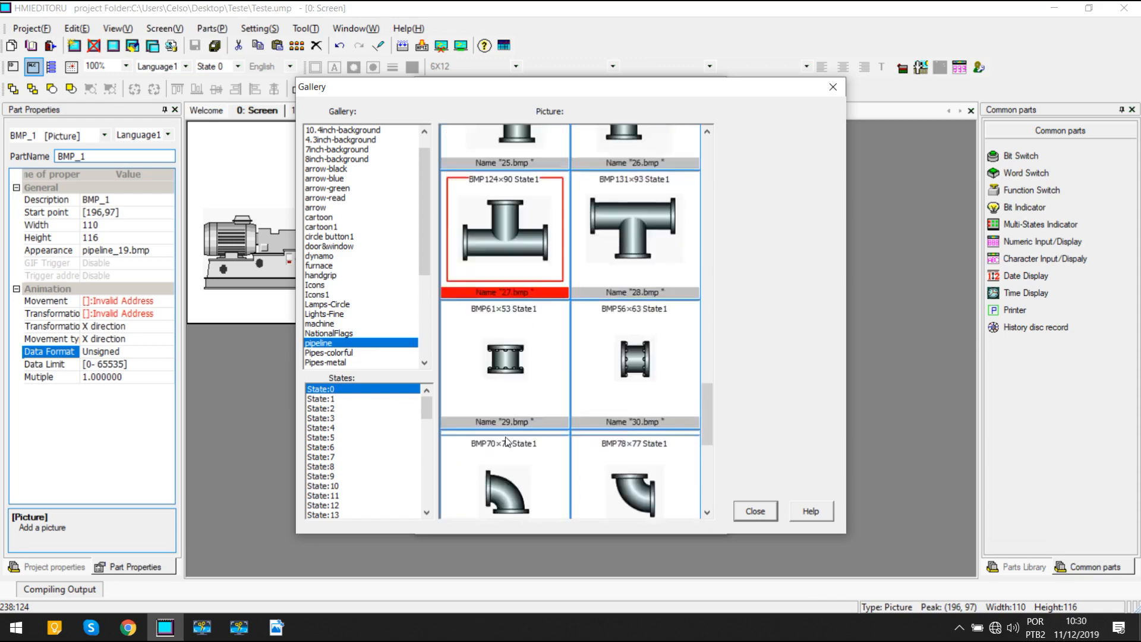
double_click(512, 297)
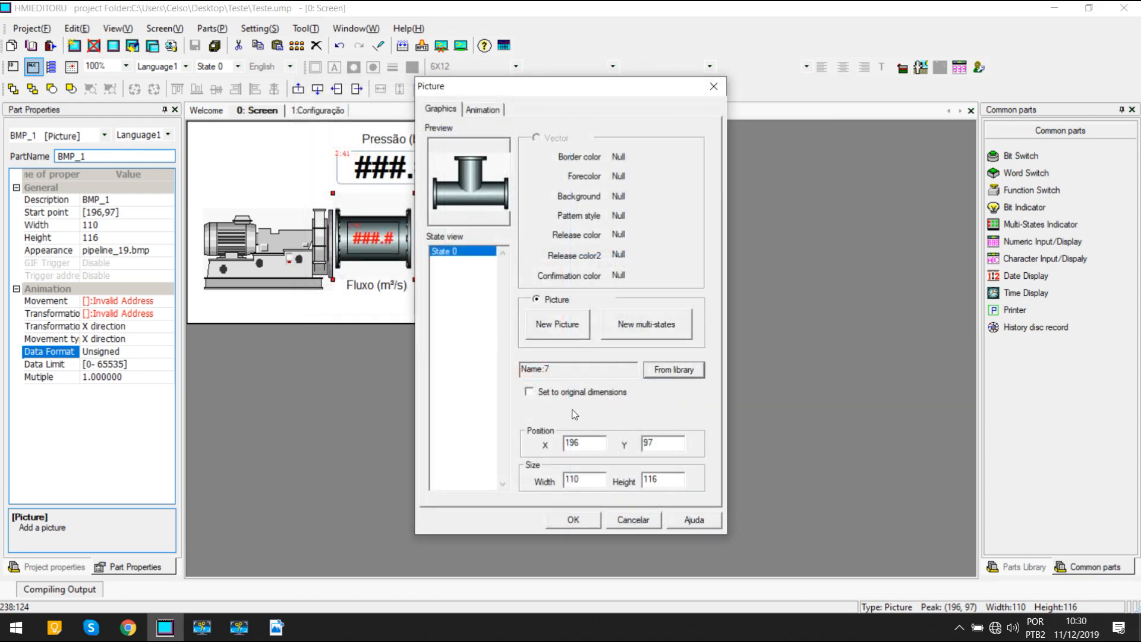
click(573, 520)
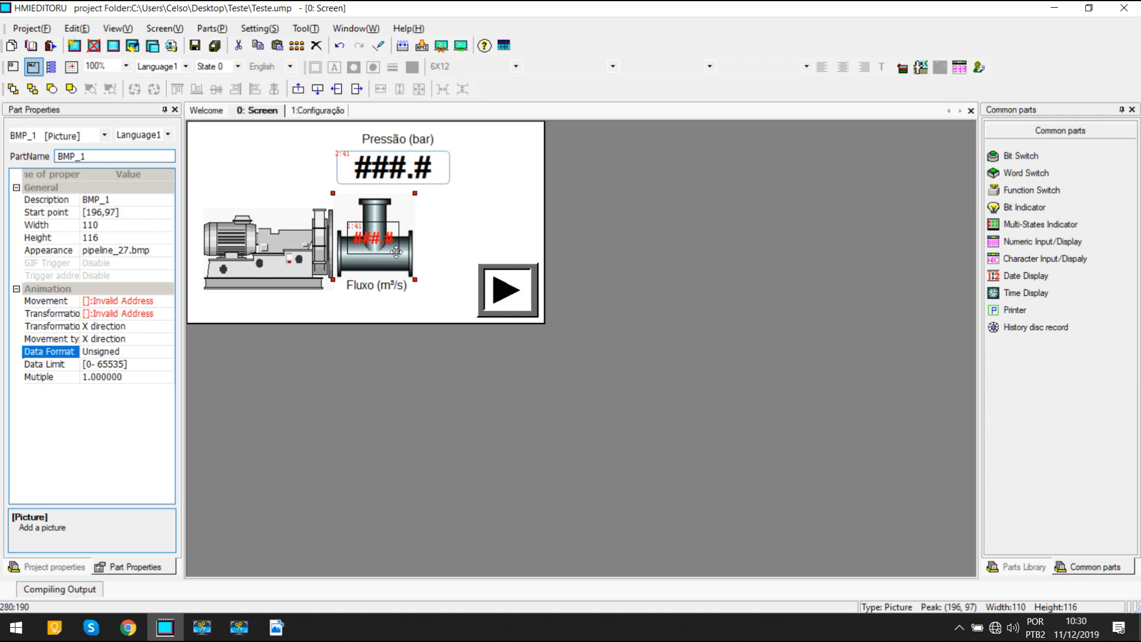
Step: Clear the space above the tee by moving the pressure display over the machine and the "Pressão (bar)" label over the arrow button
click(401, 169)
drag(401, 168, 279, 152)
drag(391, 142, 488, 150)
Step: Add a new picture part just above the tee's upward branch
click(260, 28)
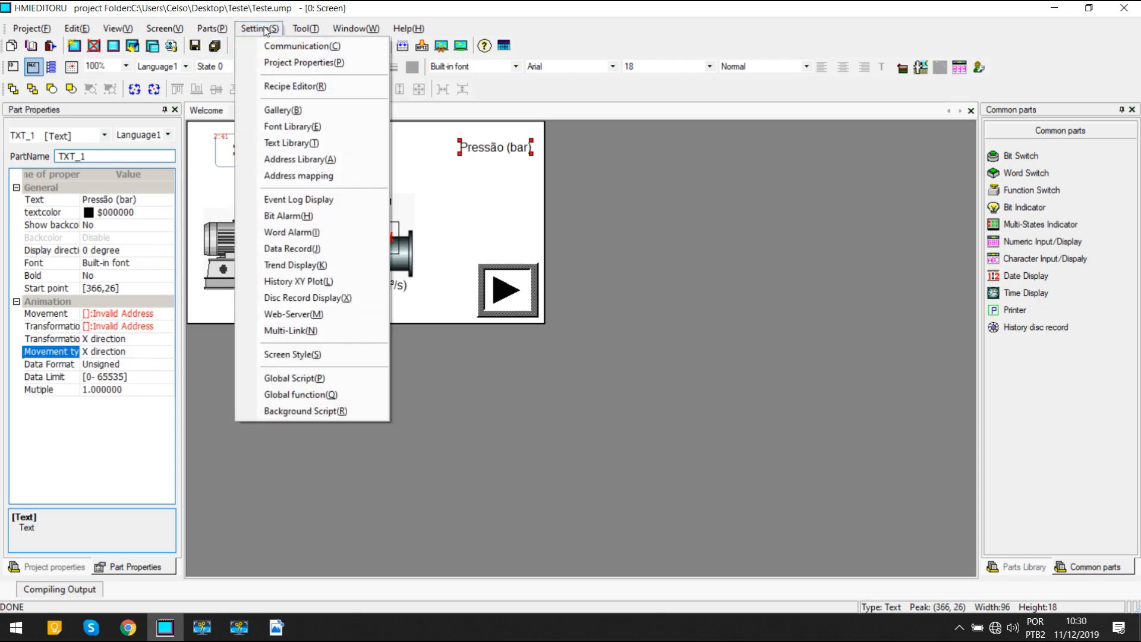
mouse_move(212, 28)
click(271, 244)
click(365, 159)
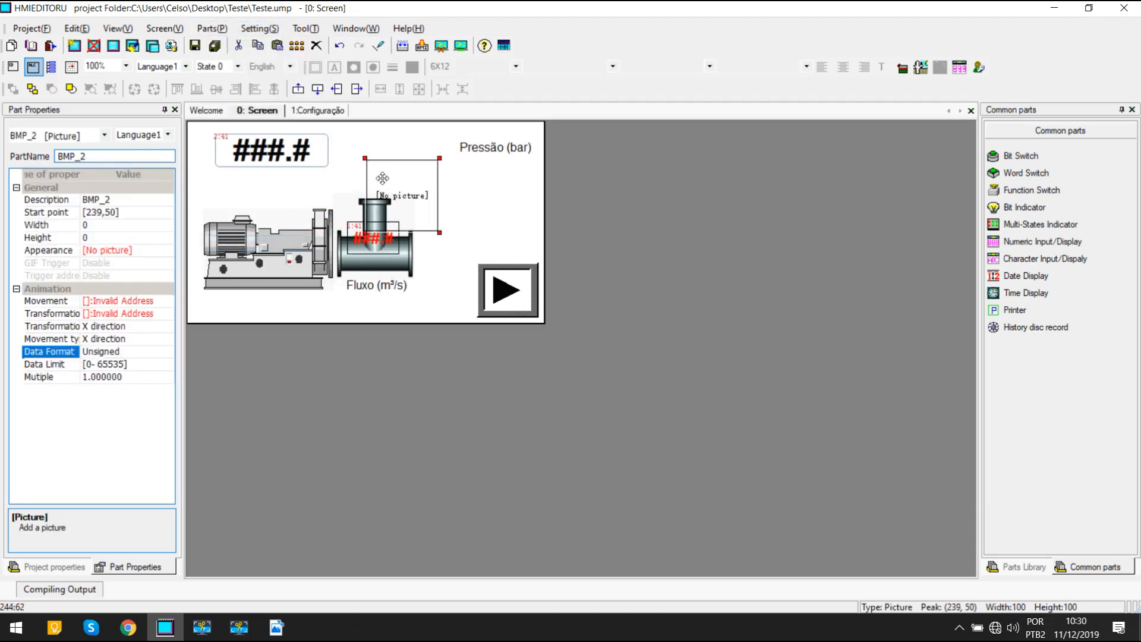
Step: Assign gauge picture 32.bmp from the pipeline gallery to the new part and fit it at 60 × 67 on the tee's upper flange
click(686, 372)
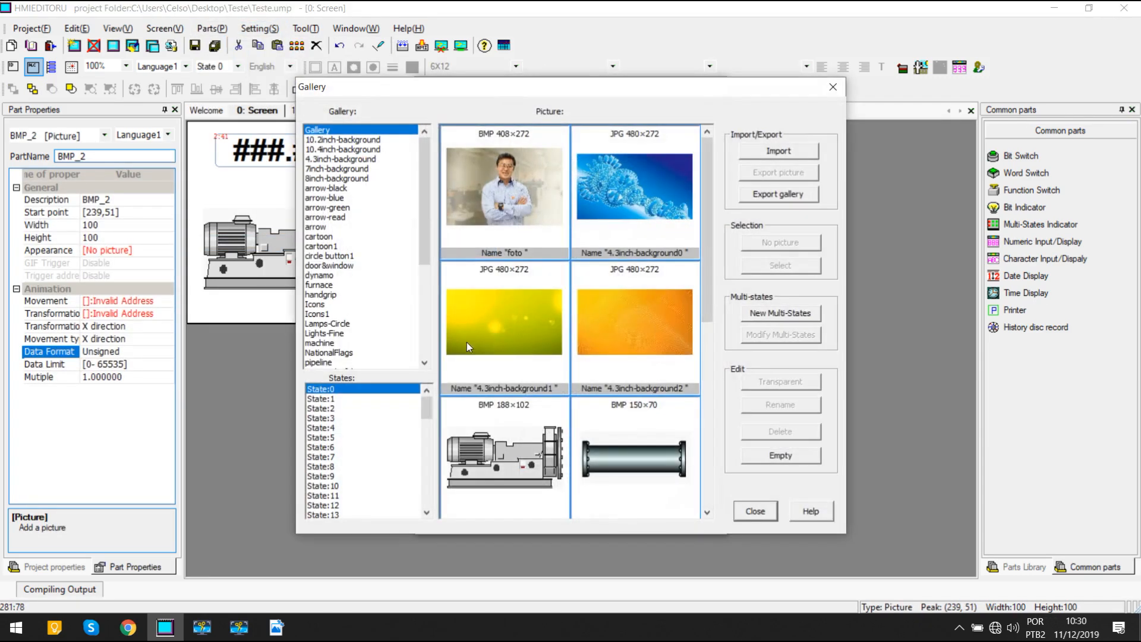
scroll(365, 321, down, 5)
click(349, 304)
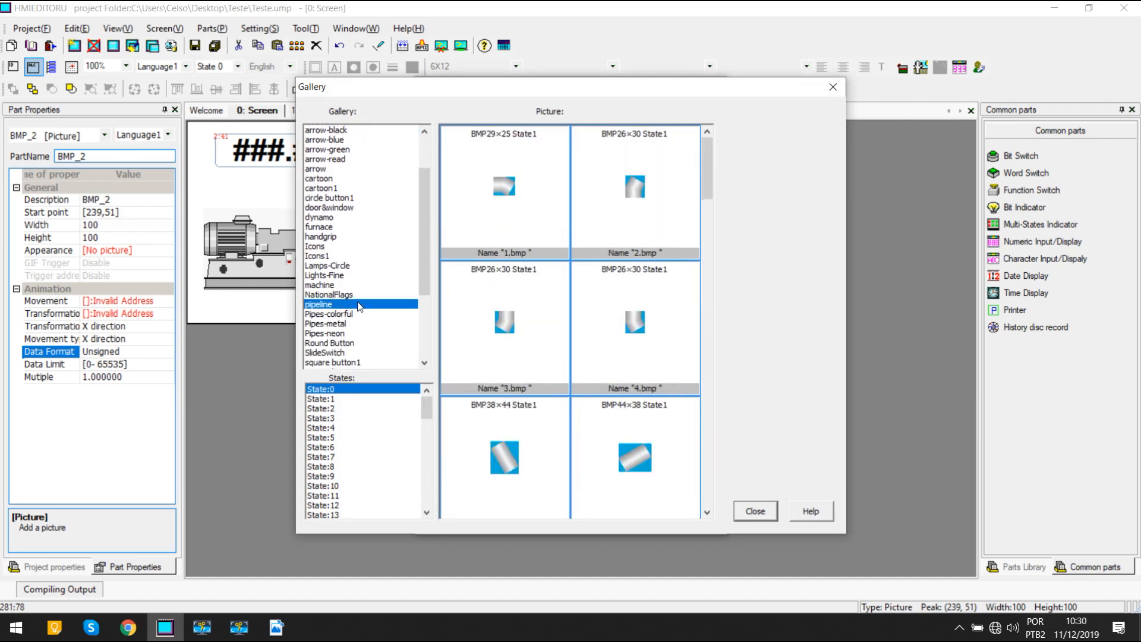
scroll(633, 302, down, 5)
scroll(697, 419, down, 3)
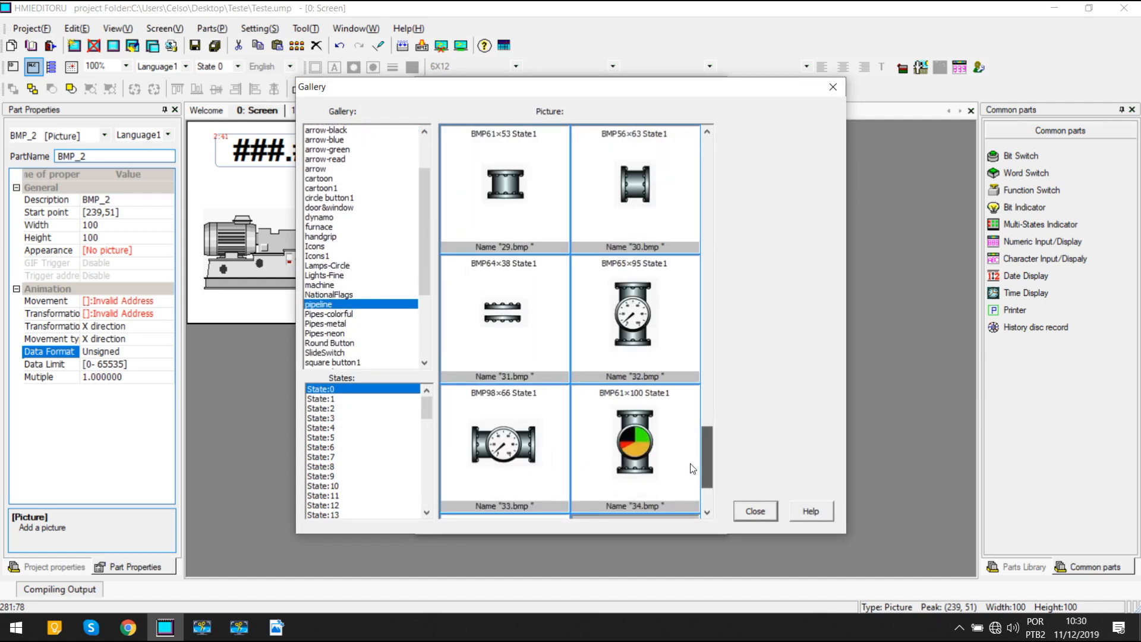
click(645, 326)
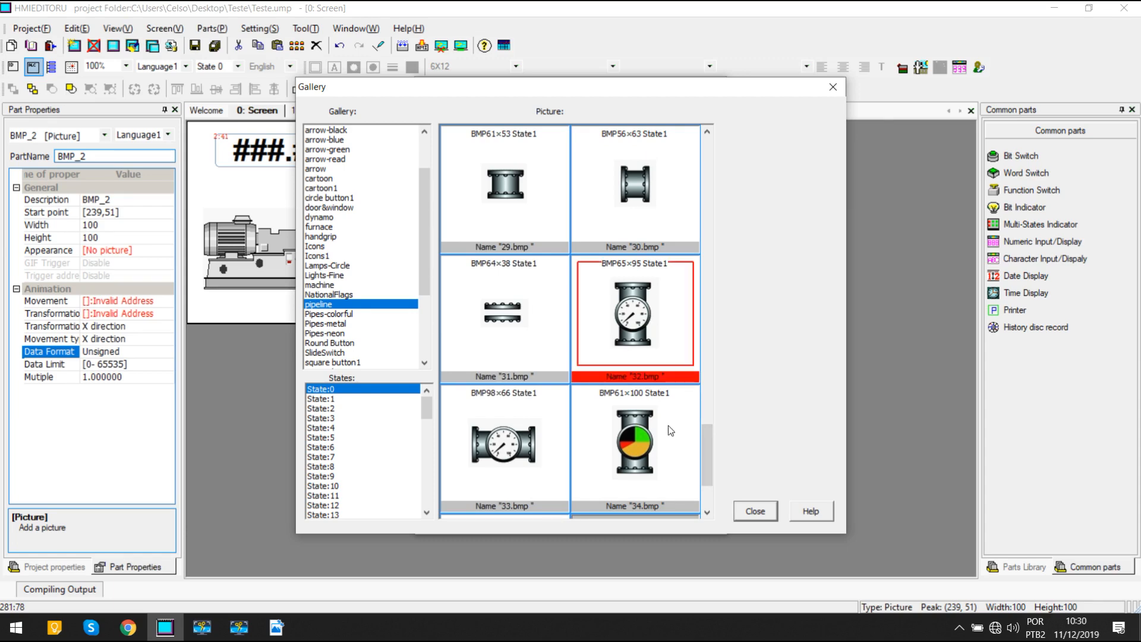
double_click(647, 324)
click(574, 520)
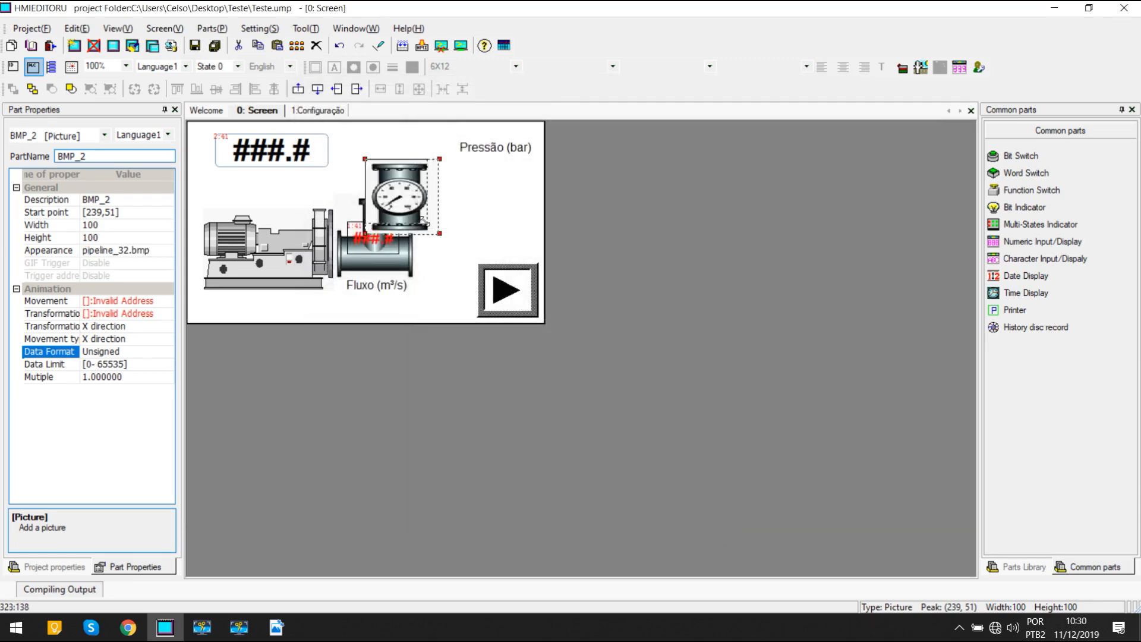
drag(440, 233, 385, 182)
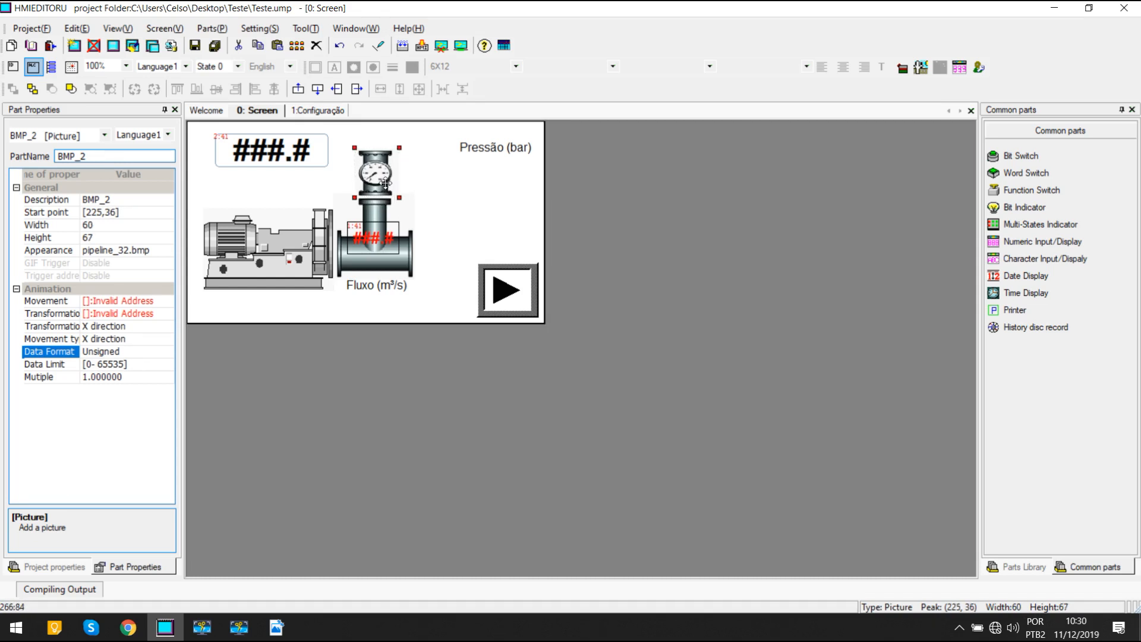
click(439, 168)
Step: Place the pressure display beside the gauge at font size 24 in a smaller frame, with the "Pressão (bar)" label directly above it
drag(271, 151, 457, 167)
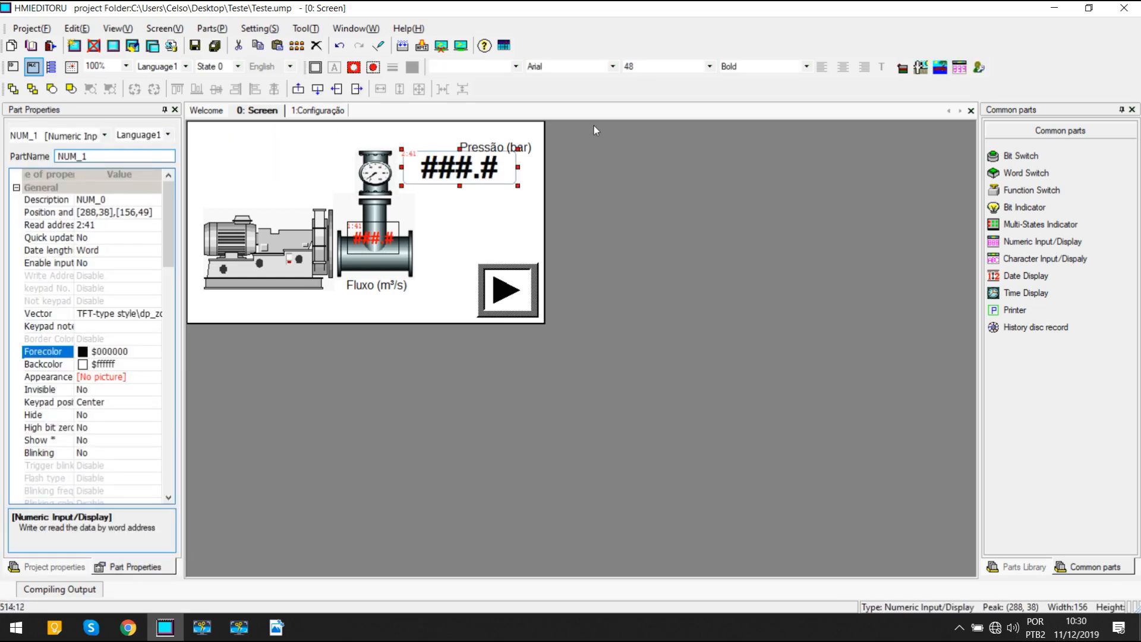
click(629, 68)
click(661, 178)
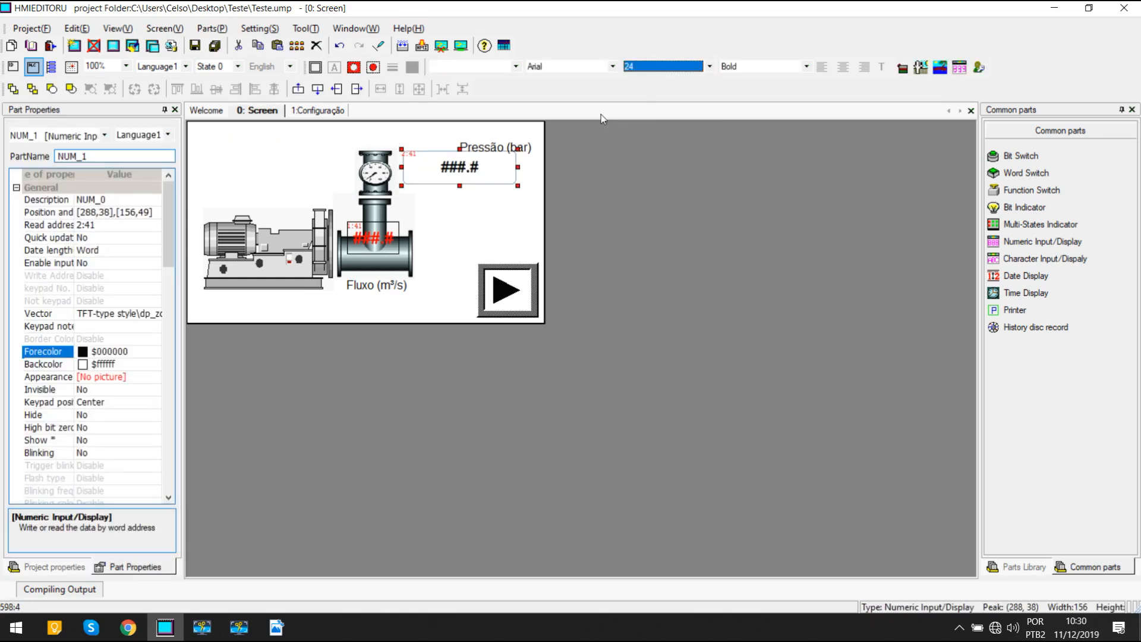
mouse_move(441, 182)
mouse_down()
mouse_move(457, 169)
mouse_move(440, 175)
mouse_up()
drag(511, 150, 461, 142)
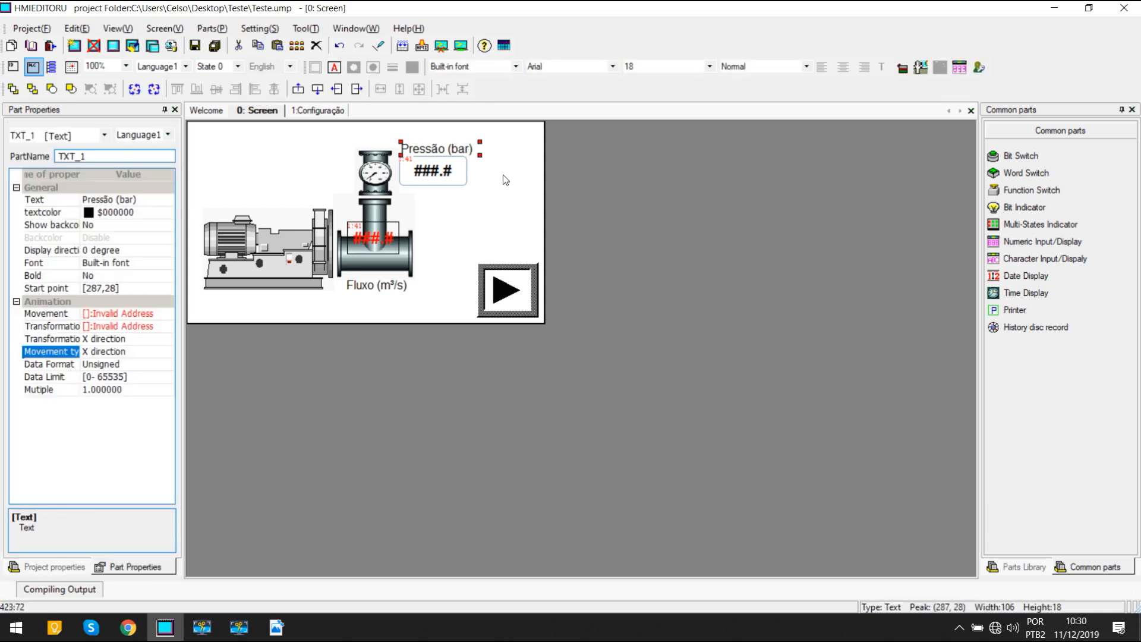
Step: Center the flow display on the tee's horizontal pipe and set its foreground color to blue, $0080ff
click(377, 240)
drag(377, 240, 377, 259)
click(113, 354)
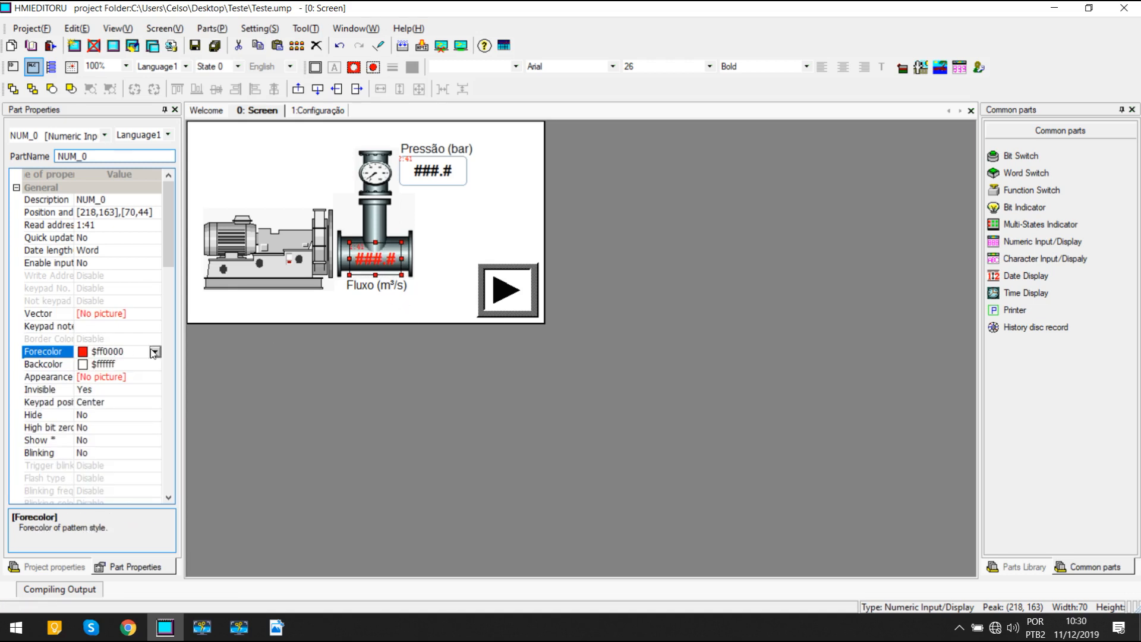
click(155, 352)
click(111, 430)
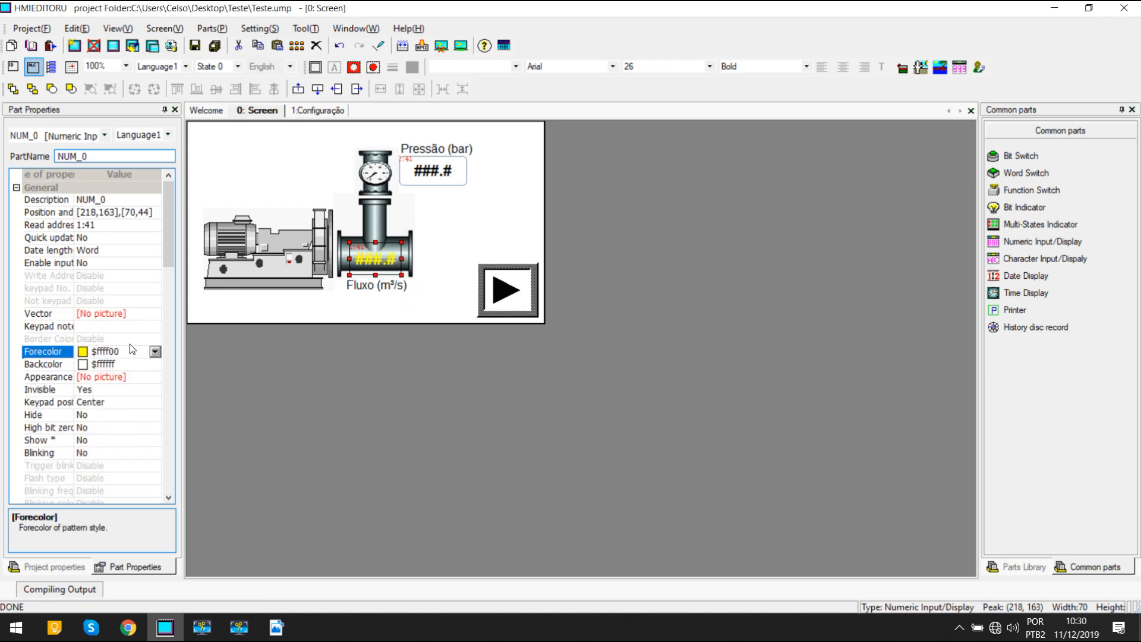
click(154, 351)
click(101, 414)
click(419, 300)
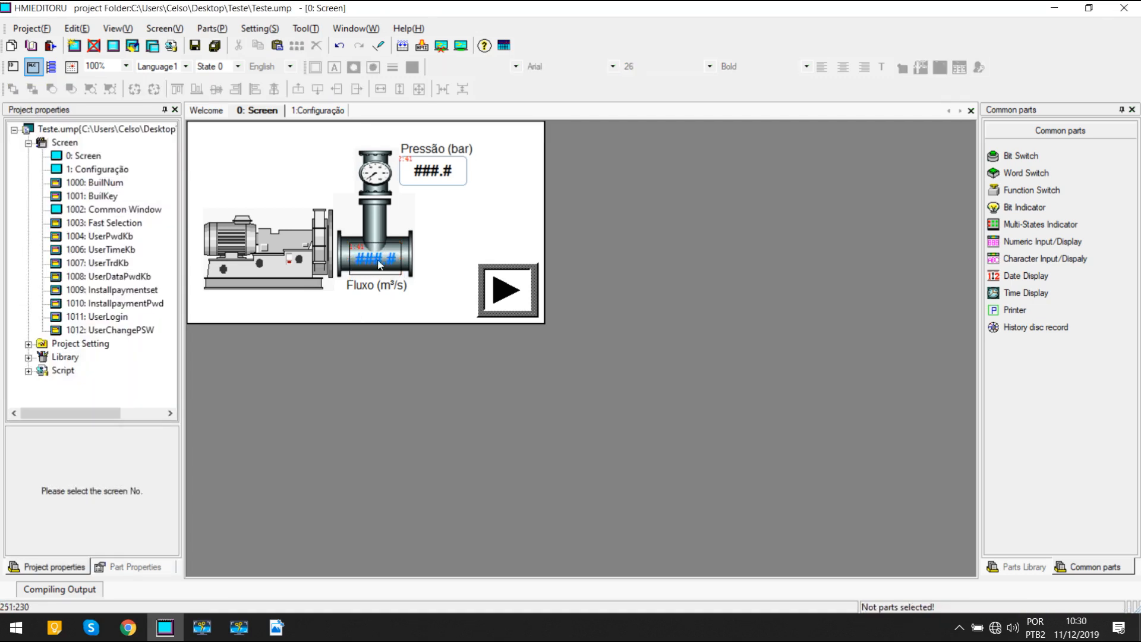
double_click(380, 256)
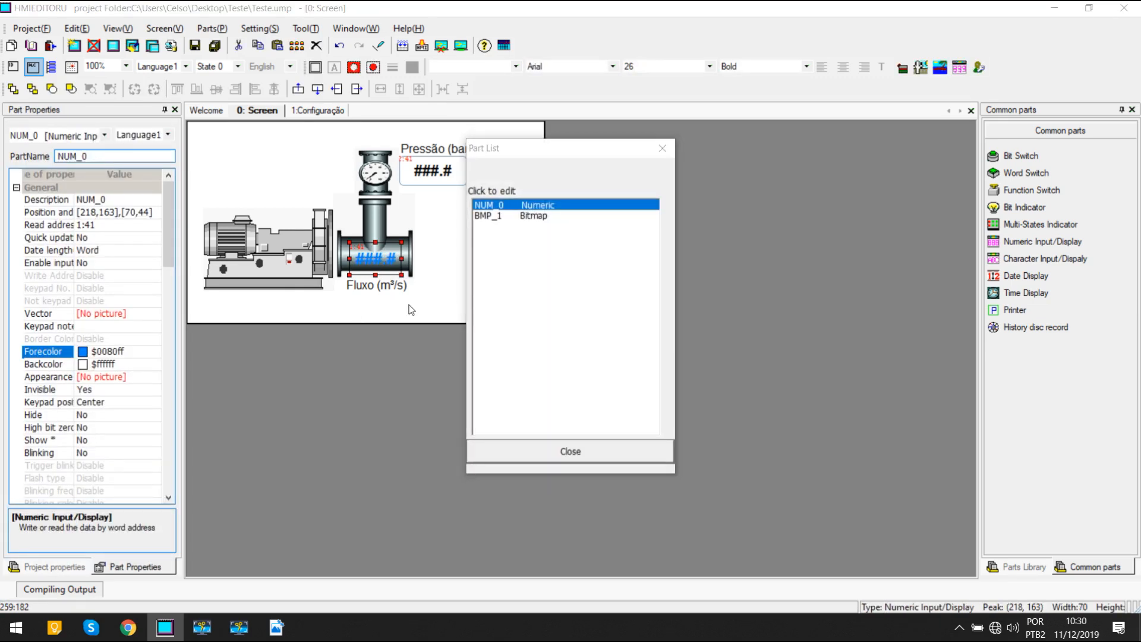
click(548, 450)
click(443, 319)
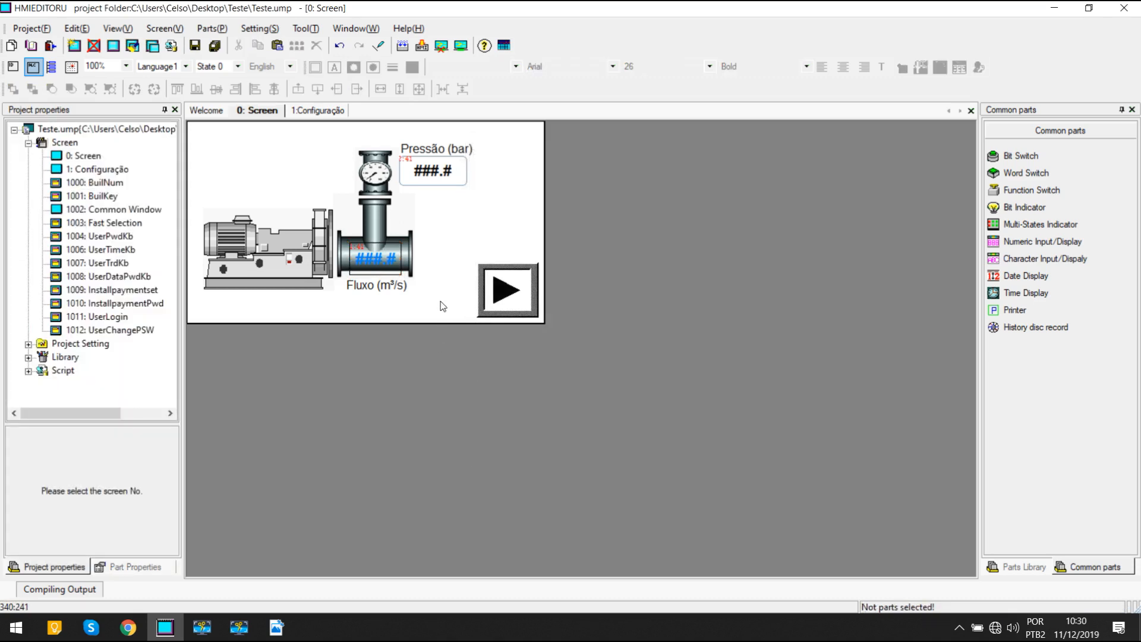
Step: Compile the project and nudge the gauge picture down 4 pixels to start point [225,40]
click(407, 48)
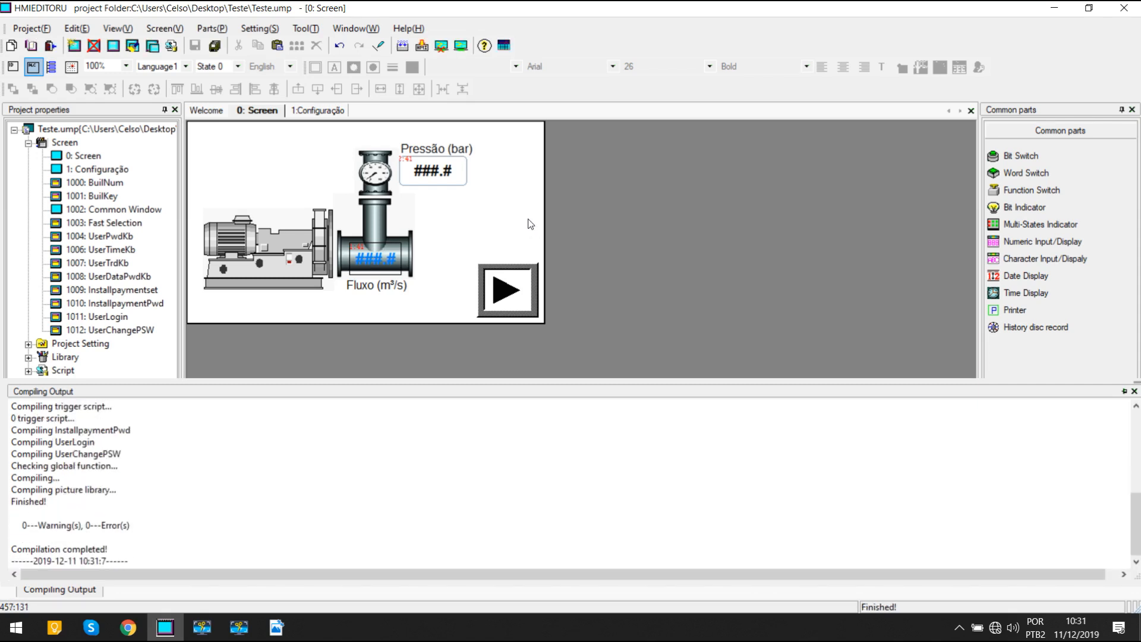
key(Down)
key(Down)
key(Down)
key(Down)
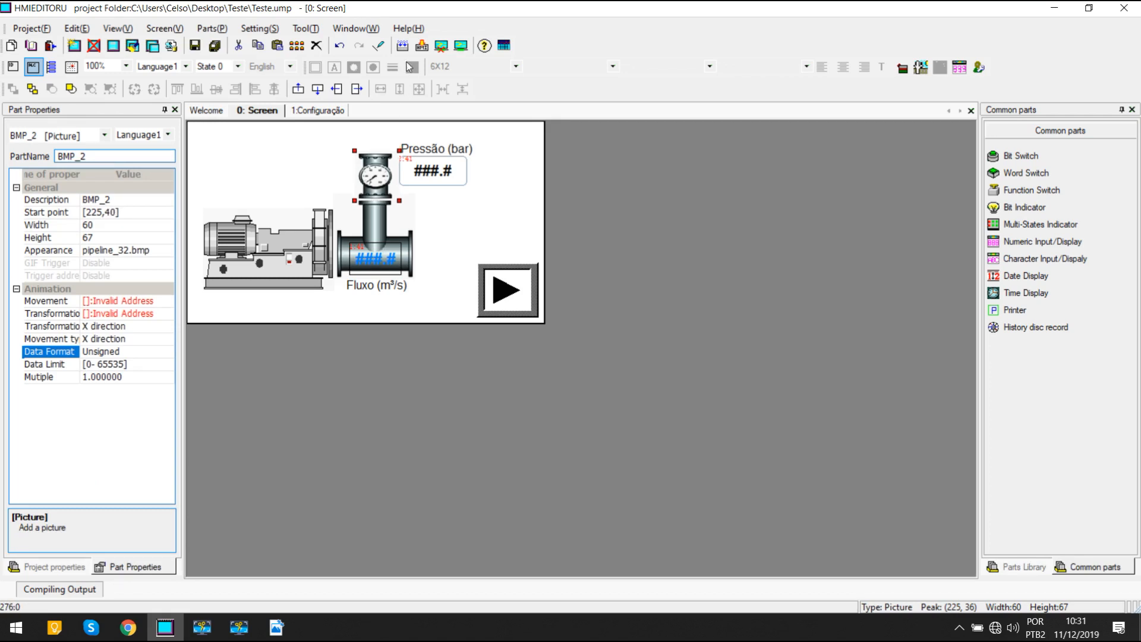
Step: Recompile the project with the adjusted gauge and download it to the HMI through USB:DownloadLink
click(404, 46)
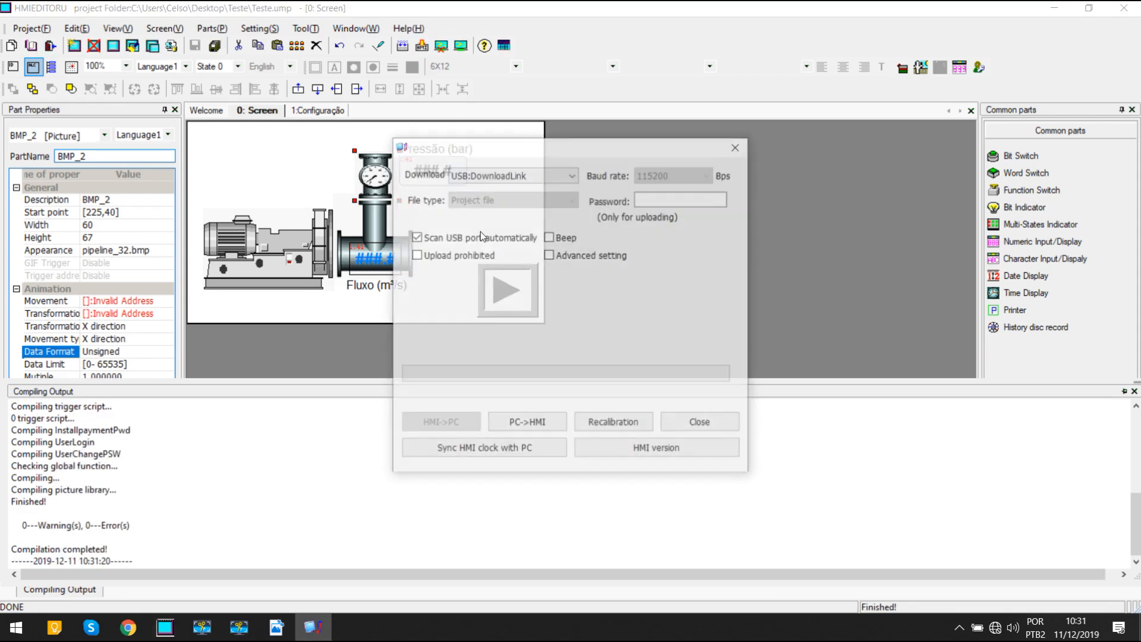
click(531, 422)
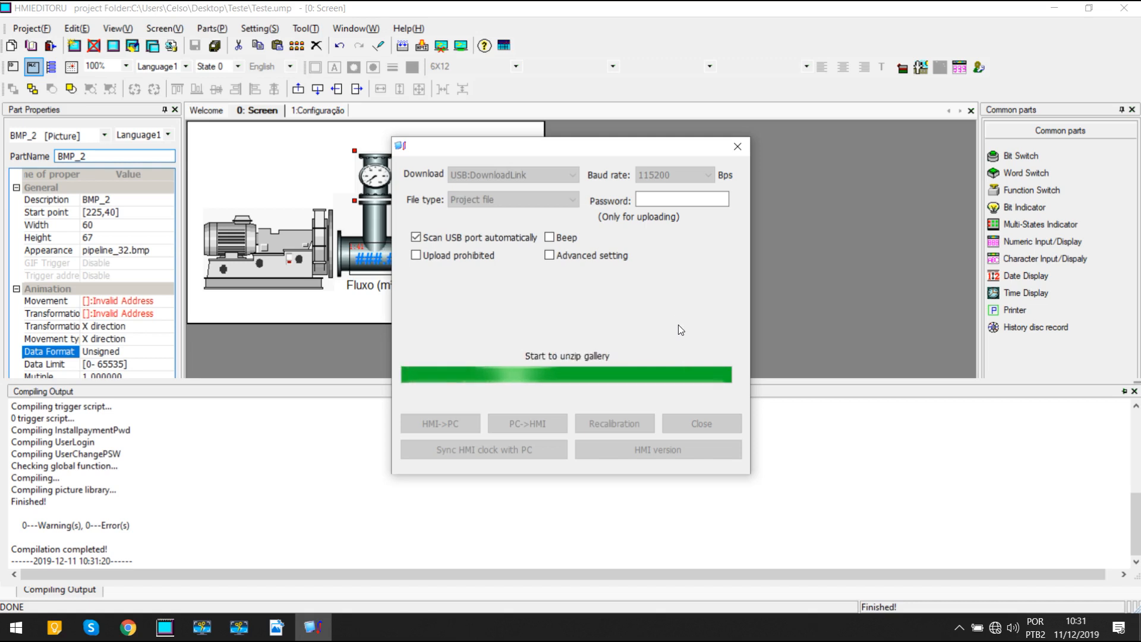
click(615, 365)
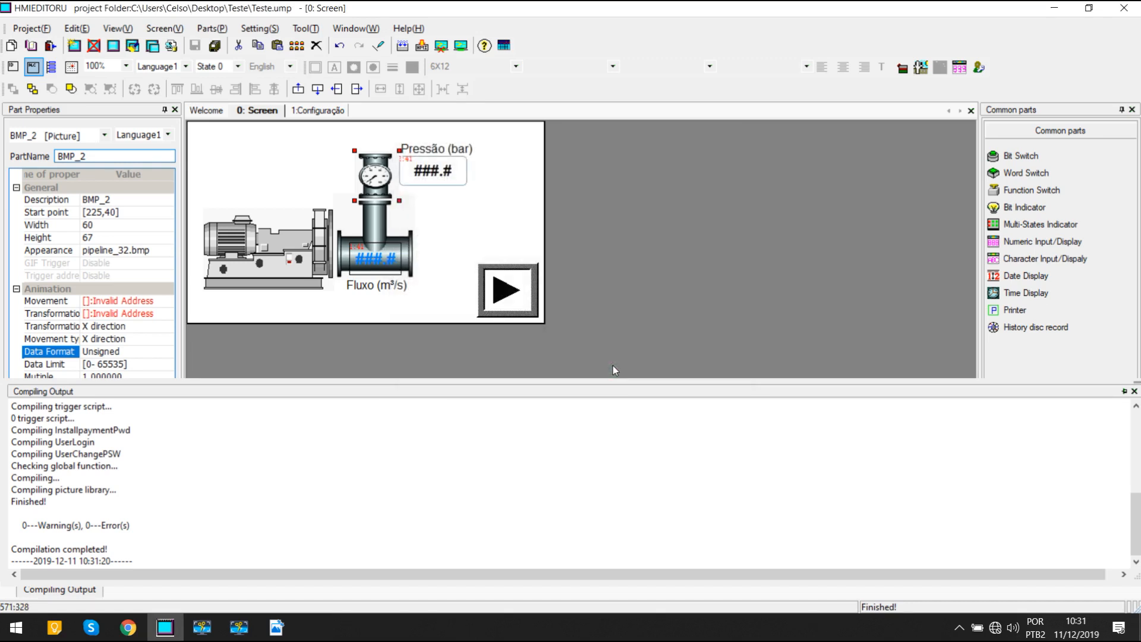